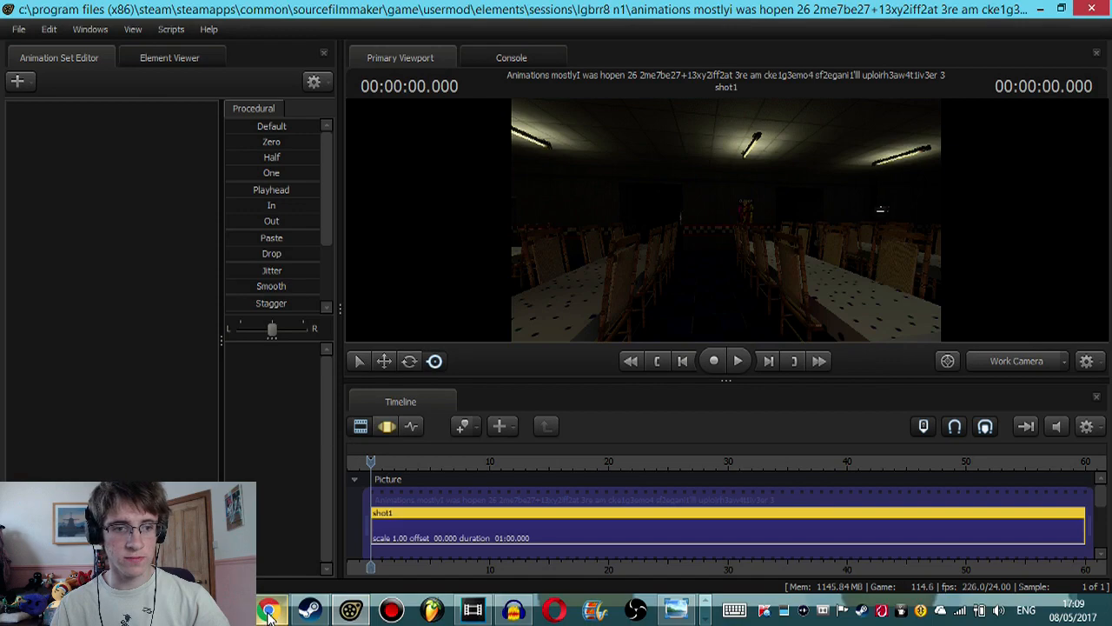
# Step: Switch to Chrome and show the already open YouTube channel page, briefly highlighting the channel's name
pyautogui.click(269, 612)
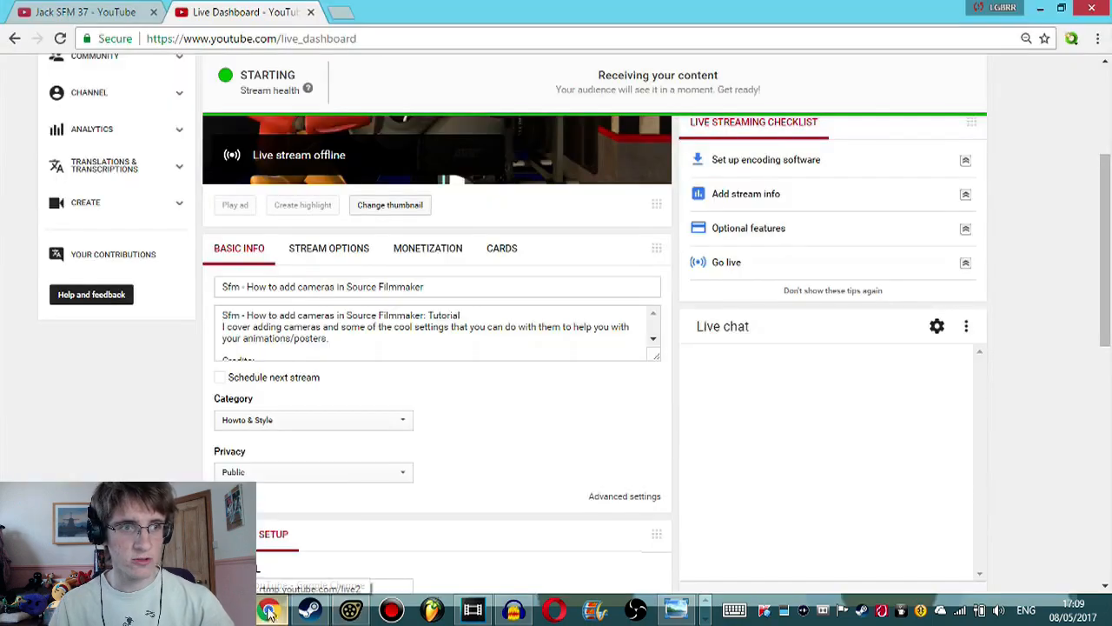
pyautogui.click(108, 11)
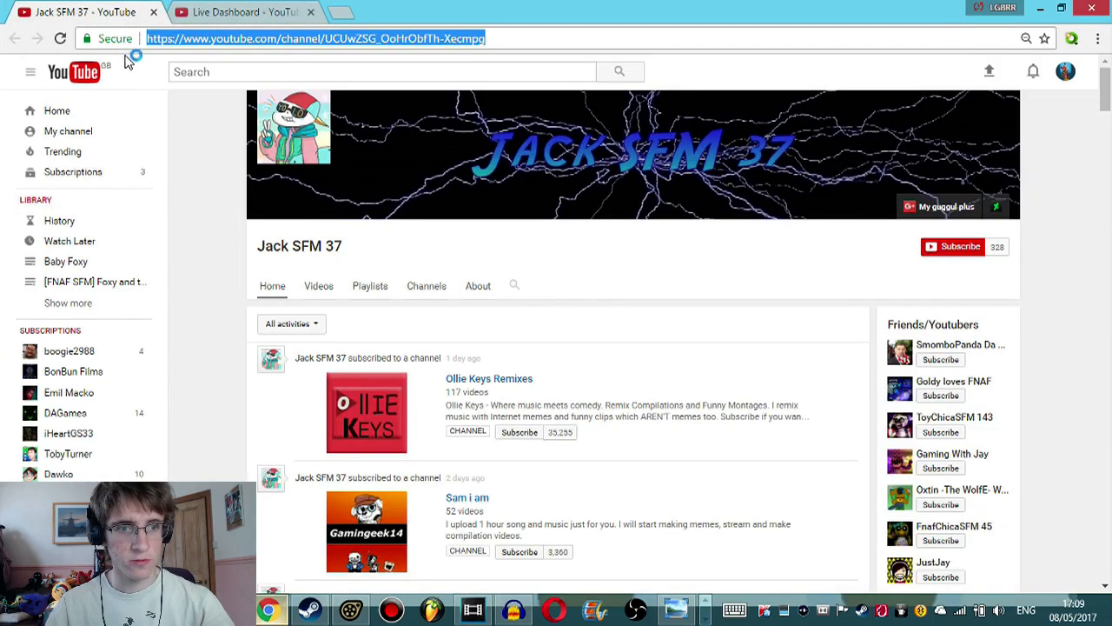
pyautogui.click(419, 255)
pyautogui.moveTo(259, 246); pyautogui.dragTo(347, 245)
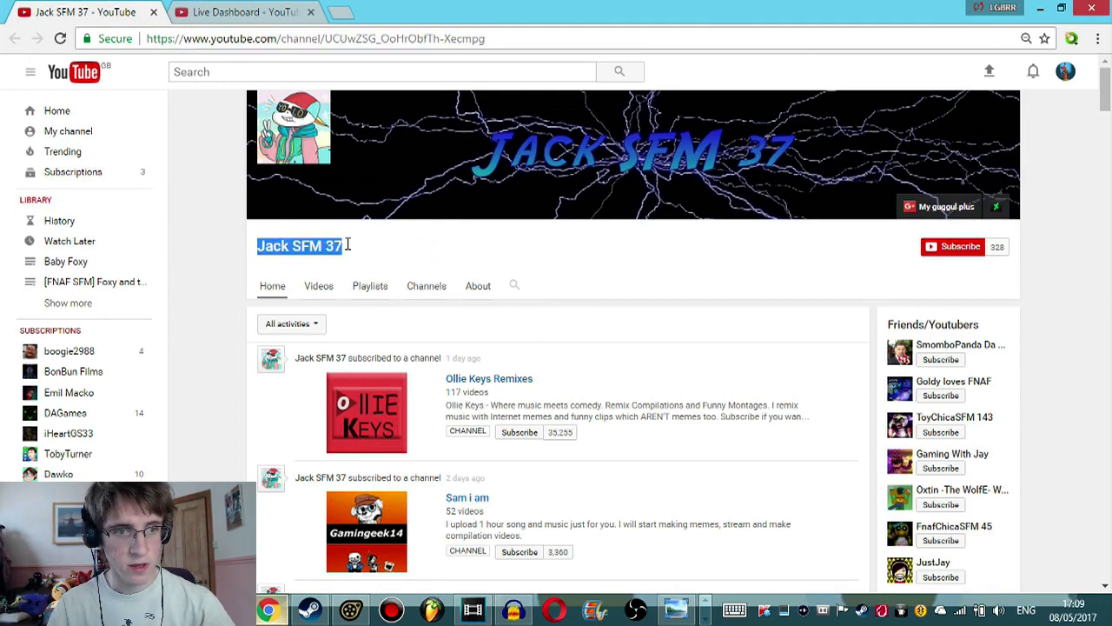
pyautogui.click(393, 243)
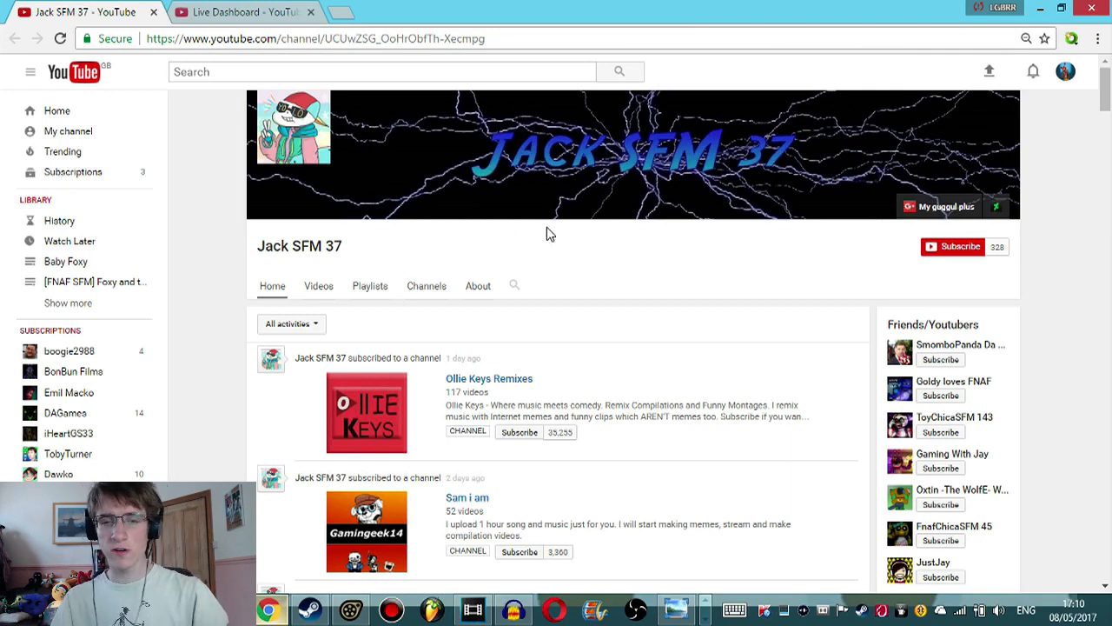
# Step: Switch to Source Filmmaker, create a new scene camera for shot1, and reposition it to look across the dining tables and ceiling lights
pyautogui.click(350, 611)
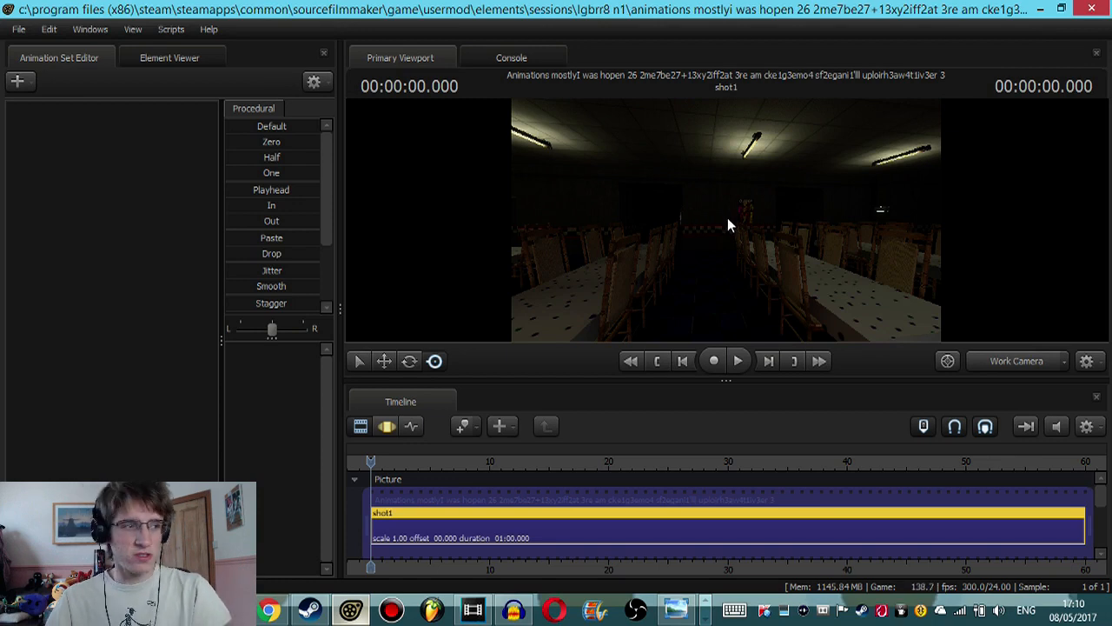
pyautogui.moveTo(710, 221); pyautogui.dragTo(839, 226)
pyautogui.moveTo(757, 236); pyautogui.dragTo(729, 228)
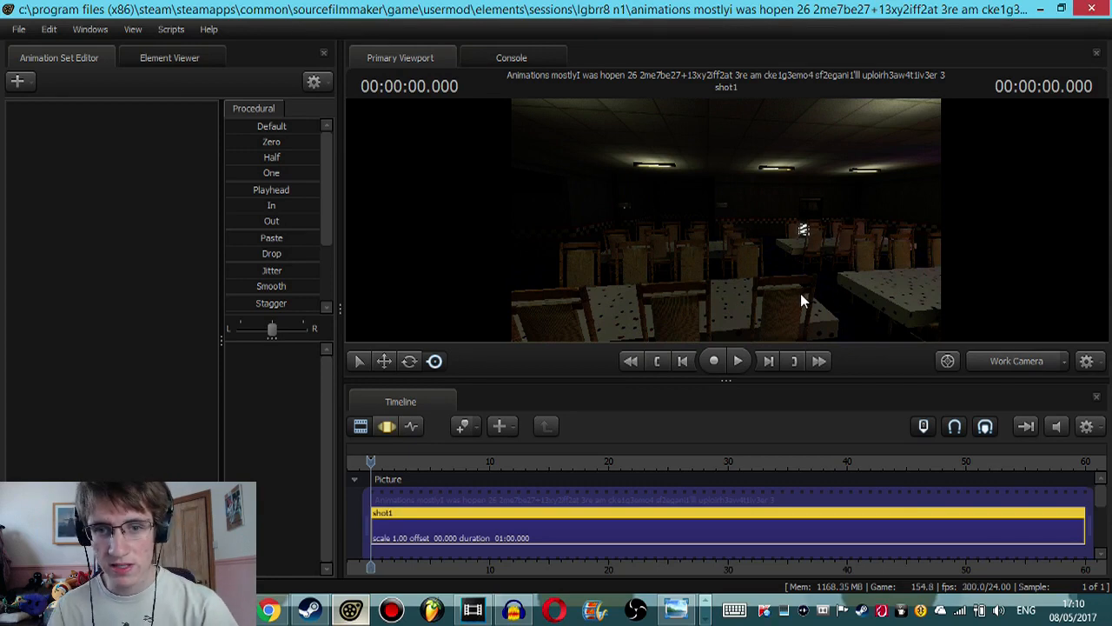
pyautogui.click(1064, 360)
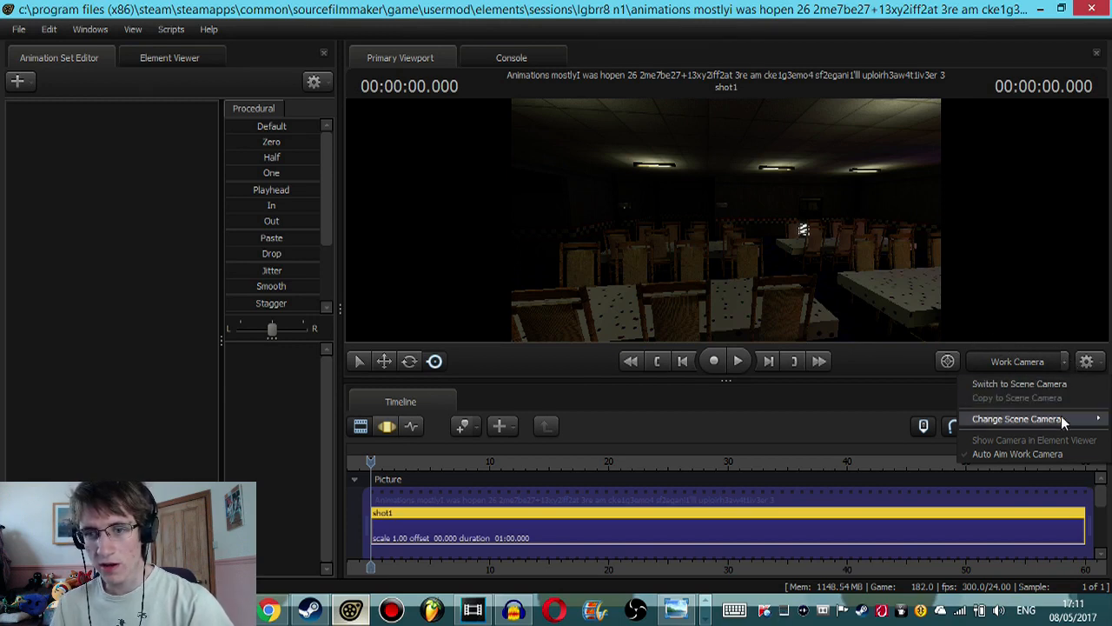
pyautogui.moveTo(1018, 421)
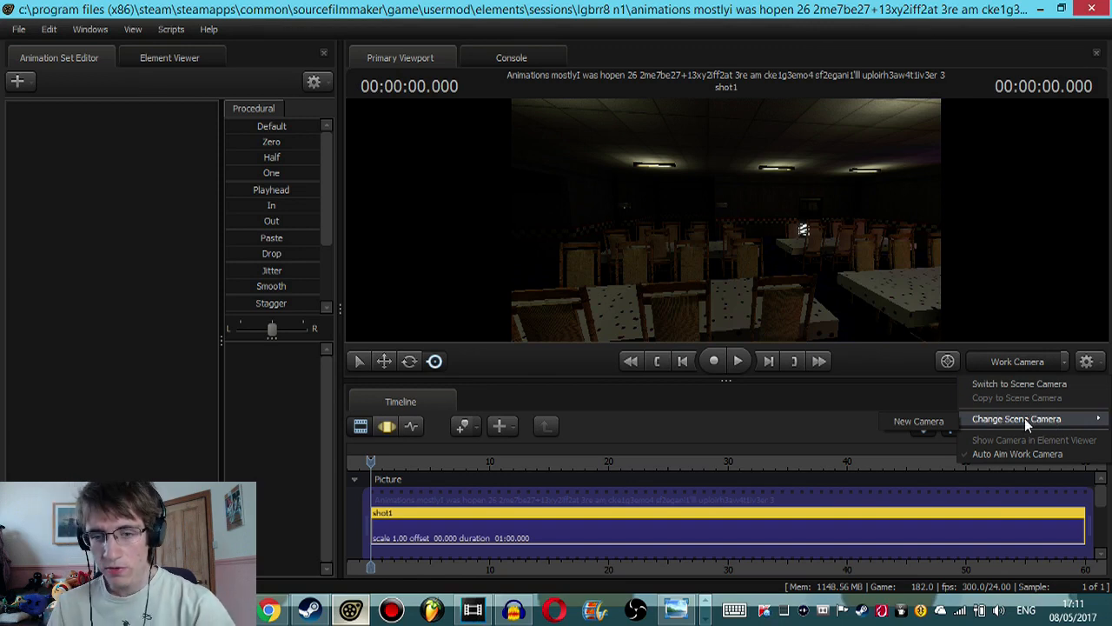
pyautogui.click(920, 420)
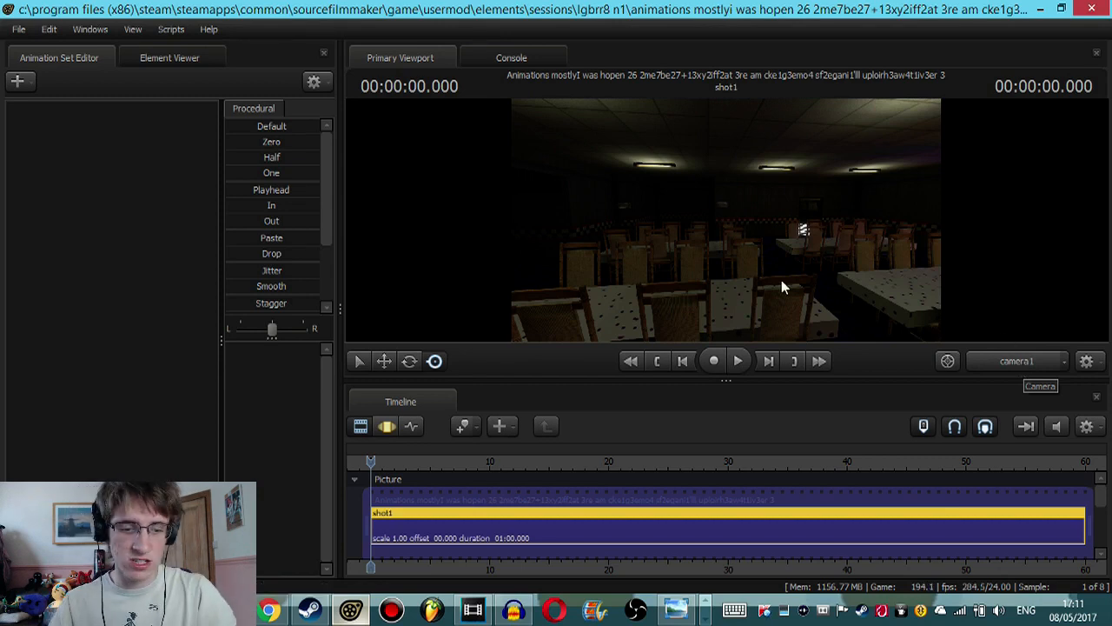
pyautogui.moveTo(776, 275); pyautogui.dragTo(943, 245)
pyautogui.moveTo(849, 245); pyautogui.dragTo(789, 254)
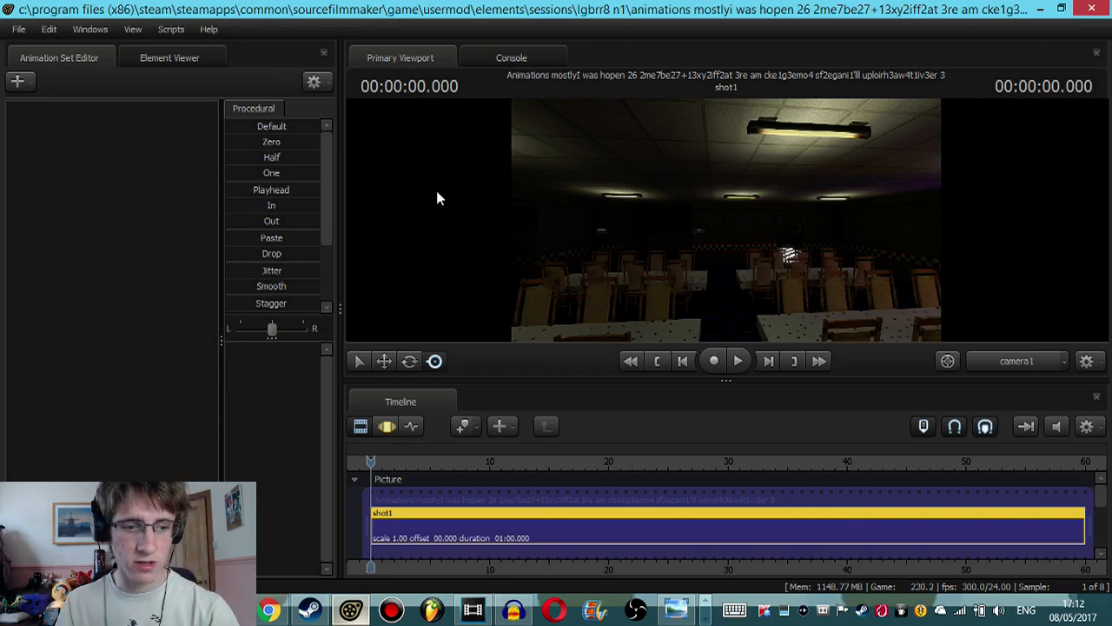
# Step: Switch to the YouTube Live Dashboard in Chrome and go back to the earliest messages in the live chat
pyautogui.click(269, 609)
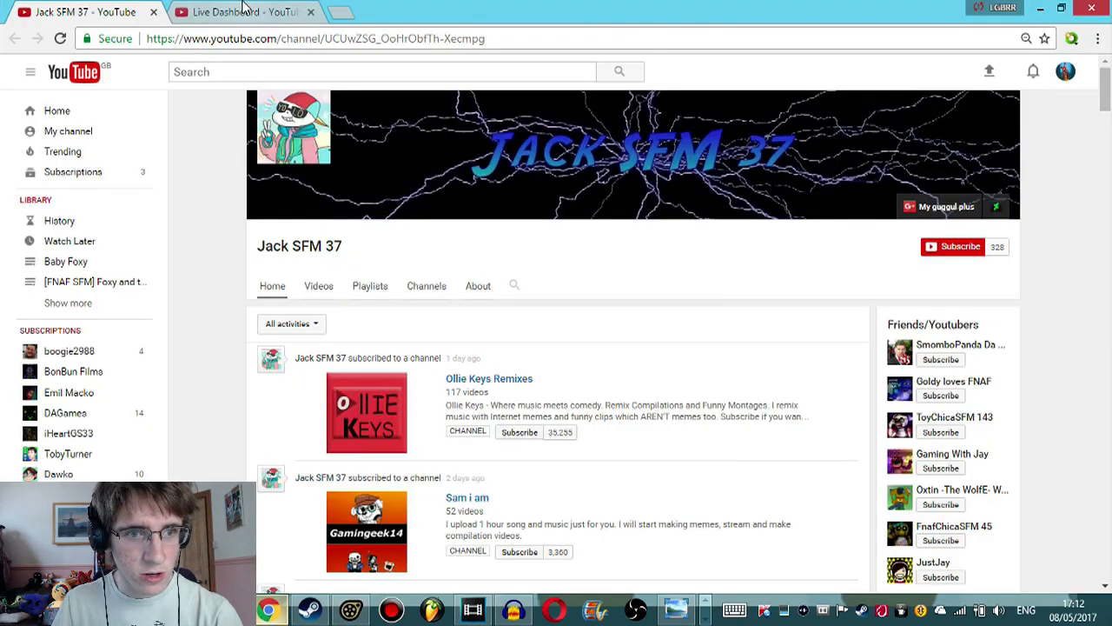
pyautogui.click(246, 11)
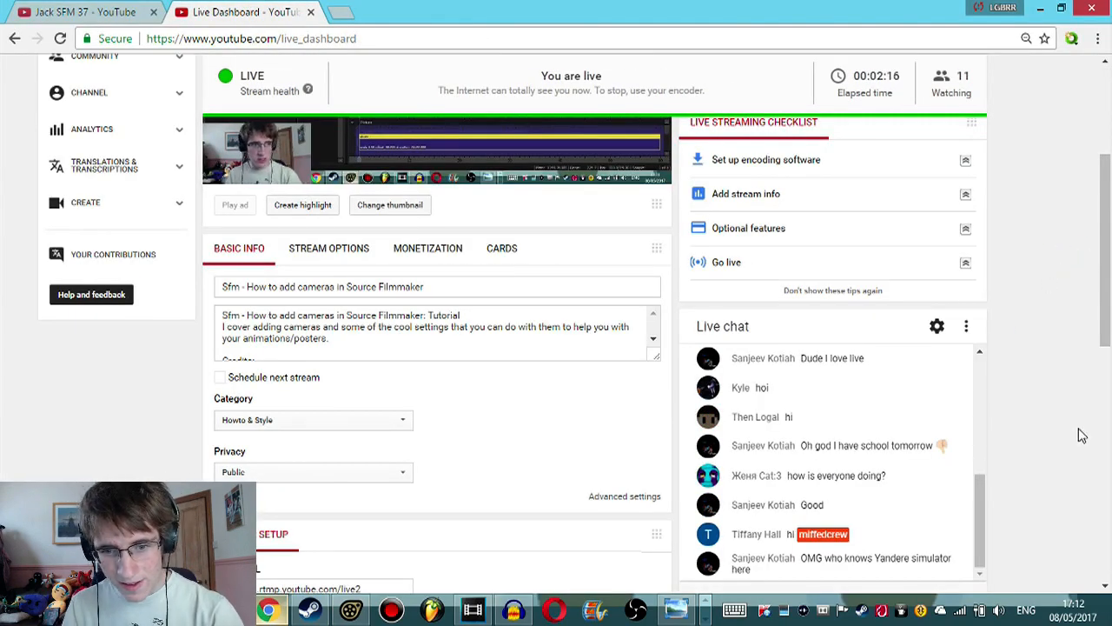
pyautogui.scroll(-1, 1083, 402)
pyautogui.scroll(1, 1049, 400)
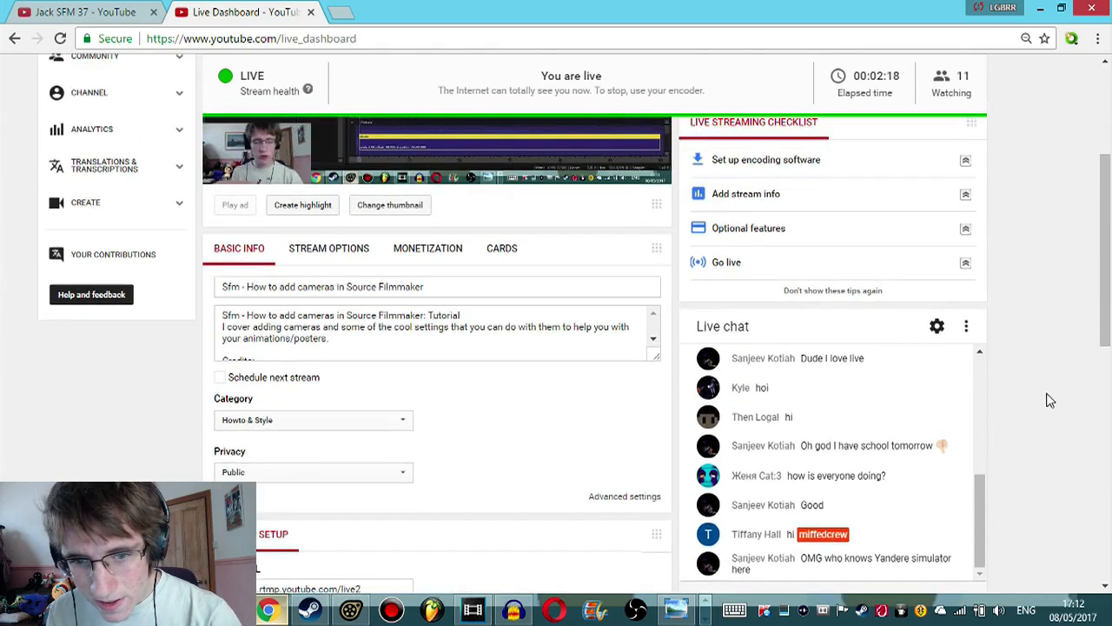
pyautogui.scroll(-1, 1049, 400)
pyautogui.scroll(5, 924, 409)
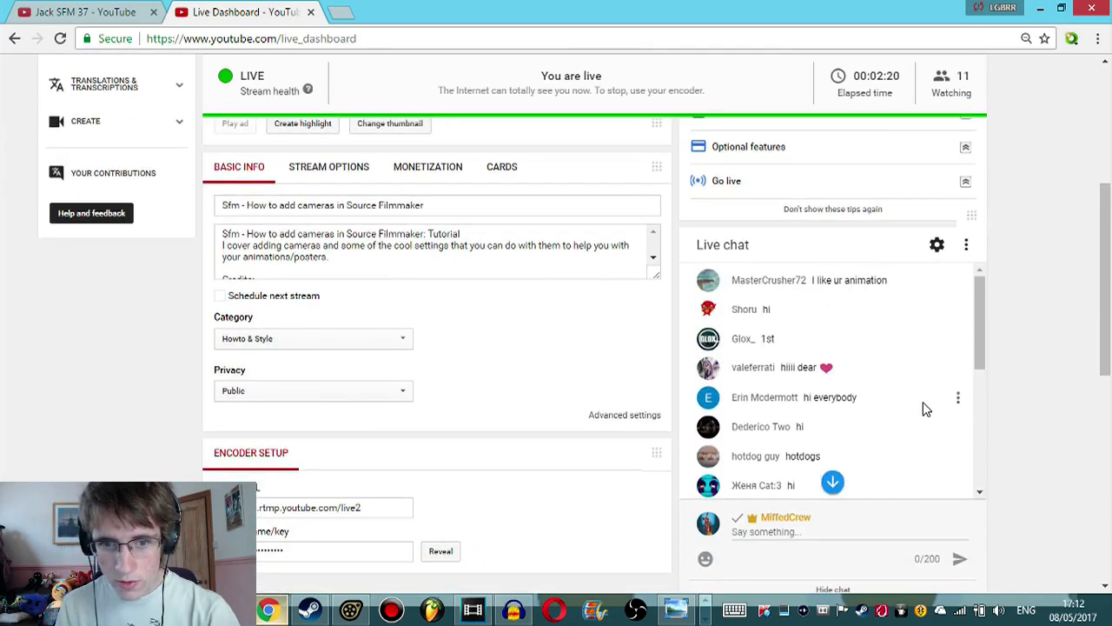
pyautogui.scroll(3, 973, 408)
pyautogui.scroll(-3, 1021, 409)
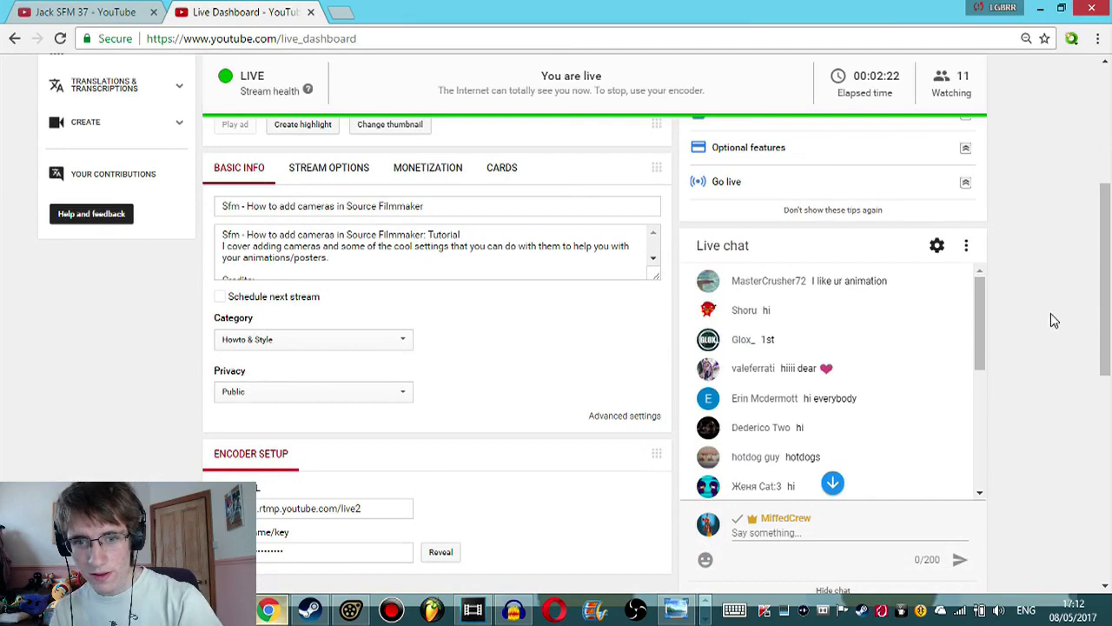
pyautogui.scroll(-1, 1051, 320)
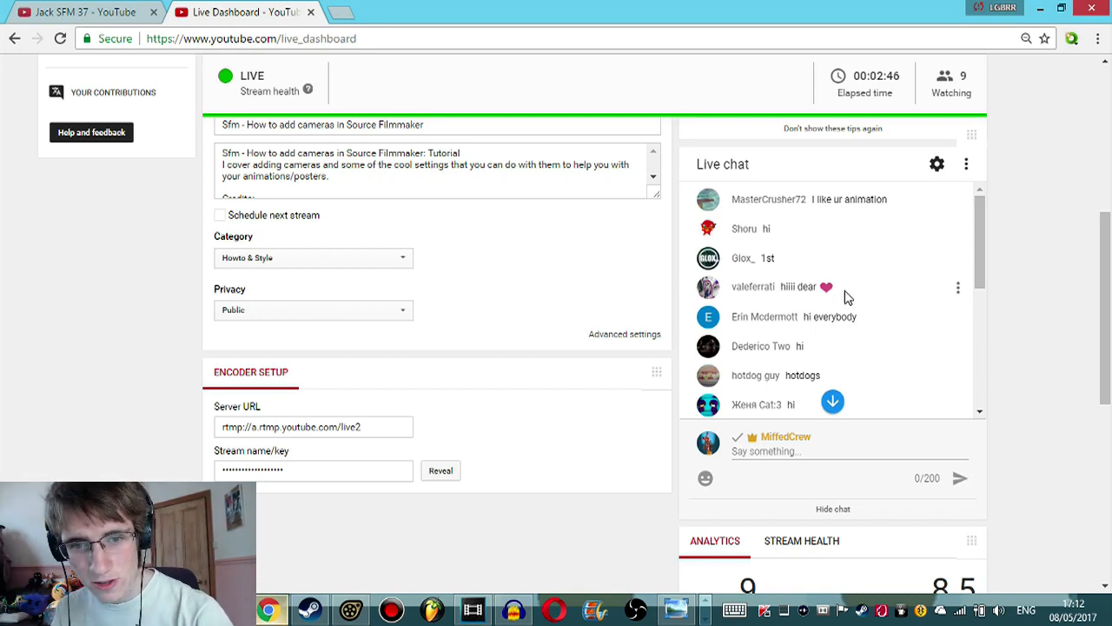
# Step: Read the first greetings in the live chat, highlighting each message, from "hiiii dear" to the "hi" after "hi everybody"
pyautogui.moveTo(845, 290); pyautogui.dragTo(700, 278)
pyautogui.click(891, 273)
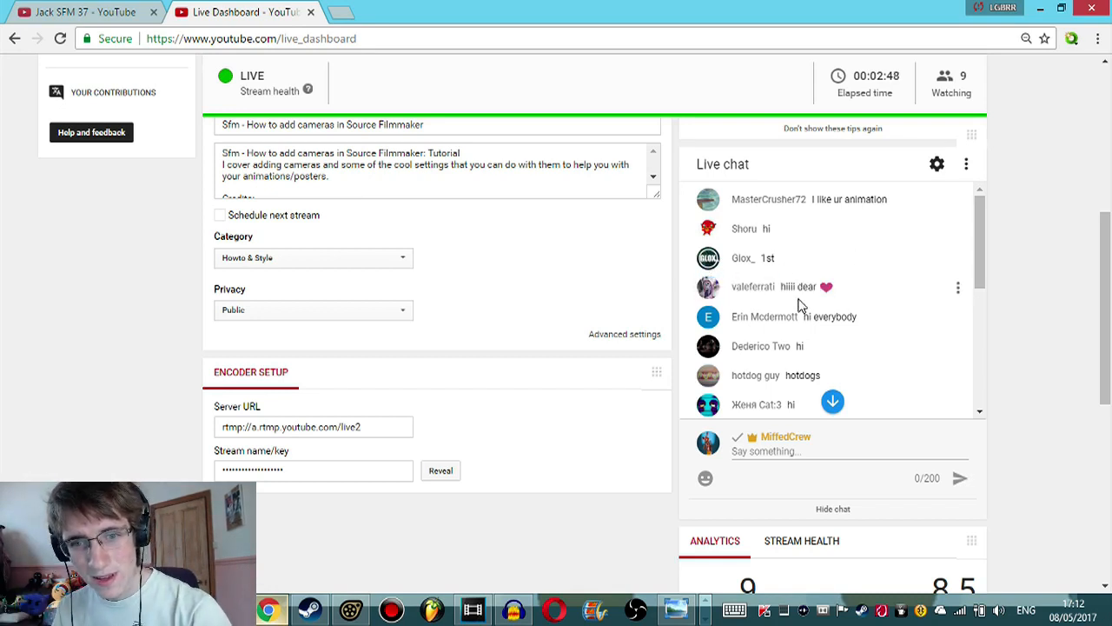
pyautogui.moveTo(688, 281); pyautogui.dragTo(839, 289)
pyautogui.click(848, 283)
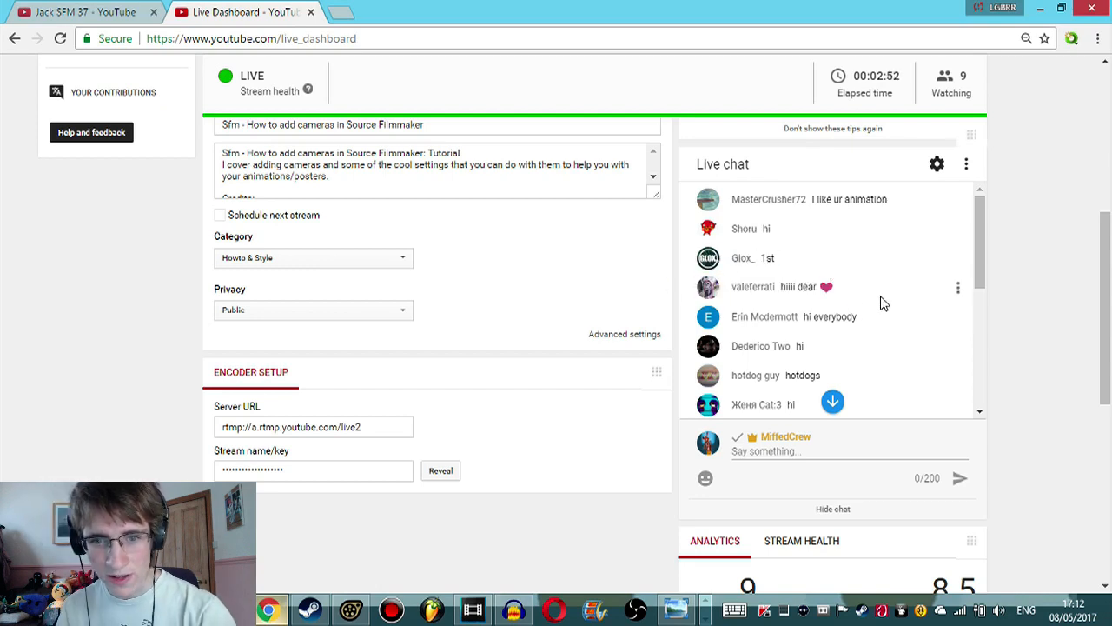
pyautogui.moveTo(980, 247); pyautogui.dragTo(981, 254)
pyautogui.moveTo(878, 302); pyautogui.dragTo(711, 246)
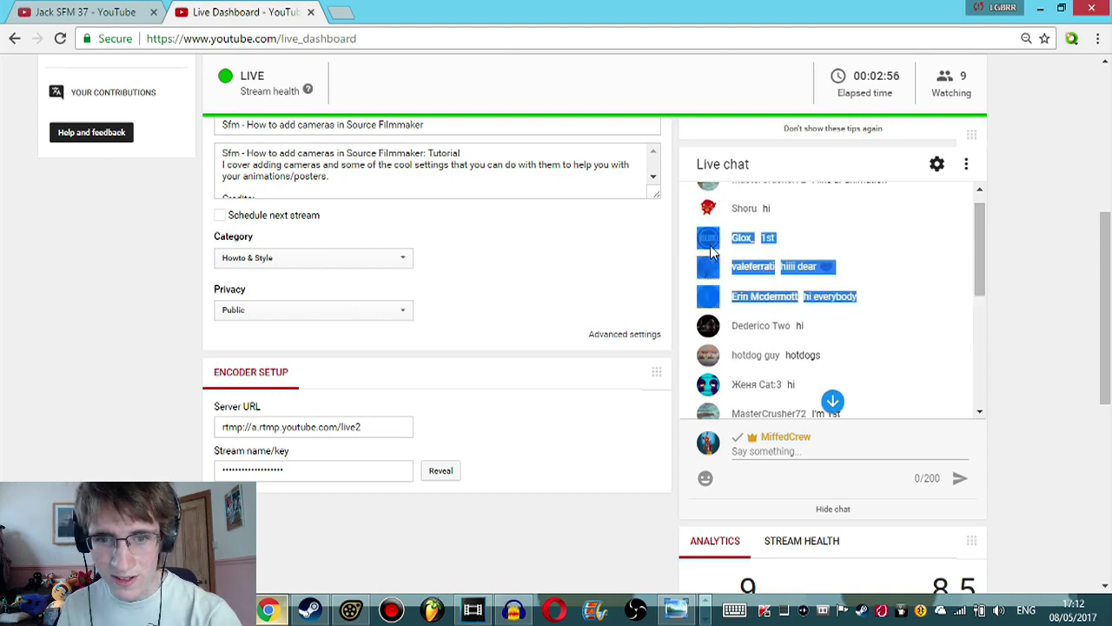
pyautogui.click(890, 282)
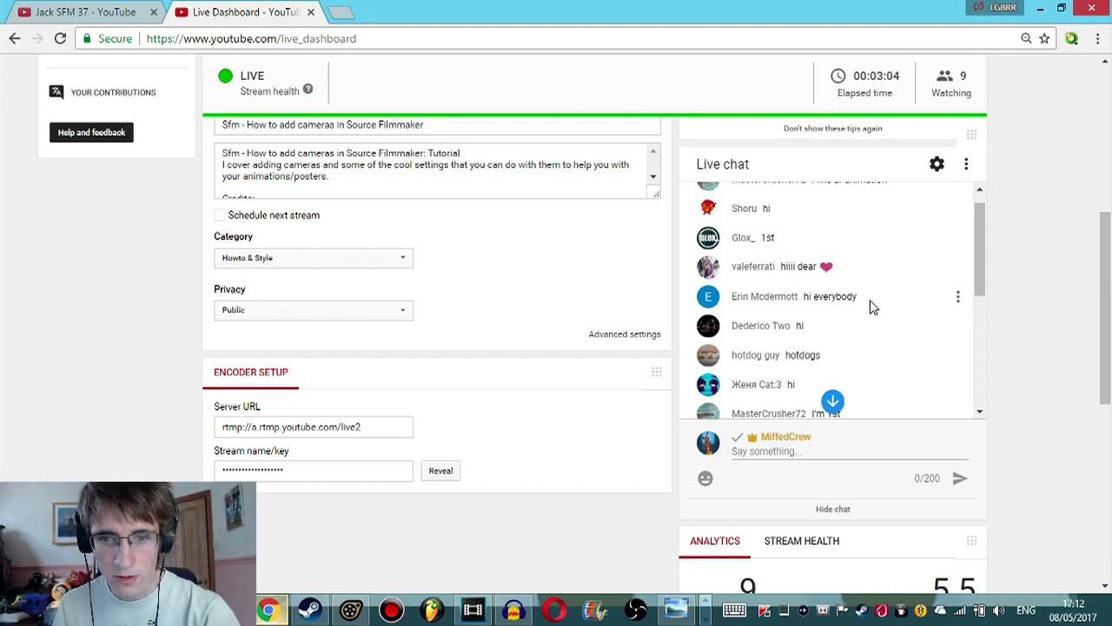
pyautogui.moveTo(870, 298); pyautogui.dragTo(801, 296)
pyautogui.click(907, 290)
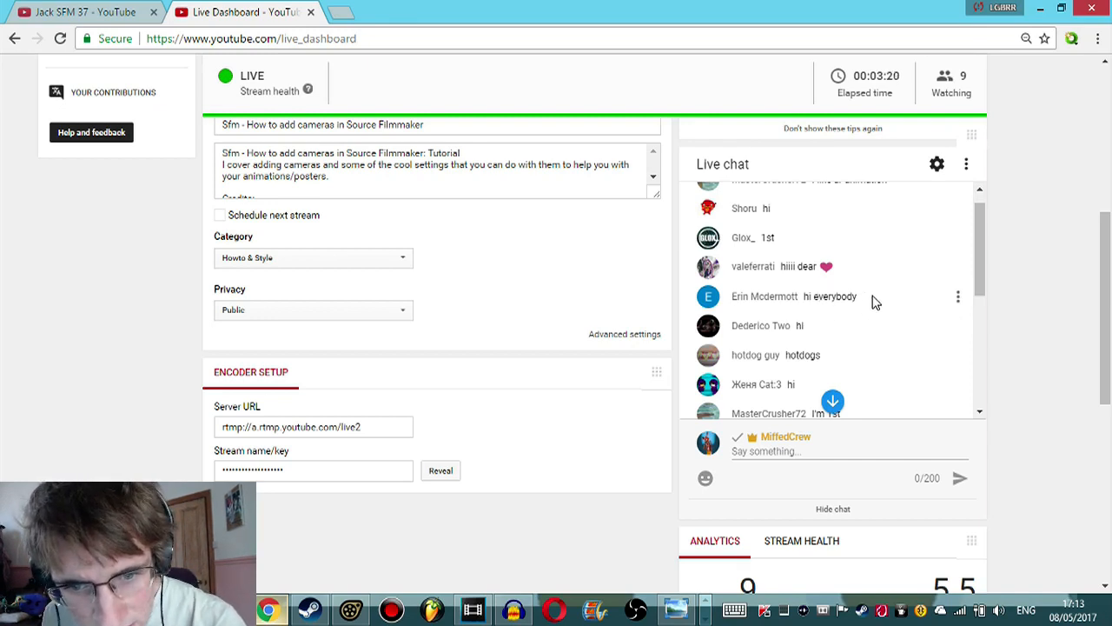
pyautogui.moveTo(695, 326); pyautogui.dragTo(814, 323)
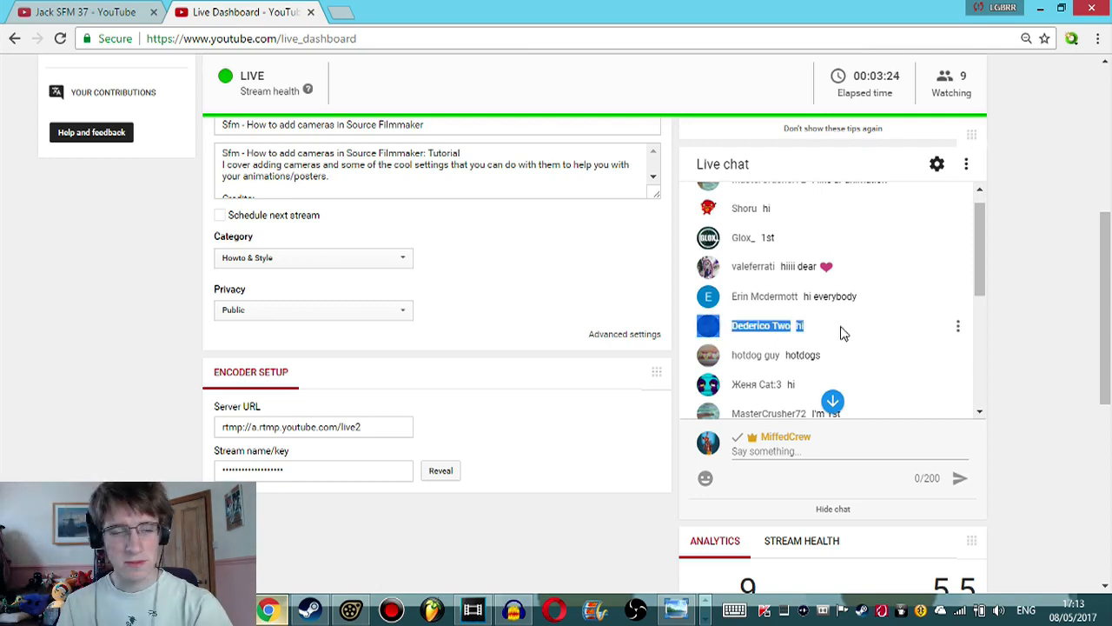
pyautogui.click(842, 333)
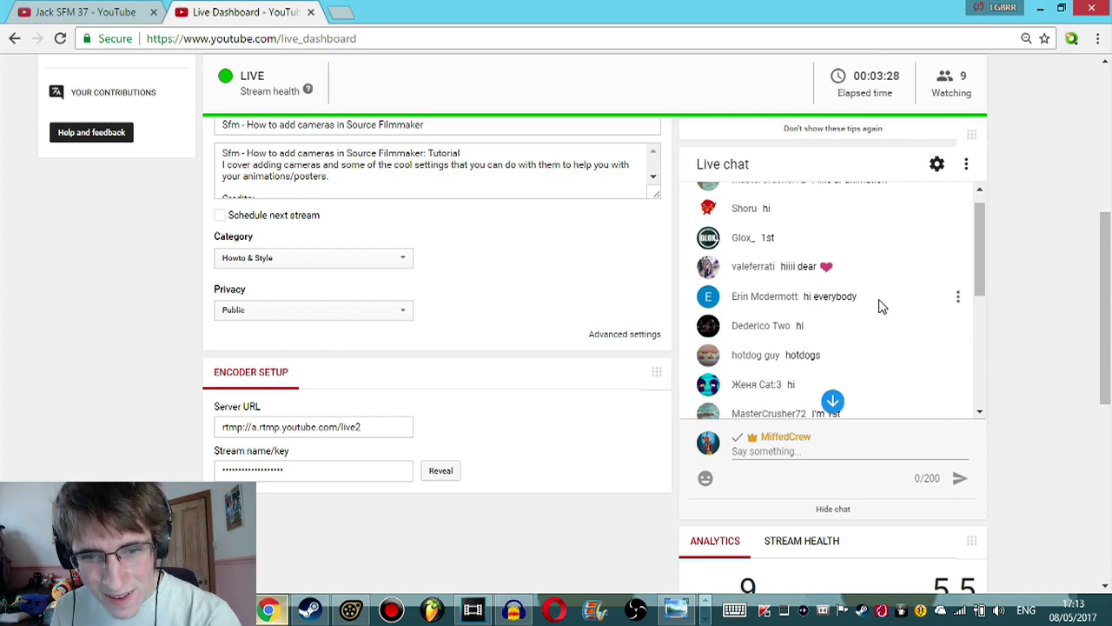
# Step: Read the following live chat messages, highlighting the greetings around "hotdogs", and continue down to the newest message
pyautogui.scroll(-1, 883, 306)
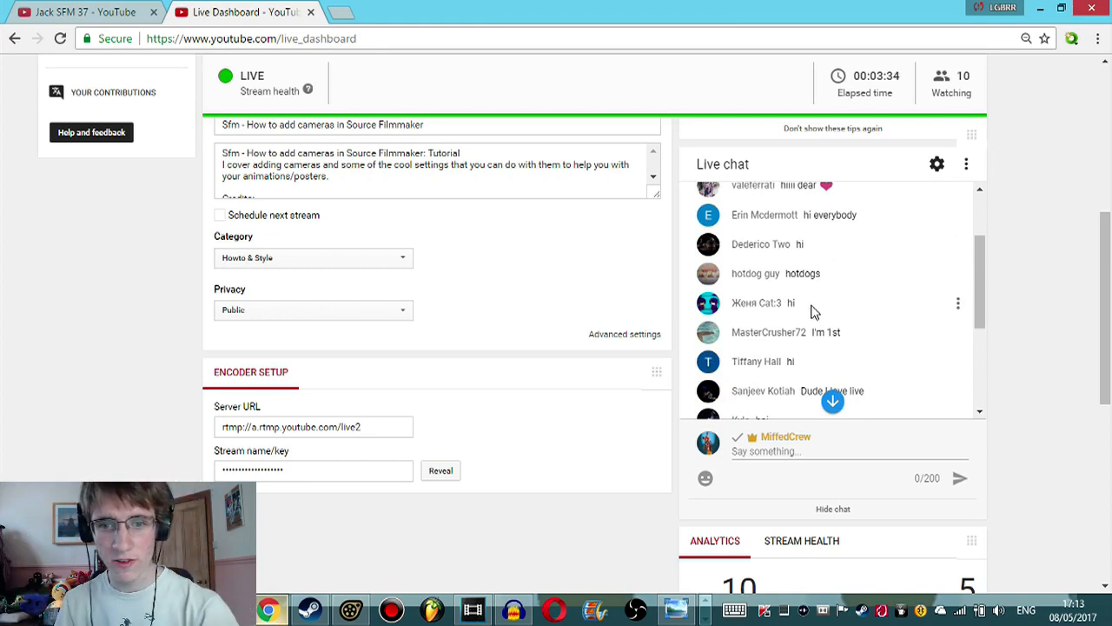
pyautogui.moveTo(809, 310); pyautogui.dragTo(693, 219)
pyautogui.click(878, 298)
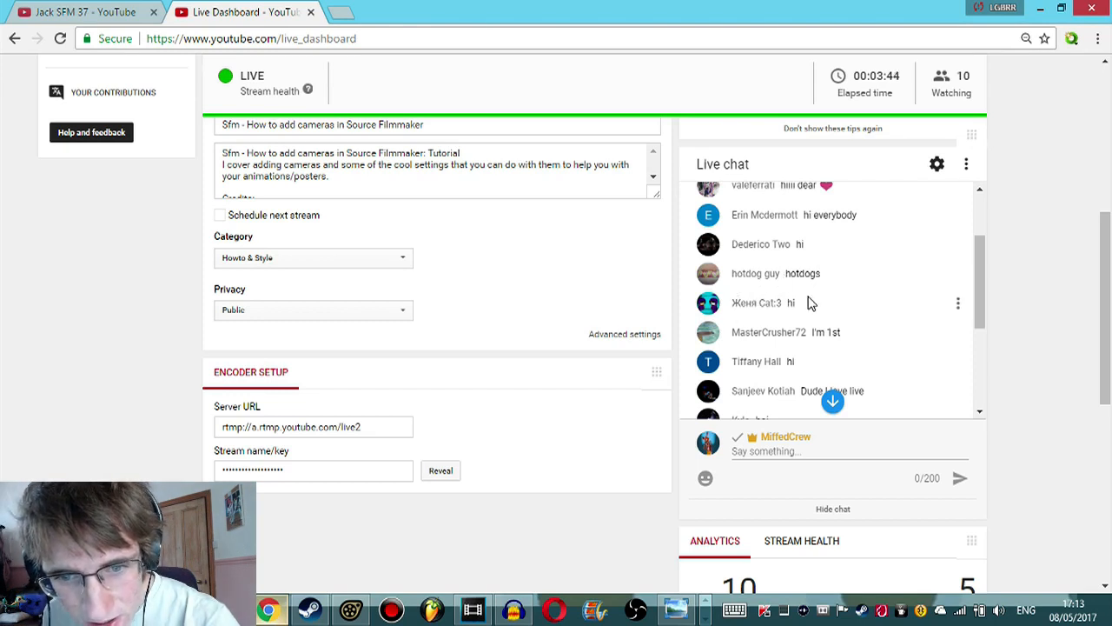
pyautogui.moveTo(812, 304); pyautogui.dragTo(728, 302)
pyautogui.click(840, 300)
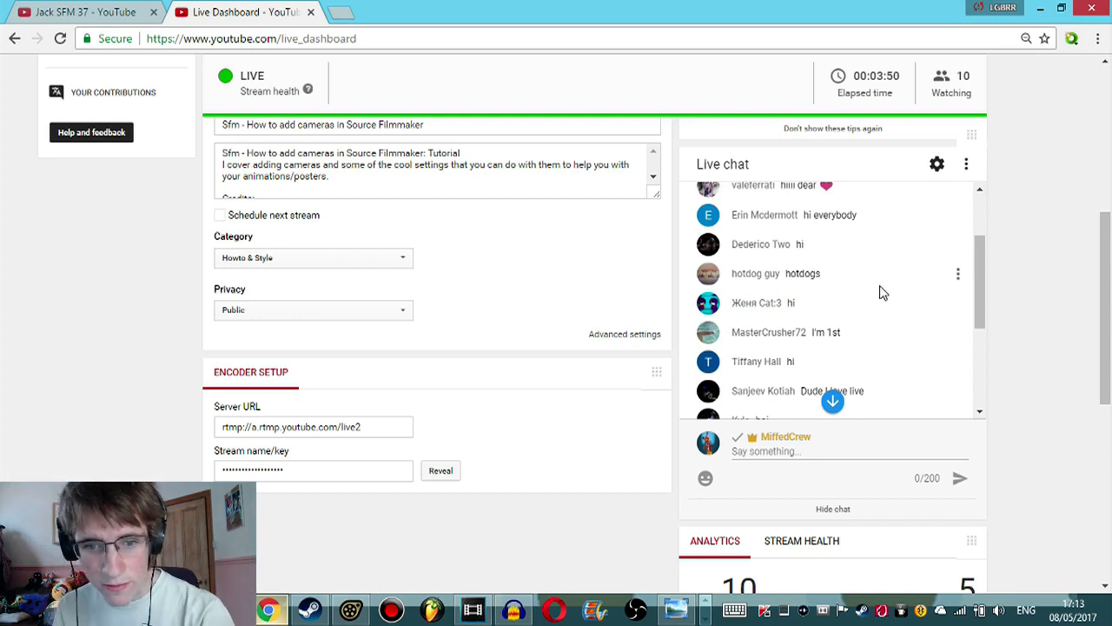
pyautogui.scroll(-1, 880, 292)
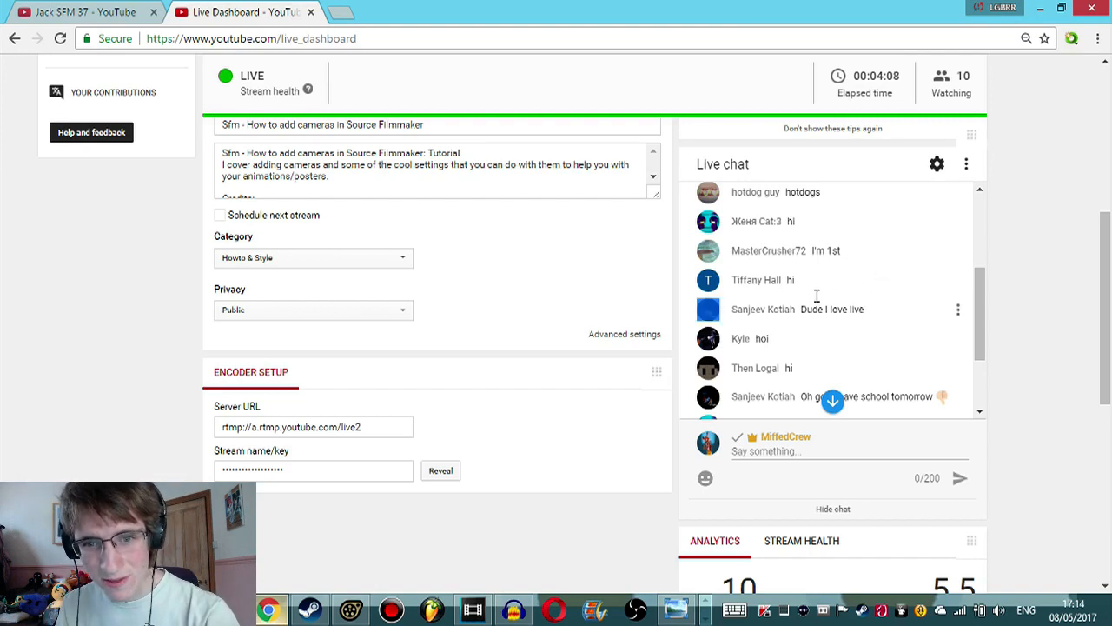
pyautogui.scroll(-1, 880, 287)
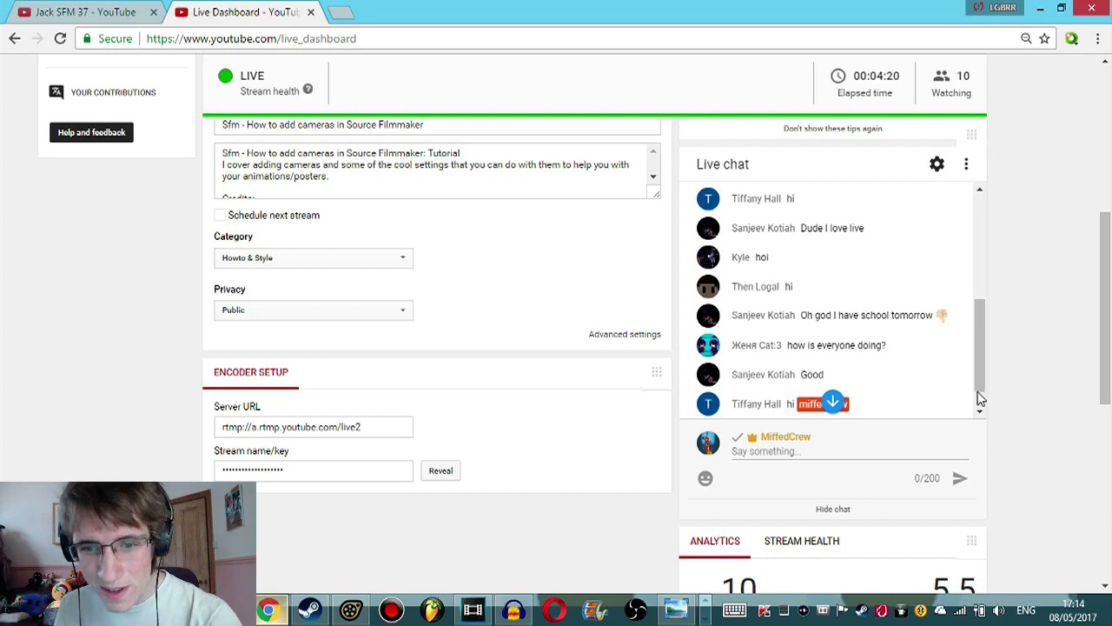
pyautogui.scroll(-3, 972, 310)
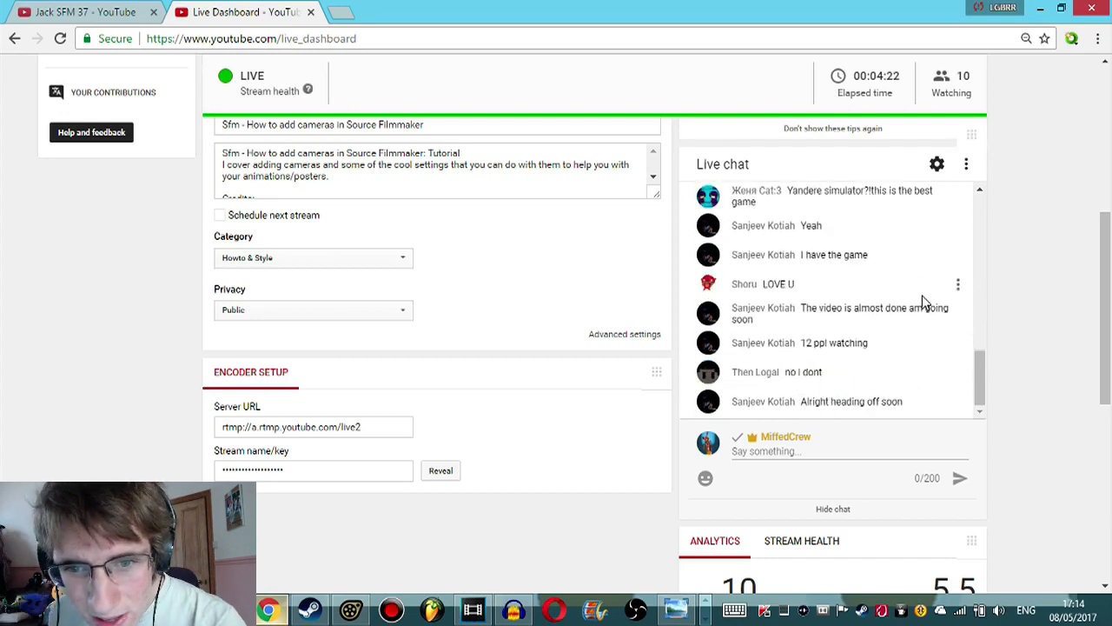
# Step: Go back up the live chat to "how is everyone doing?", highlight that message, and read on from there
pyautogui.scroll(2, 899, 271)
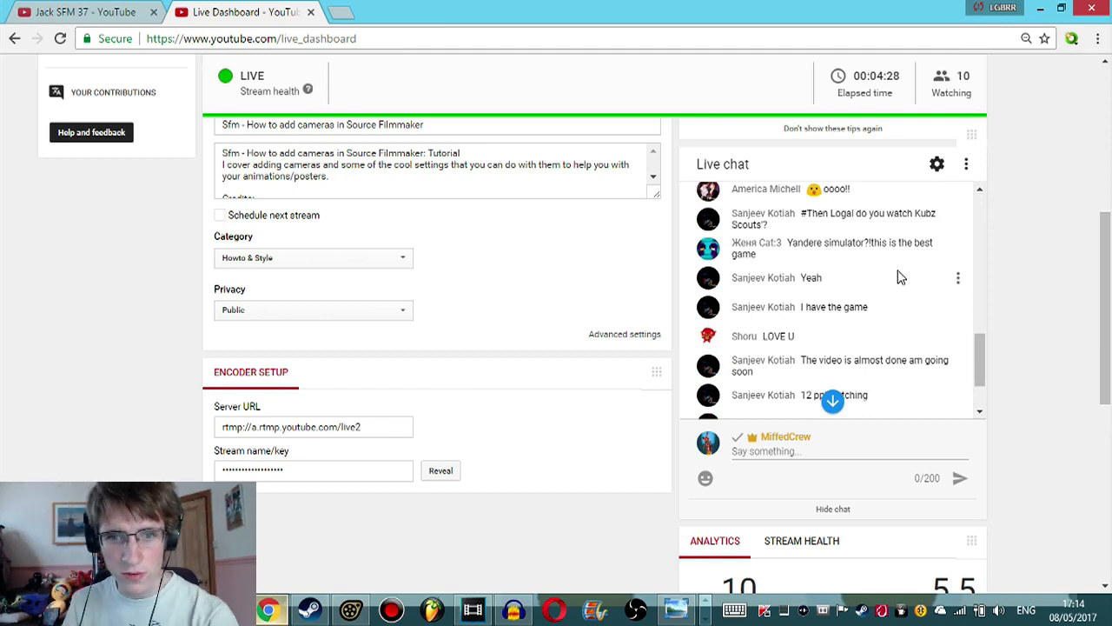
pyautogui.scroll(2, 900, 274)
pyautogui.scroll(4, 904, 274)
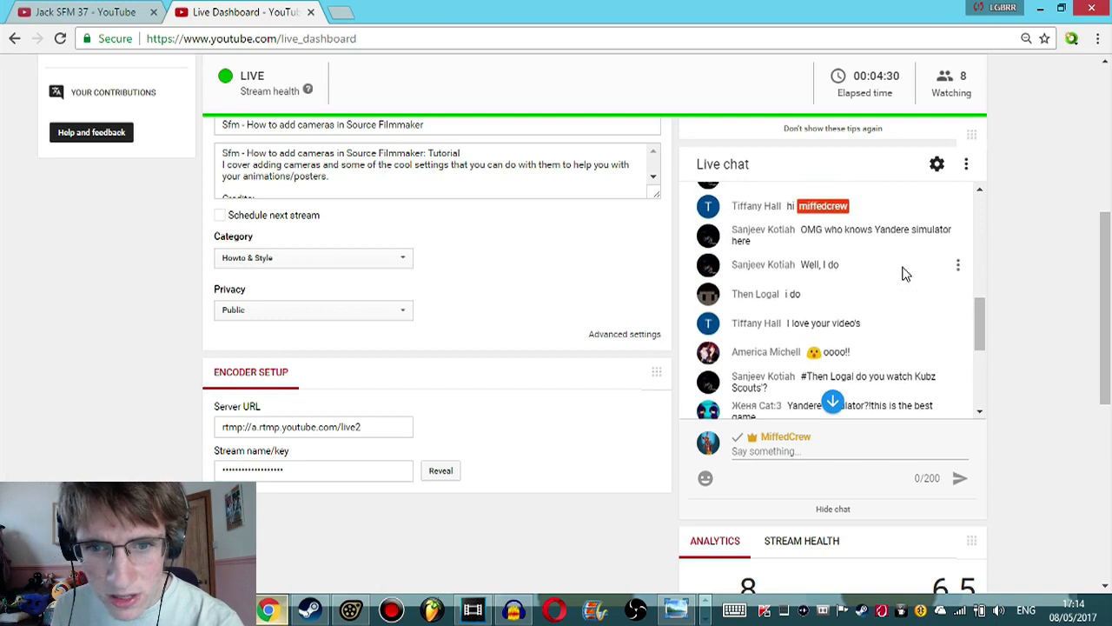
pyautogui.scroll(2, 904, 274)
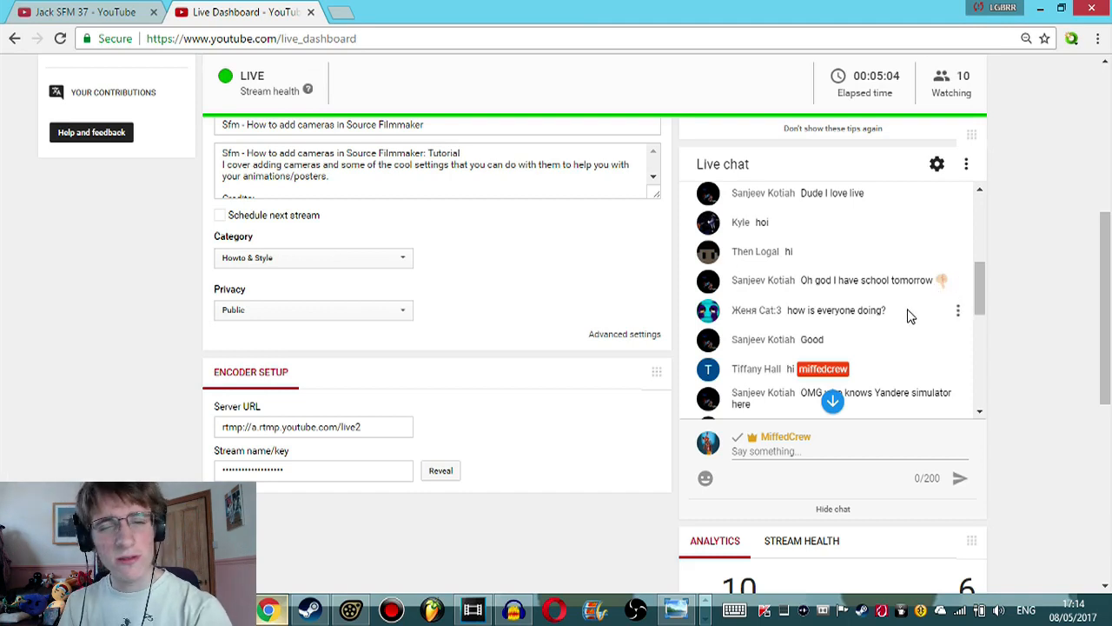
pyautogui.moveTo(908, 310); pyautogui.dragTo(782, 318)
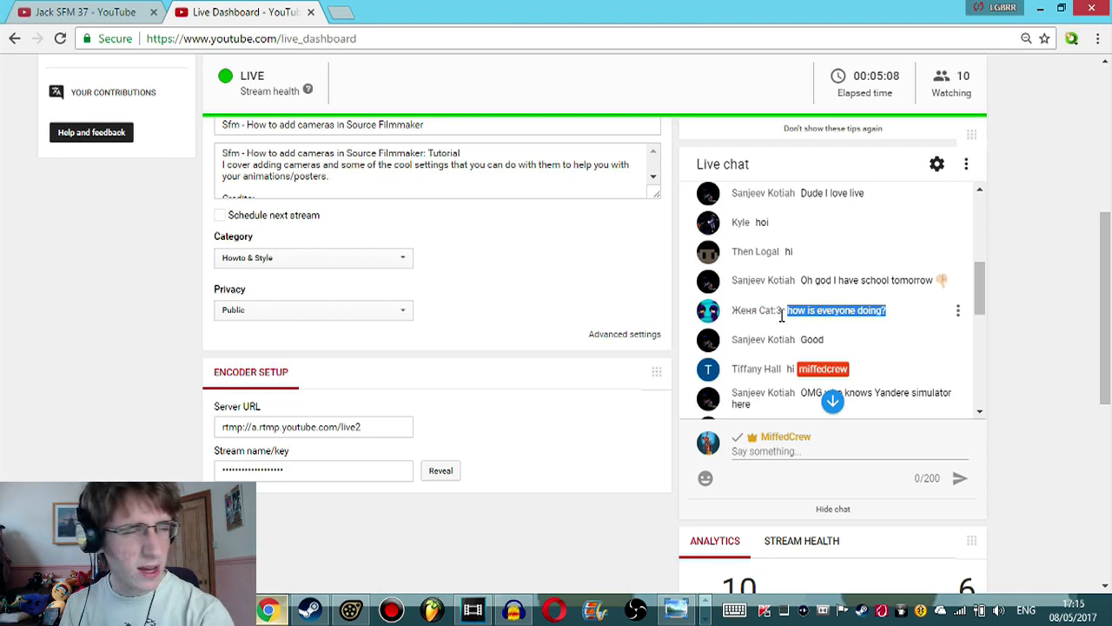
pyautogui.moveTo(781, 318); pyautogui.dragTo(738, 300)
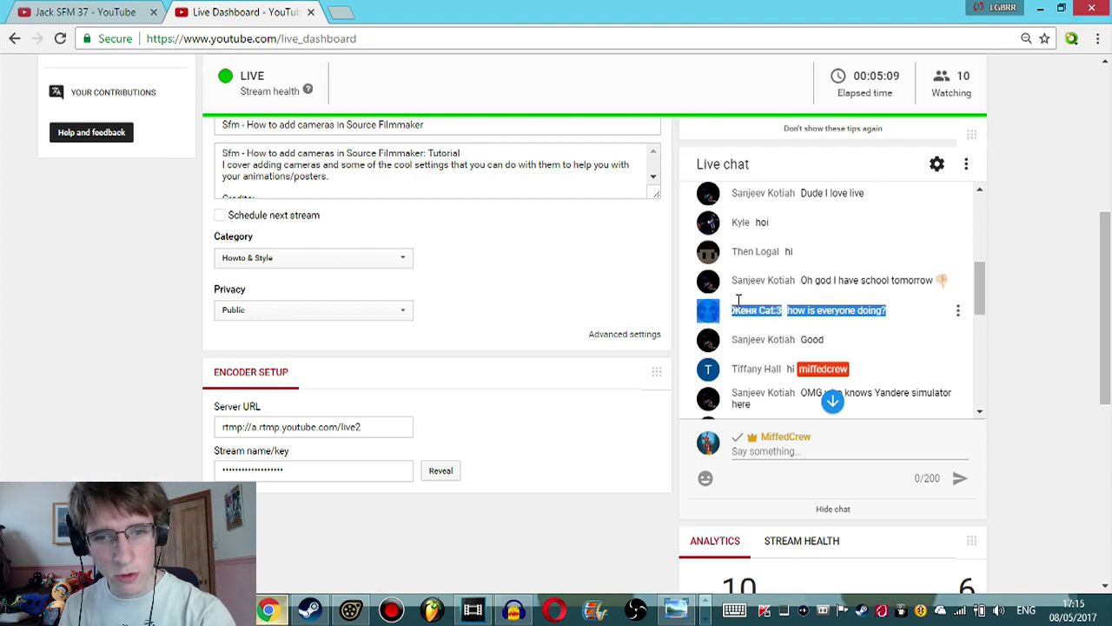
pyautogui.click(904, 299)
pyautogui.scroll(-1, 912, 295)
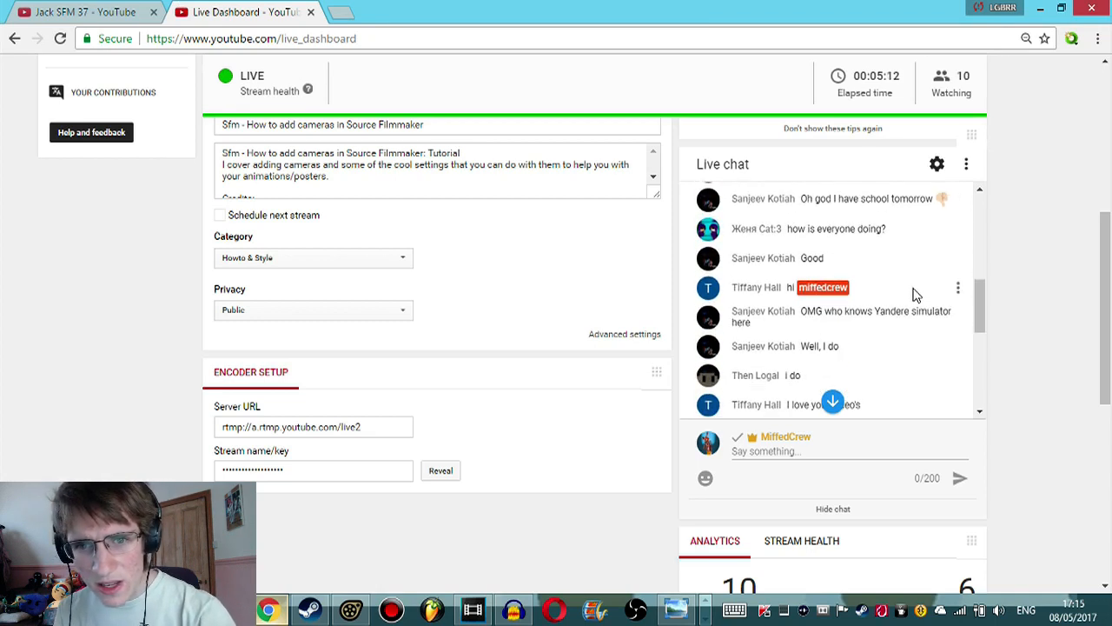
# Step: Read on through the live chat from the messages about school and Yandere simulator down to the newest ones
pyautogui.scroll(1, 917, 292)
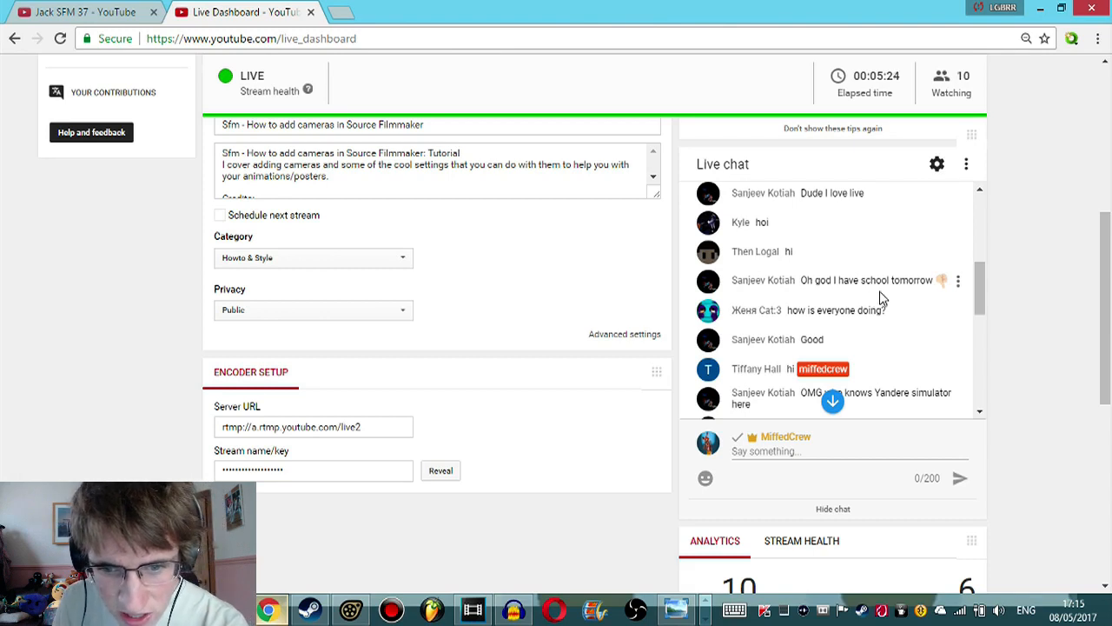
pyautogui.scroll(-1, 888, 299)
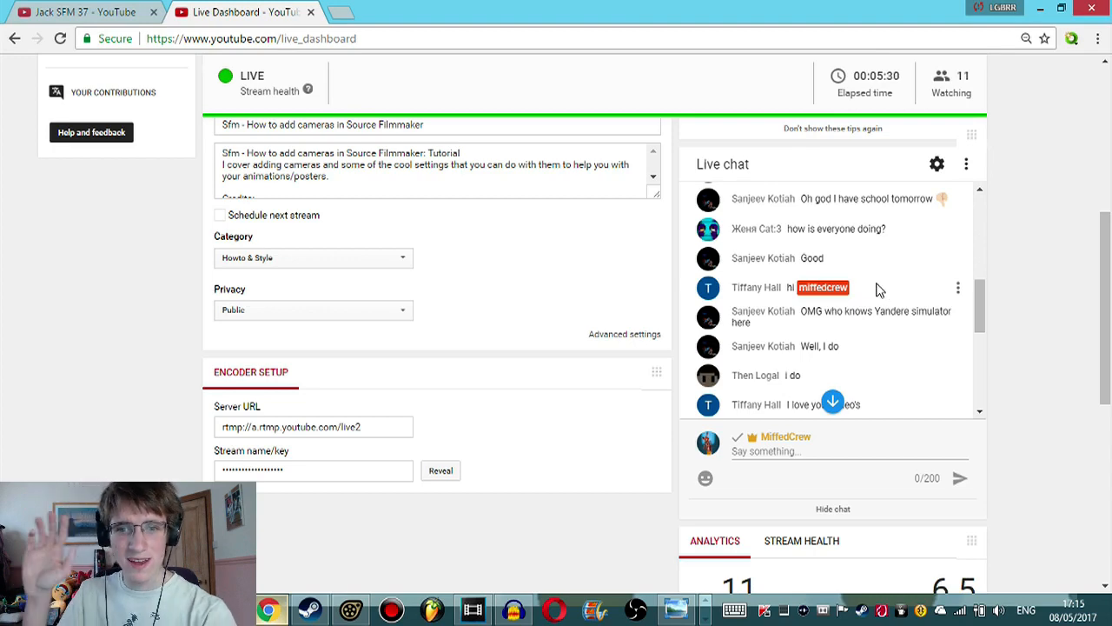
pyautogui.scroll(-2, 963, 233)
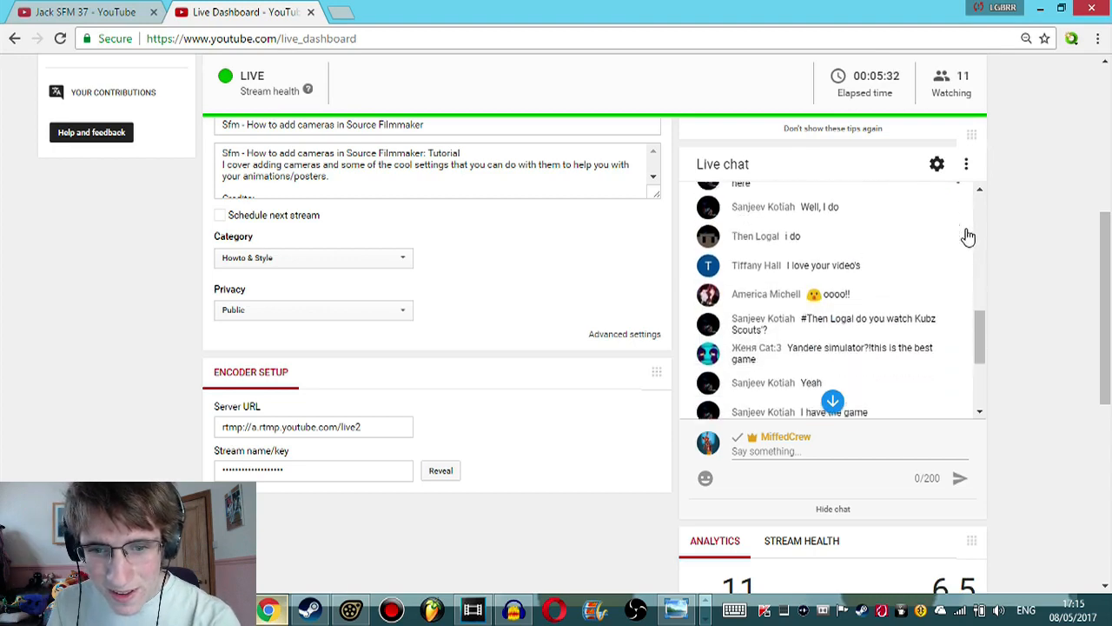
pyautogui.scroll(-6, 963, 237)
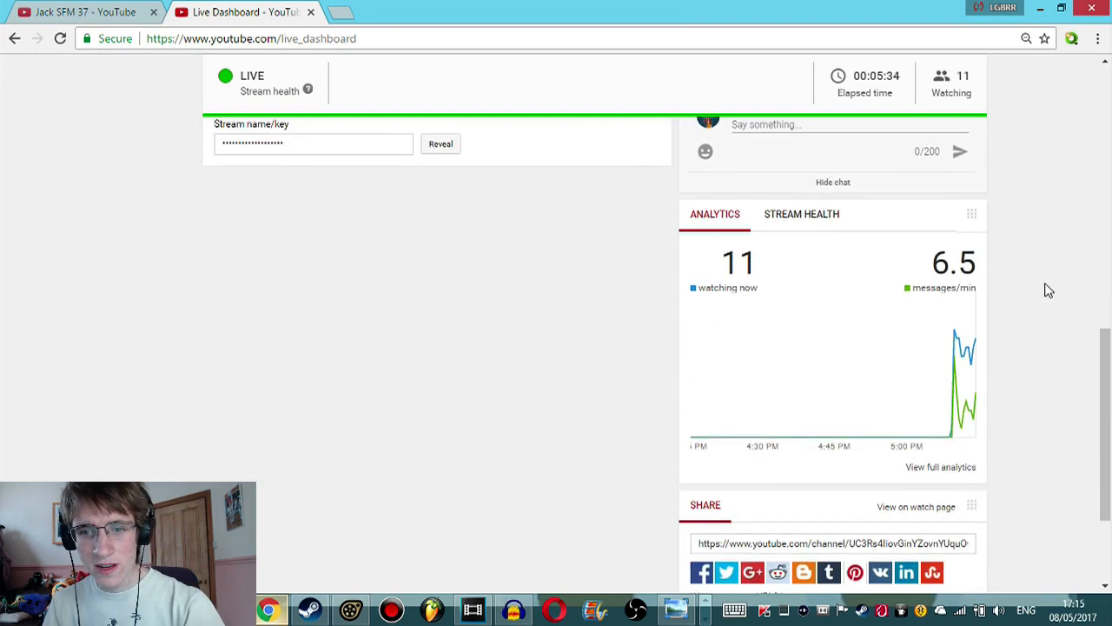
pyautogui.scroll(2, 1056, 292)
pyautogui.scroll(1, 1080, 292)
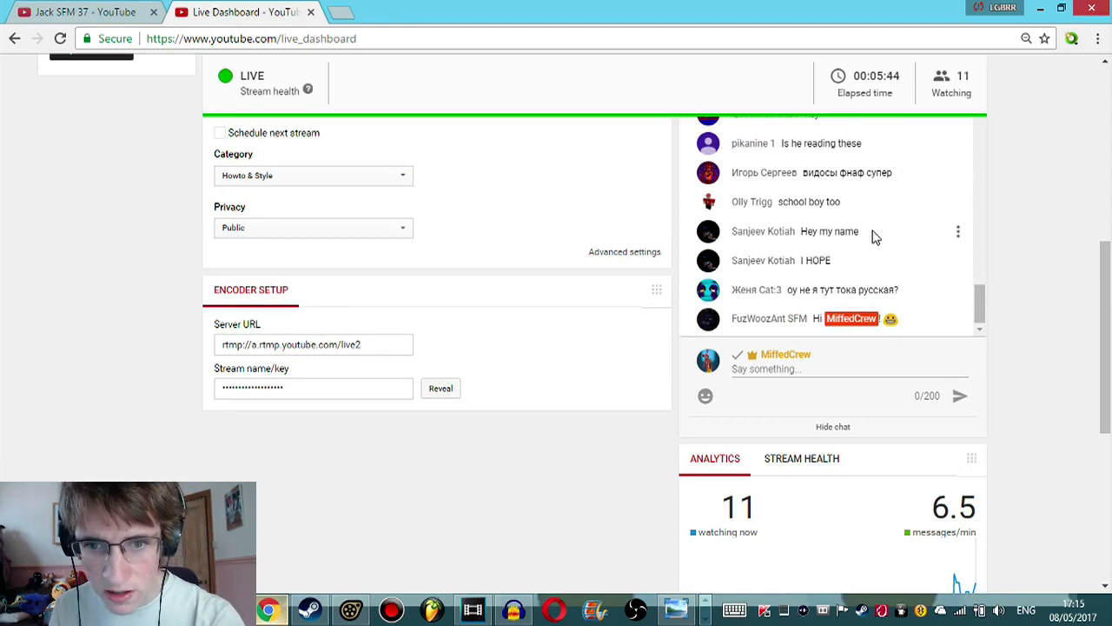
# Step: Read the newest chat messages, highlighting "I HOPE" and the Russian message below it
pyautogui.moveTo(841, 264); pyautogui.dragTo(705, 261)
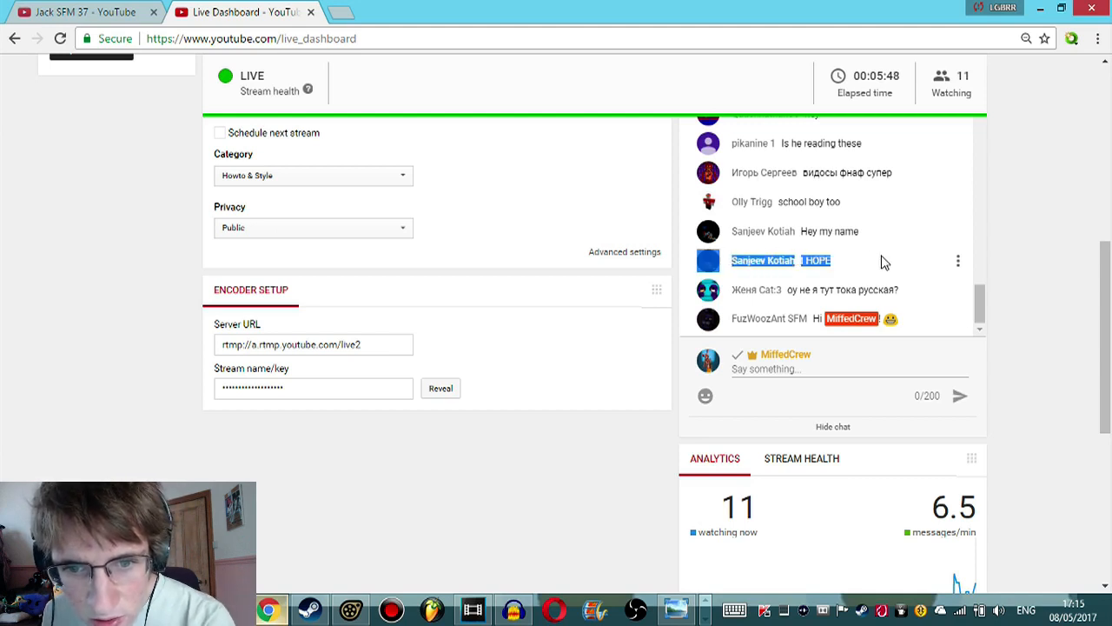
pyautogui.click(874, 260)
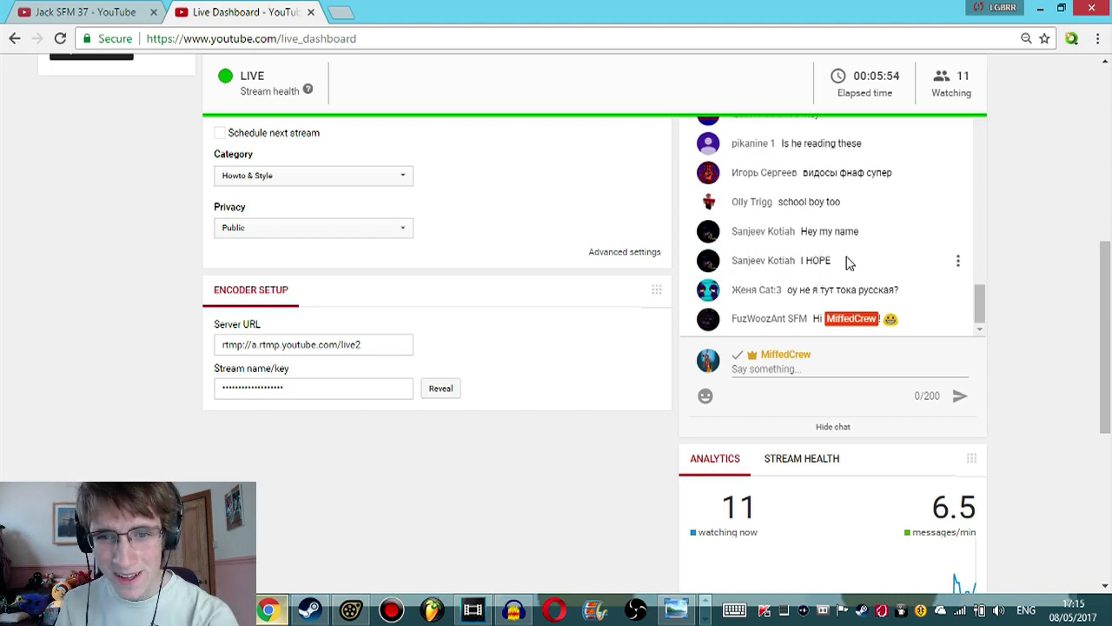
pyautogui.moveTo(906, 291); pyautogui.dragTo(792, 287)
pyautogui.click(870, 284)
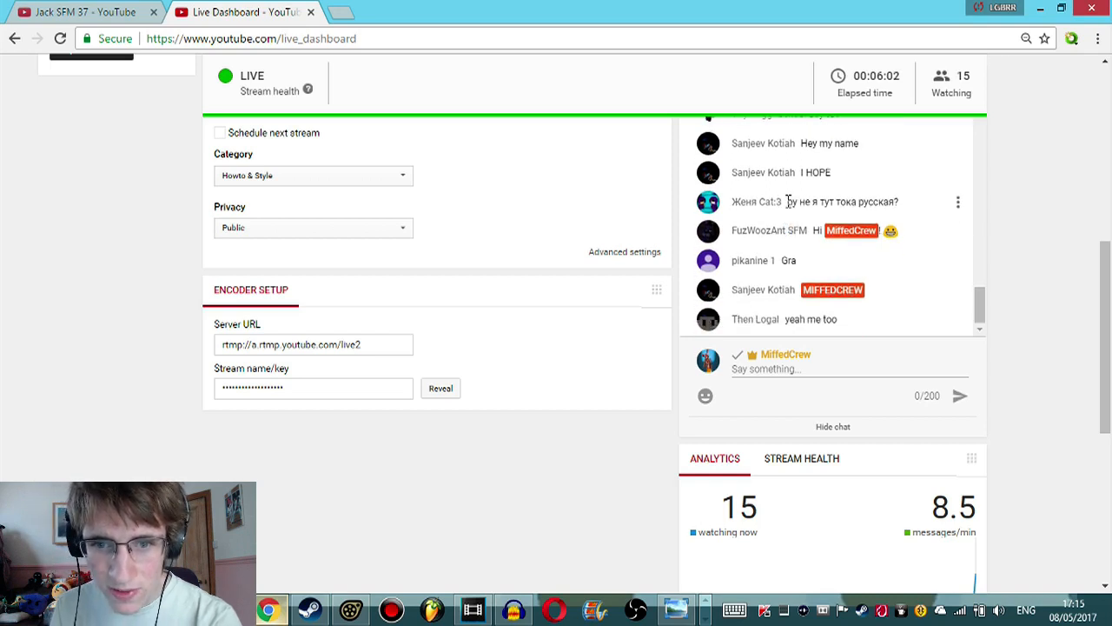
# Step: Translate the chat message "оу не я тут тока русская" into English with Google Translate, and close the translation when read
pyautogui.moveTo(789, 200); pyautogui.dragTo(895, 170)
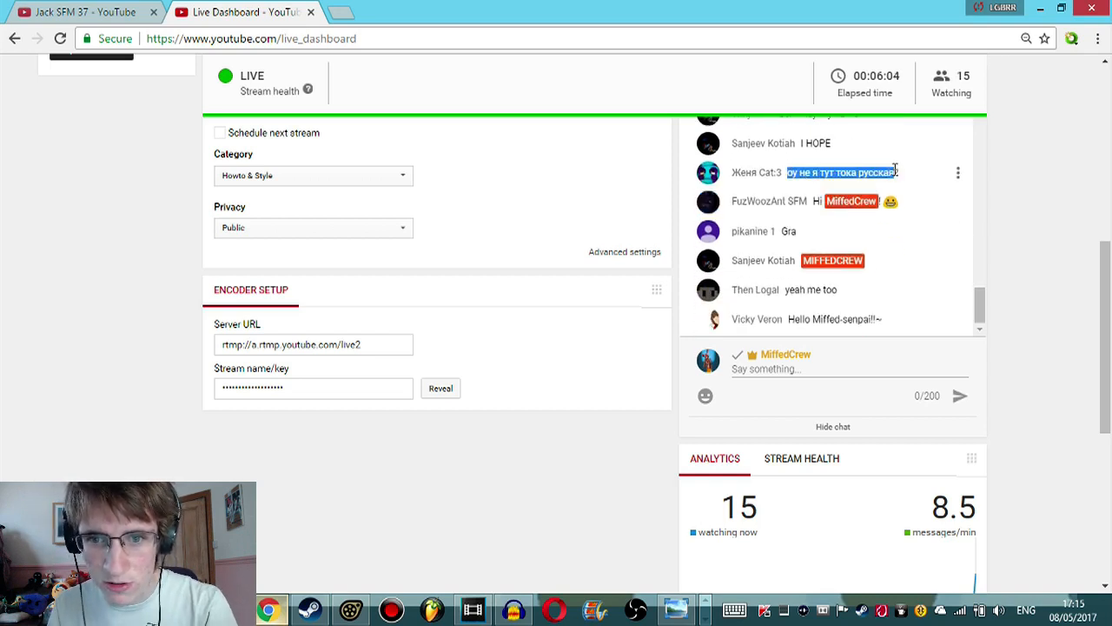
pyautogui.click(341, 12)
pyautogui.write('translat')
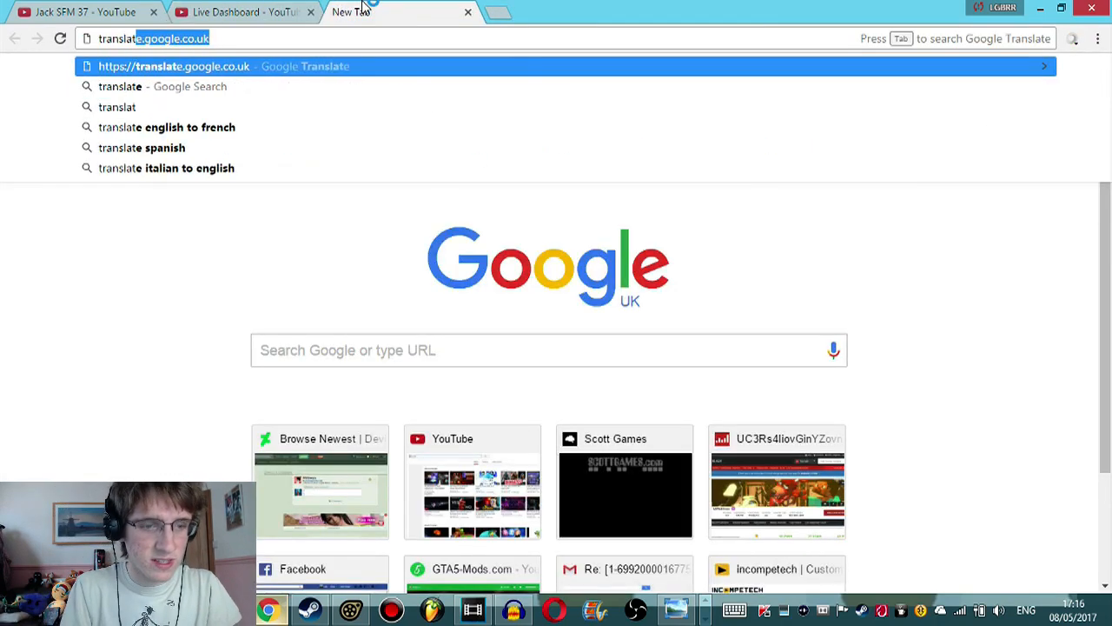
pyautogui.press('Return')
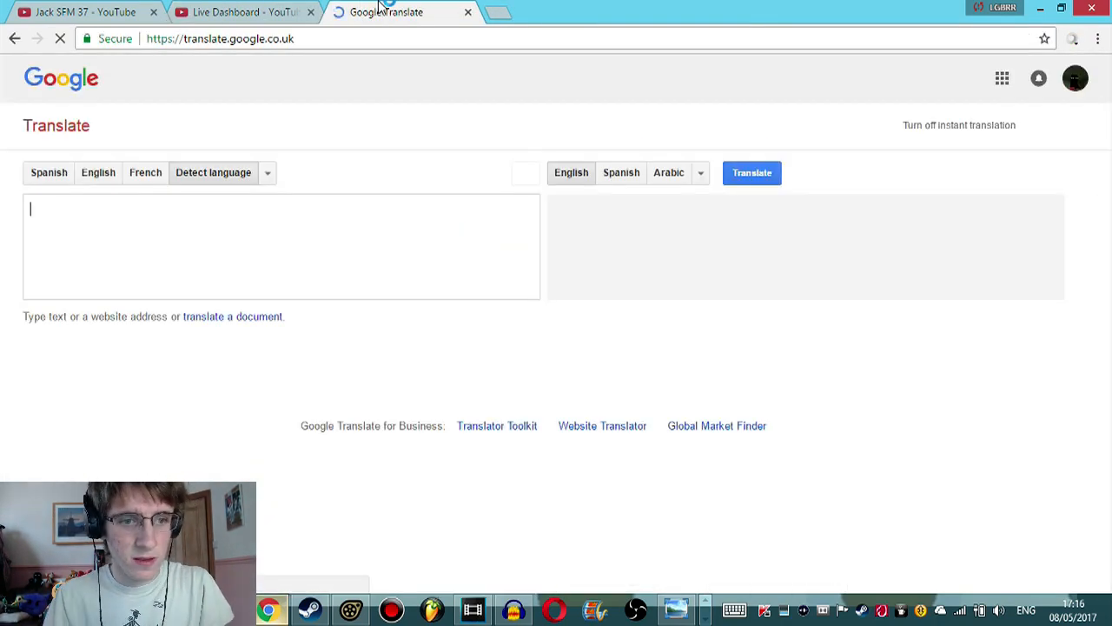
pyautogui.write('оу не я тут тока русская')
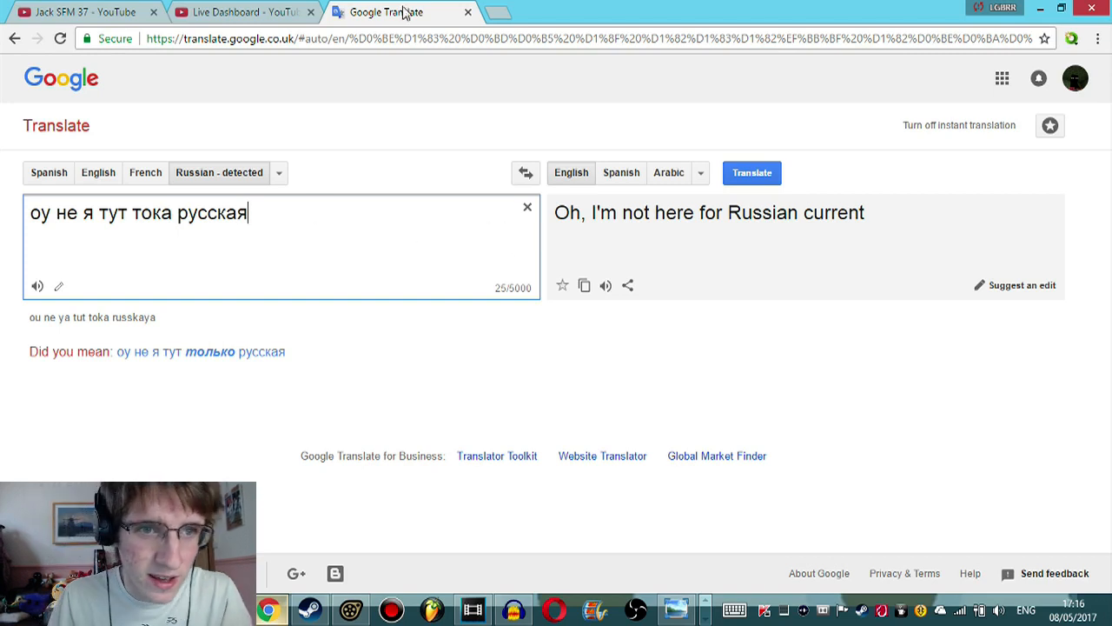
pyautogui.click(467, 12)
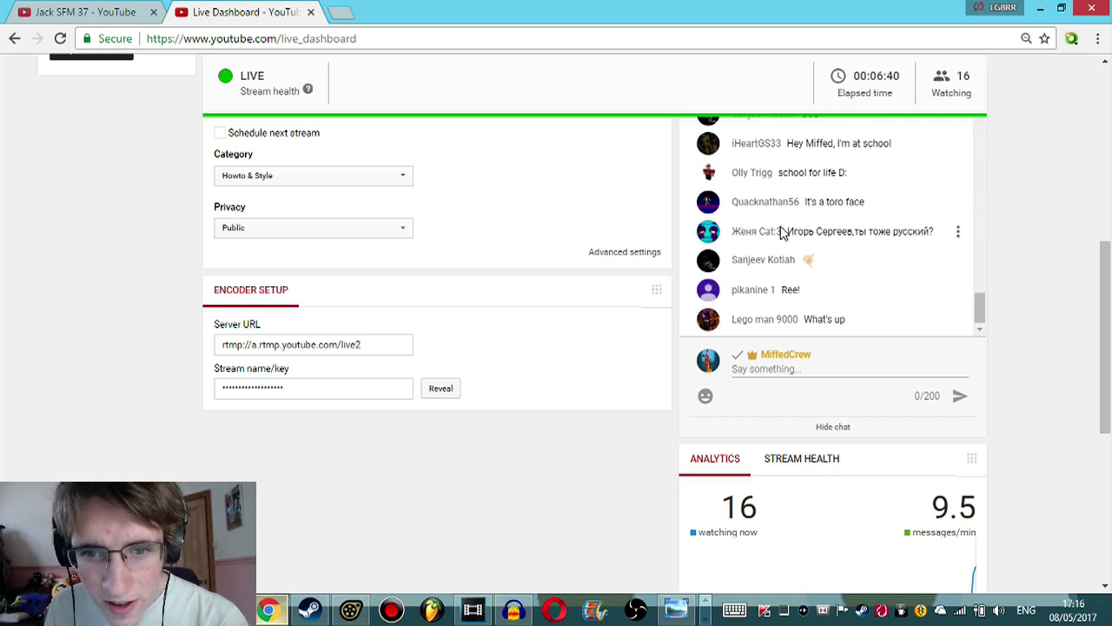
# Step: Copy the Russian chat message ending in "ты тоже русский" and translate it into English with Google Translate in a new tab
pyautogui.moveTo(786, 231); pyautogui.dragTo(933, 230)
pyautogui.hotkey('ctrl', 'c')
pyautogui.click(341, 11)
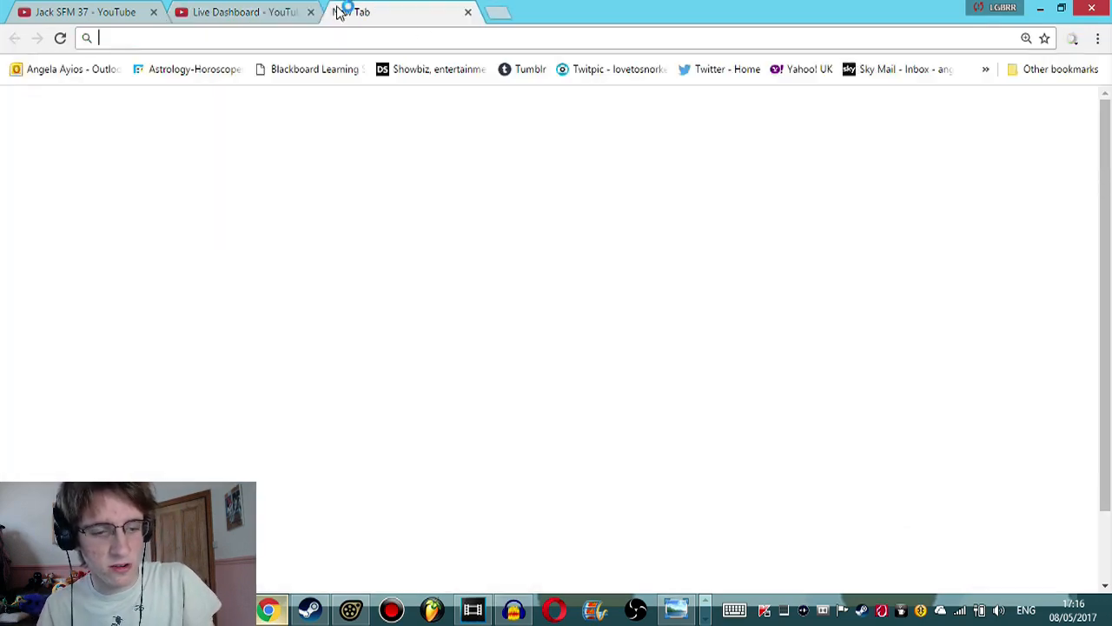
pyautogui.write('tr')
pyautogui.press('Return')
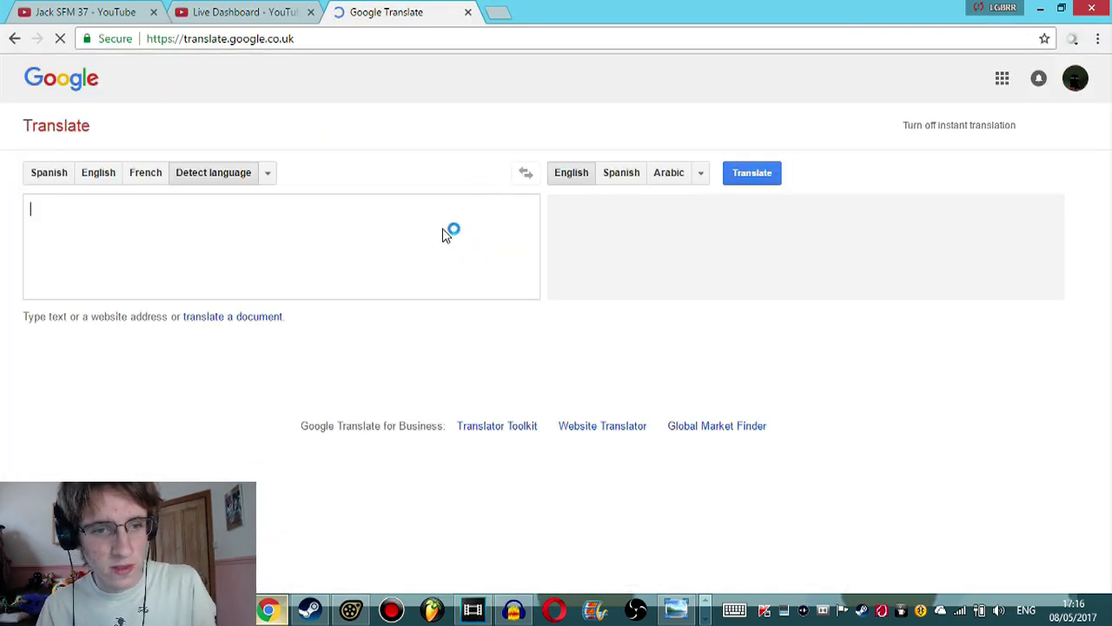
pyautogui.hotkey('ctrl', 'v')
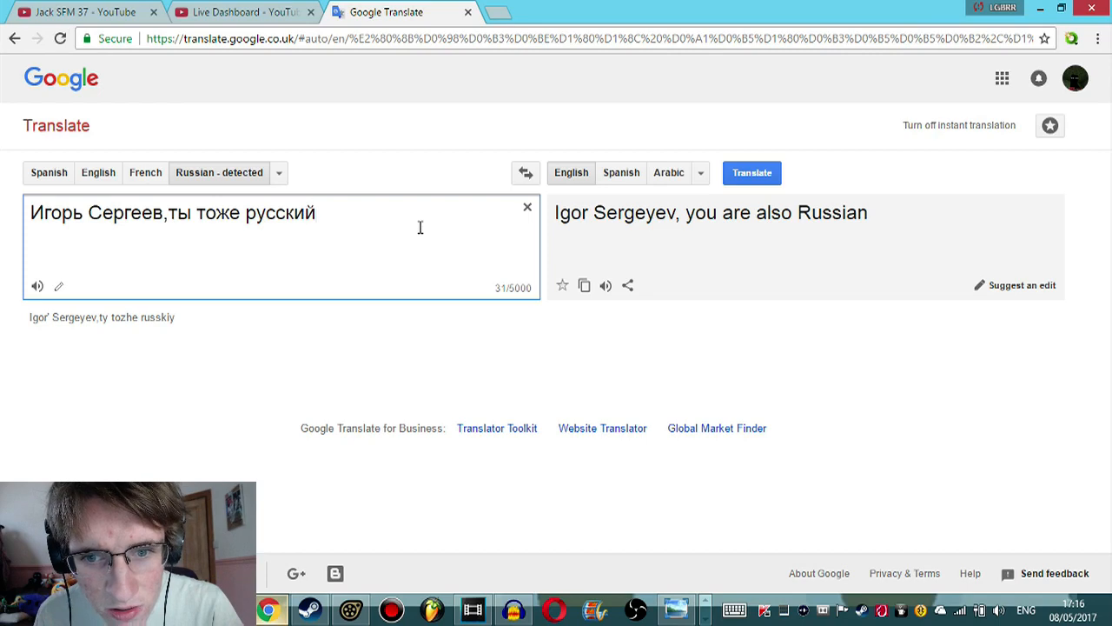
# Step: Return to the Live Dashboard and read the latest live chat messages
pyautogui.click(213, 14)
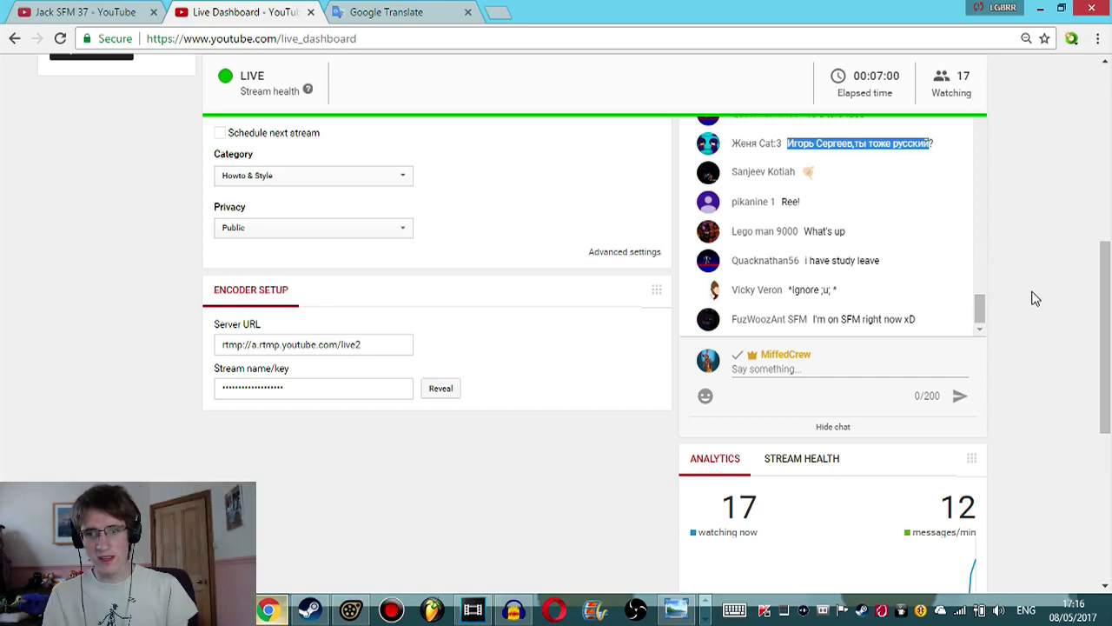
pyautogui.scroll(5, 1039, 298)
pyautogui.scroll(-5, 1047, 298)
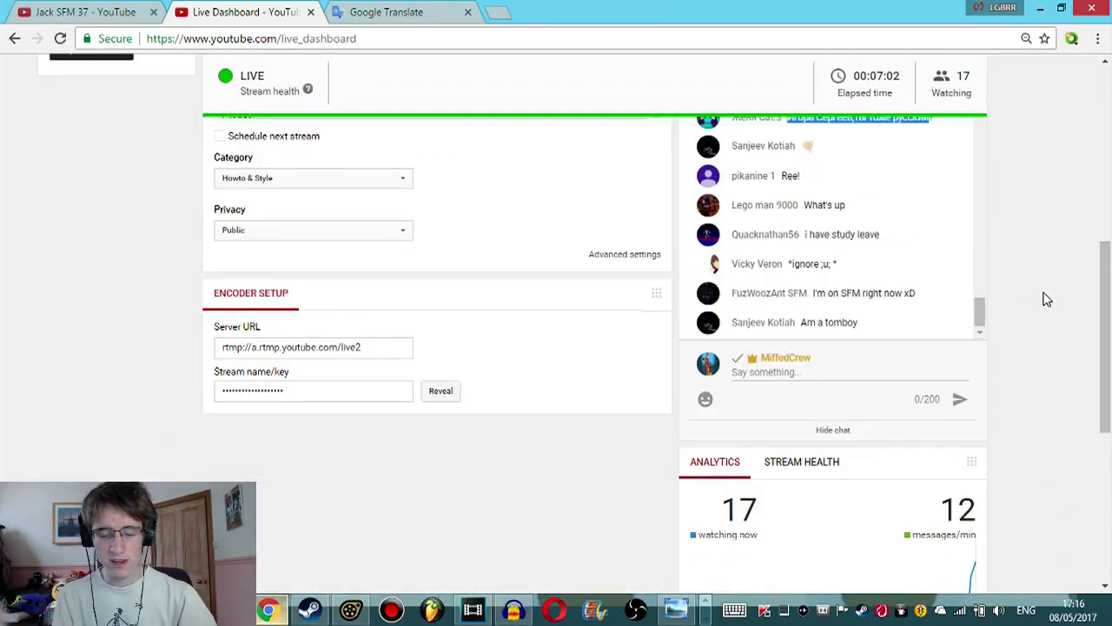
pyautogui.scroll(1, 1052, 299)
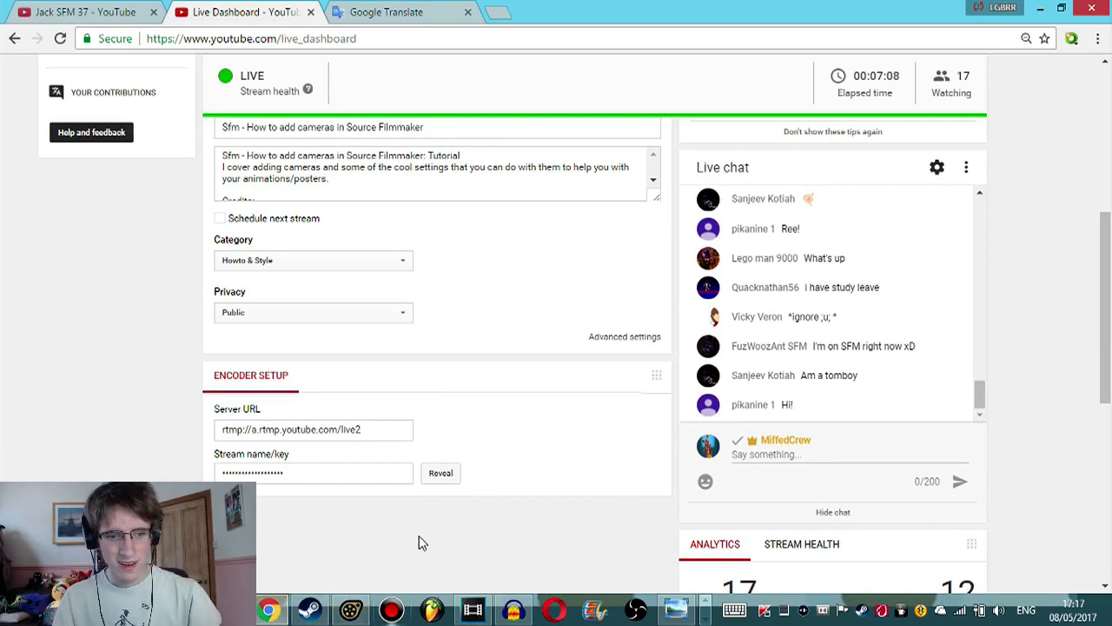
pyautogui.scroll(2, 419, 543)
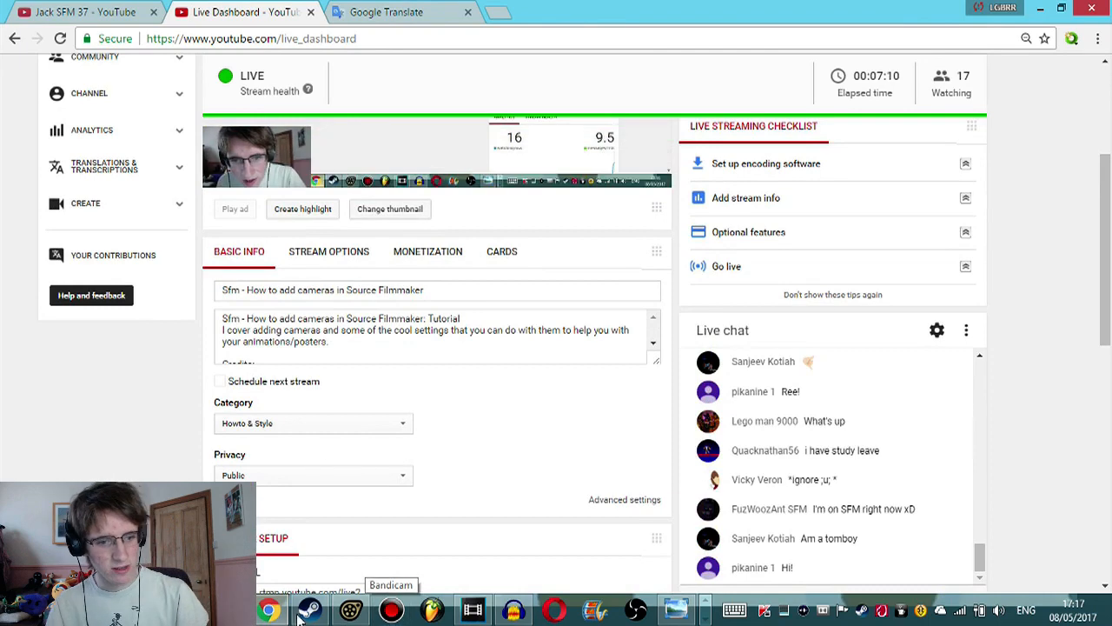
# Step: Switch to Source Filmmaker and fly the camera1 view around the dining room, ending on the rows of tables and chairs
pyautogui.click(350, 610)
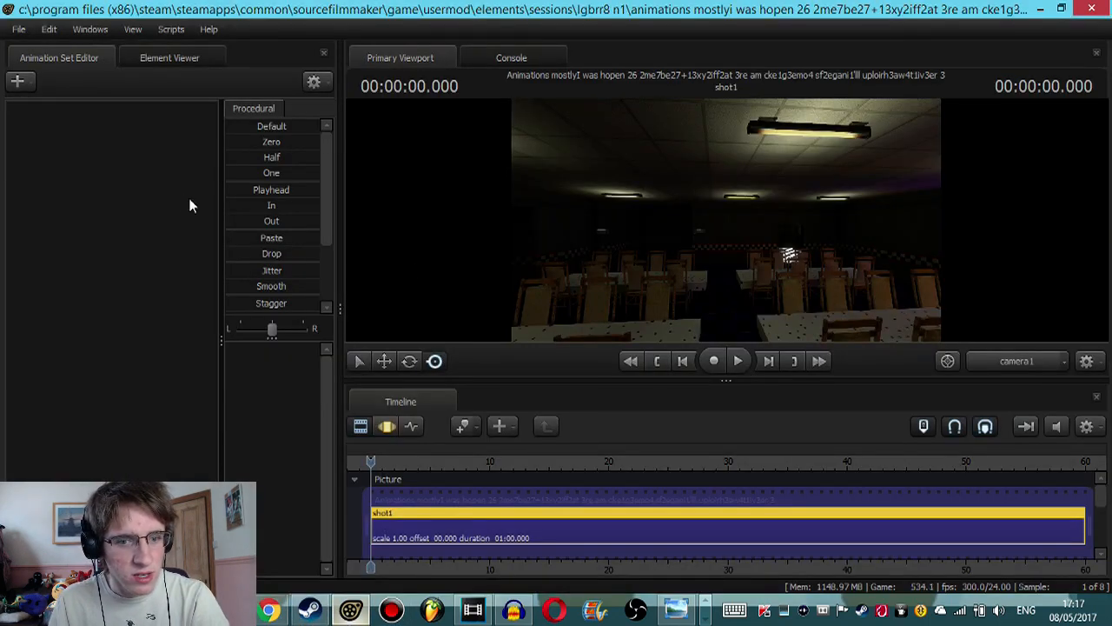
pyautogui.press('w')
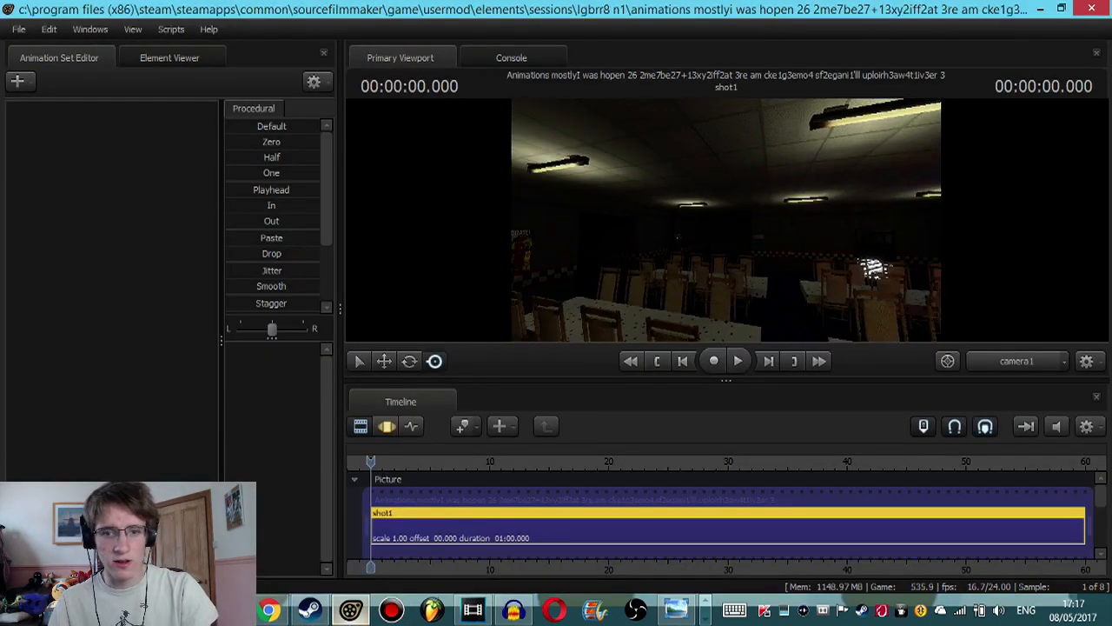
pyautogui.press('w')
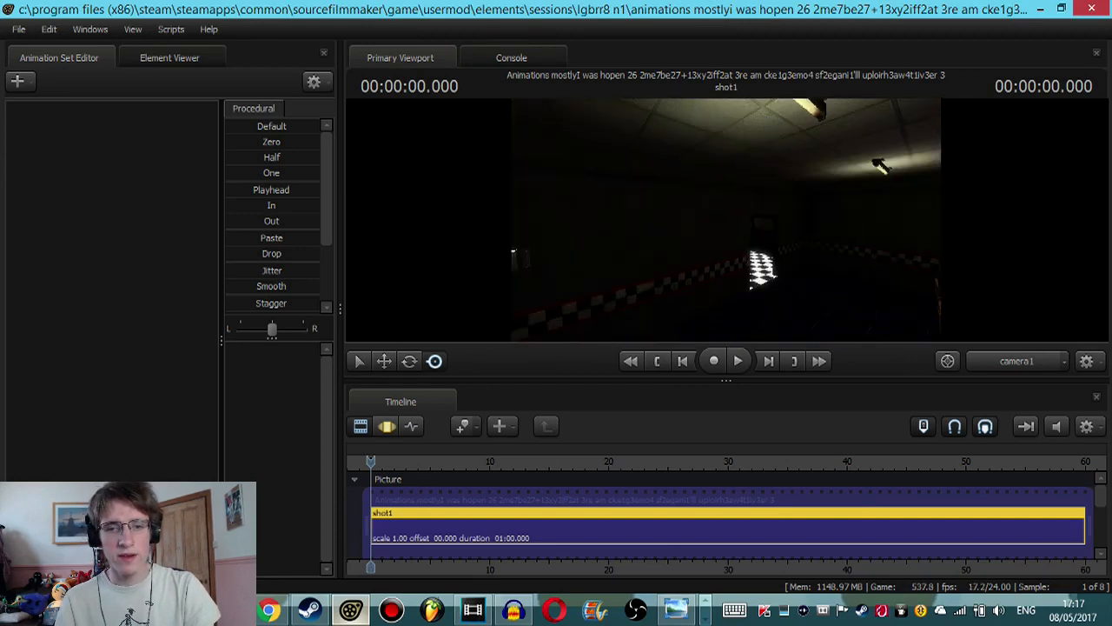
pyautogui.press('w')
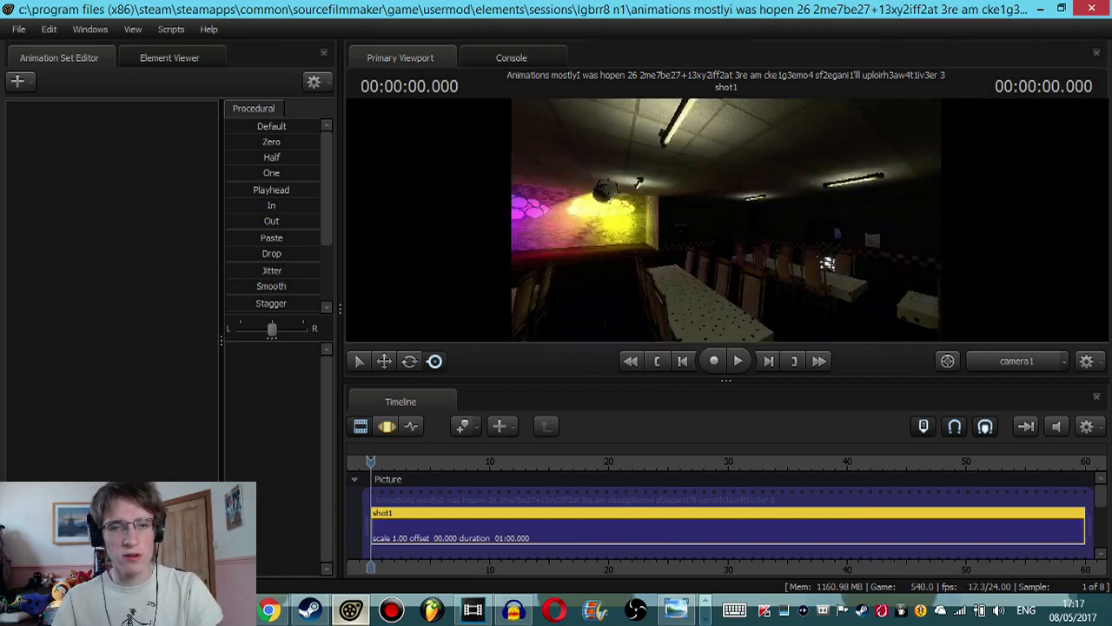
pyautogui.press('w')
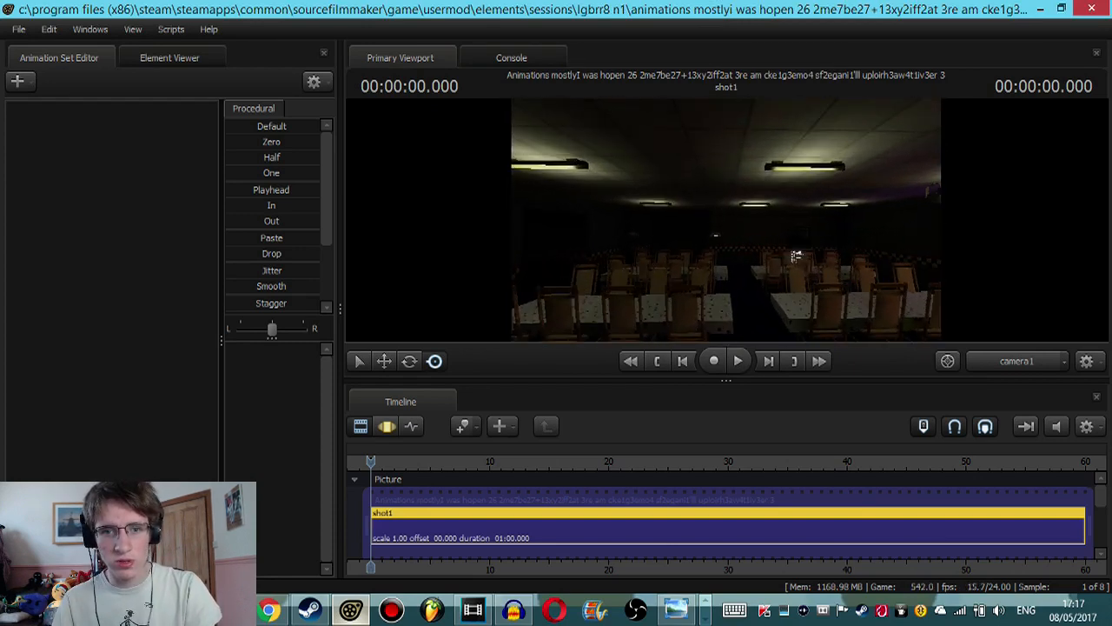
pyautogui.press('z')
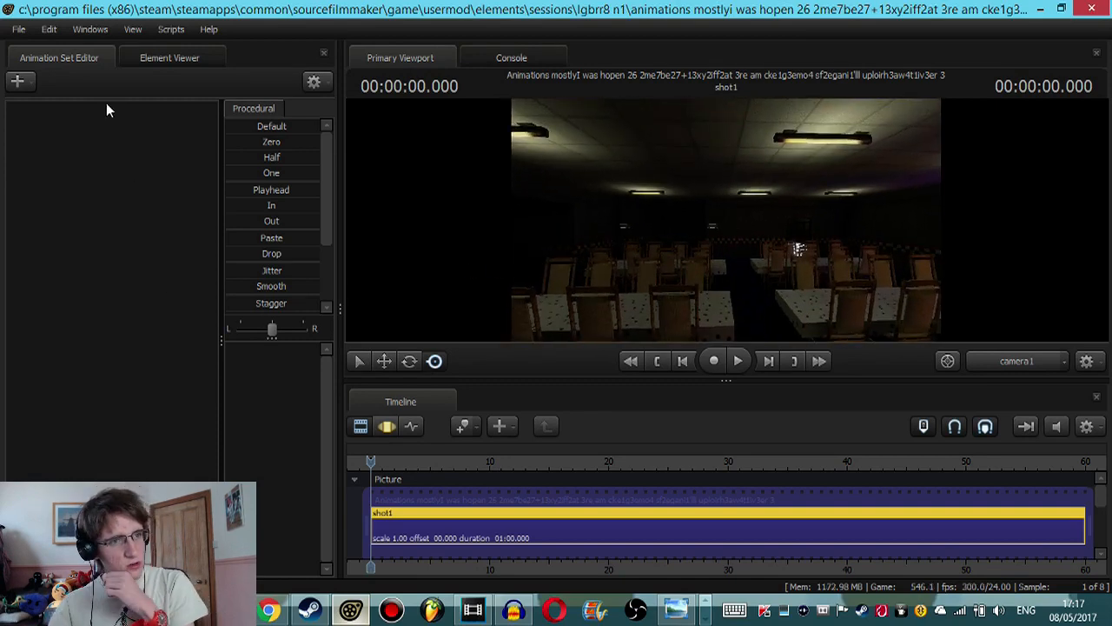
# Step: Create an animation set for the existing camera1 element
pyautogui.click(30, 85)
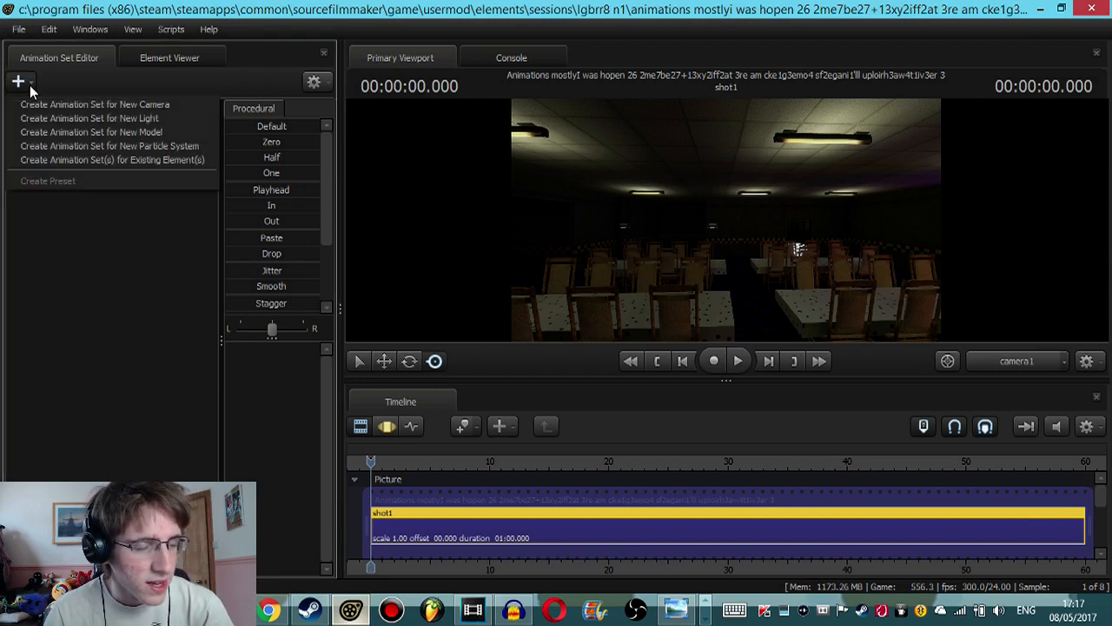
pyautogui.click(80, 160)
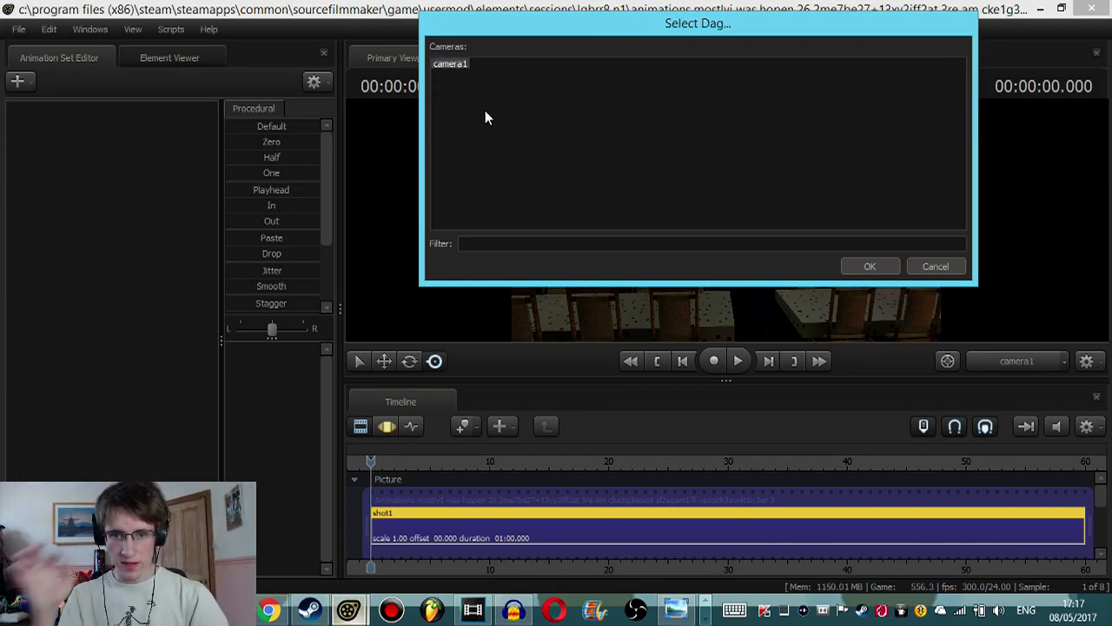
pyautogui.click(882, 268)
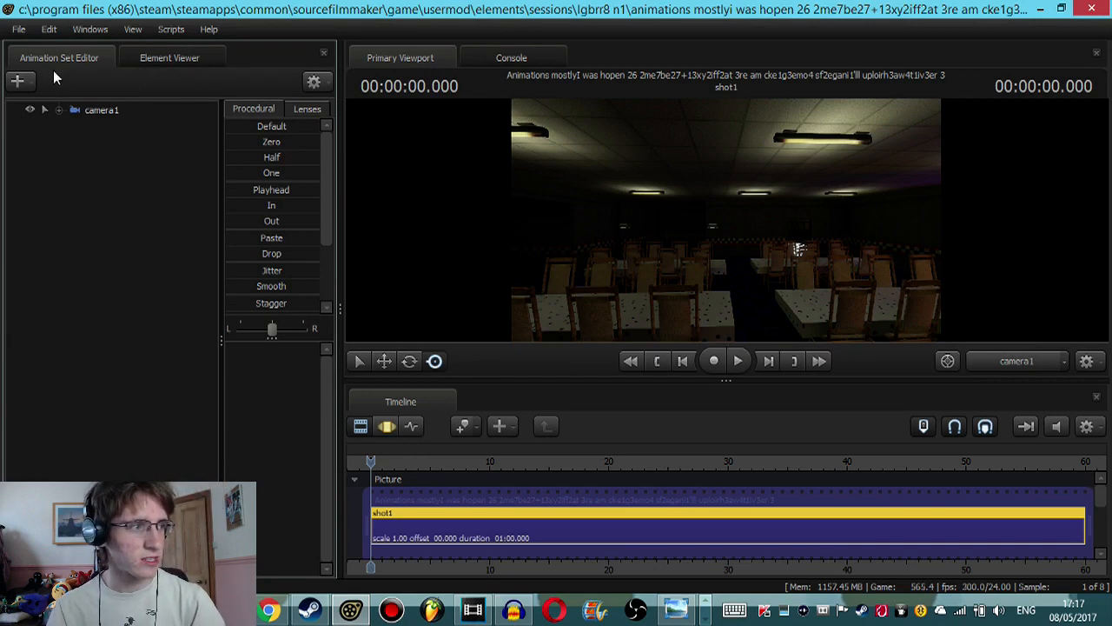
# Step: Switch the timeline to the Motion Editor and select the camera1 animation set
pyautogui.click(385, 426)
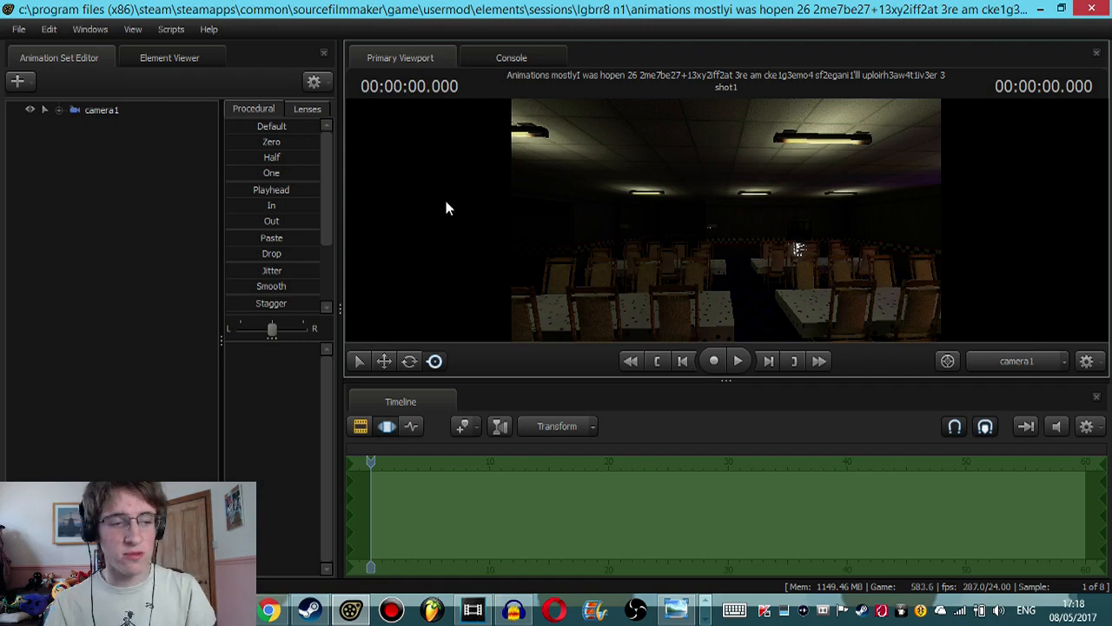
pyautogui.click(109, 110)
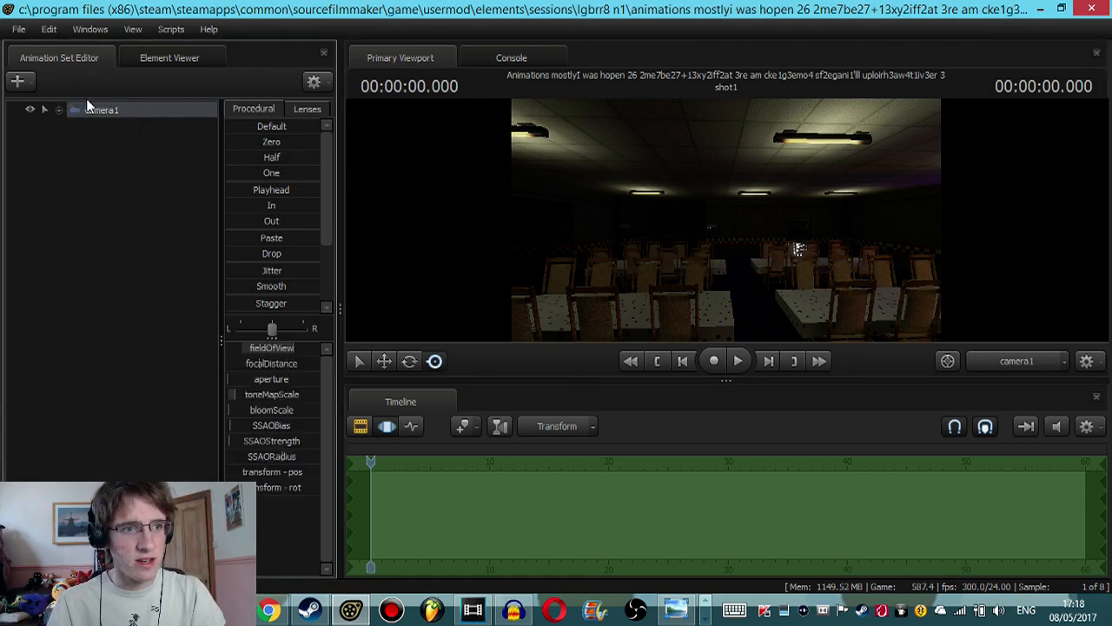
pyautogui.click(106, 141)
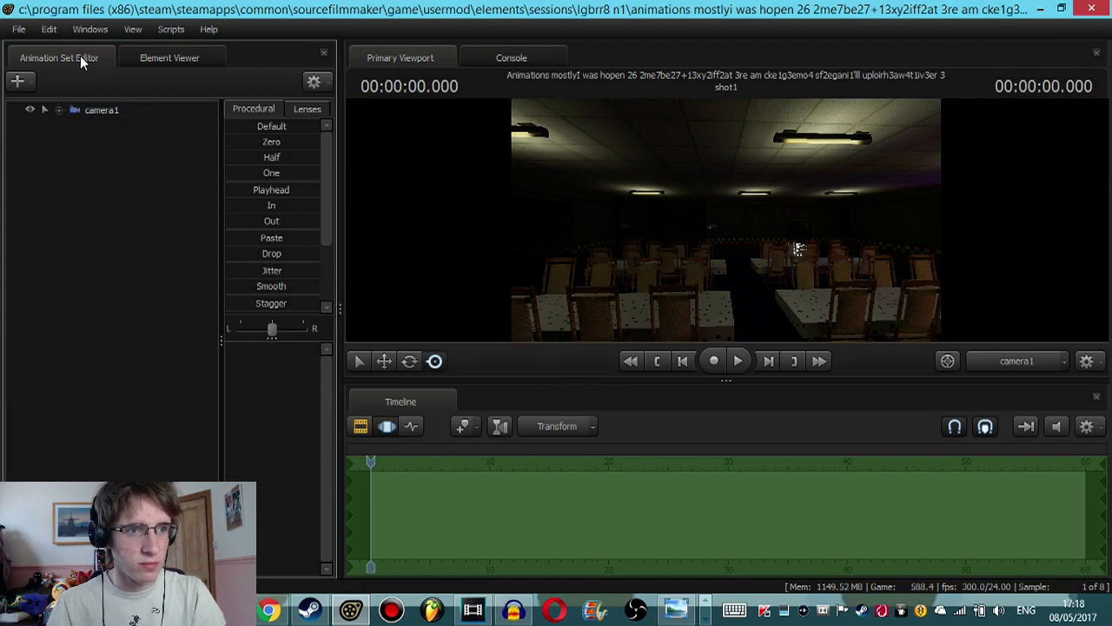
pyautogui.click(119, 110)
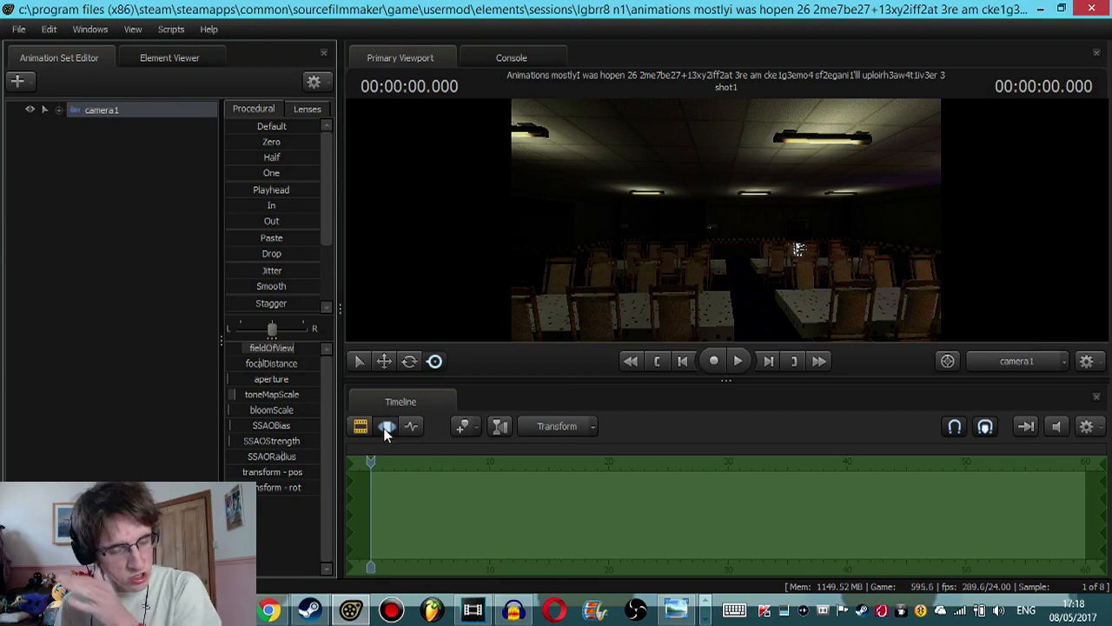
# Step: Reposition camera1 in the Motion Editor so its view takes in the rows of tables and the blue and pink lit wall
pyautogui.click(410, 427)
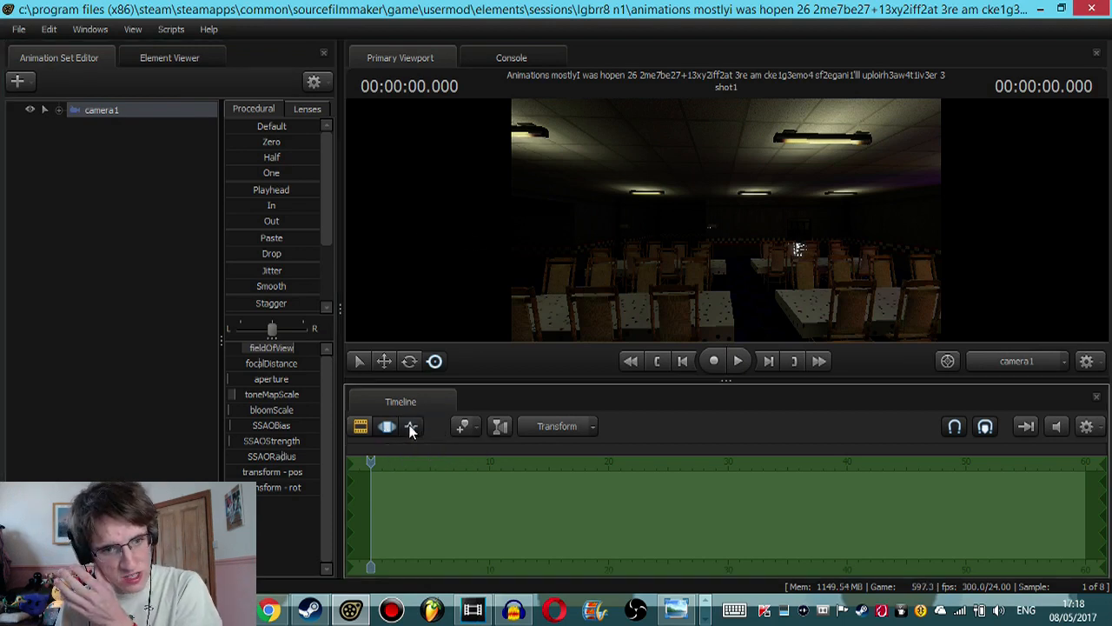
pyautogui.click(389, 425)
pyautogui.moveTo(574, 186); pyautogui.dragTo(648, 195)
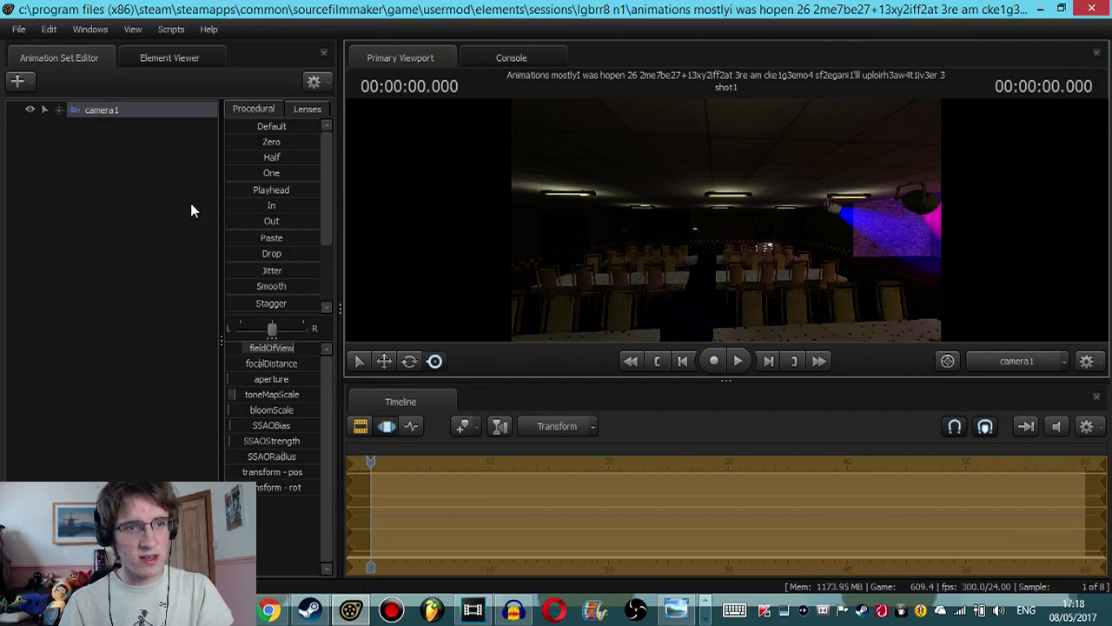
# Step: Try turning the selected camera1 toward the ceiling lights, and undo the move
pyautogui.click(191, 203)
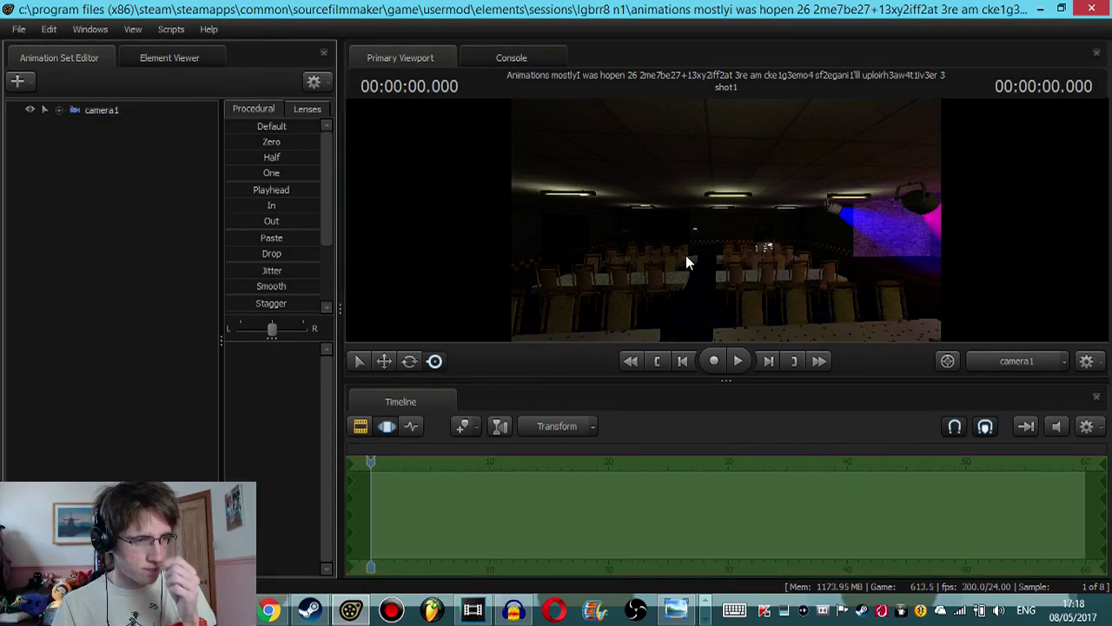
pyautogui.click(111, 104)
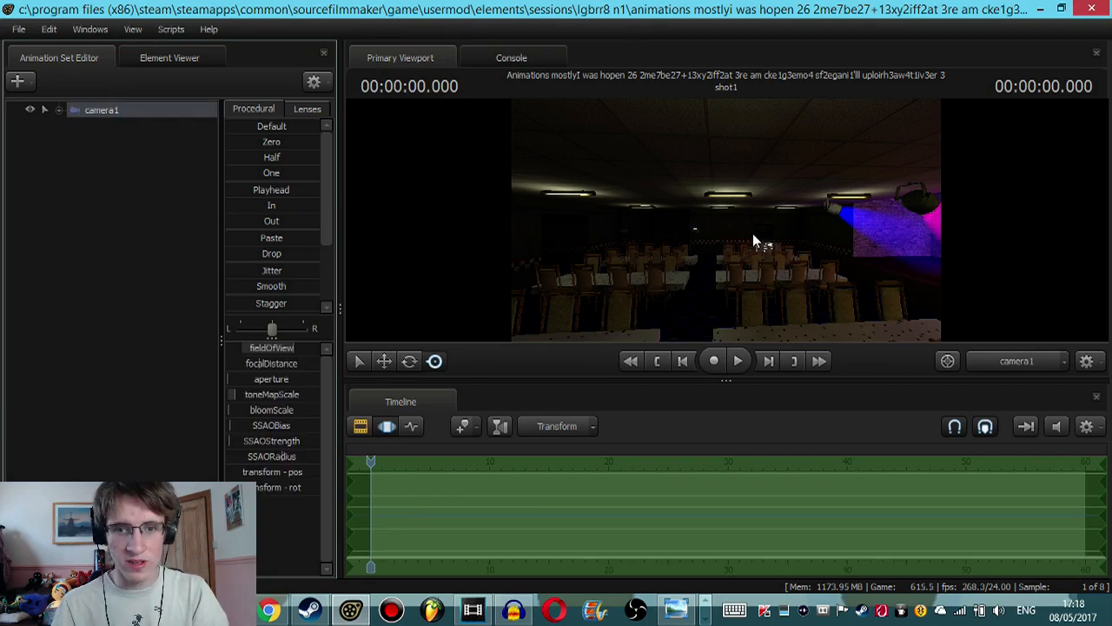
pyautogui.moveTo(753, 233); pyautogui.dragTo(727, 219)
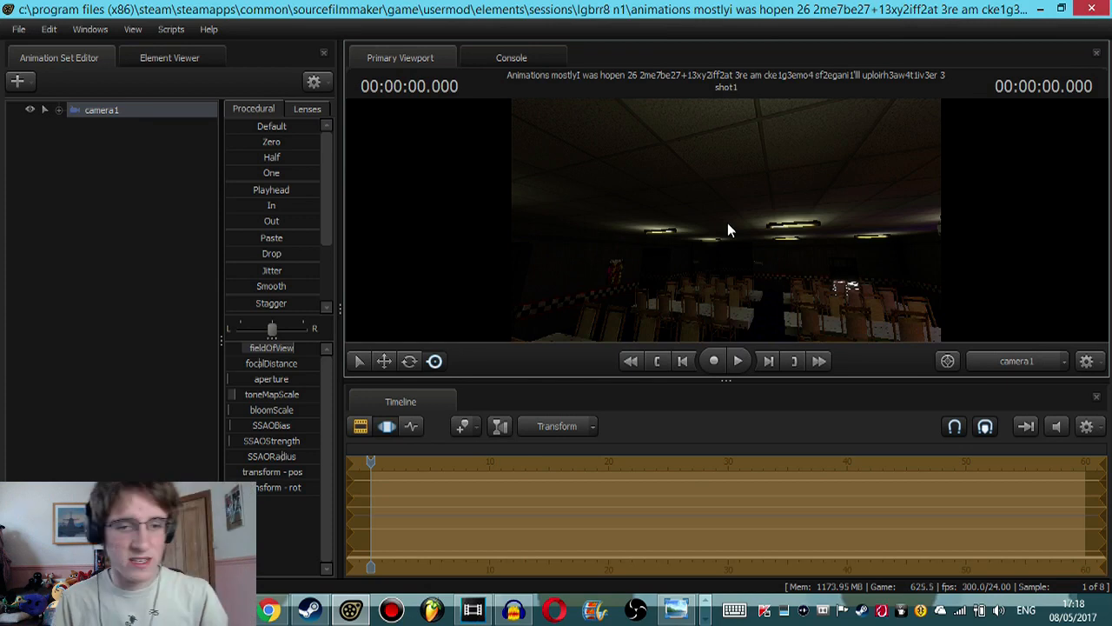
pyautogui.hotkey('ctrl', 'z')
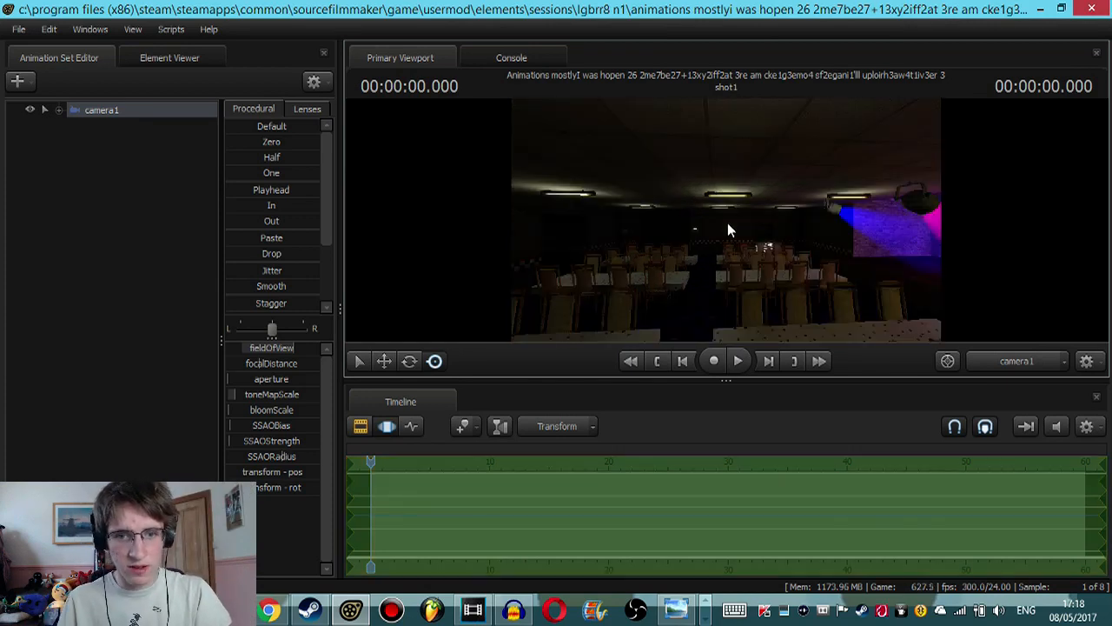
# Step: Reselect camera1, reposition it to look across the dining tables beside the stage, and restore its wide fieldOfView
pyautogui.click(113, 169)
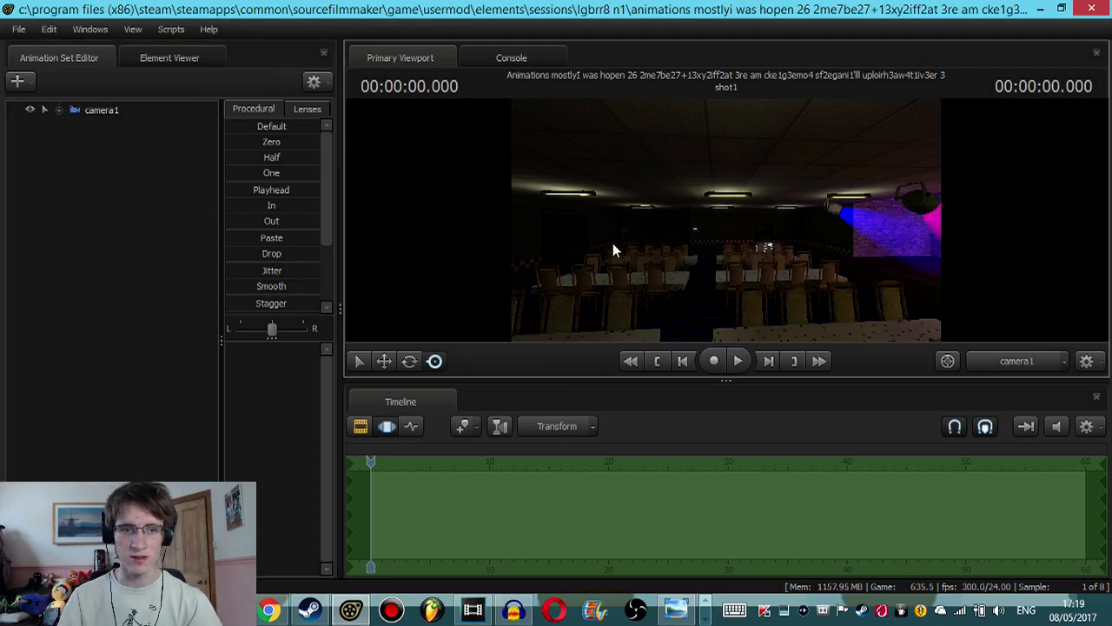
pyautogui.click(102, 110)
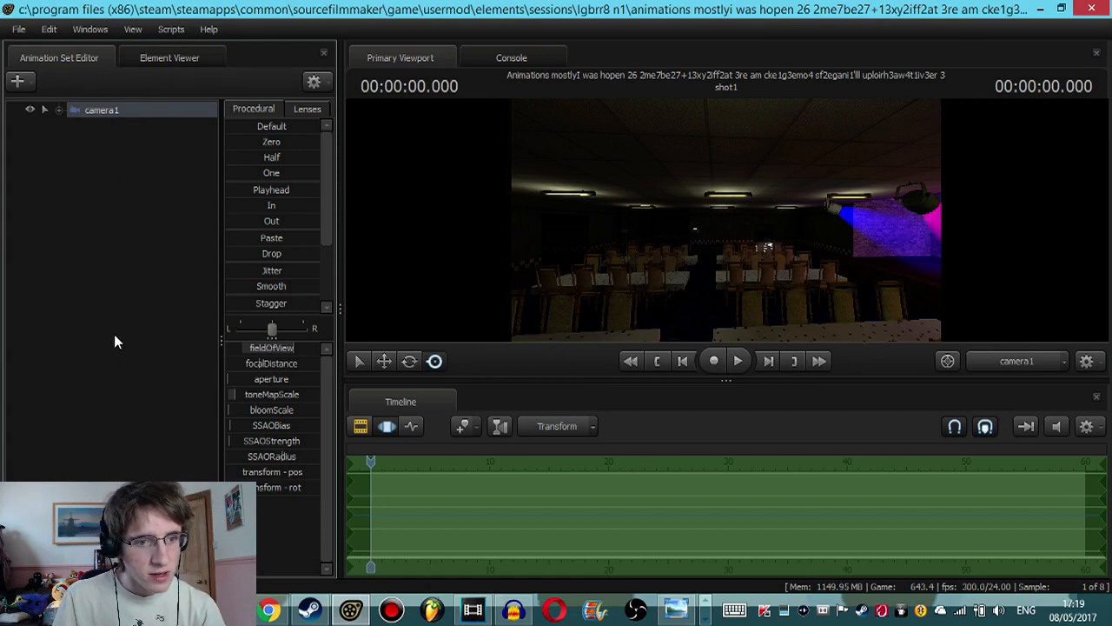
pyautogui.moveTo(593, 252)
pyautogui.mouseDown()
pyautogui.moveTo(435, 248)
pyautogui.moveTo(592, 252)
pyautogui.mouseUp()
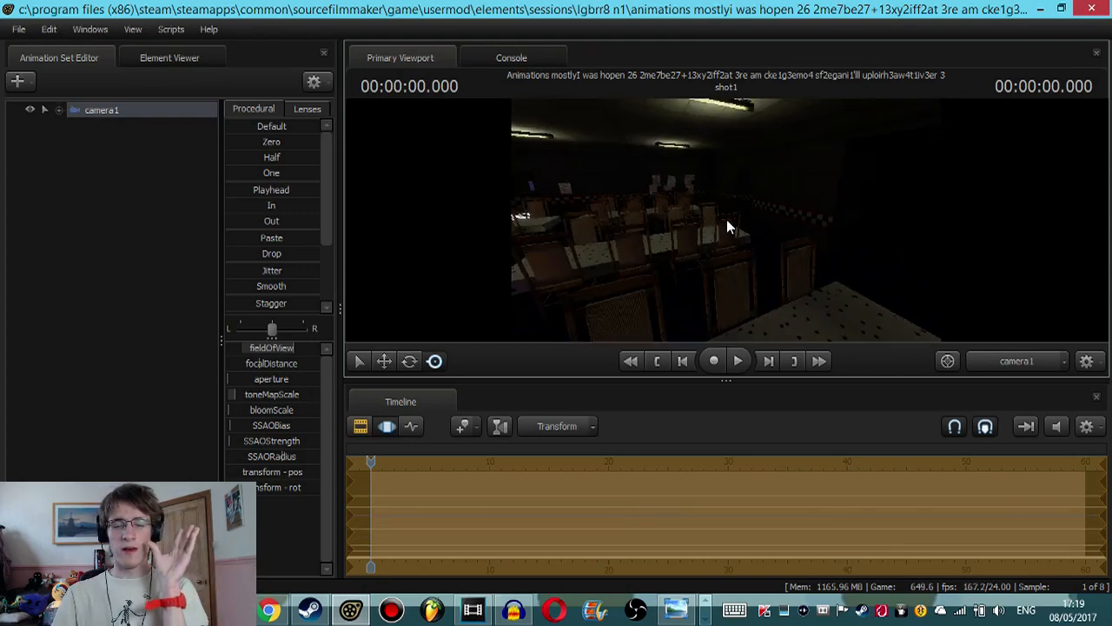
pyautogui.moveTo(727, 219)
pyautogui.mouseDown()
pyautogui.moveTo(834, 220)
pyautogui.moveTo(712, 219)
pyautogui.moveTo(728, 222)
pyautogui.mouseUp()
pyautogui.press('w')
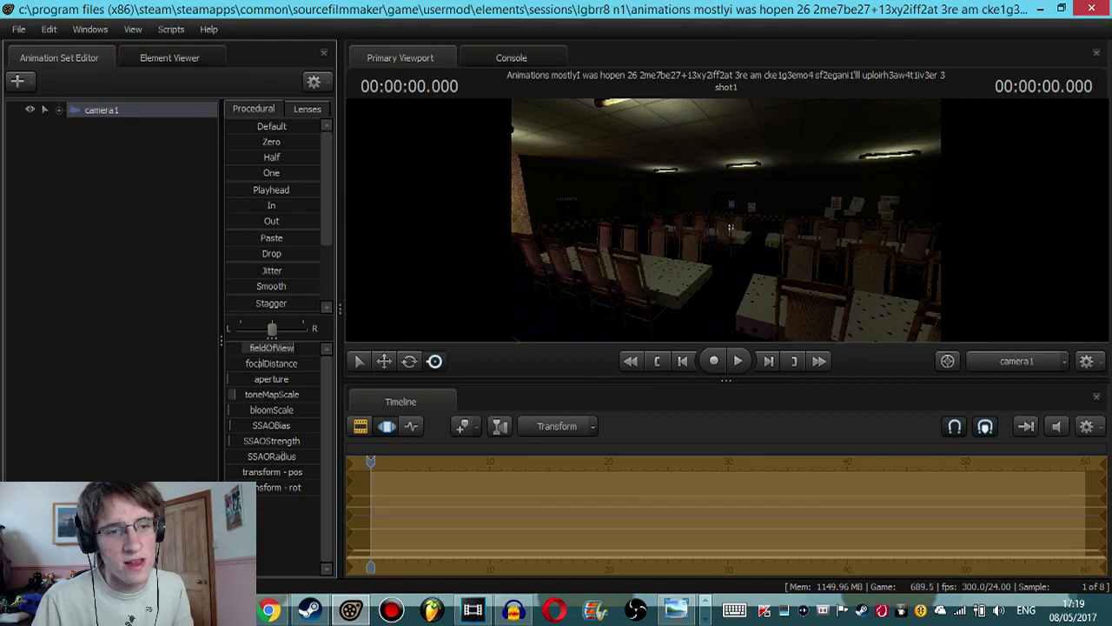
pyautogui.moveTo(731, 227)
pyautogui.mouseDown()
pyautogui.moveTo(742, 245)
pyautogui.moveTo(733, 230)
pyautogui.mouseUp()
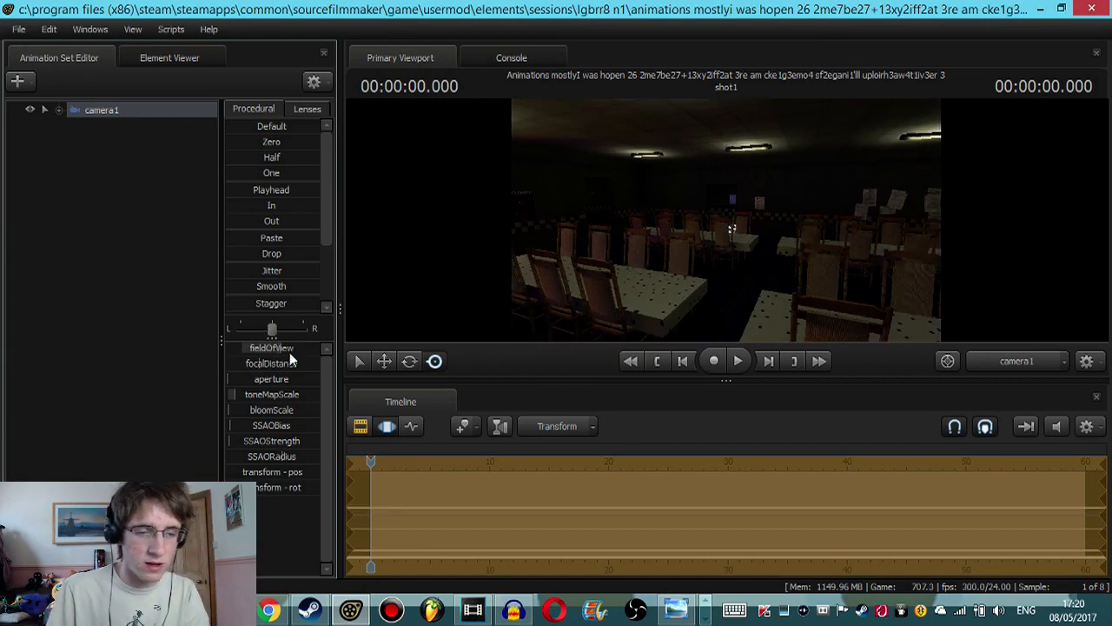
pyautogui.moveTo(328, 326); pyautogui.dragTo(319, 321)
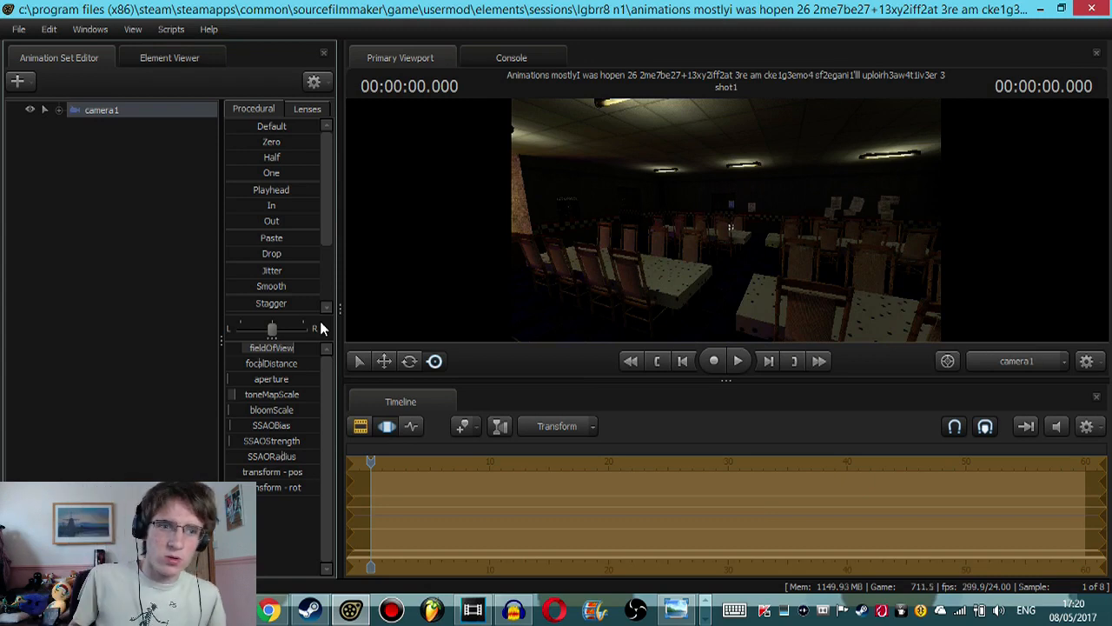
# Step: Fly camera1 across the dining room to a close-up of the Rules for Safety poster
pyautogui.moveTo(457, 220); pyautogui.dragTo(463, 193)
pyautogui.press('w')
pyautogui.press('w')
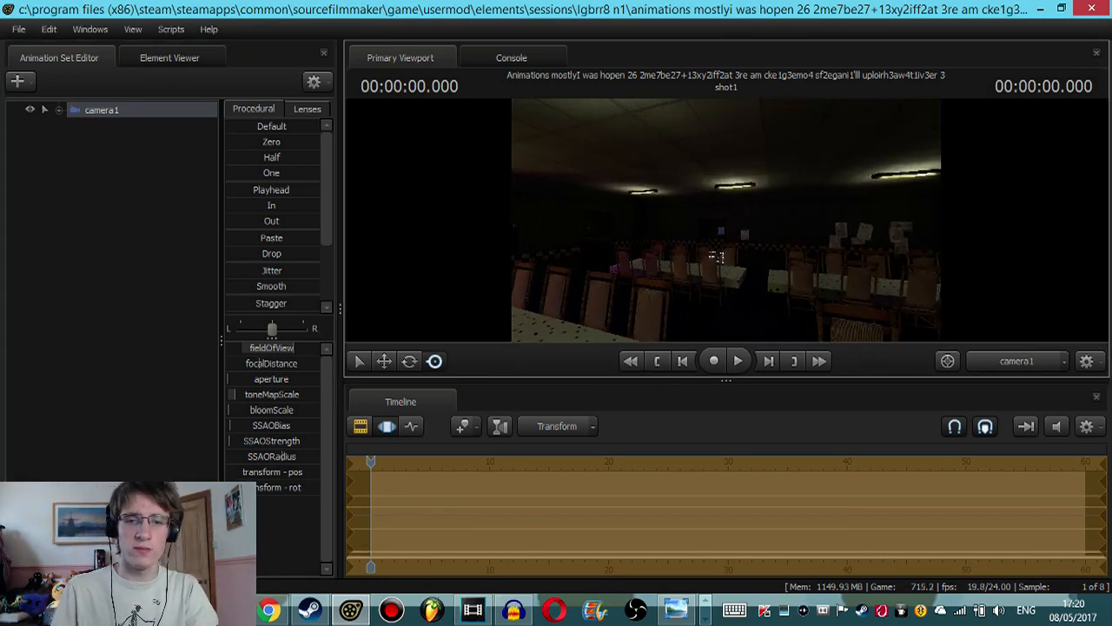
pyautogui.press('w')
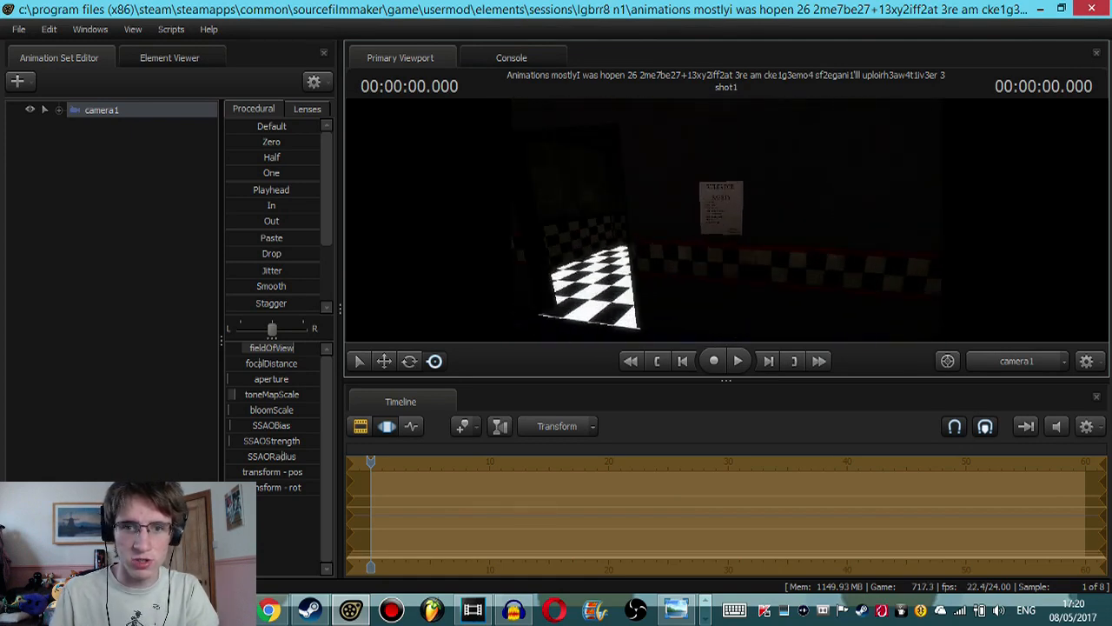
pyautogui.press('w')
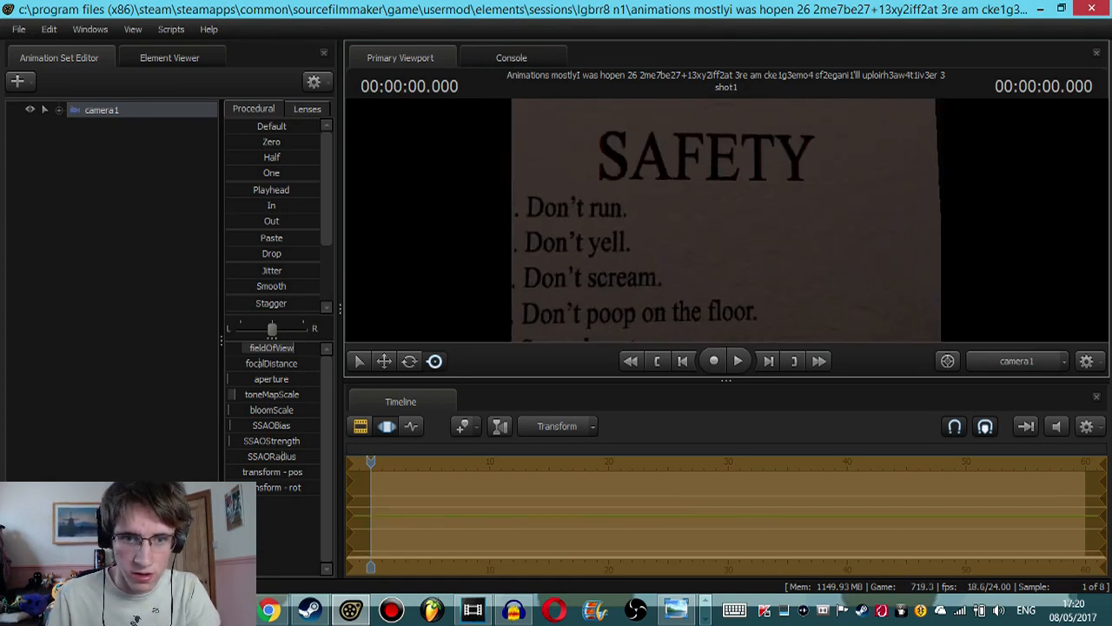
pyautogui.press('s')
pyautogui.press('w')
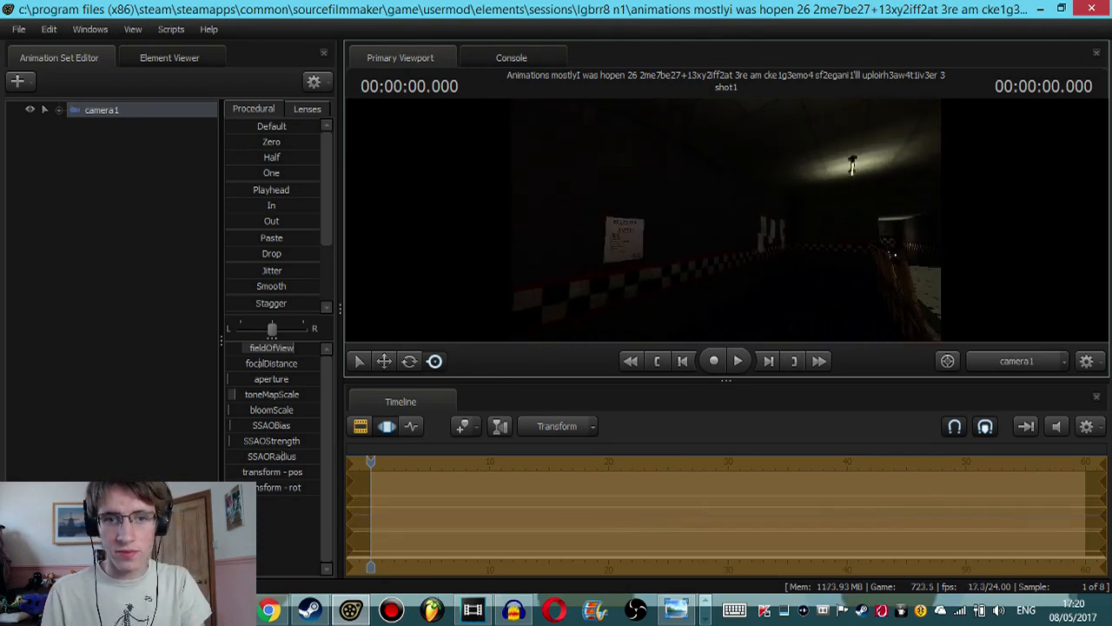
pyautogui.press('w')
pyautogui.press('w')
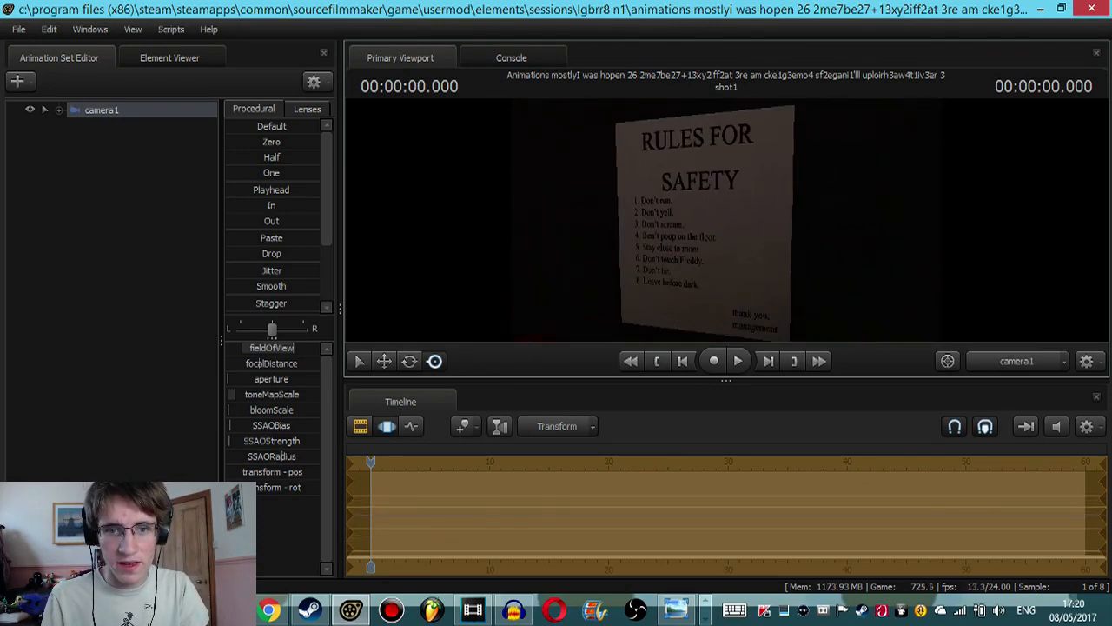
pyautogui.press('w')
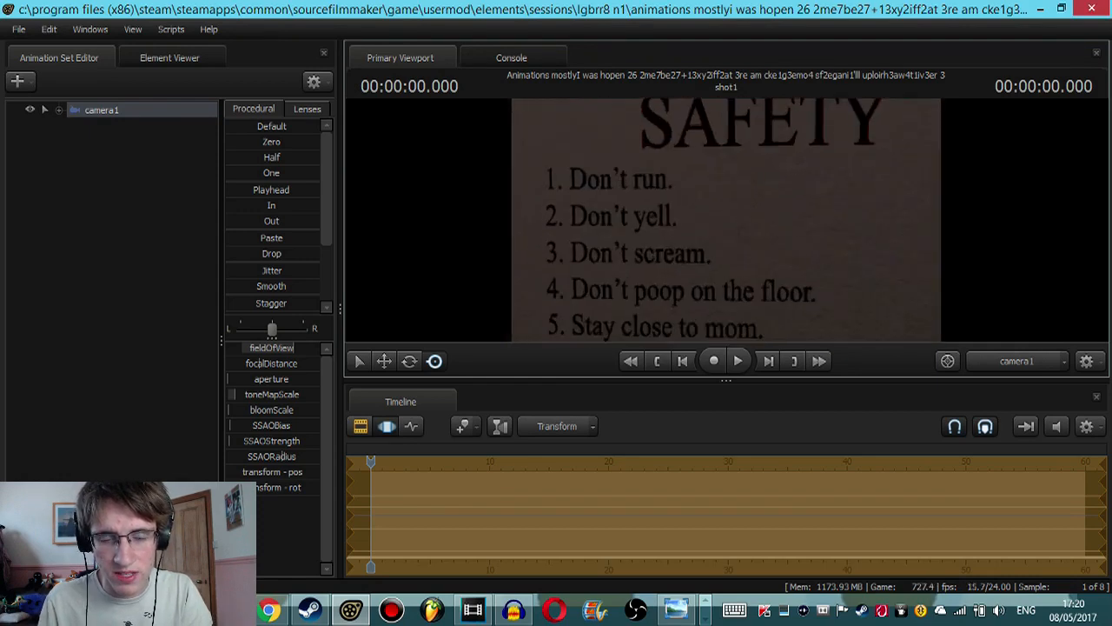
# Step: Move camera1 back and forth between the Rules for Safety poster and the restroom doorways
pyautogui.press('s')
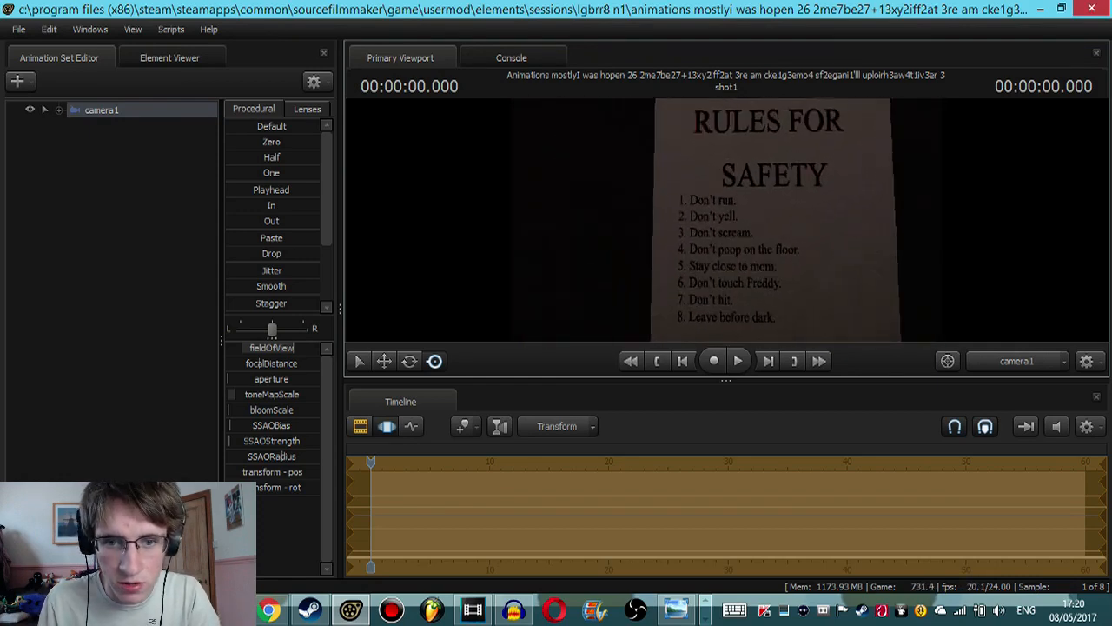
pyautogui.press('w')
pyautogui.press('w')
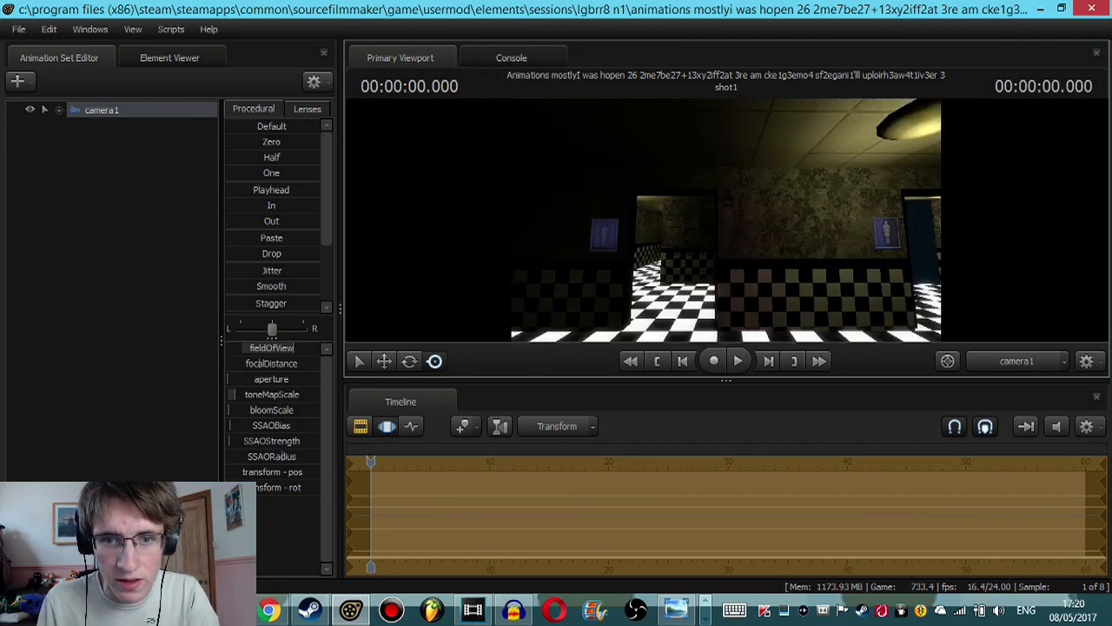
pyautogui.press('a')
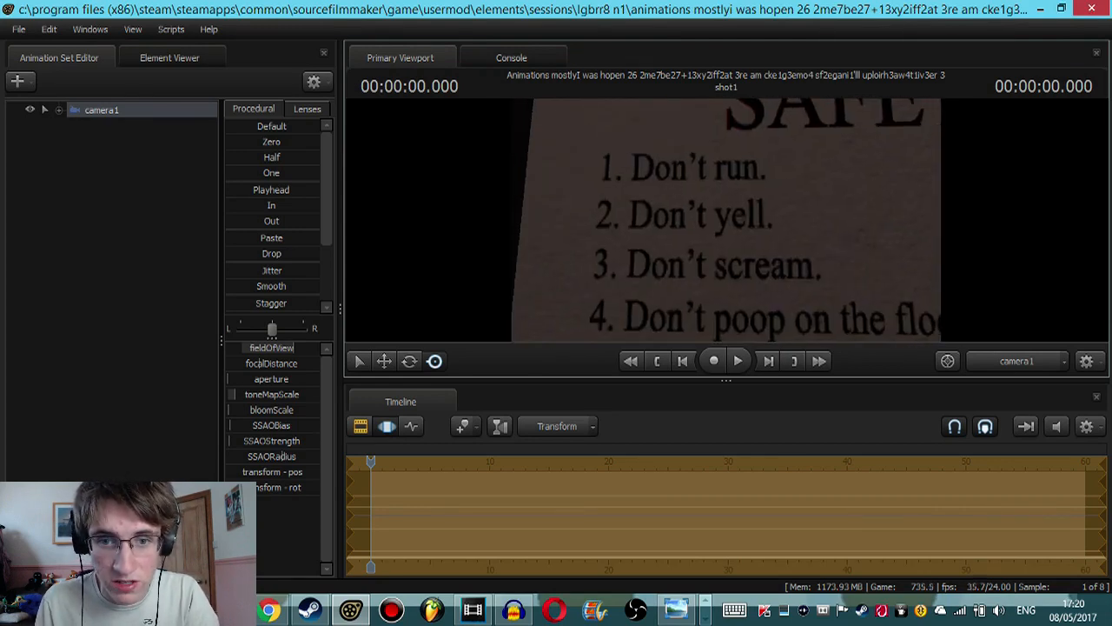
pyautogui.press('w')
pyautogui.press('w')
pyautogui.press('w')
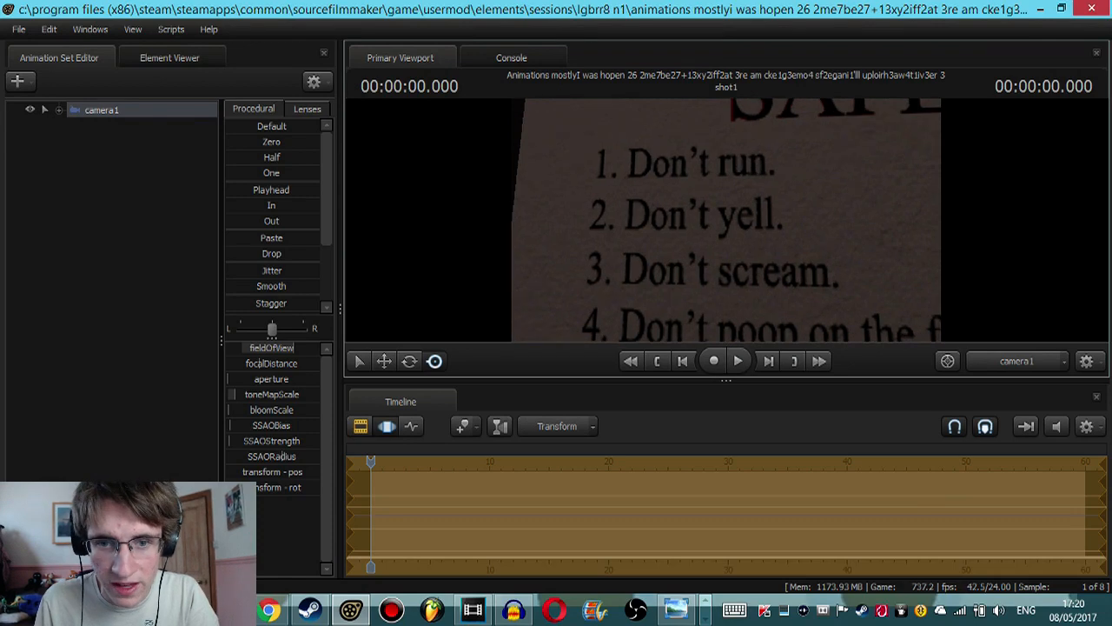
pyautogui.press('w')
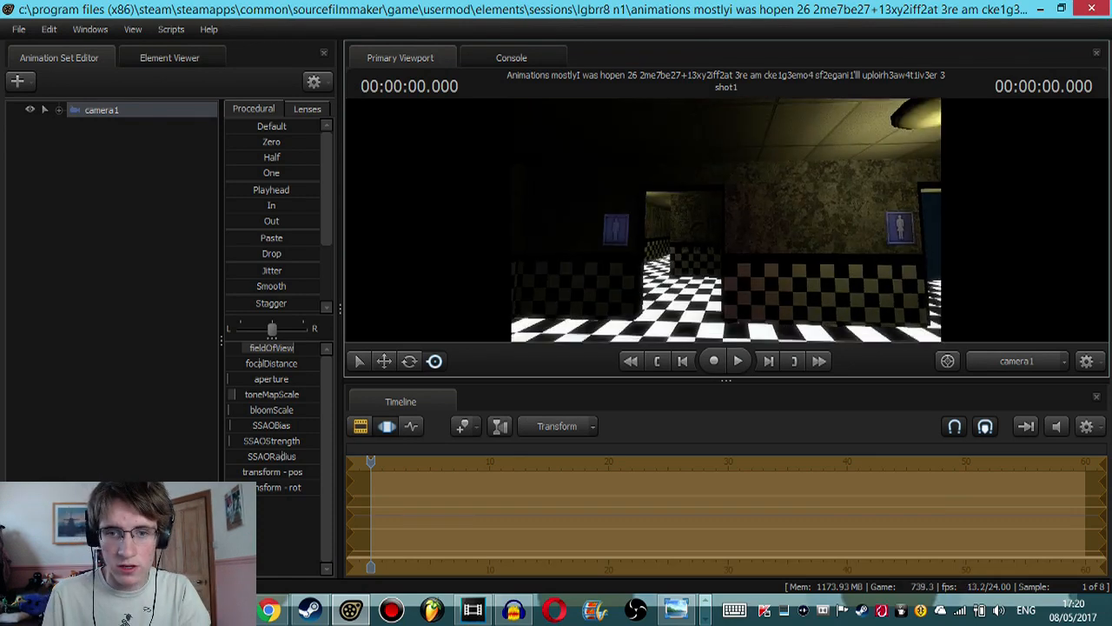
# Step: Return camera1 to the safety poster and lower its fieldOfView until the "Don't yell." line fills the frame
pyautogui.moveTo(726, 220); pyautogui.dragTo(819, 202)
pyautogui.press('s')
pyautogui.press('w')
pyautogui.moveTo(726, 220)
pyautogui.mouseDown()
pyautogui.moveTo(702, 218)
pyautogui.moveTo(731, 218)
pyautogui.mouseUp()
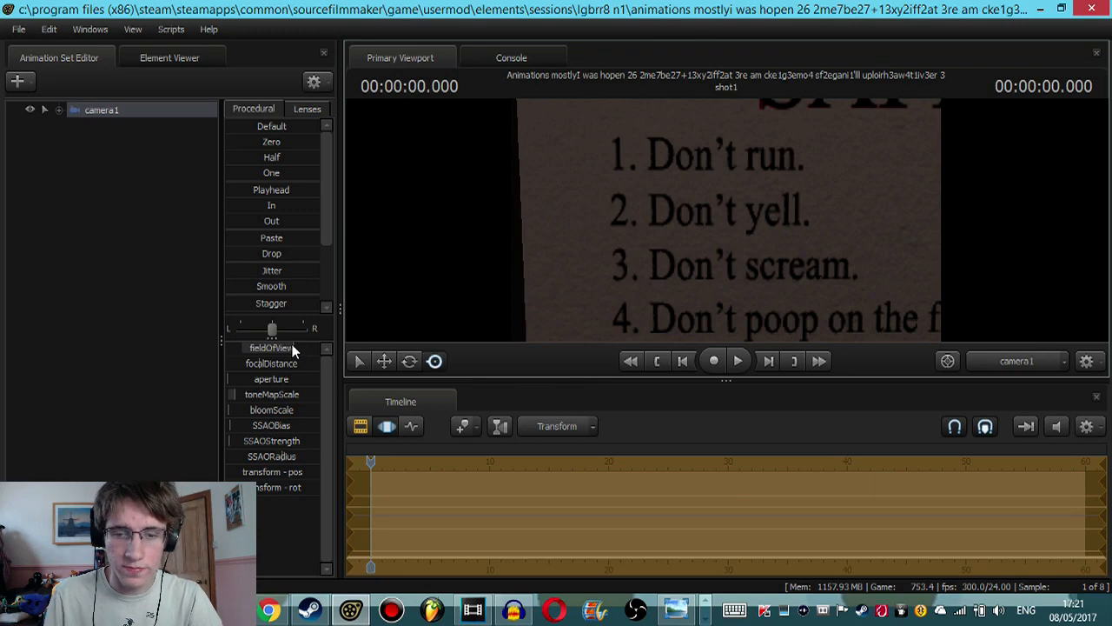
pyautogui.moveTo(292, 347); pyautogui.dragTo(252, 348)
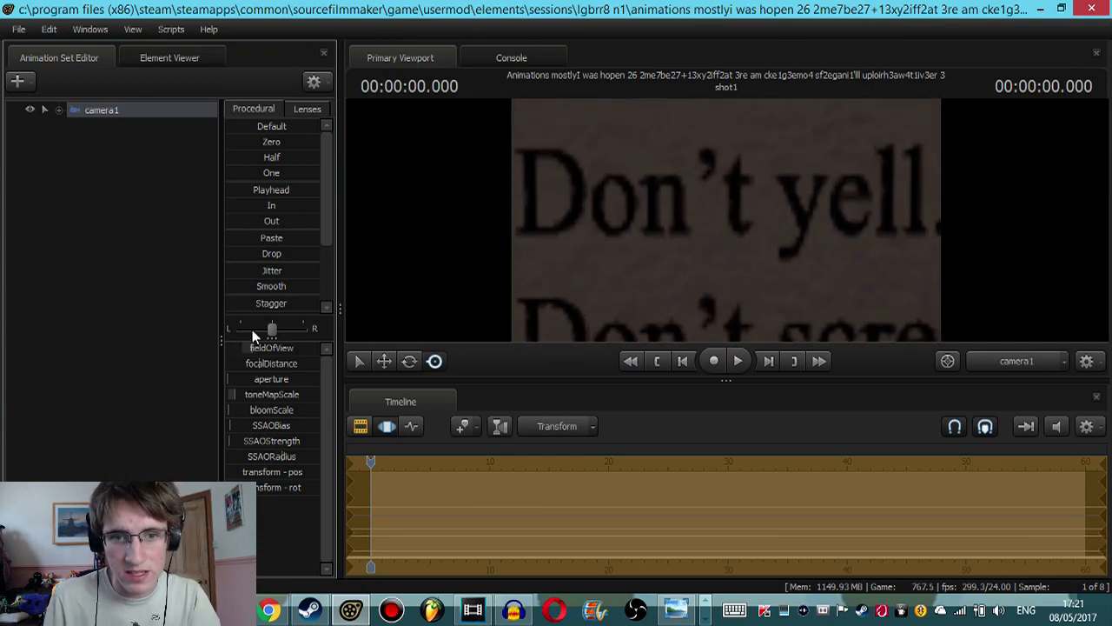
pyautogui.moveTo(603, 209)
pyautogui.mouseDown()
pyautogui.moveTo(622, 205)
pyautogui.moveTo(606, 206)
pyautogui.mouseUp()
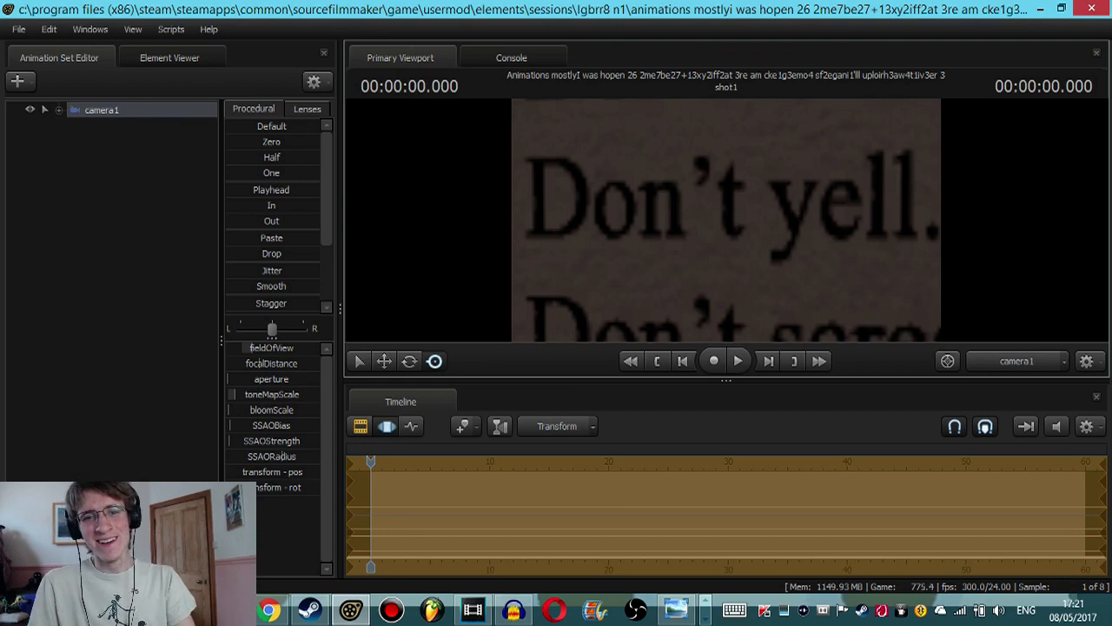
# Step: Pull camera1 back from the poster to the long dining table, with a wide fieldOfView and raised toneMapScale
pyautogui.moveTo(730, 215); pyautogui.dragTo(659, 219)
pyautogui.scroll(-4, 738, 220)
pyautogui.press('s')
pyautogui.press('a')
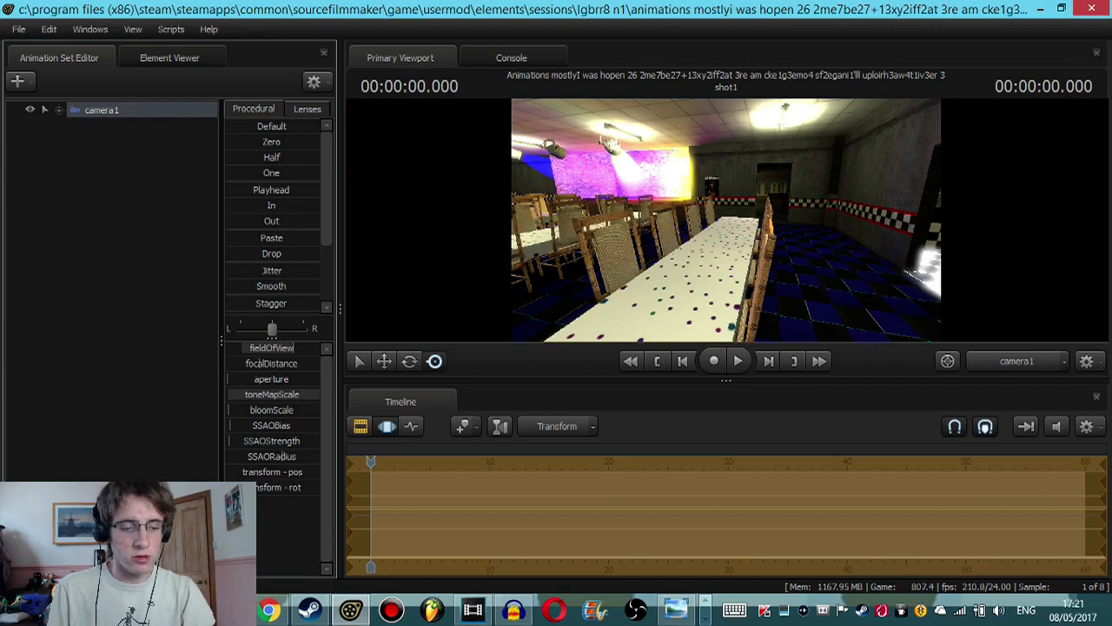
# Step: Fly camera1 past the brightly lit stage and frame the rows of tables and chairs from above
pyautogui.moveTo(425, 231); pyautogui.dragTo(348, 228)
pyautogui.press('w')
pyautogui.moveTo(726, 221)
pyautogui.mouseDown()
pyautogui.moveTo(685, 207)
pyautogui.moveTo(607, 214)
pyautogui.moveTo(807, 206)
pyautogui.moveTo(715, 221)
pyautogui.mouseUp()
pyautogui.press('w')
pyautogui.press('w')
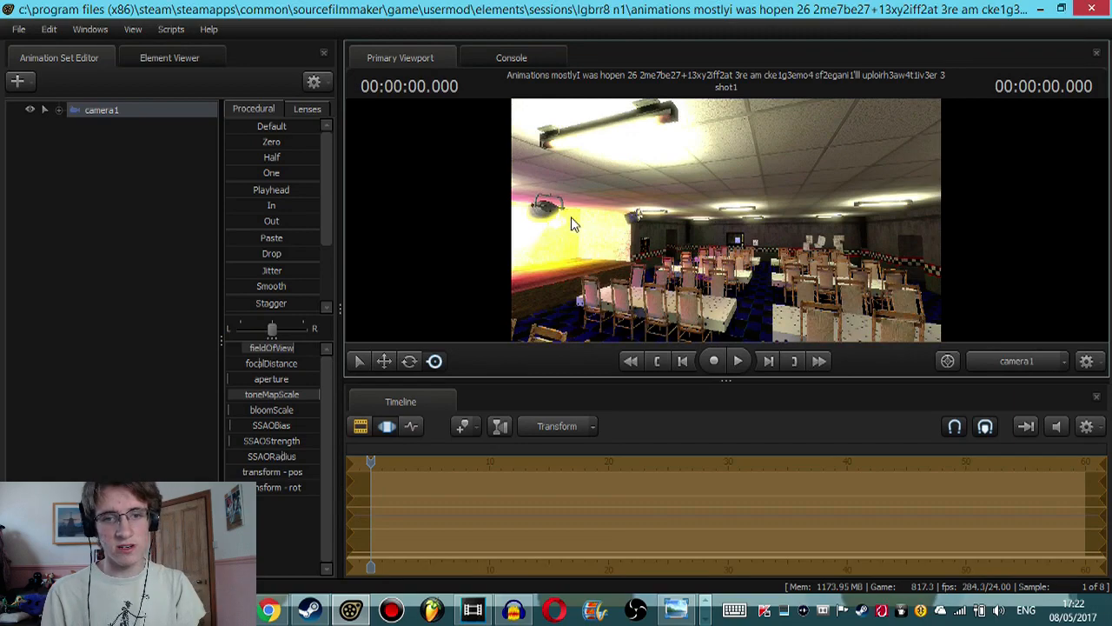
pyautogui.moveTo(603, 227); pyautogui.dragTo(598, 236)
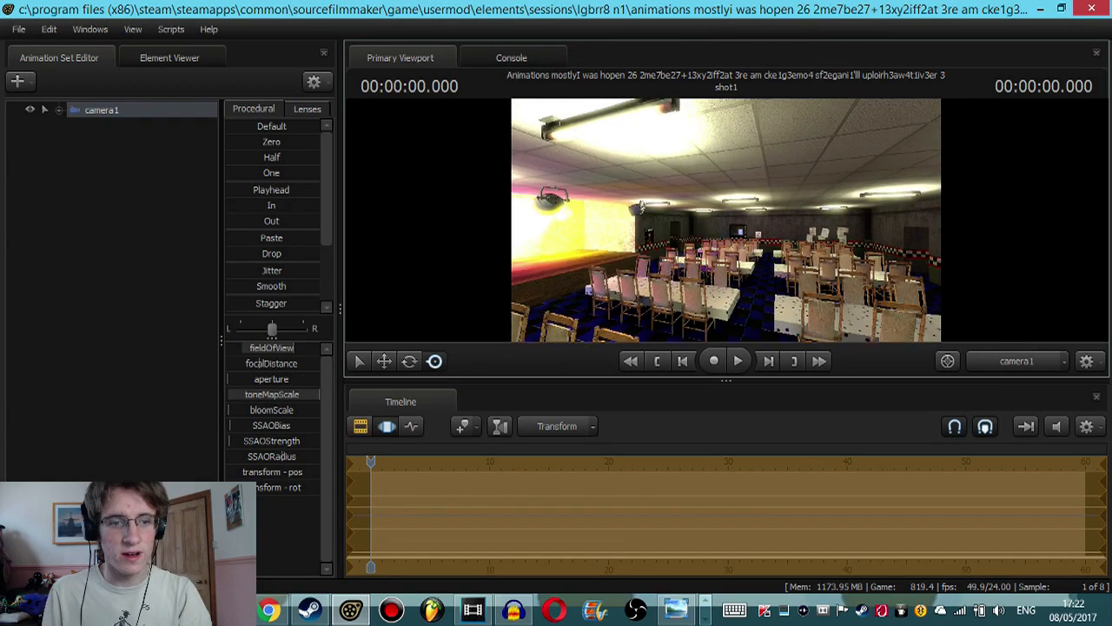
pyautogui.moveTo(726, 221)
pyautogui.mouseDown()
pyautogui.moveTo(803, 223)
pyautogui.moveTo(728, 226)
pyautogui.mouseUp()
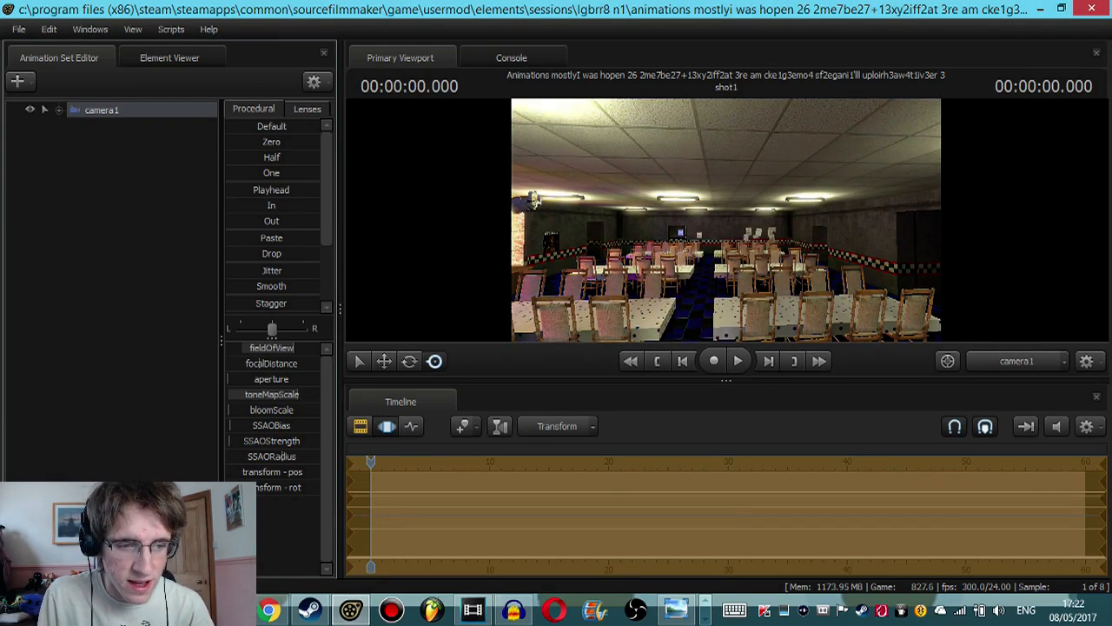
# Step: Lower camera1's toneMapScale to darken the view, and fly the camera past the brick wall and spotlights to the dining tables
pyautogui.moveTo(296, 394); pyautogui.dragTo(225, 394)
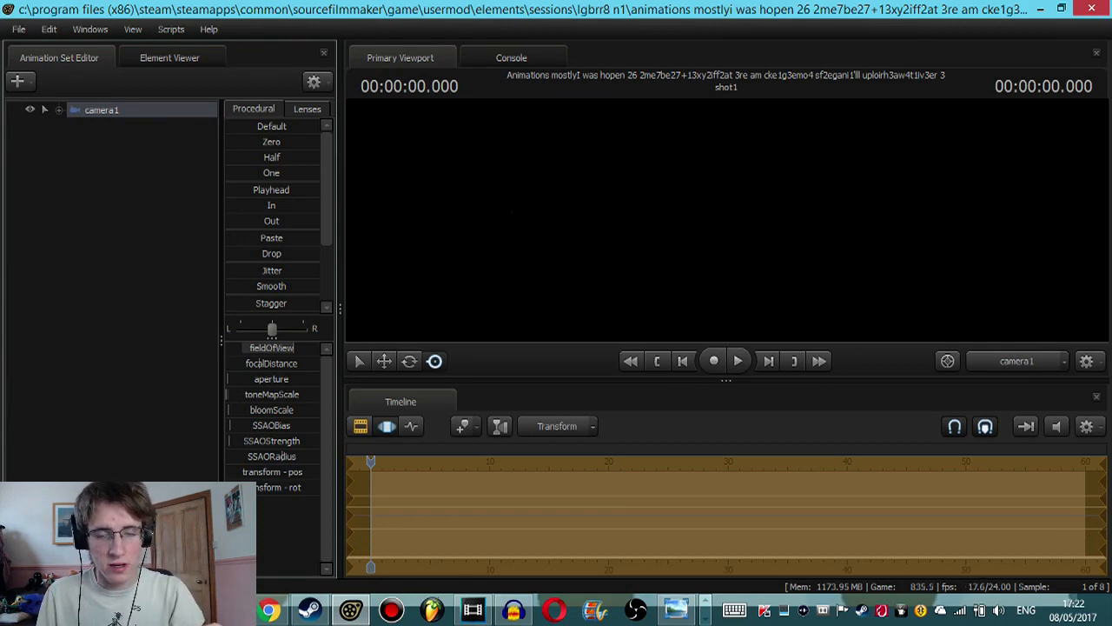
pyautogui.moveTo(524, 167); pyautogui.dragTo(468, 186)
pyautogui.press('w')
pyautogui.press('w')
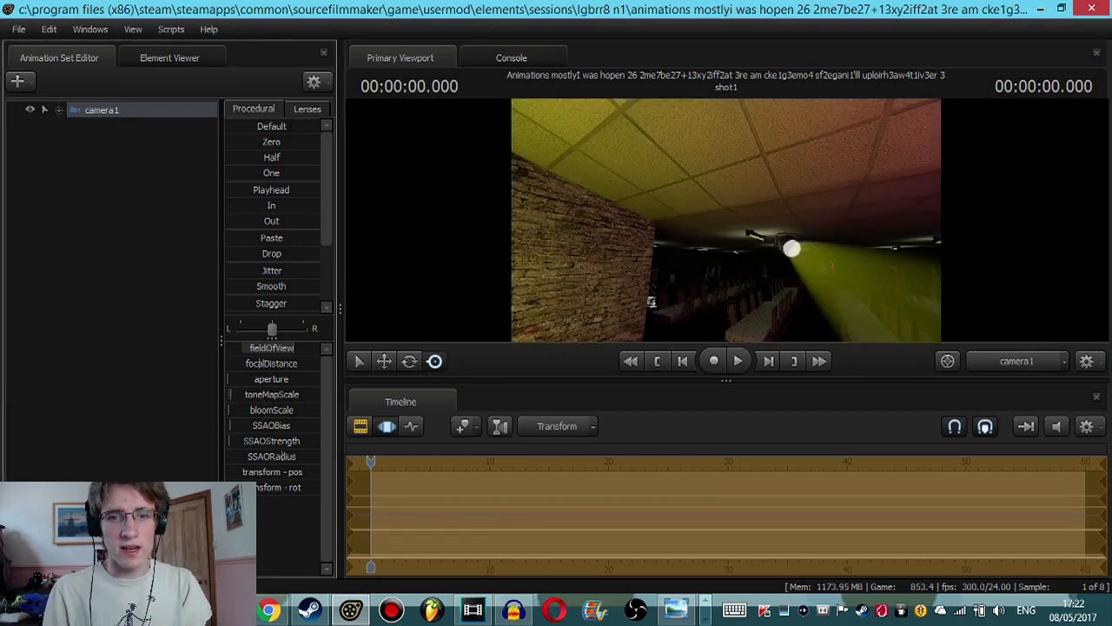
pyautogui.moveTo(726, 221); pyautogui.dragTo(726, 220)
pyautogui.press('w')
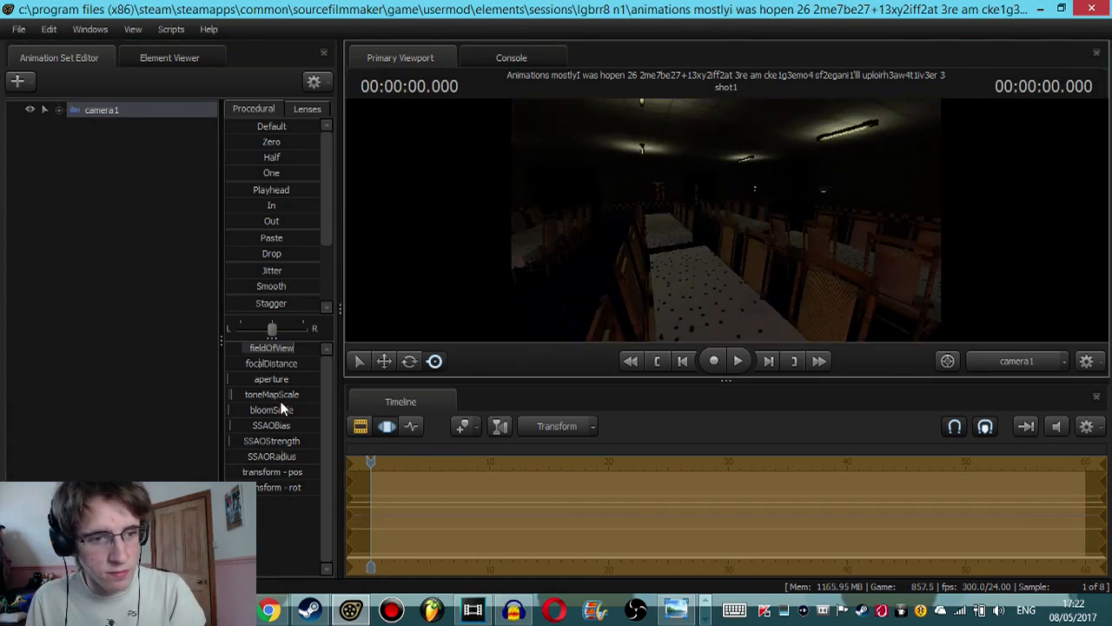
# Step: Raise camera1's toneMapScale and bloomScale to their maximum, turning its view from the cloud-decorated stage to the long spotted table
pyautogui.moveTo(472, 291); pyautogui.dragTo(727, 219)
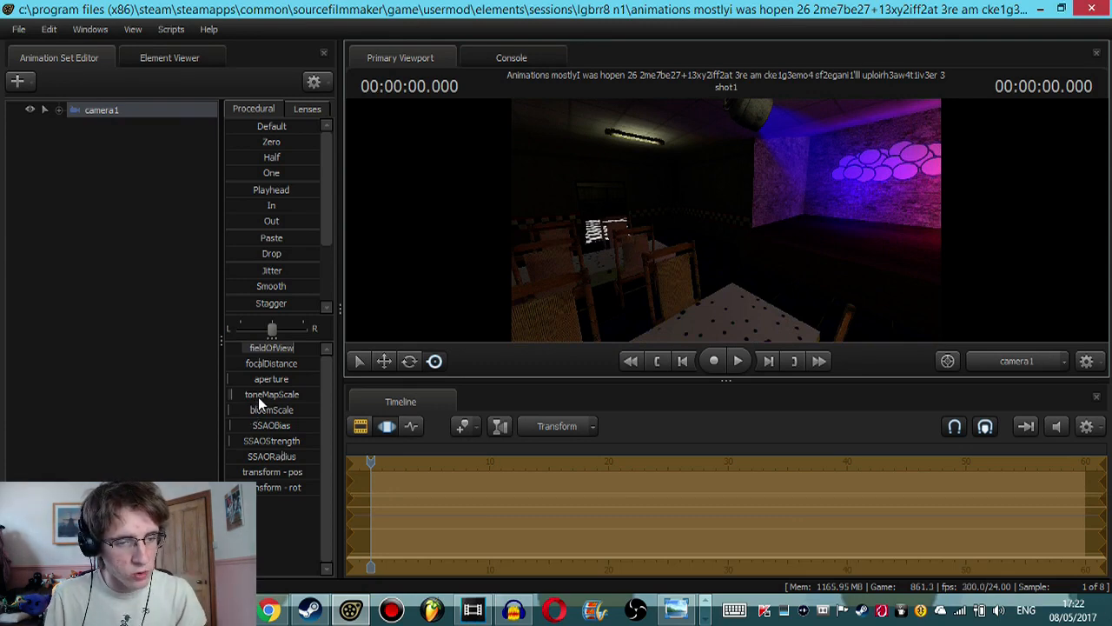
pyautogui.moveTo(258, 397); pyautogui.dragTo(295, 396)
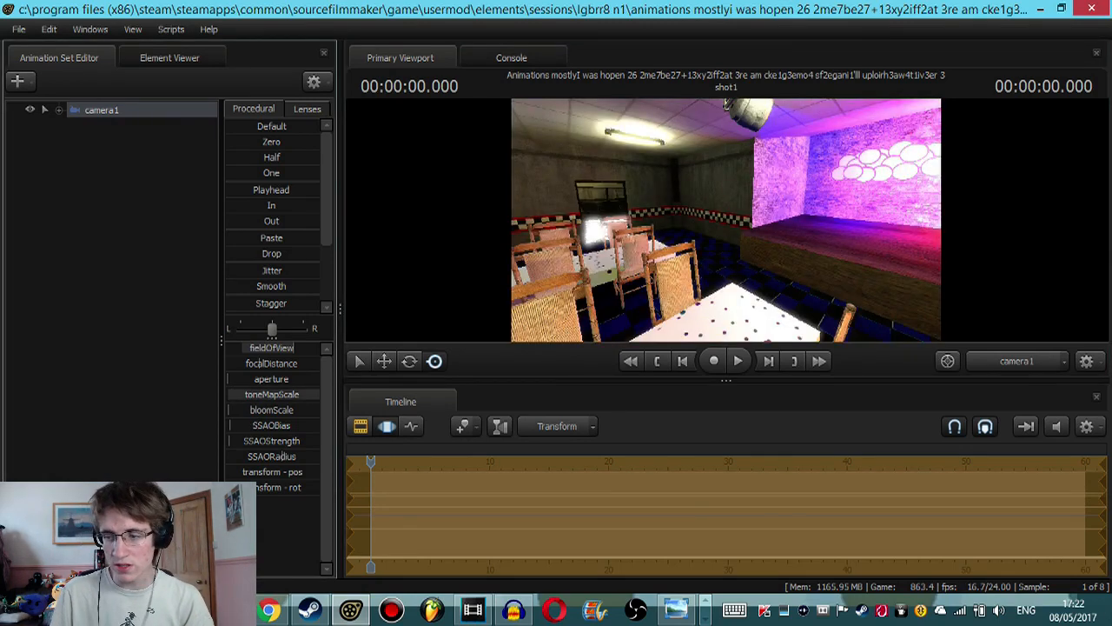
pyautogui.moveTo(785, 133); pyautogui.dragTo(727, 221)
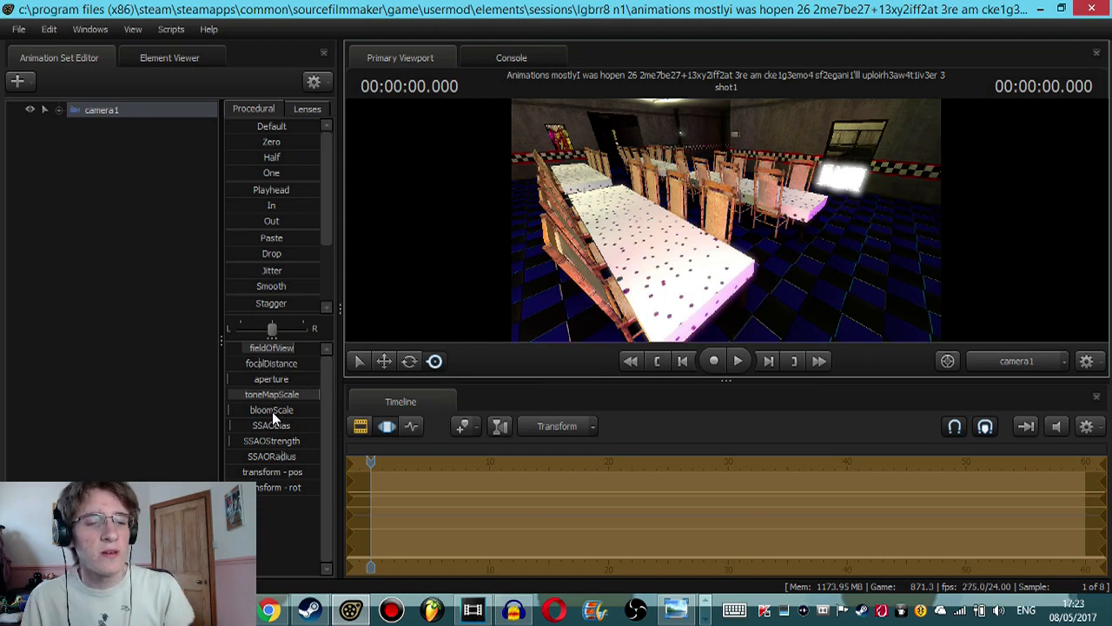
pyautogui.moveTo(265, 412); pyautogui.dragTo(307, 413)
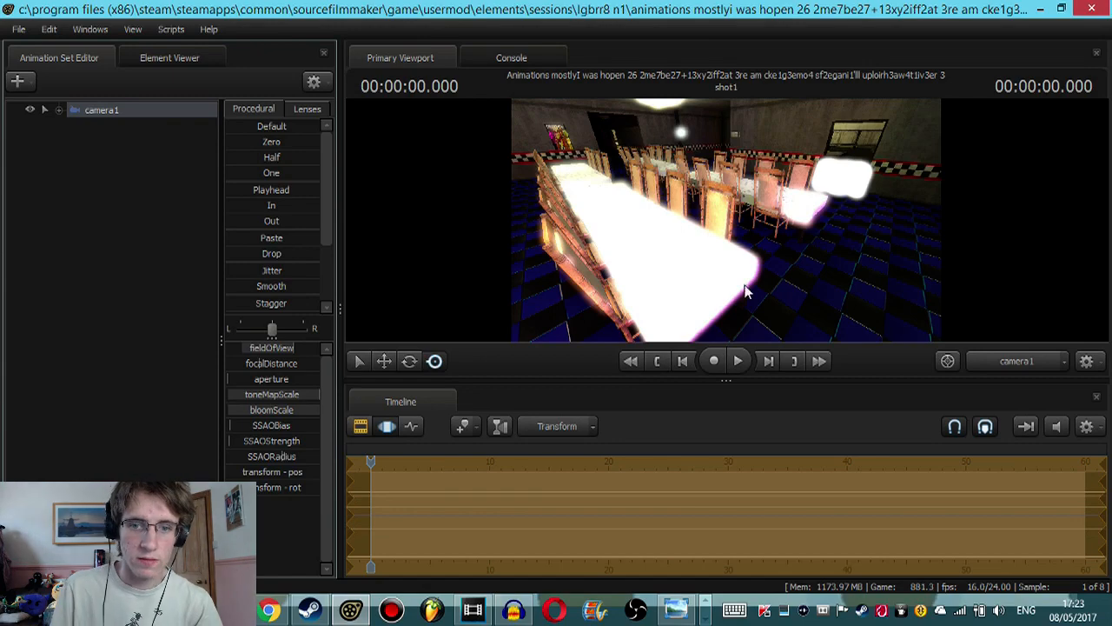
# Step: Turn camera1 to look along the long dining table with the blue tiled floor on both sides, and lower bloomScale to its minimum
pyautogui.moveTo(574, 212); pyautogui.dragTo(852, 169)
pyautogui.moveTo(726, 220); pyautogui.dragTo(678, 335)
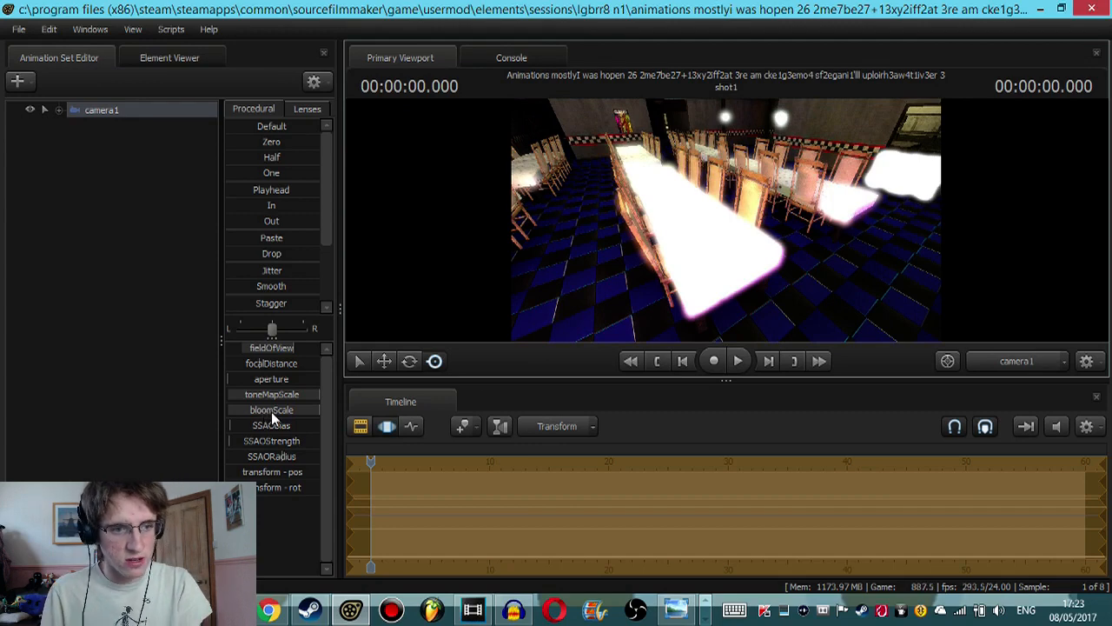
pyautogui.moveTo(271, 410); pyautogui.dragTo(227, 410)
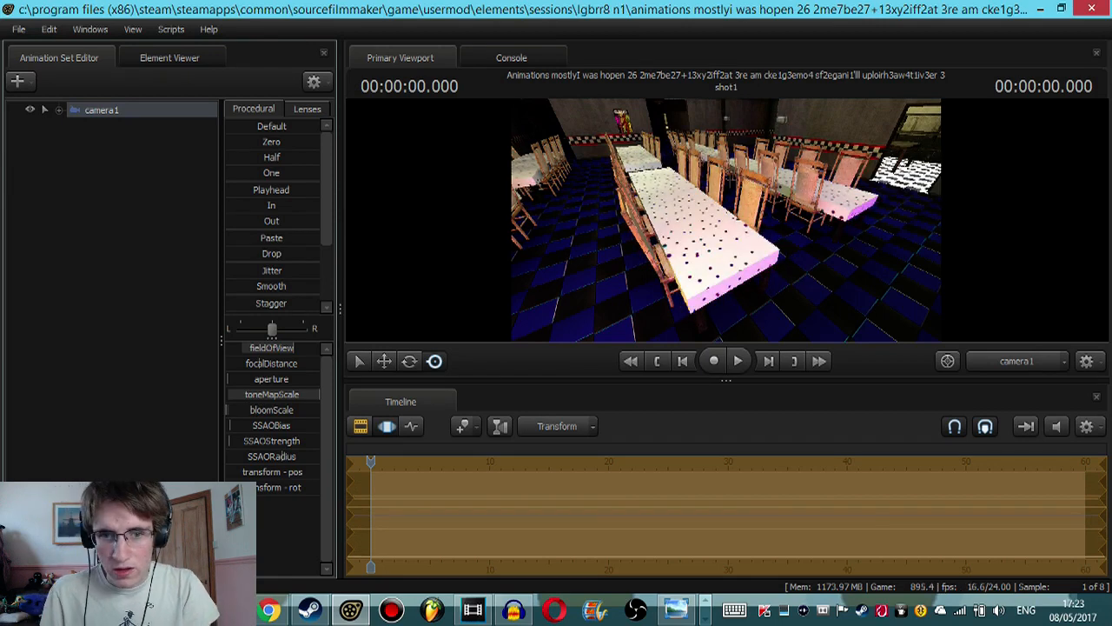
# Step: Fly camera1 down to the spotted table's corner and raise its view over the tabletop toward the chairs and ceiling lights
pyautogui.moveTo(624, 293); pyautogui.dragTo(671, 306)
pyautogui.press('w')
pyautogui.press('w')
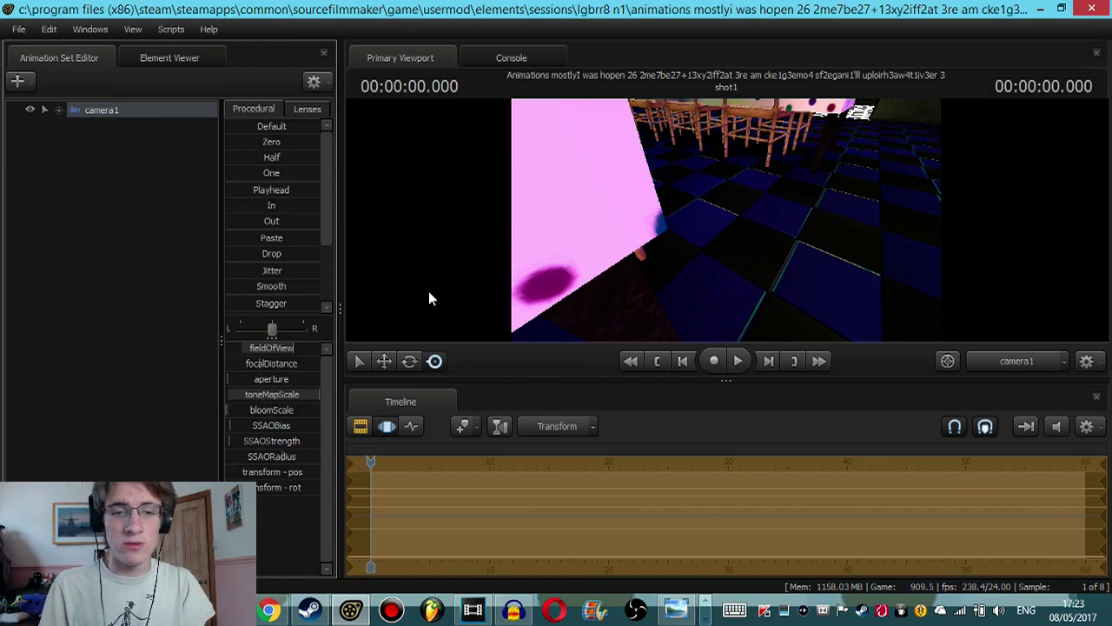
pyautogui.moveTo(428, 299); pyautogui.dragTo(429, 298)
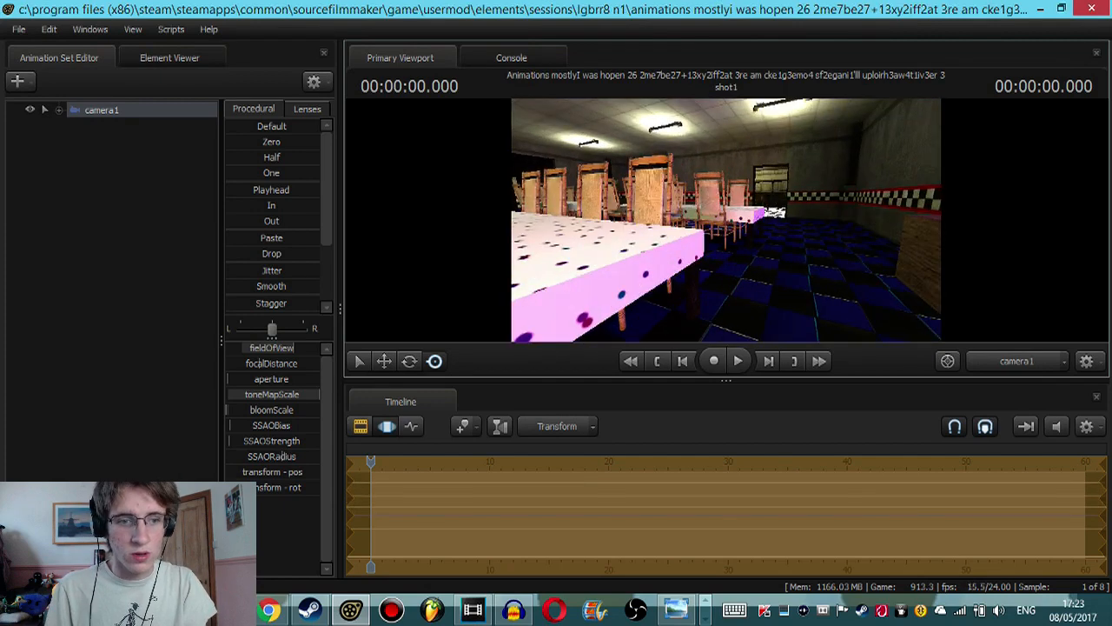
pyautogui.moveTo(622, 268); pyautogui.dragTo(622, 268)
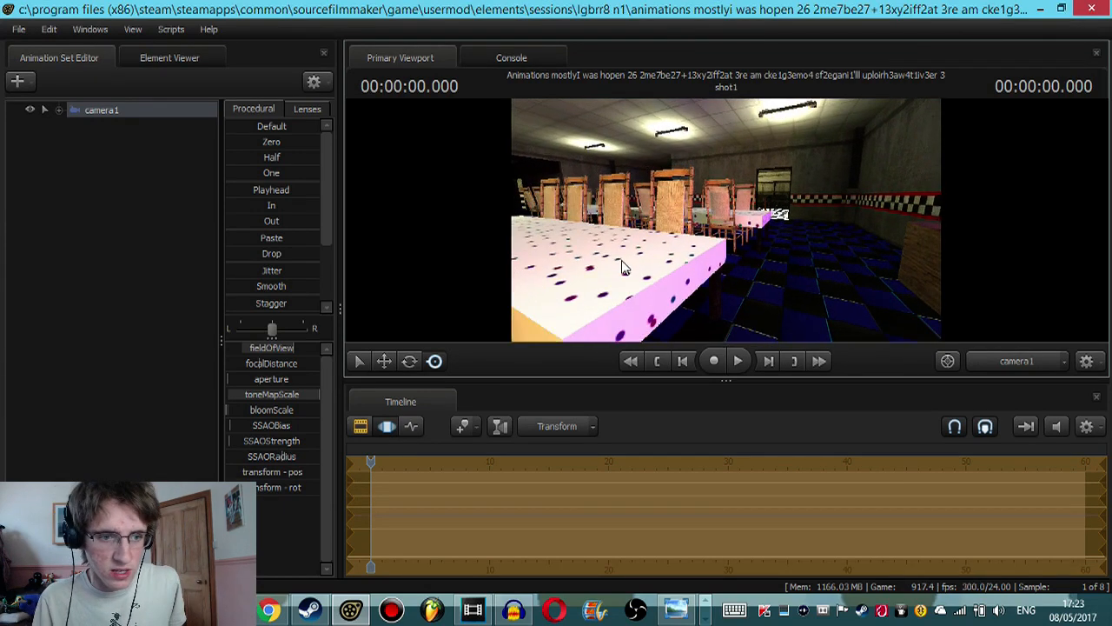
pyautogui.moveTo(622, 268); pyautogui.dragTo(727, 224)
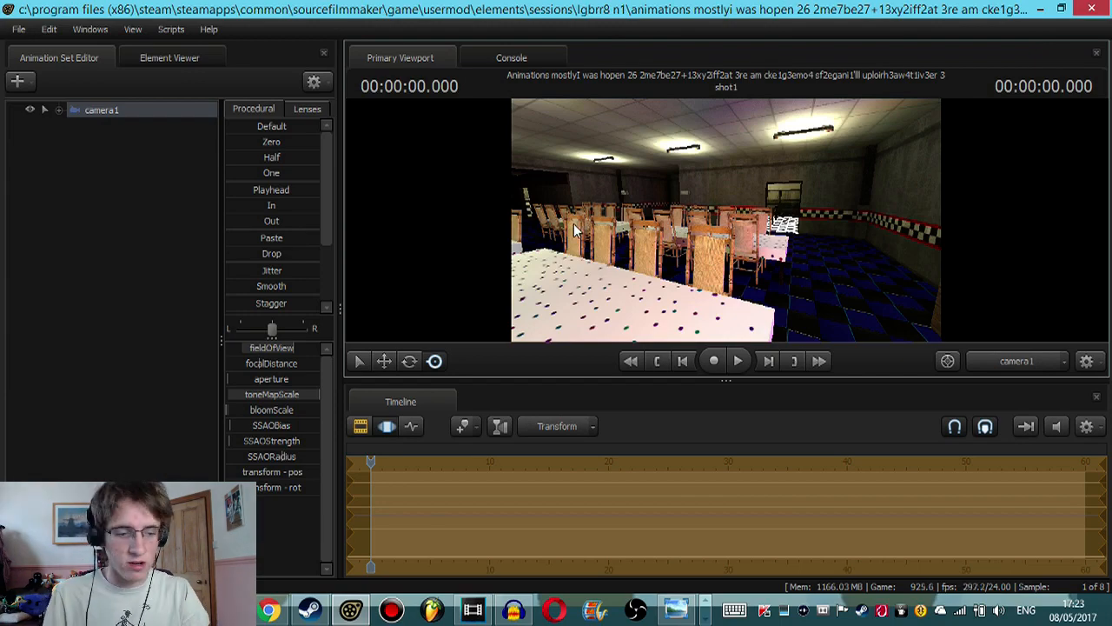
# Step: Frame camera1 on the aisle between the two rows of tables, facing the back wall beneath the three ceiling lights
pyautogui.moveTo(573, 224); pyautogui.dragTo(574, 223)
pyautogui.moveTo(726, 220); pyautogui.dragTo(726, 220)
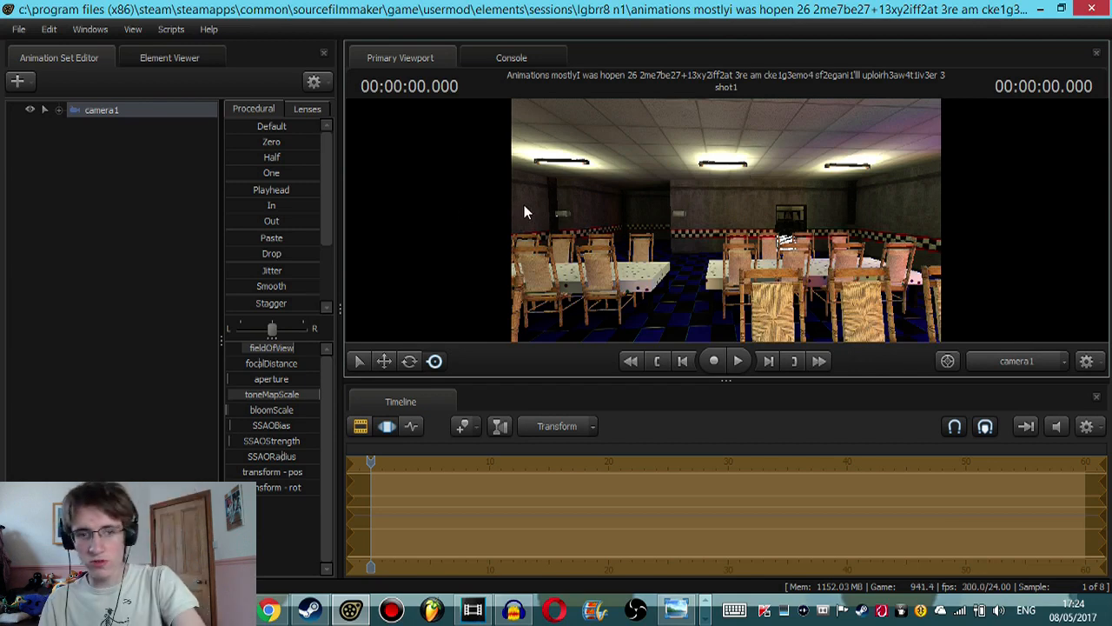
pyautogui.press('Escape')
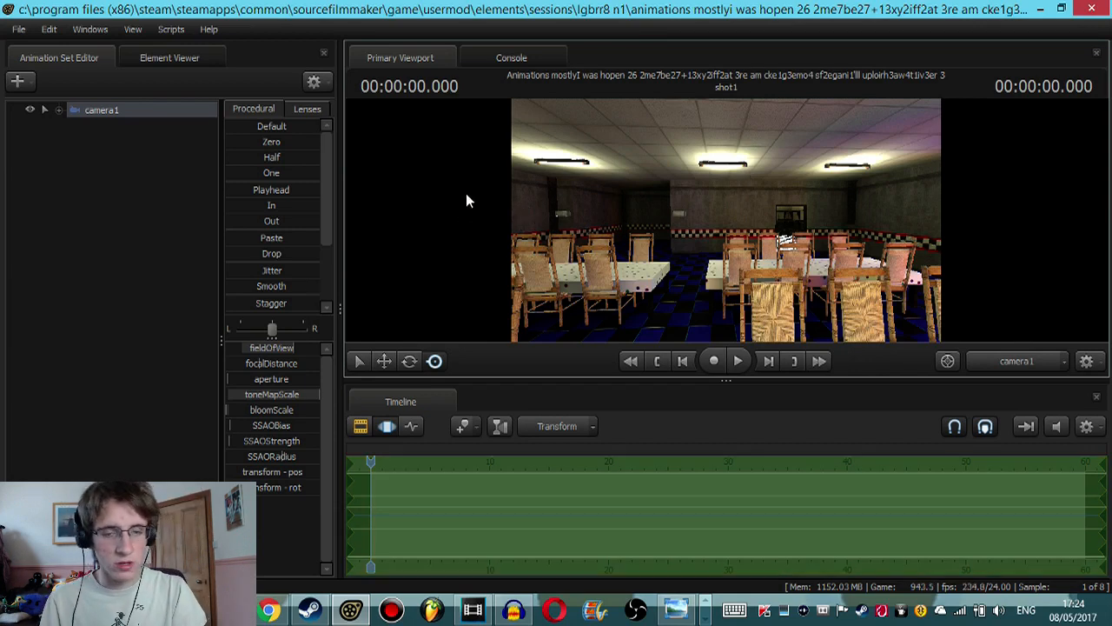
pyautogui.moveTo(466, 193); pyautogui.dragTo(727, 221)
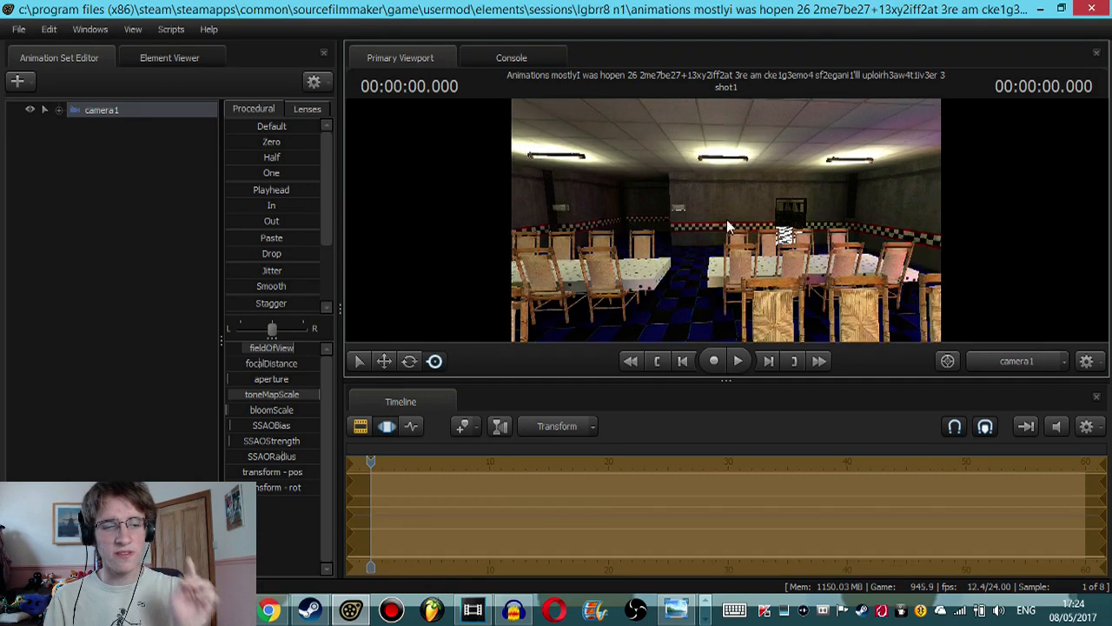
pyautogui.click(437, 489)
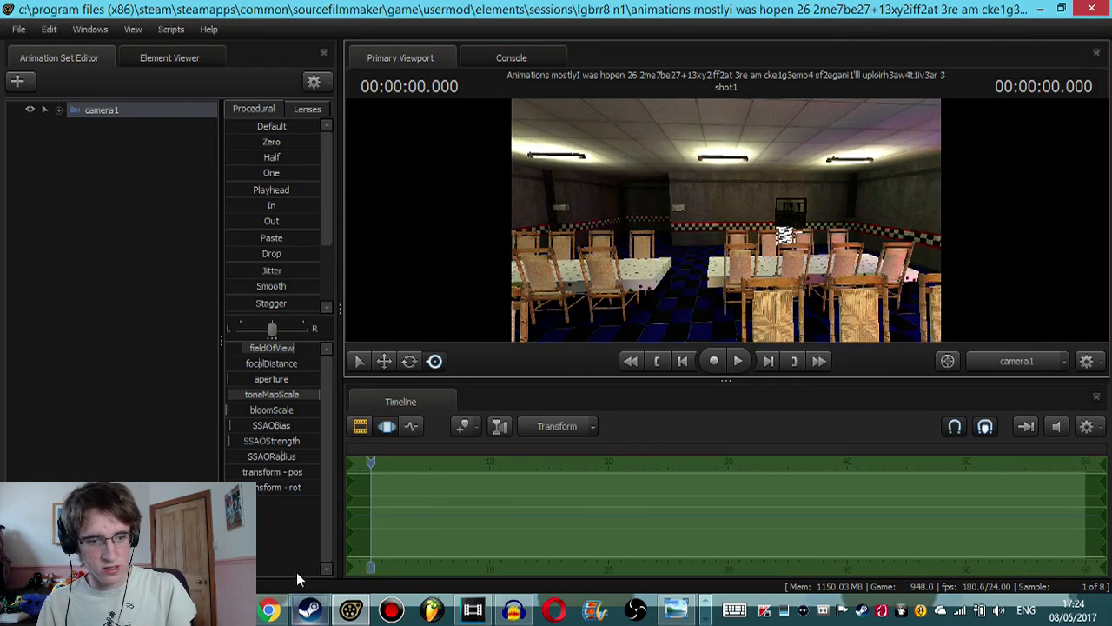
# Step: Switch to the YouTube Live Dashboard in Chrome and read the recent viewer messages in the live chat
pyautogui.click(272, 611)
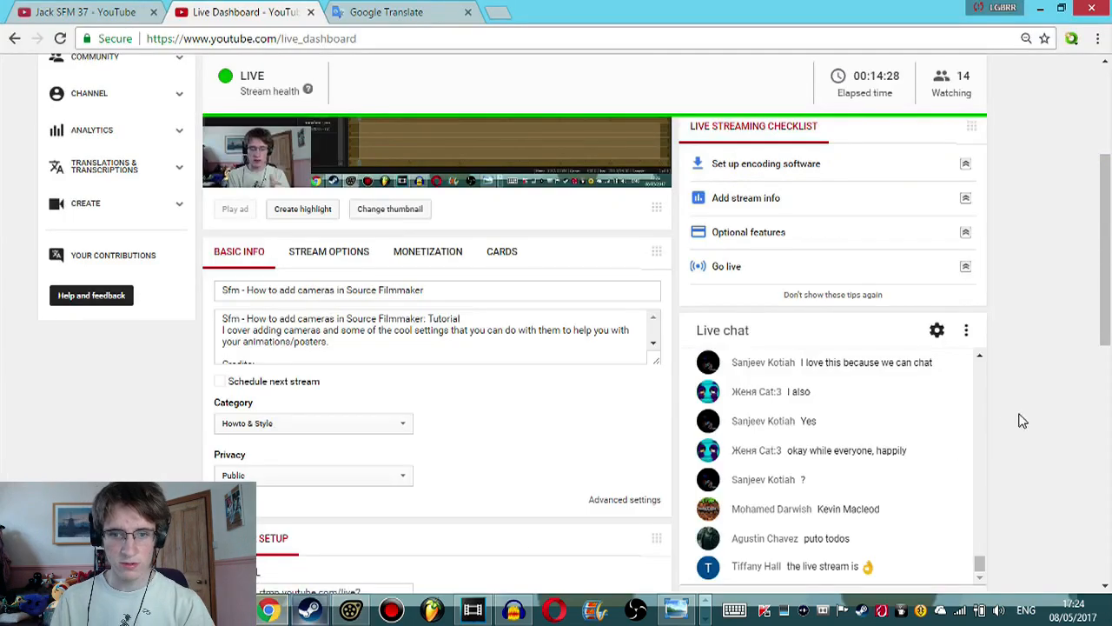
pyautogui.scroll(-1, 1022, 421)
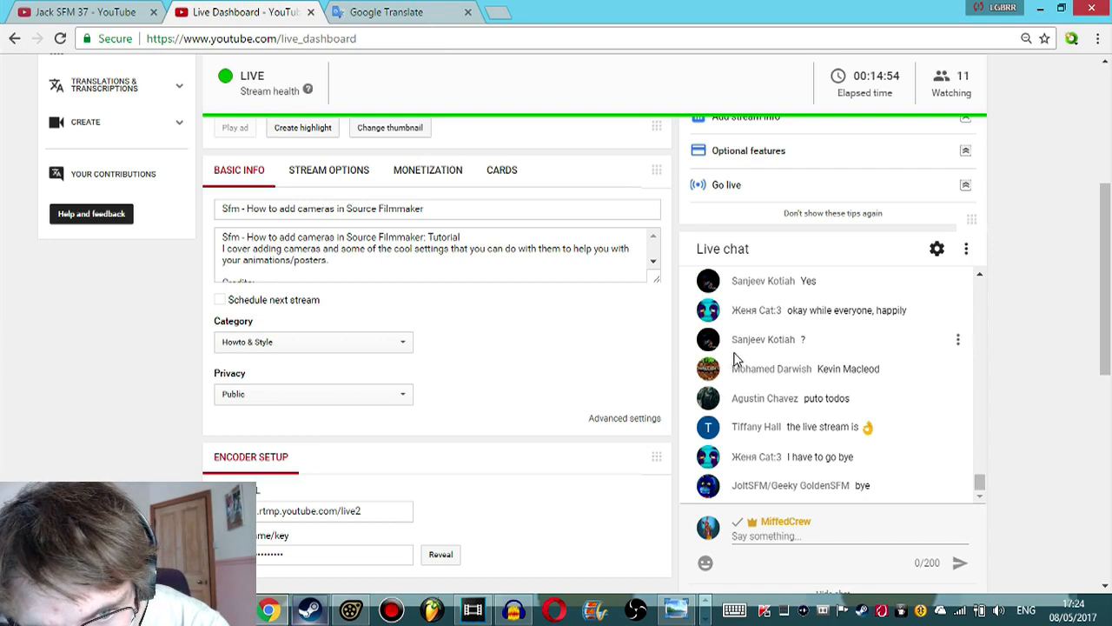
pyautogui.moveTo(728, 365); pyautogui.dragTo(845, 365)
pyautogui.click(786, 318)
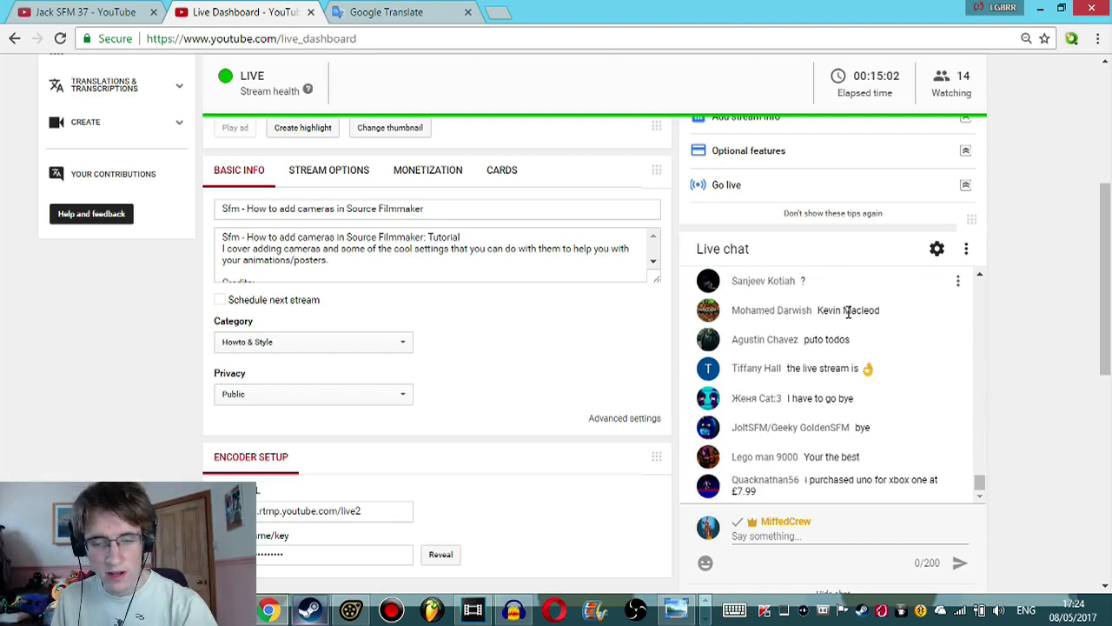
pyautogui.moveTo(892, 313); pyautogui.dragTo(702, 273)
pyautogui.click(895, 315)
pyautogui.scroll(1, 897, 337)
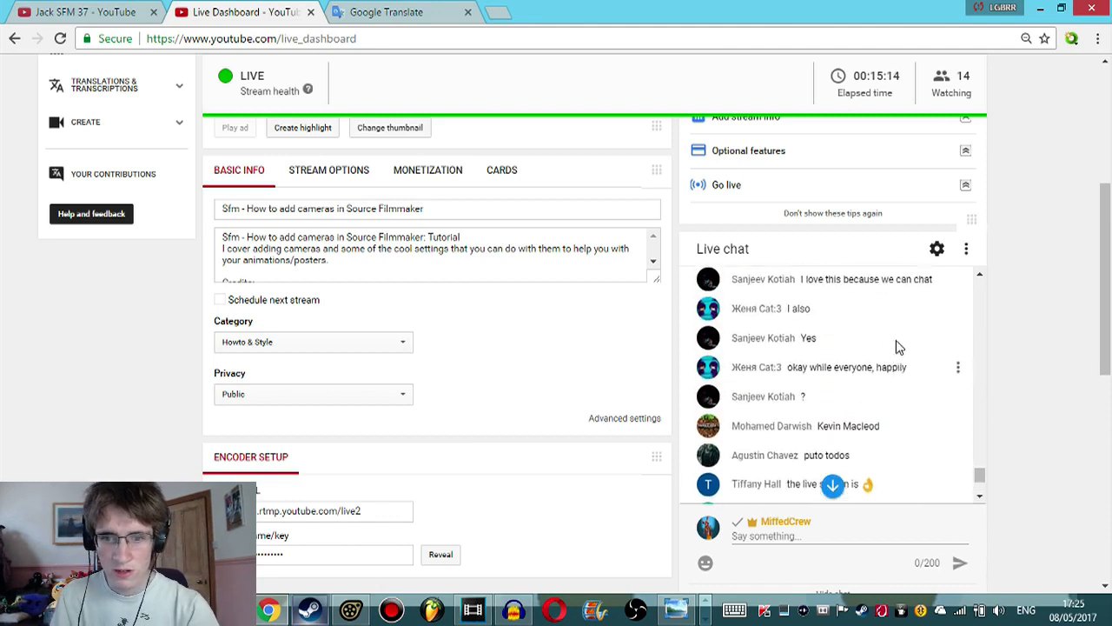
pyautogui.moveTo(887, 428); pyautogui.dragTo(724, 341)
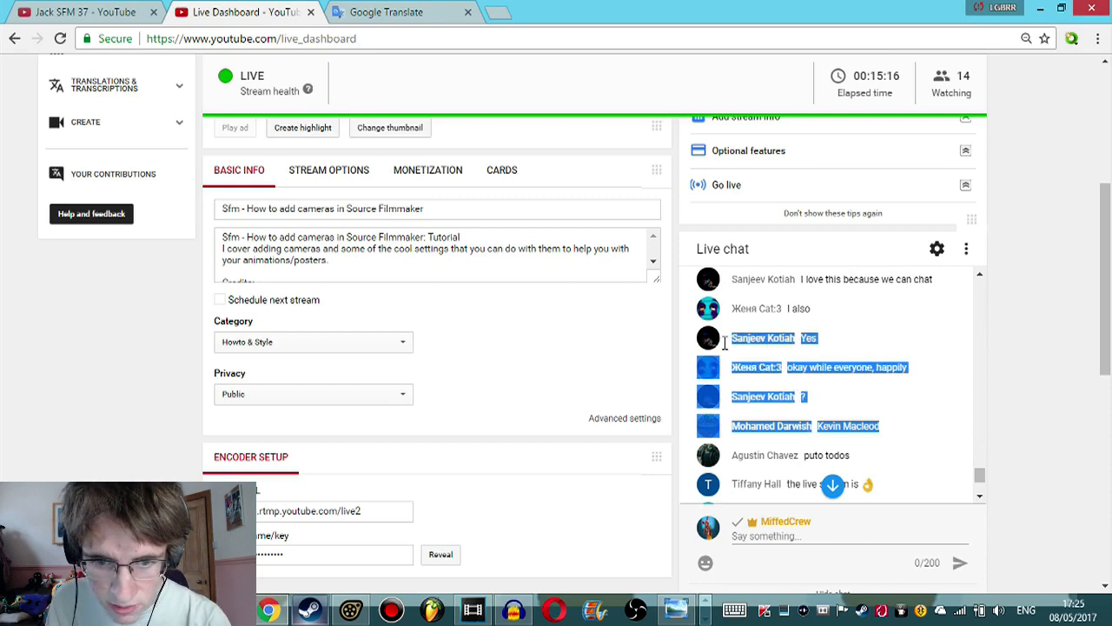
pyautogui.click(913, 397)
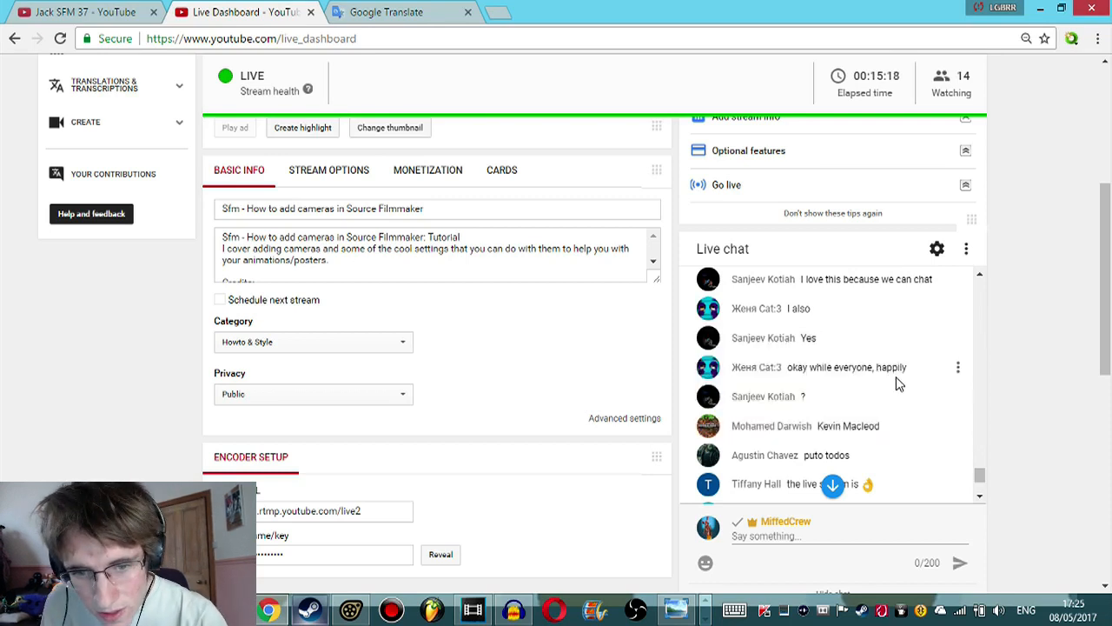
pyautogui.scroll(-1, 899, 385)
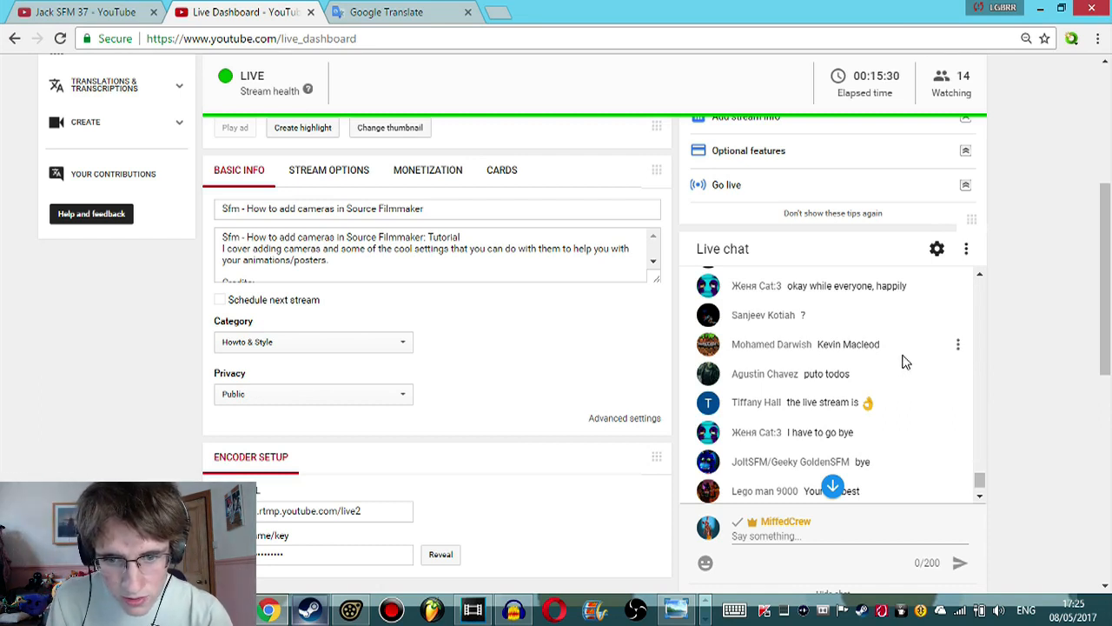
# Step: Read the newer live chat messages and examine the viewer's request for help with animation style
pyautogui.scroll(-2, 905, 361)
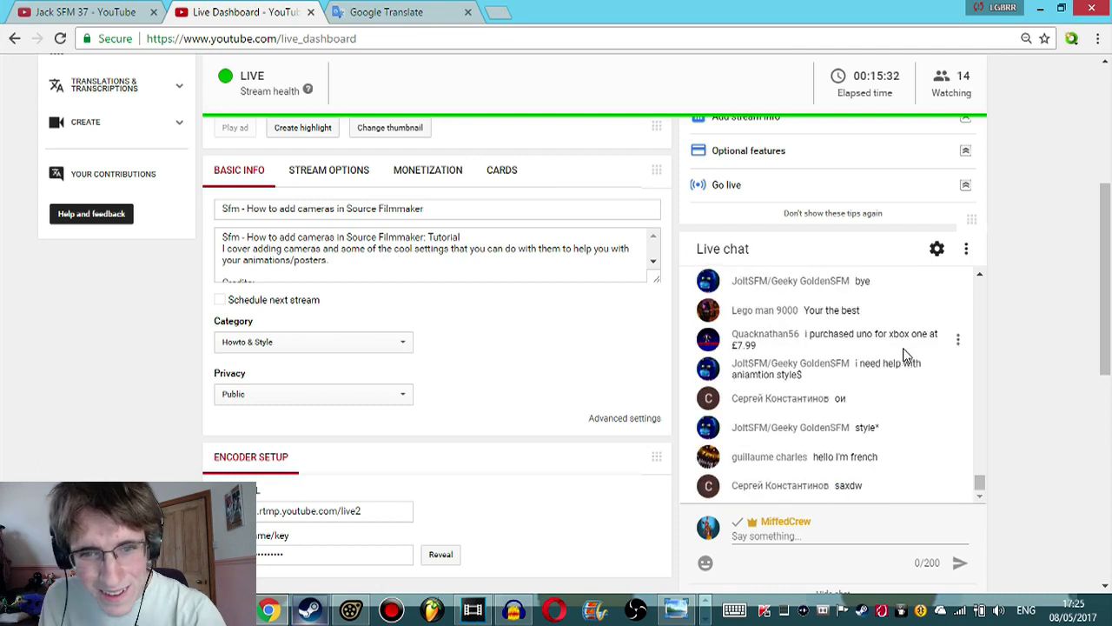
pyautogui.scroll(1, 907, 350)
pyautogui.scroll(1, 905, 347)
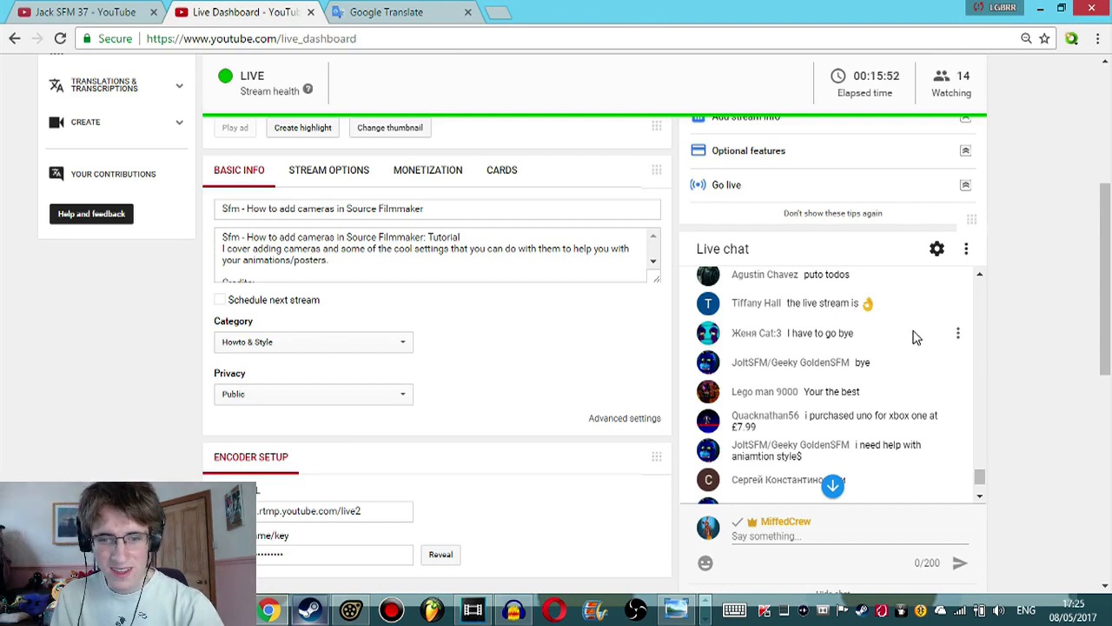
pyautogui.moveTo(869, 397); pyautogui.dragTo(749, 342)
pyautogui.click(904, 364)
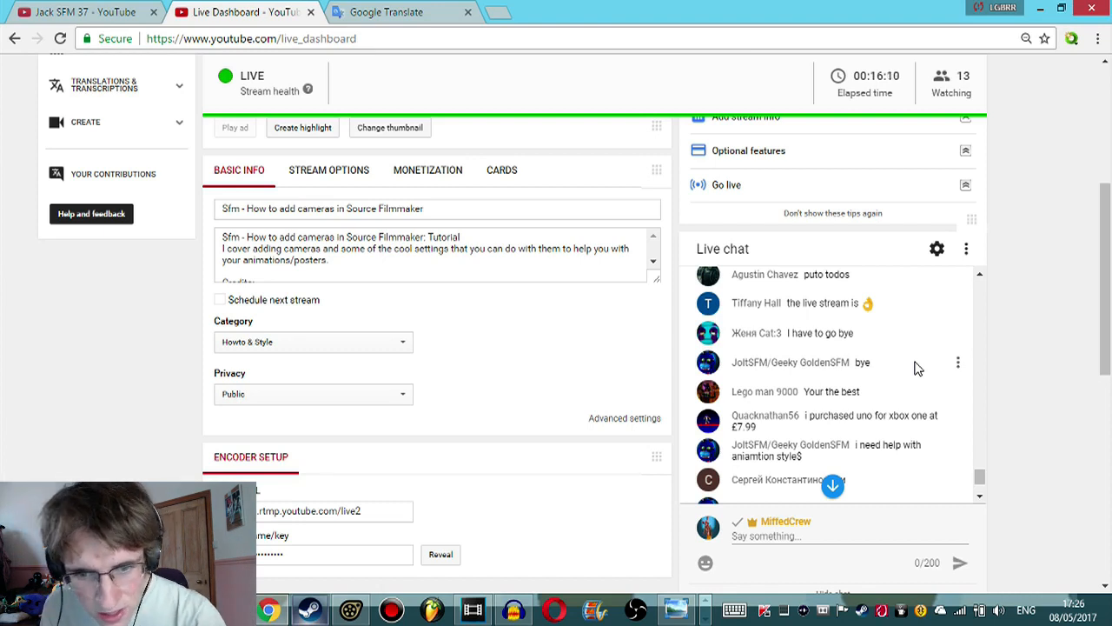
pyautogui.scroll(-2, 921, 365)
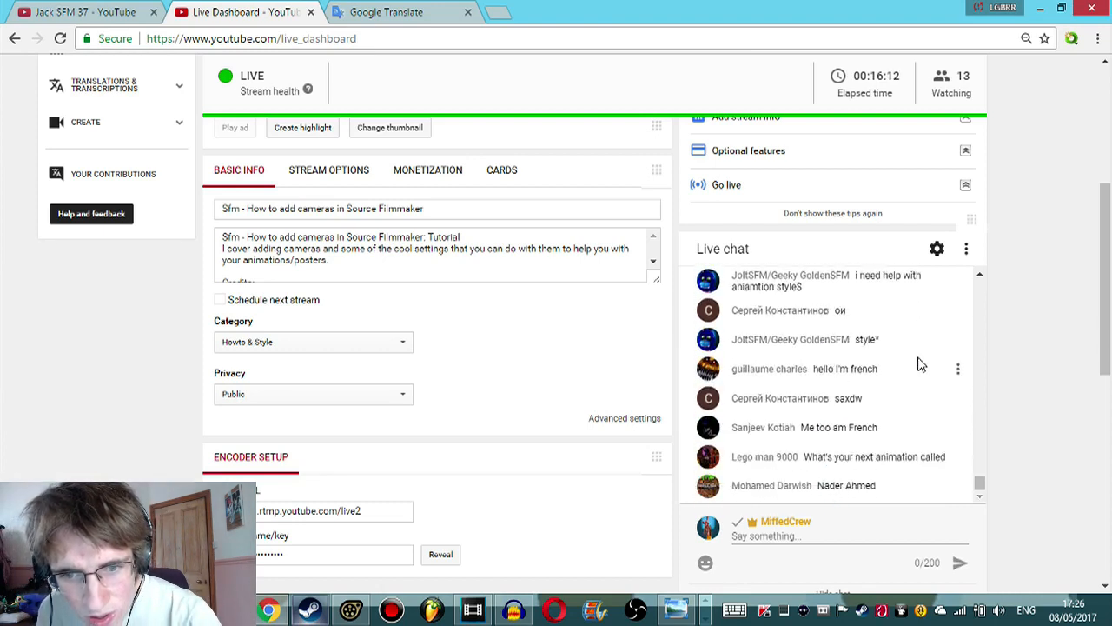
pyautogui.scroll(1, 920, 360)
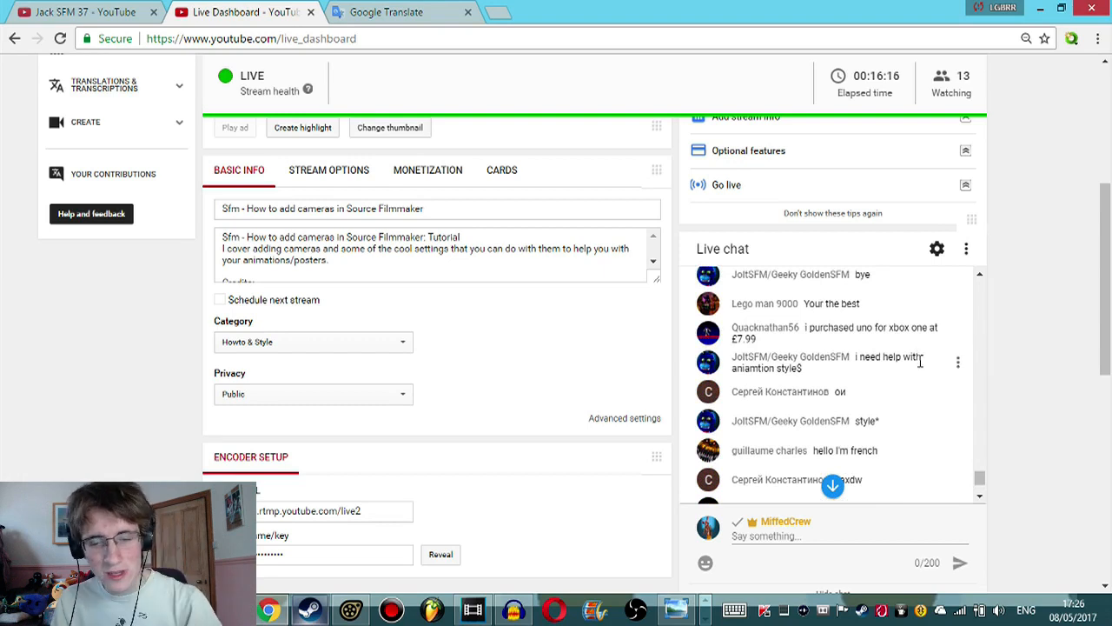
pyautogui.scroll(-2, 921, 364)
pyautogui.scroll(2, 923, 365)
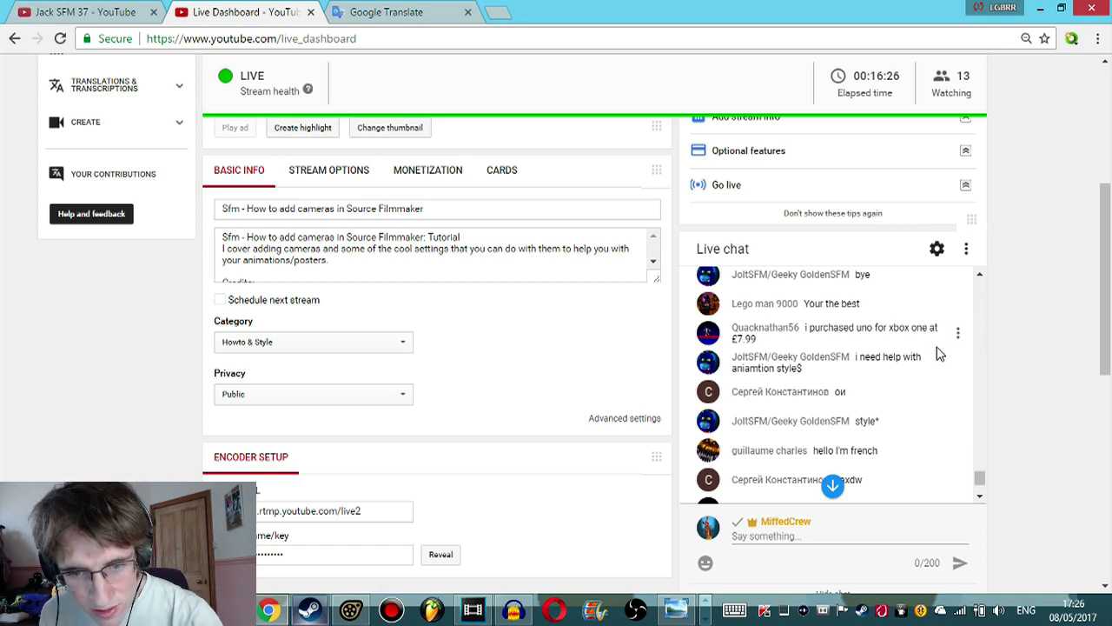
pyautogui.moveTo(822, 380); pyautogui.dragTo(857, 349)
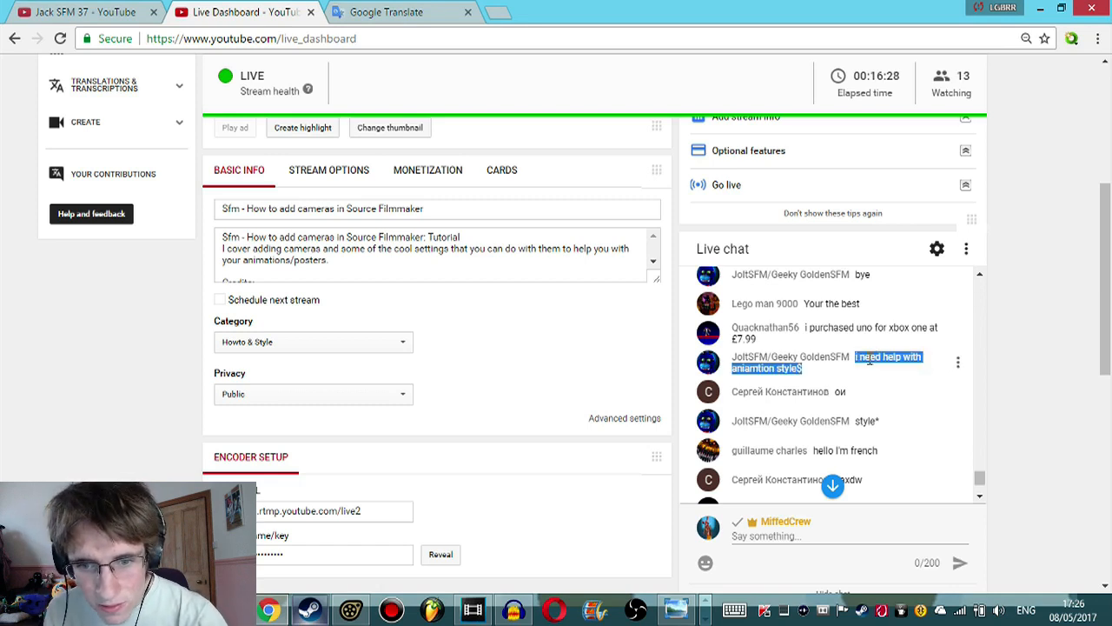
pyautogui.click(865, 348)
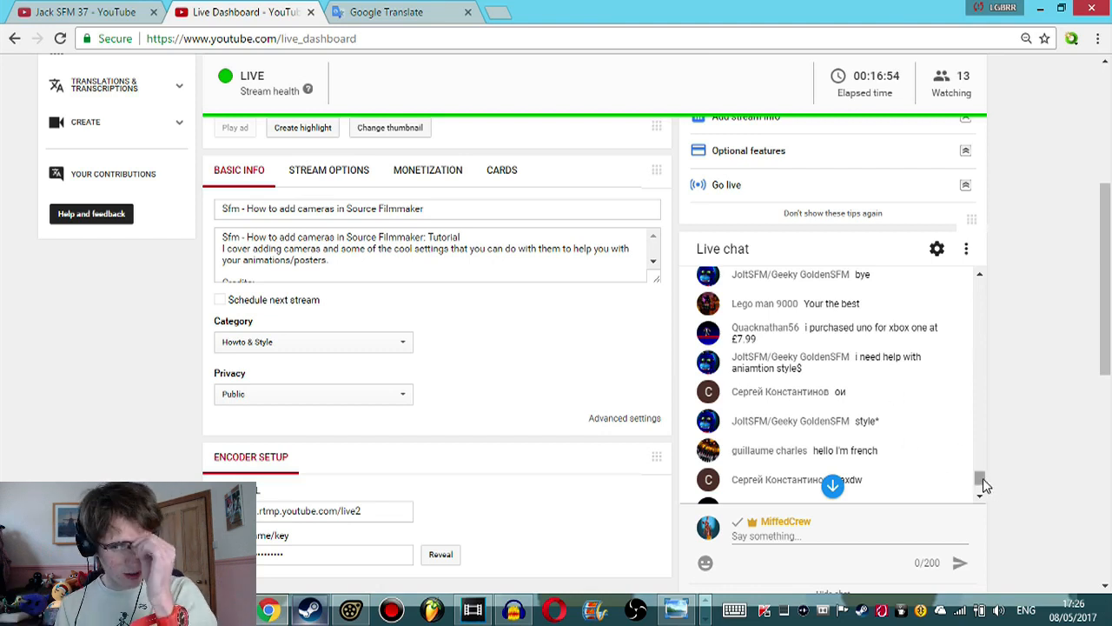
# Step: Re-read the animation style request in the live chat and examine the viewer messages that follow it
pyautogui.scroll(-3, 983, 478)
pyautogui.scroll(2, 983, 481)
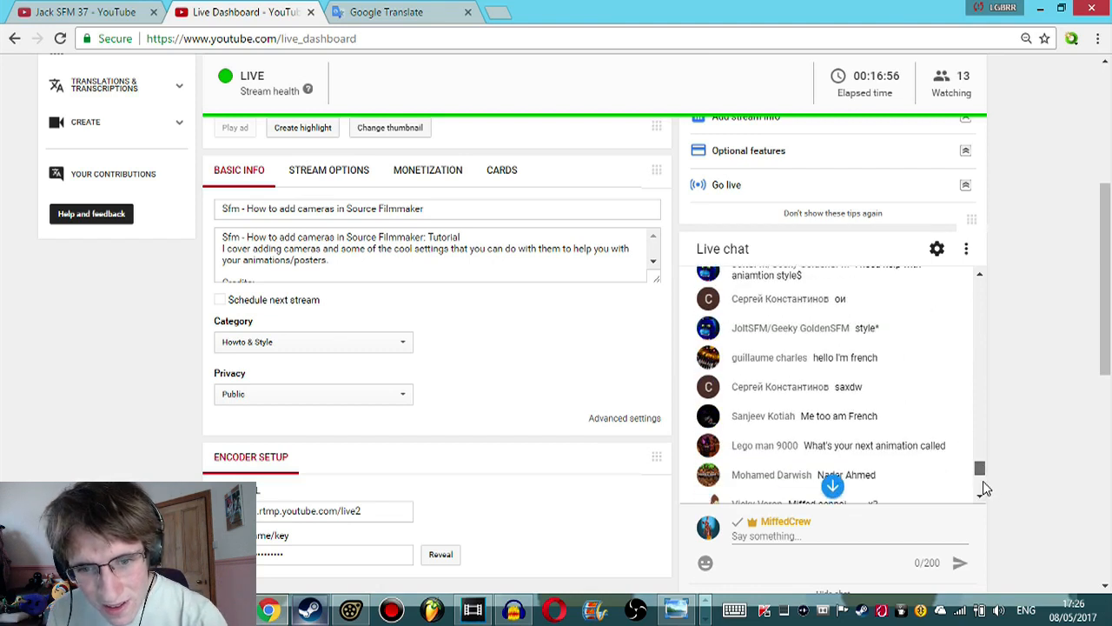
pyautogui.scroll(3, 983, 482)
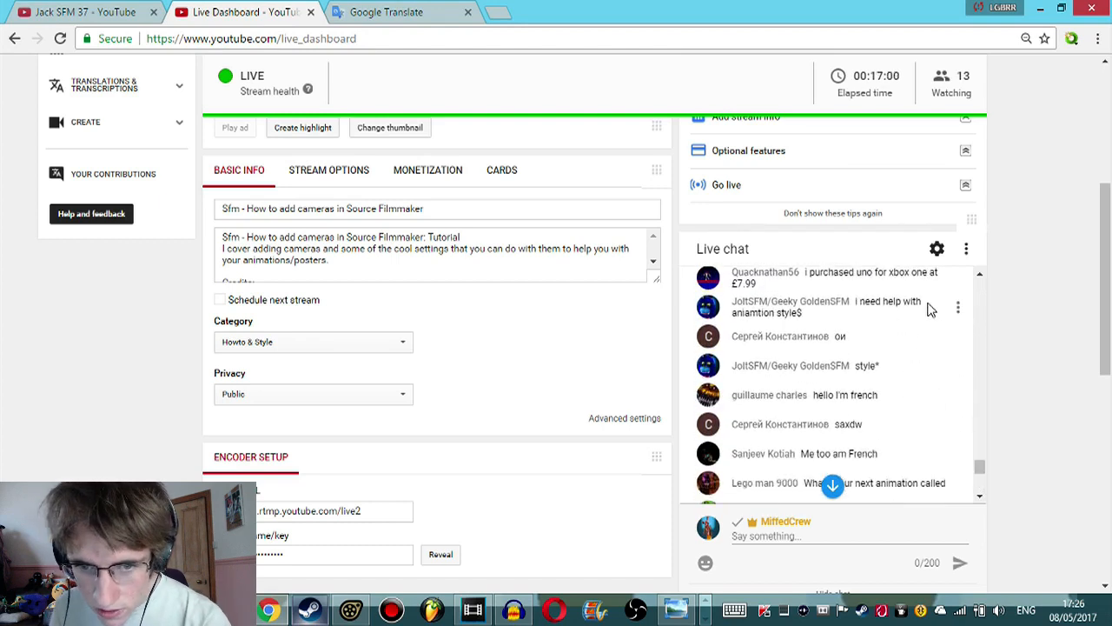
pyautogui.tripleClick(859, 302)
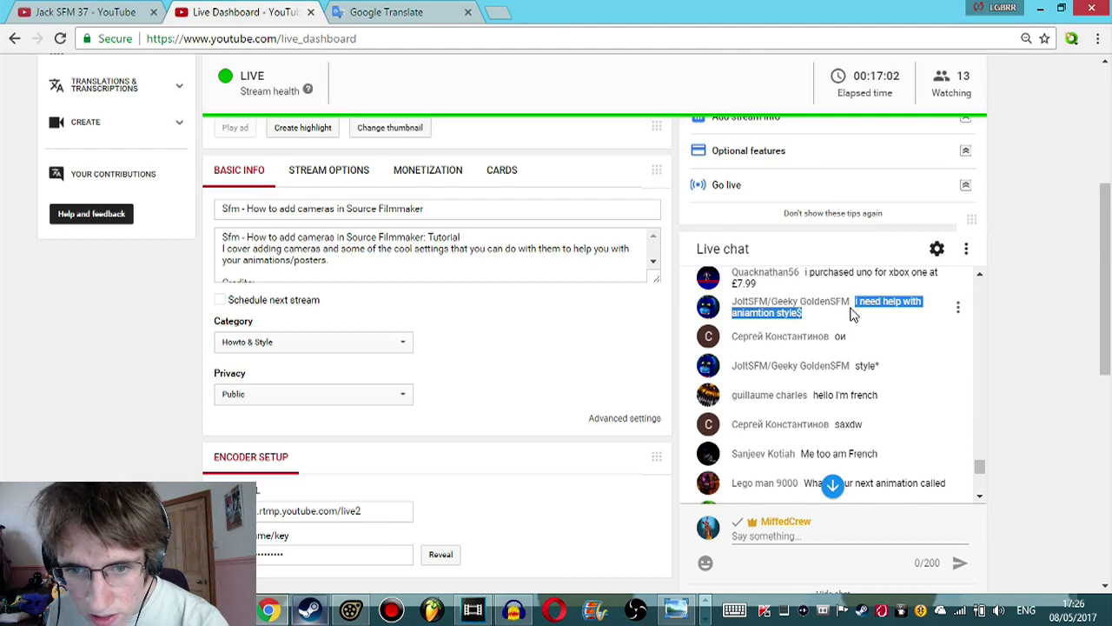
pyautogui.click(846, 332)
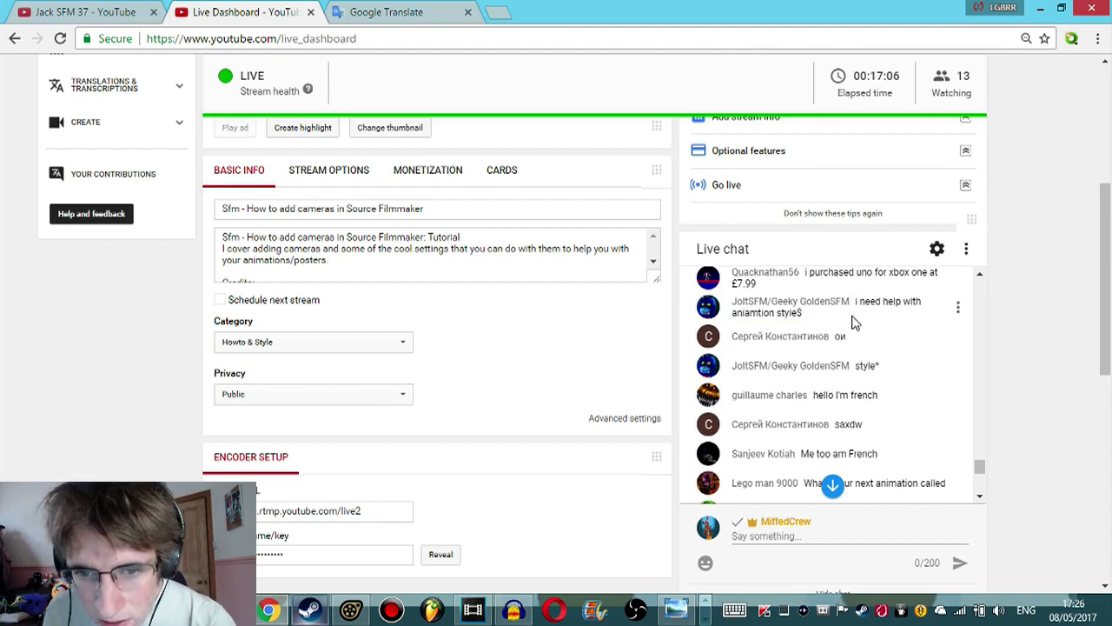
pyautogui.tripleClick(856, 301)
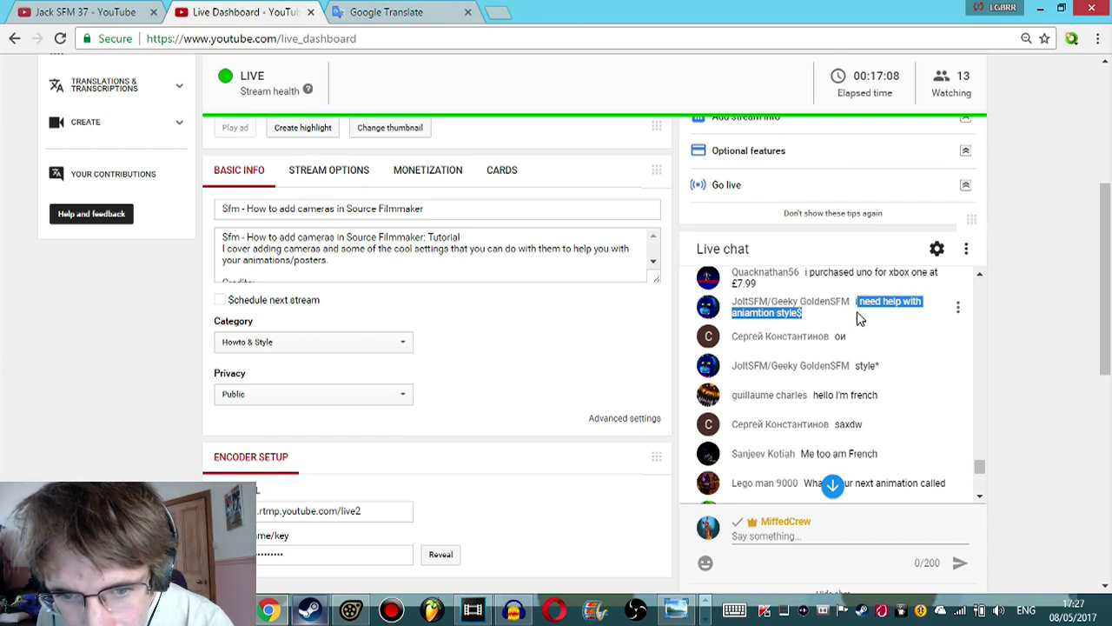
pyautogui.click(857, 311)
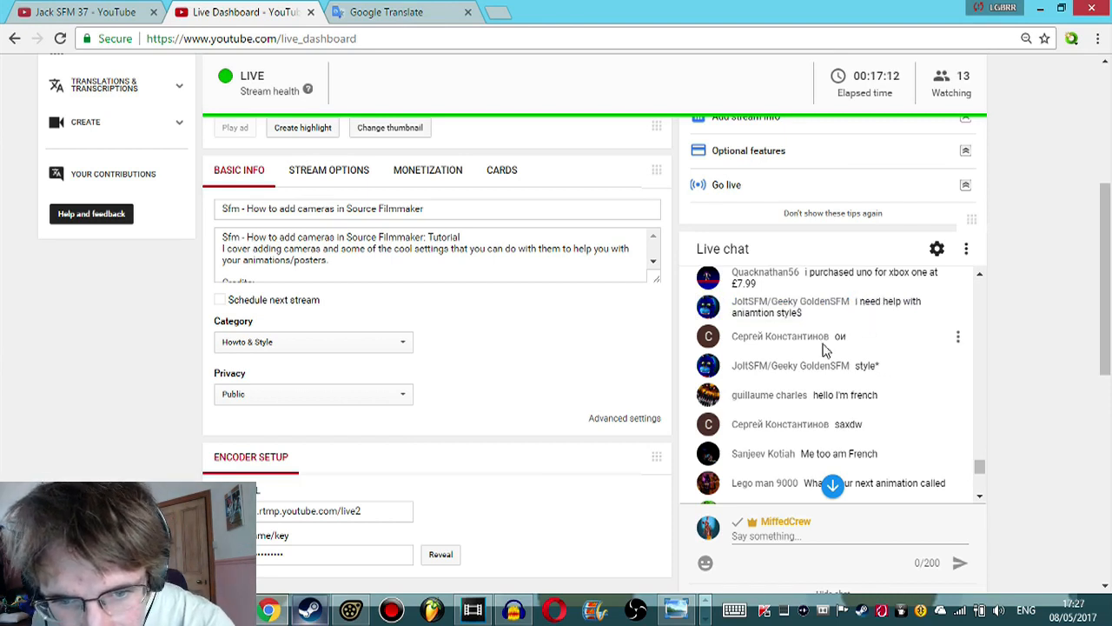
pyautogui.moveTo(732, 333); pyautogui.dragTo(852, 335)
pyautogui.click(851, 335)
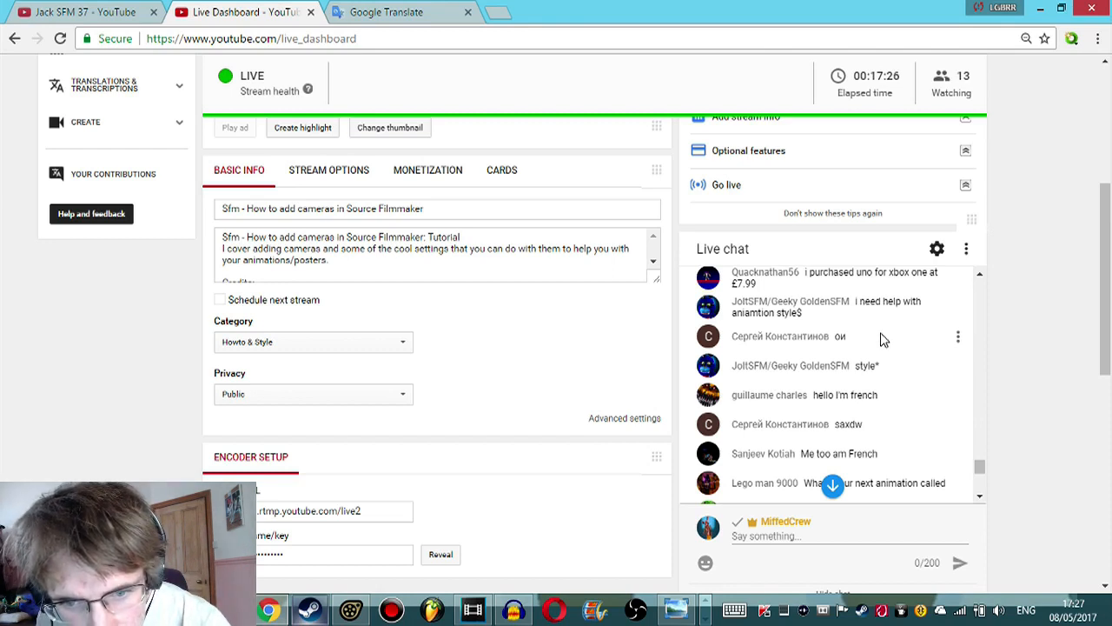
pyautogui.scroll(-1, 880, 339)
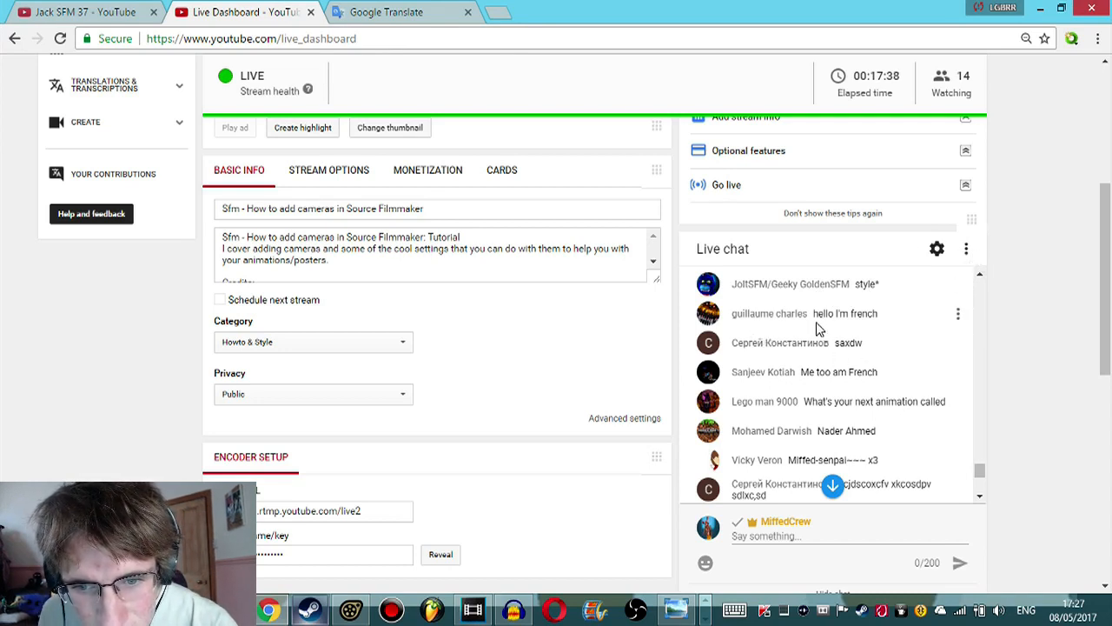
pyautogui.tripleClick(869, 341)
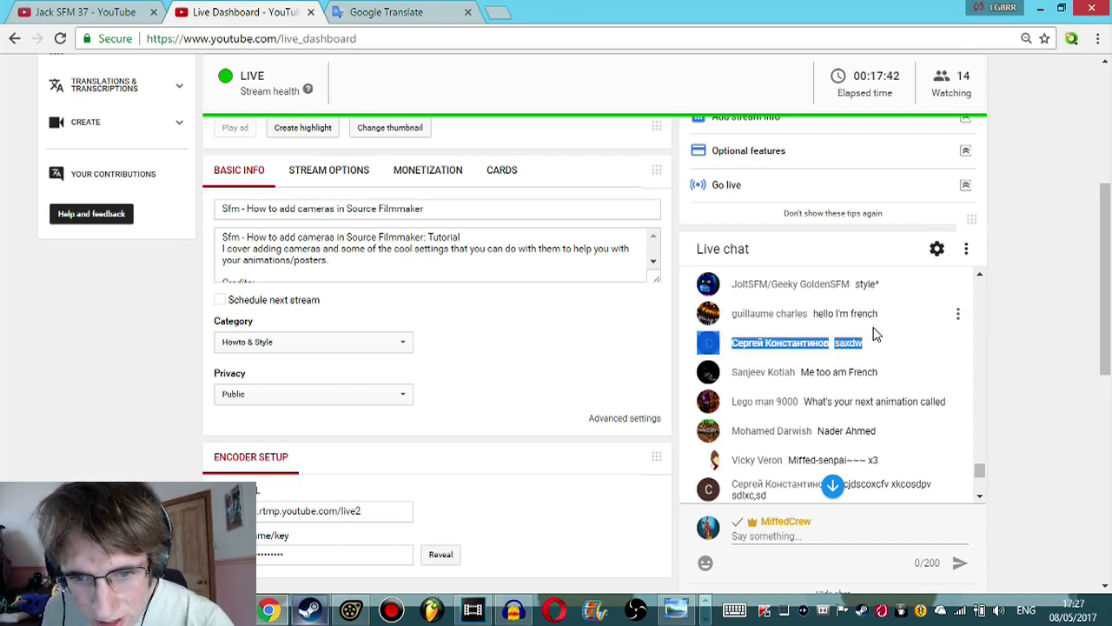
pyautogui.click(874, 331)
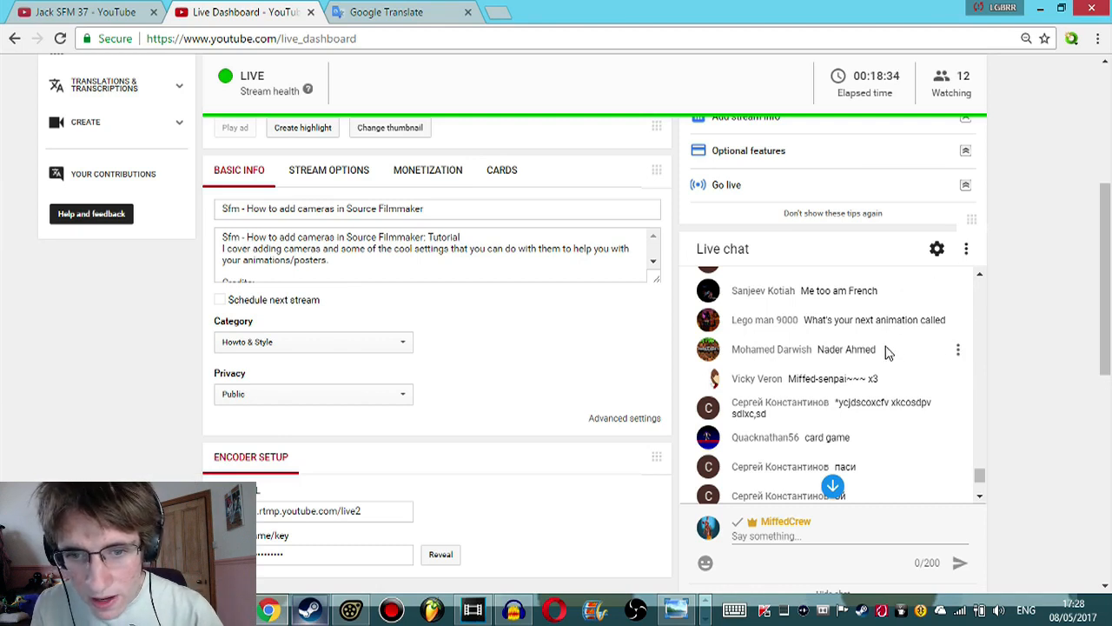
# Step: Read the live chat from the question about the next animation down to the viewer's request for help with walking styles
pyautogui.moveTo(886, 351); pyautogui.dragTo(773, 288)
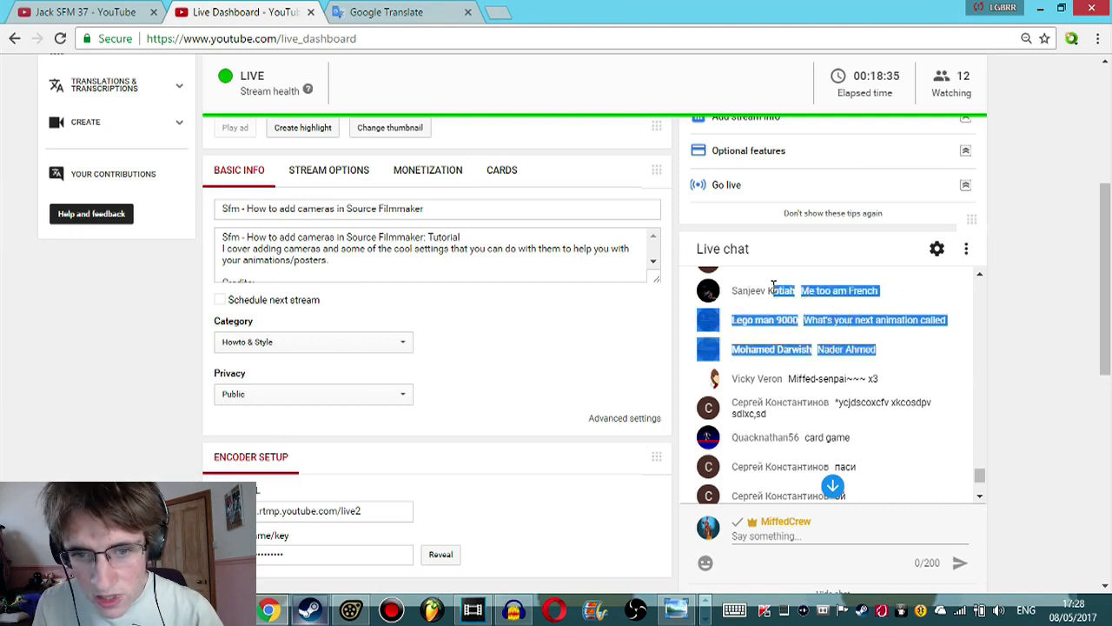
pyautogui.click(869, 289)
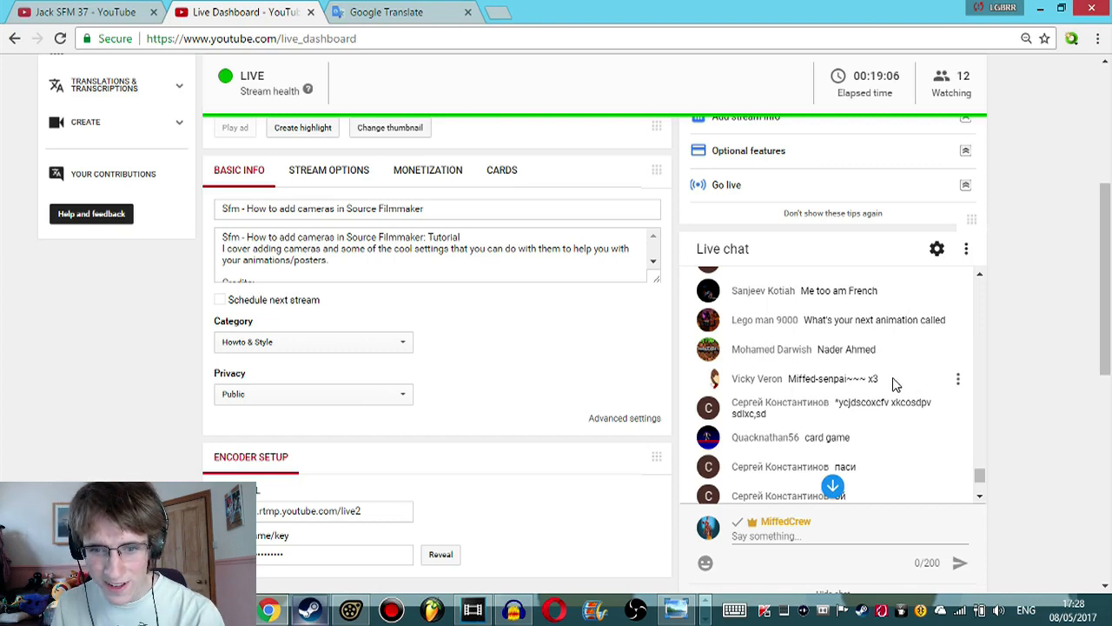
pyautogui.moveTo(893, 381); pyautogui.dragTo(726, 375)
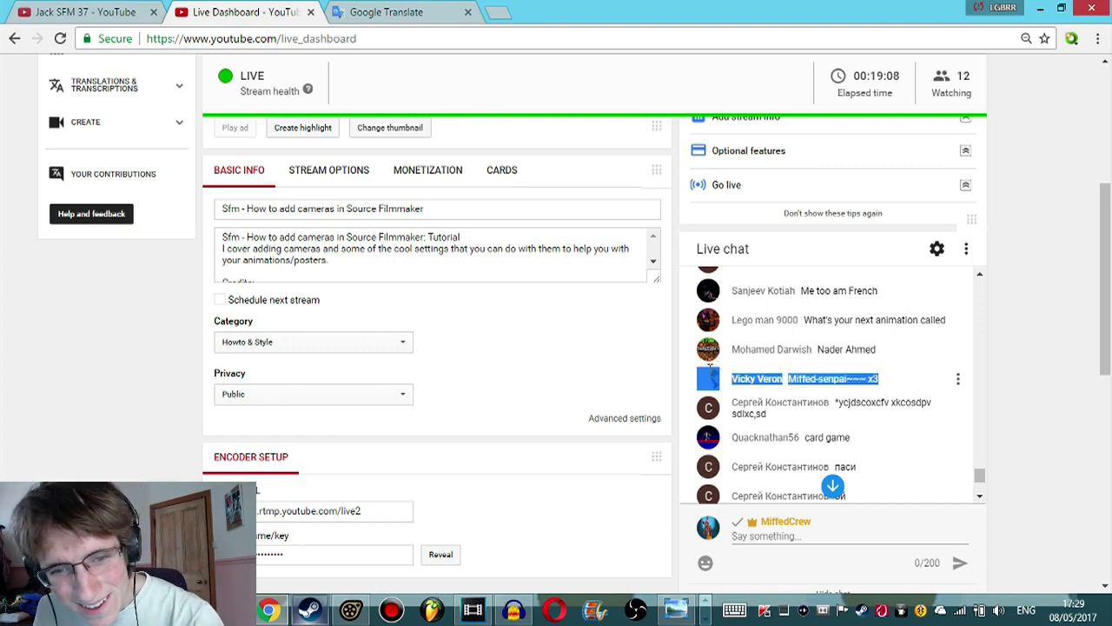
pyautogui.click(802, 362)
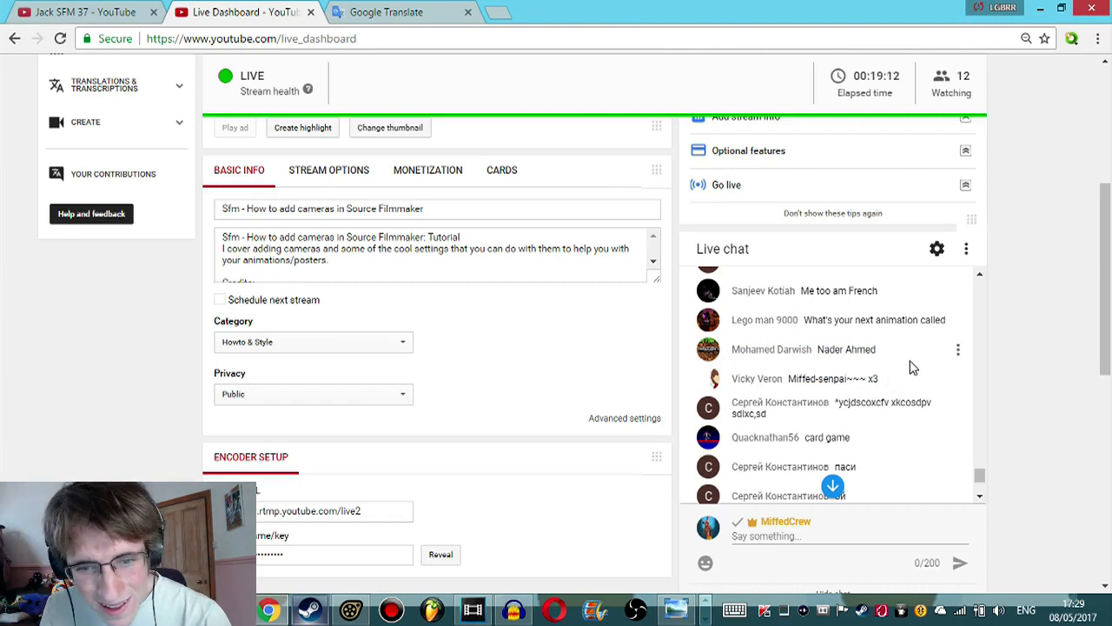
pyautogui.scroll(-1, 917, 365)
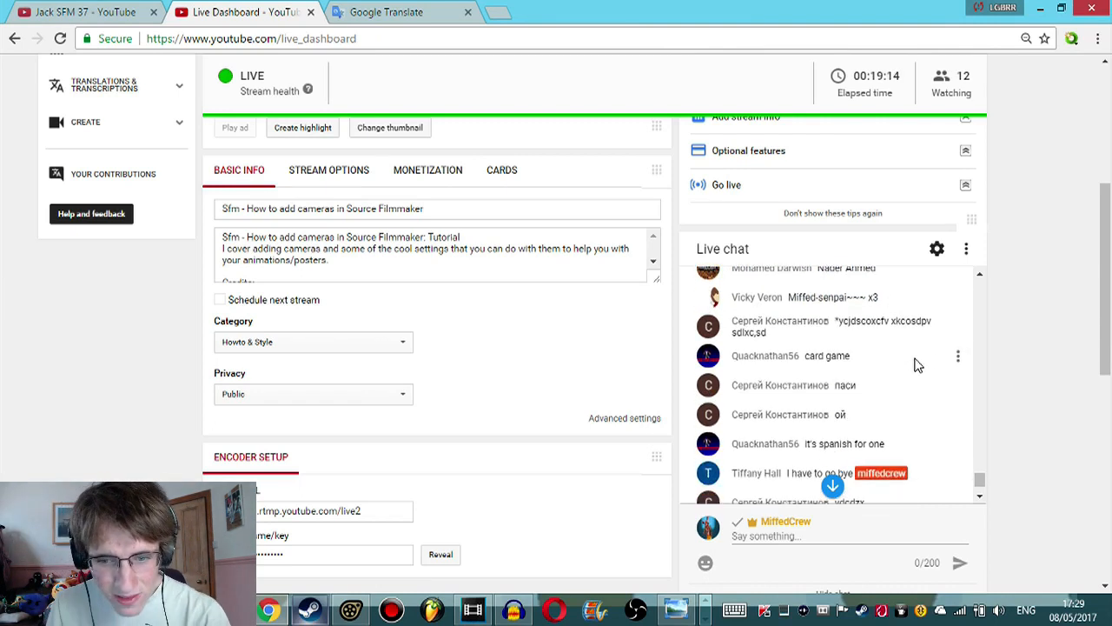
pyautogui.scroll(-2, 917, 365)
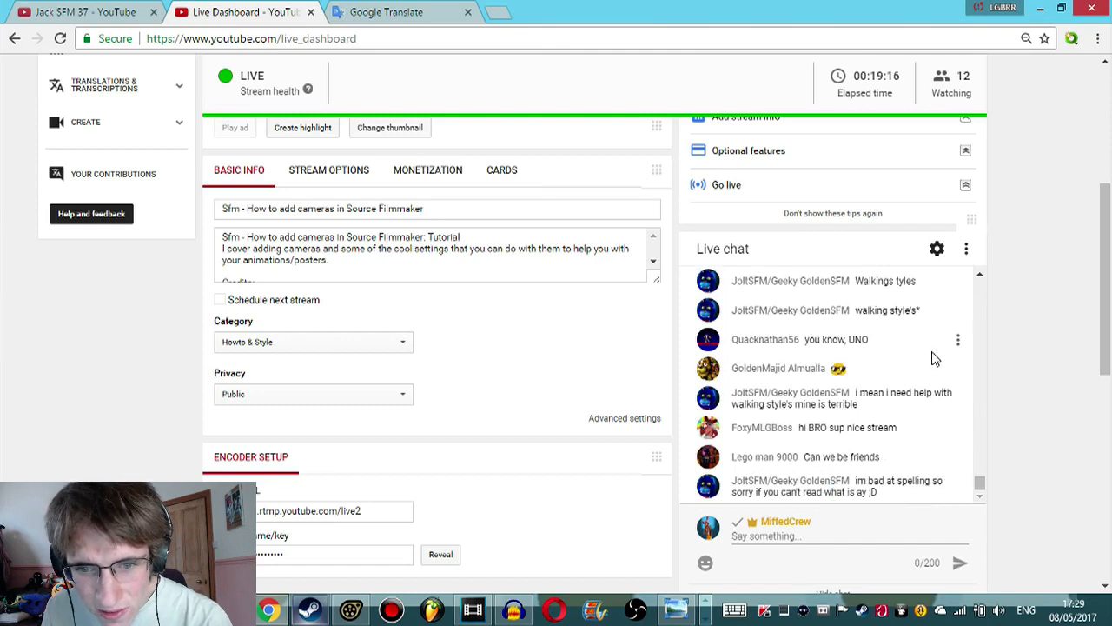
pyautogui.scroll(2, 934, 358)
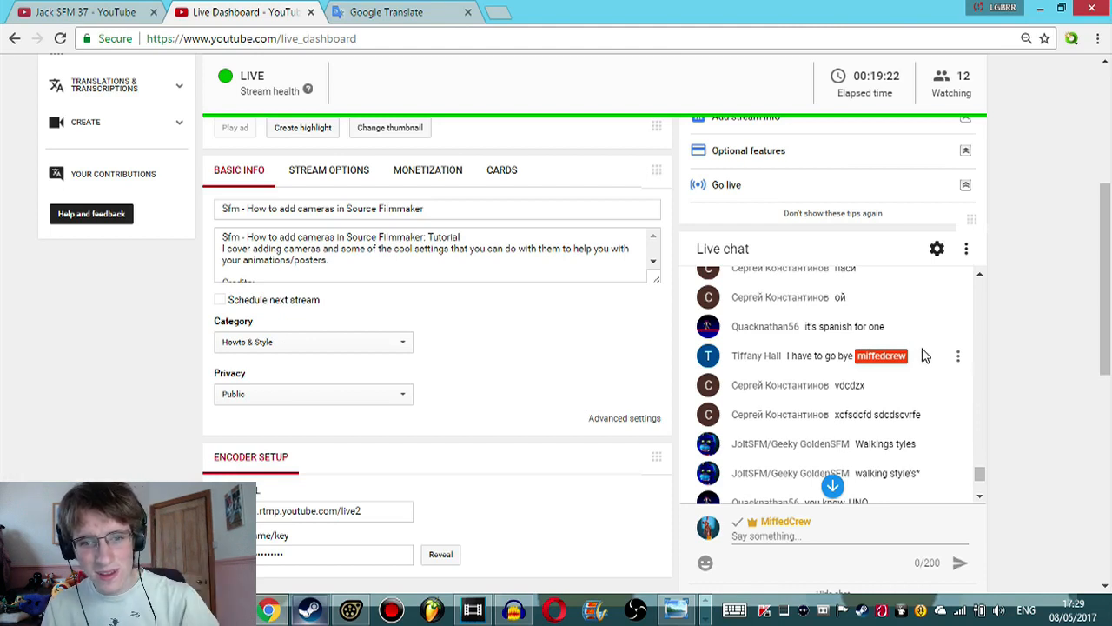
pyautogui.scroll(-1, 930, 354)
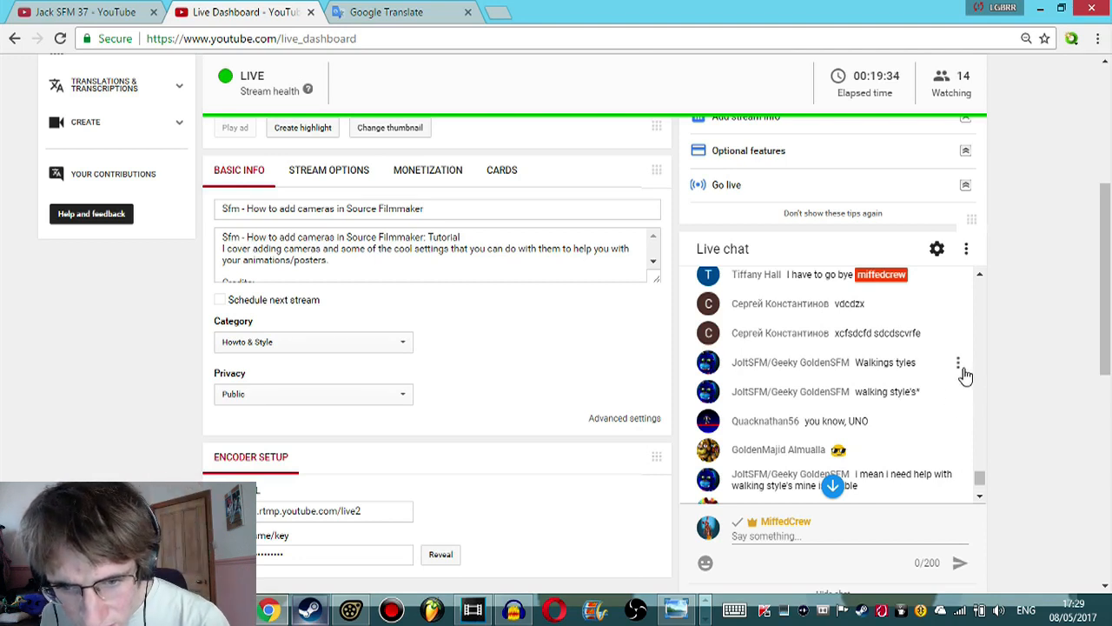
pyautogui.scroll(-2, 967, 377)
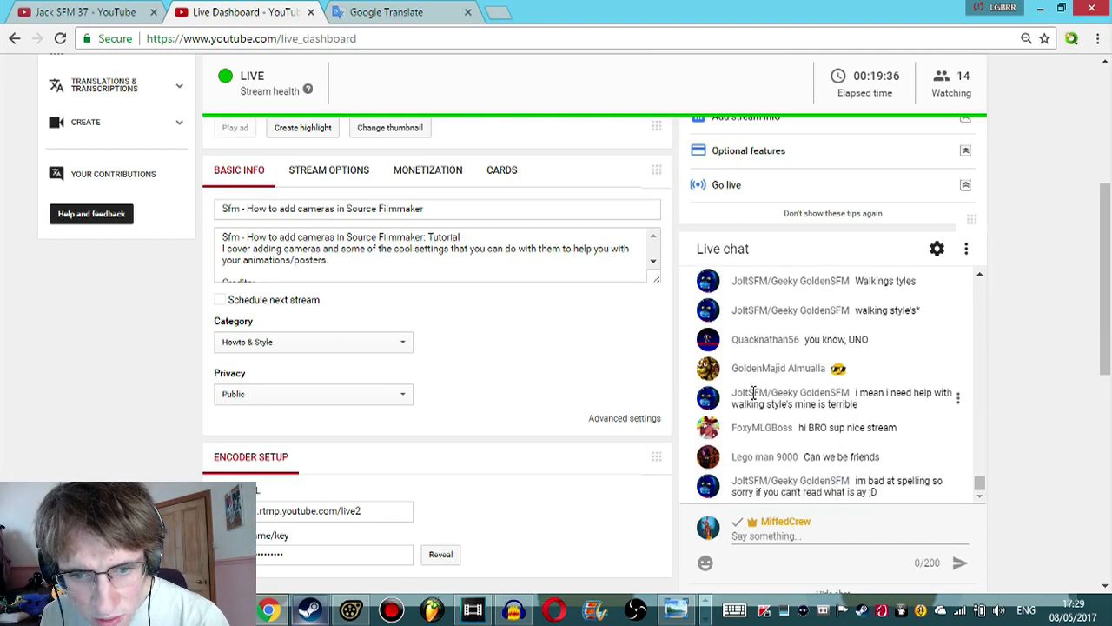
pyautogui.tripleClick(858, 392)
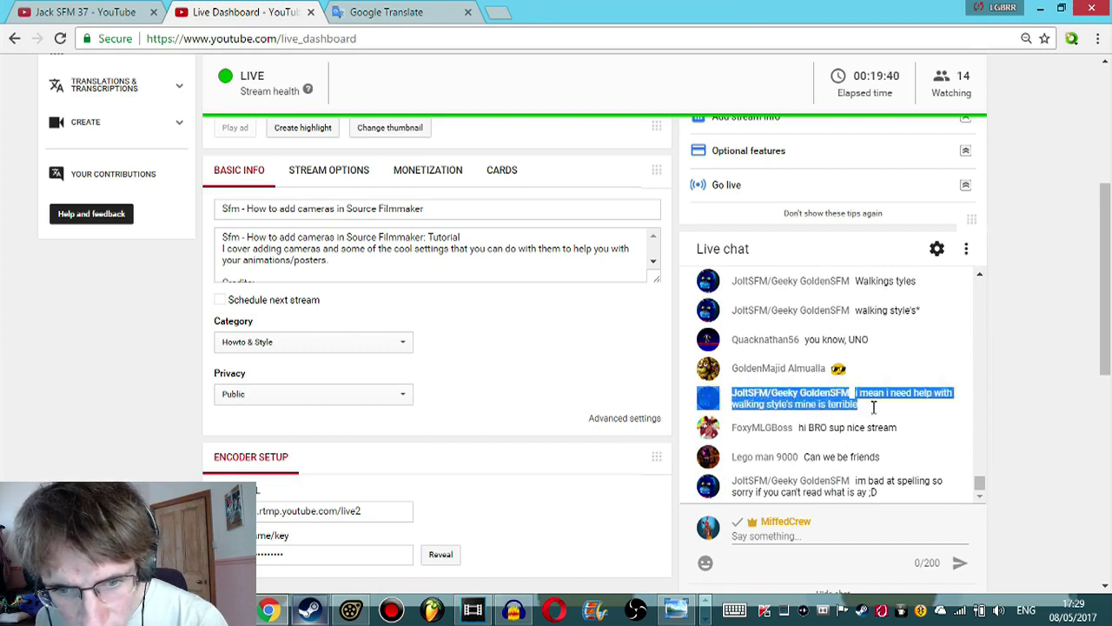
pyautogui.click(878, 413)
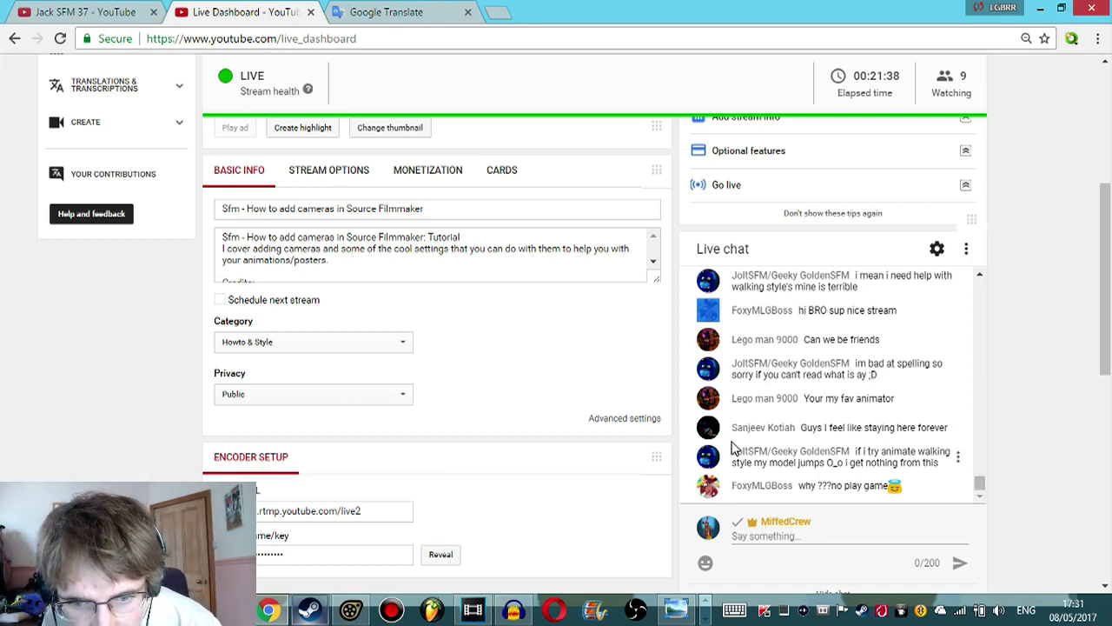
# Step: Read the newer chat messages about the jumping model, adding a weapon to the left arm, and showing walking-style animation in SFM
pyautogui.moveTo(732, 434); pyautogui.dragTo(821, 457)
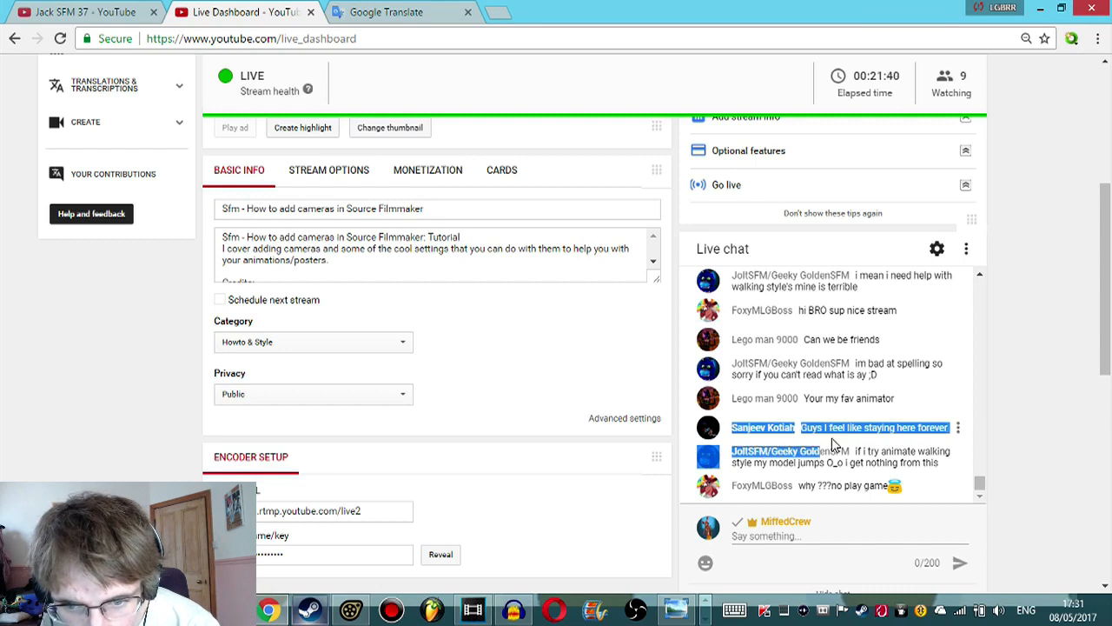
pyautogui.click(833, 440)
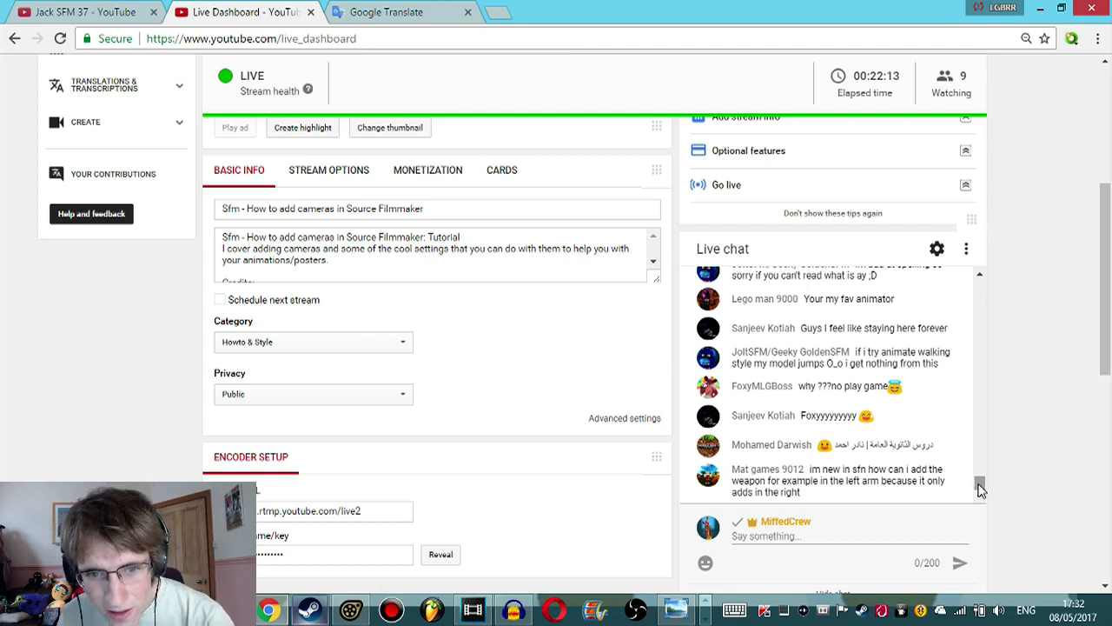
pyautogui.scroll(1, 982, 487)
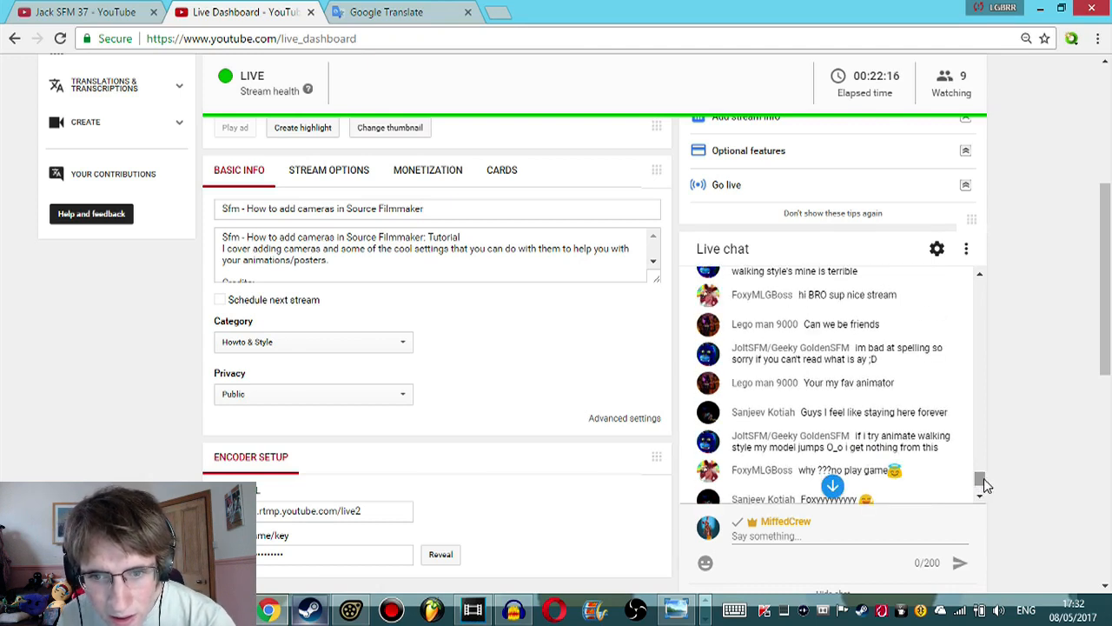
pyautogui.scroll(3, 952, 434)
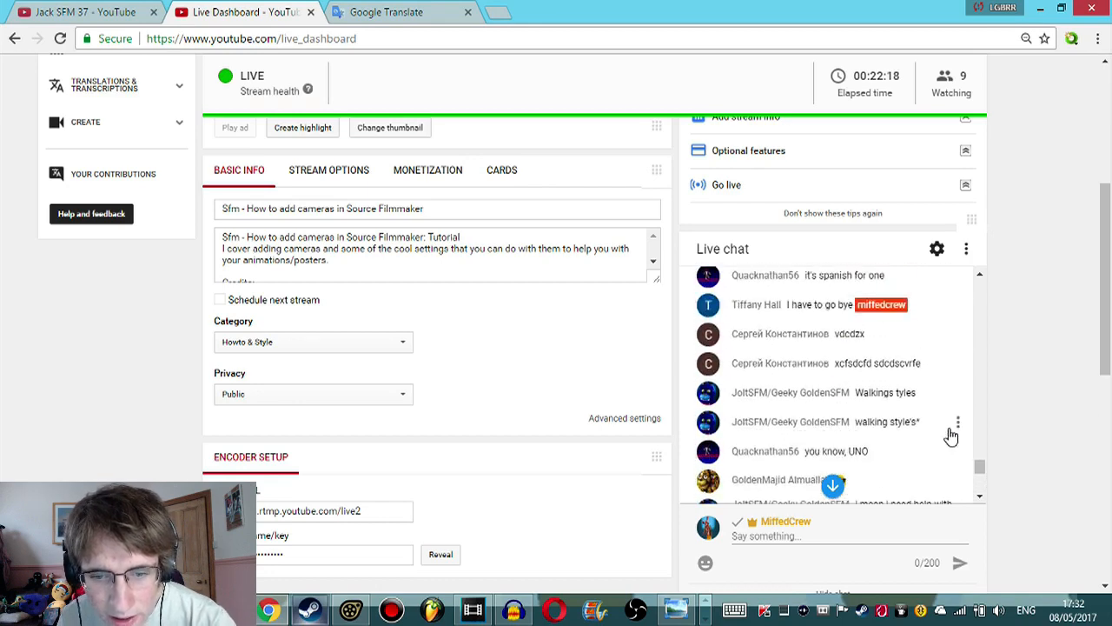
pyautogui.scroll(-10, 952, 434)
pyautogui.scroll(4, 1026, 415)
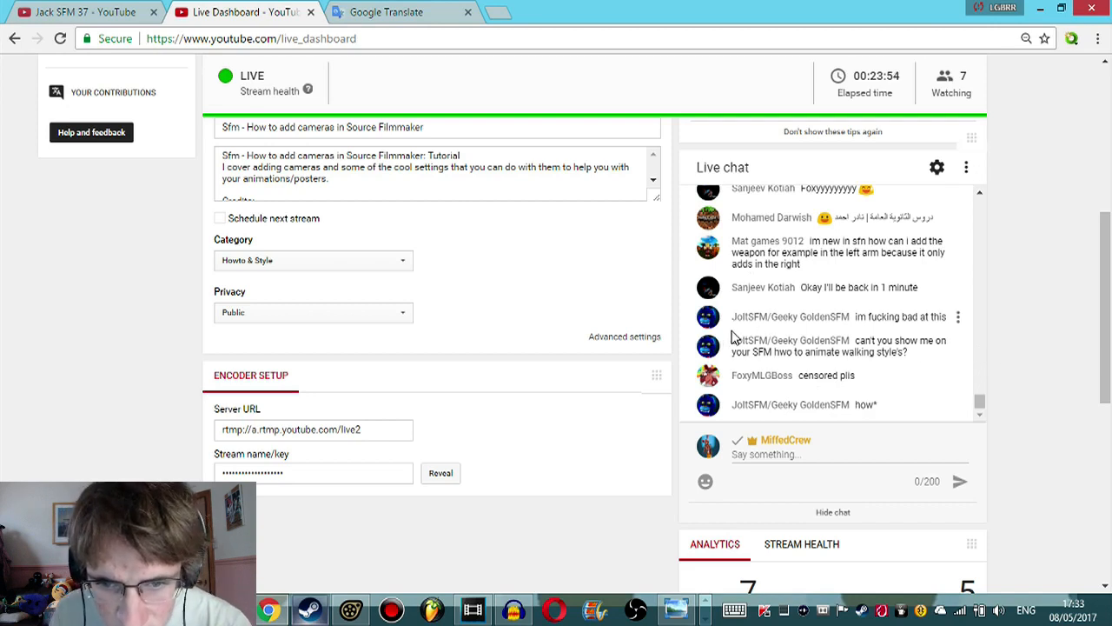
pyautogui.moveTo(732, 336); pyautogui.dragTo(896, 357)
pyautogui.click(922, 360)
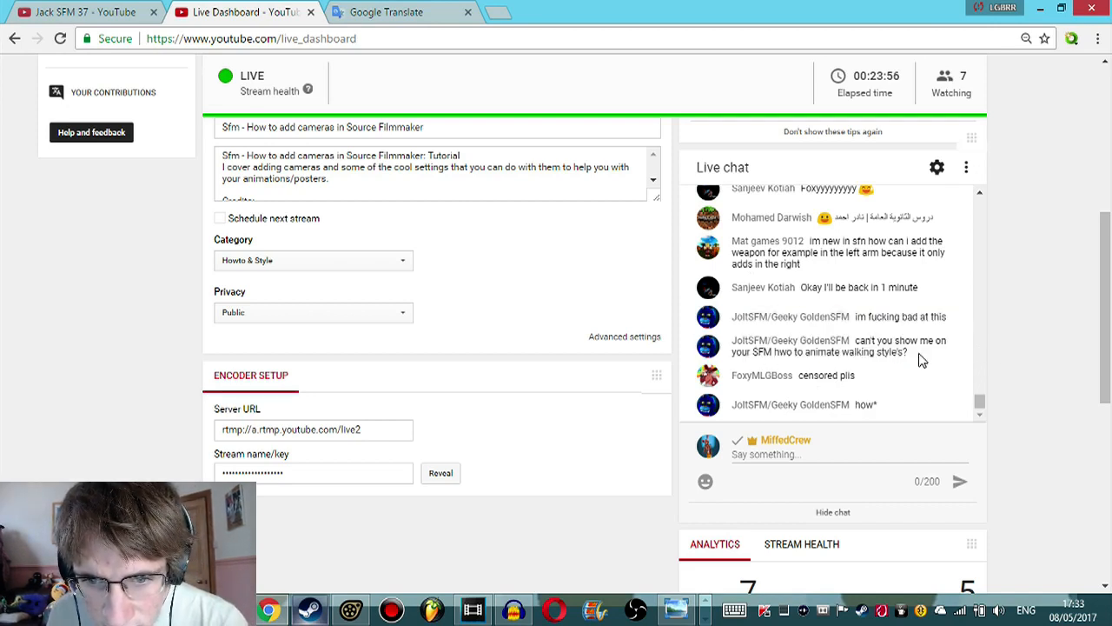
pyautogui.moveTo(953, 319)
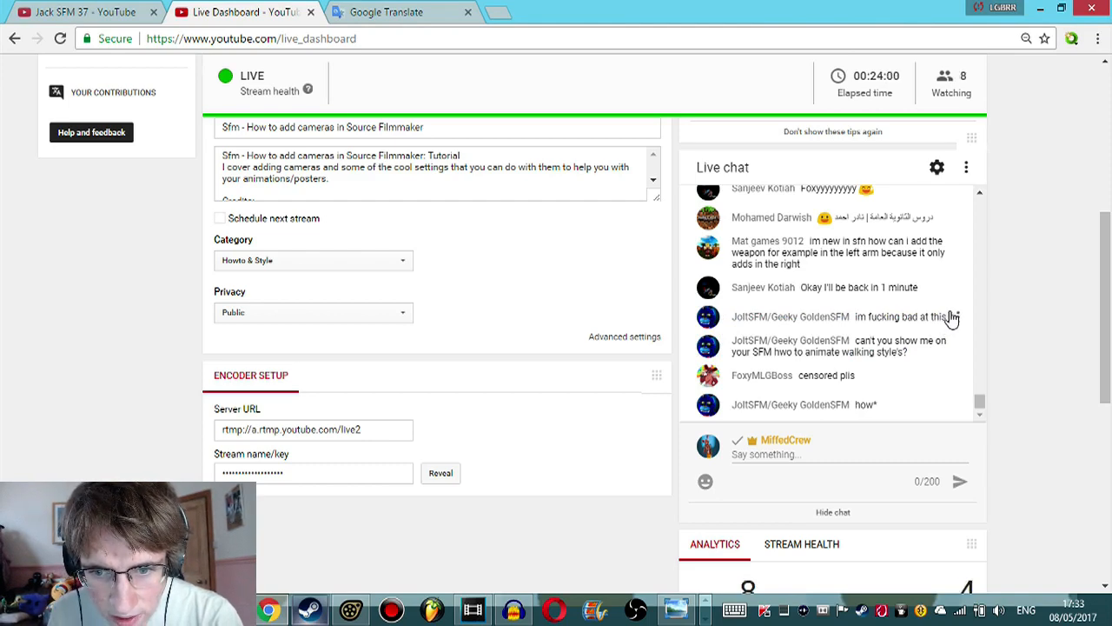
# Step: Switch to Source Filmmaker and open the model browser to create an animation set for a new model
pyautogui.click(351, 610)
pyautogui.click(20, 82)
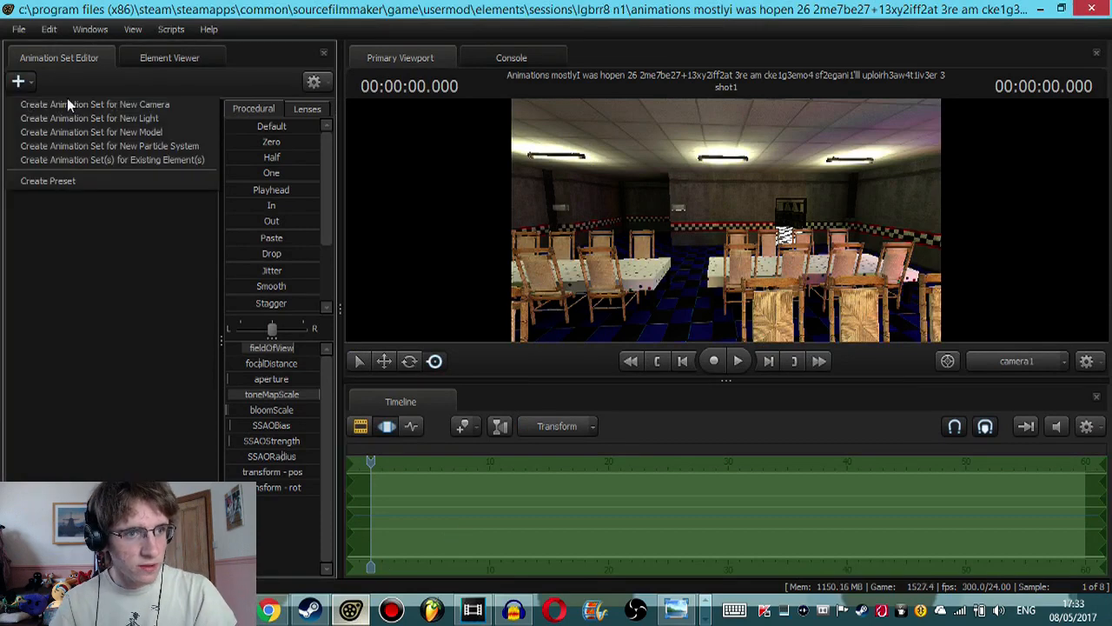
pyautogui.click(126, 133)
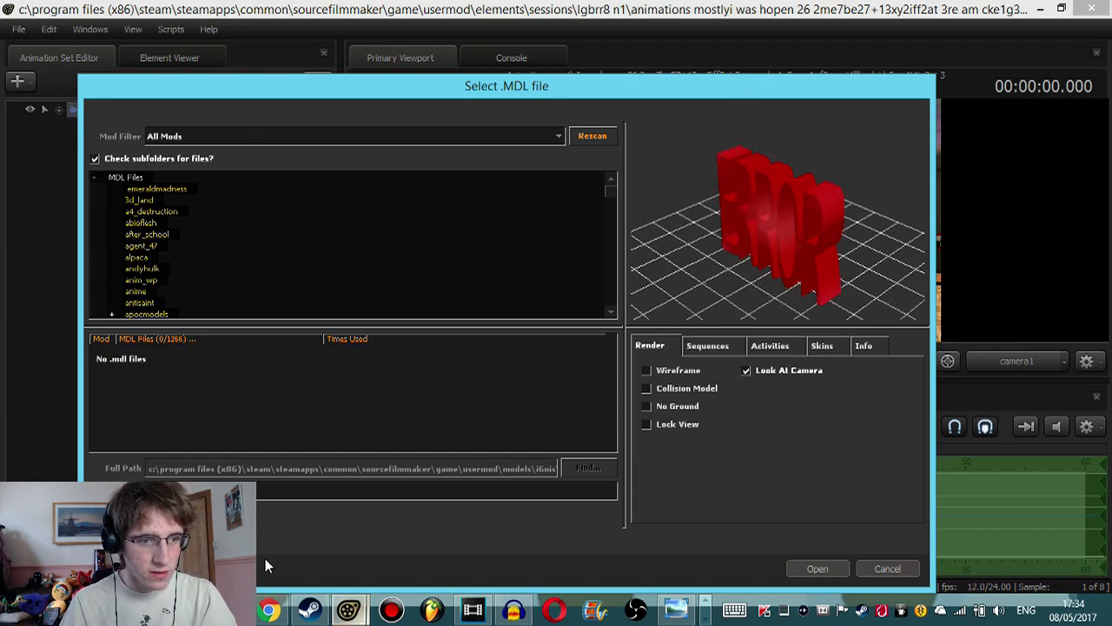
# Step: Return to the live chat in Chrome to read the newest messages, checking the model browser's file list in between
pyautogui.click(270, 609)
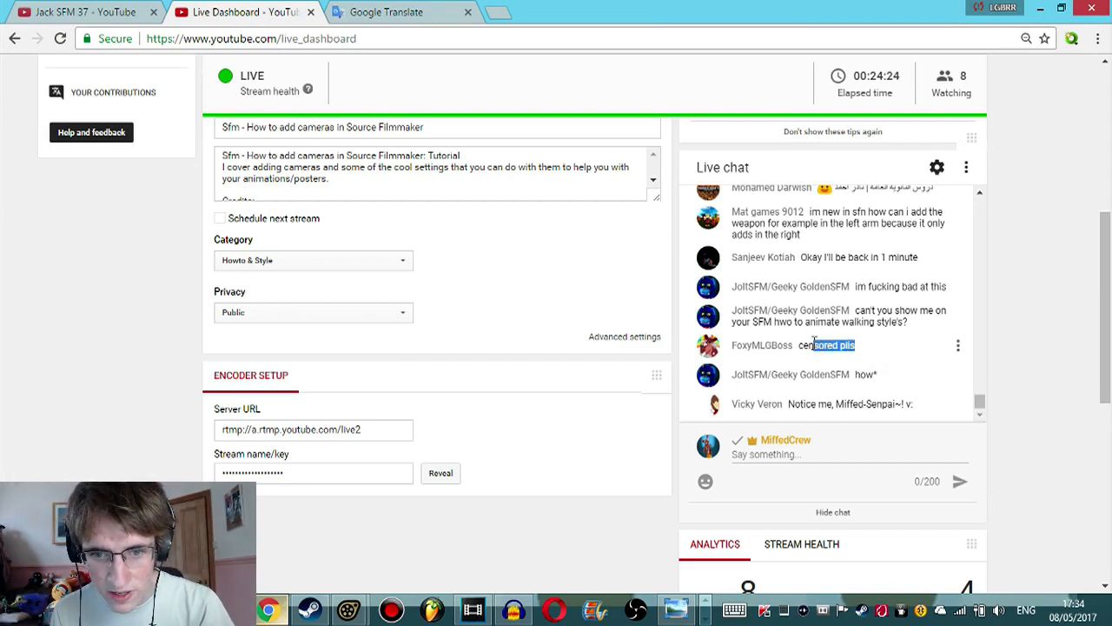
pyautogui.tripleClick(805, 345)
pyautogui.click(814, 337)
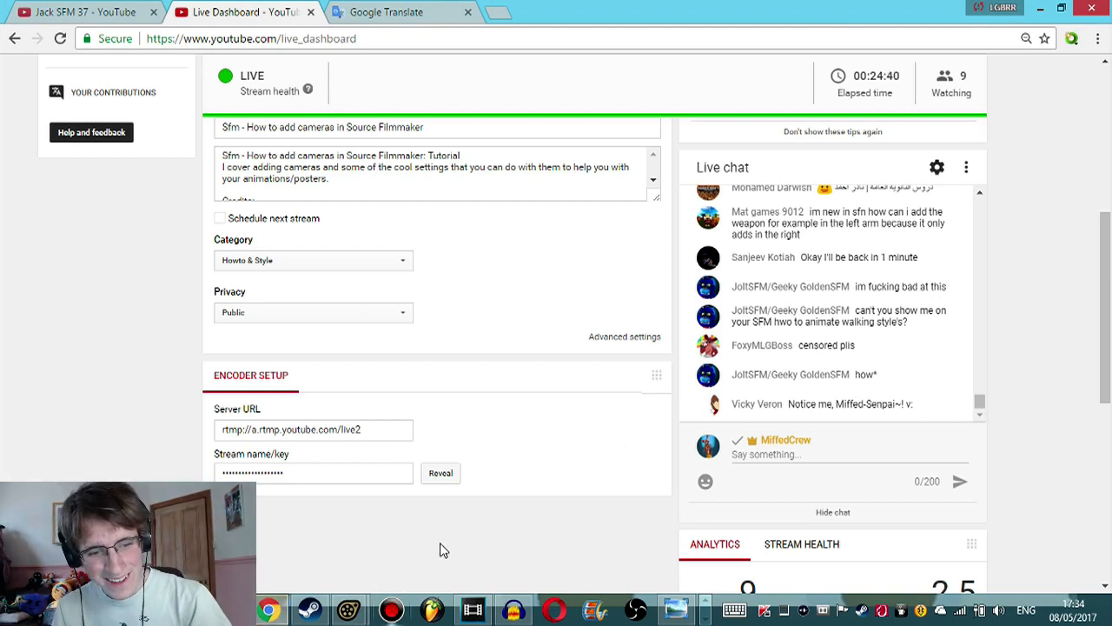
pyautogui.moveTo(362, 593)
pyautogui.click(396, 518)
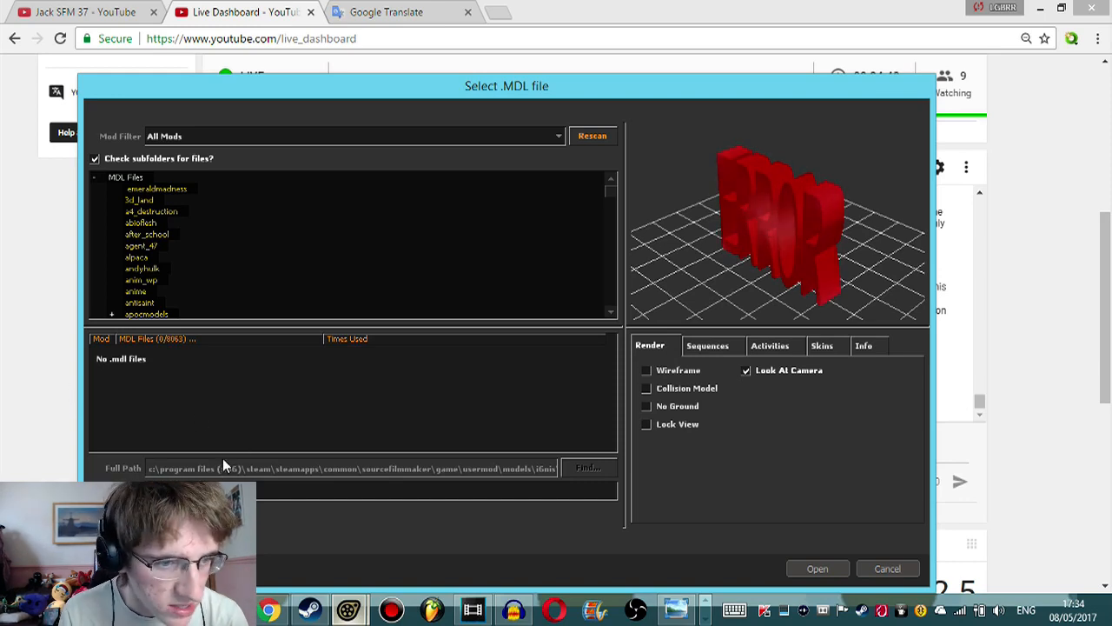
pyautogui.click(35, 356)
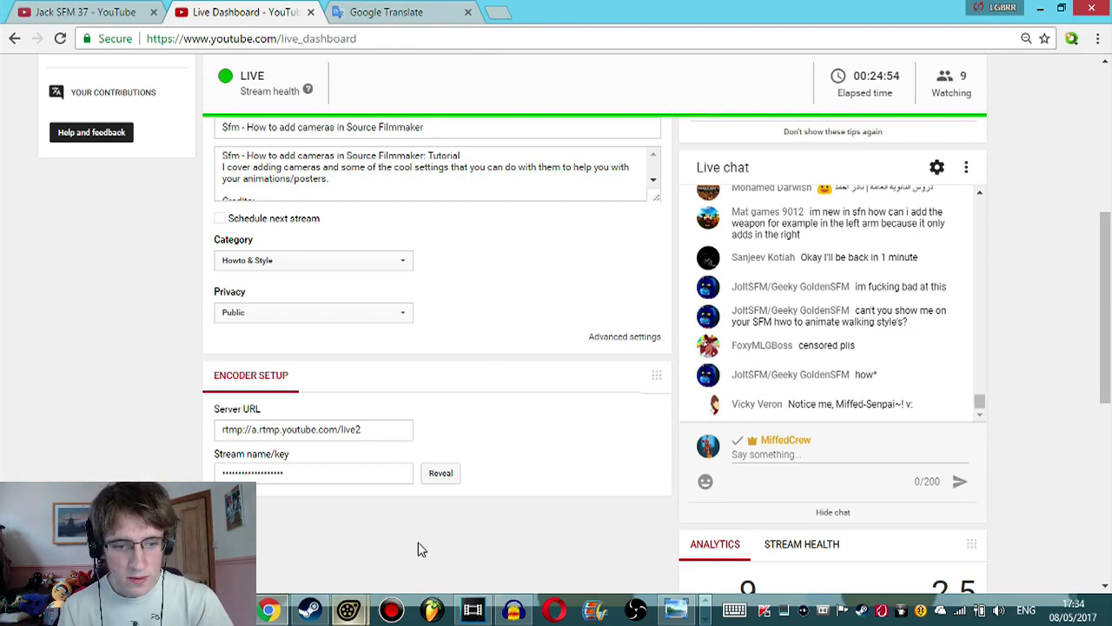
pyautogui.click(347, 610)
pyautogui.click(443, 543)
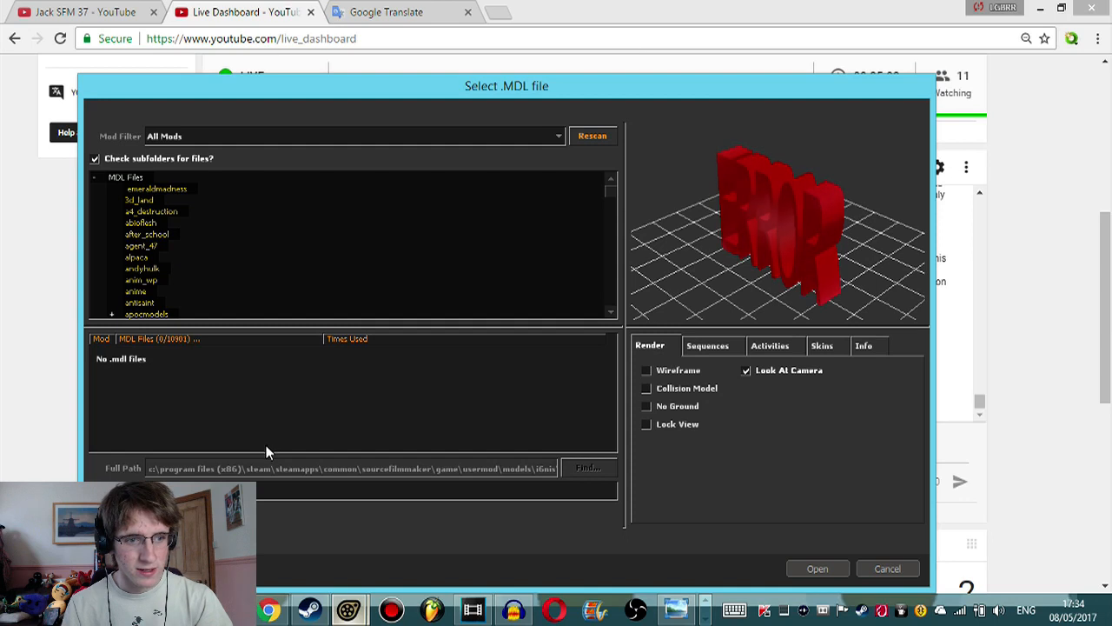
pyautogui.click(63, 314)
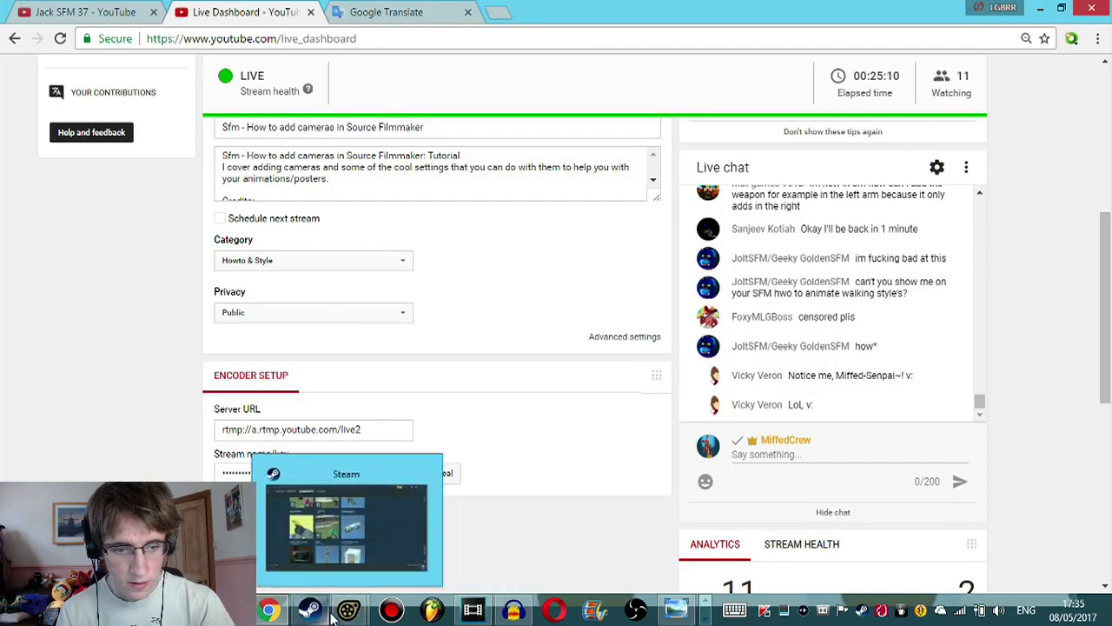
pyautogui.moveTo(348, 609)
pyautogui.click(383, 491)
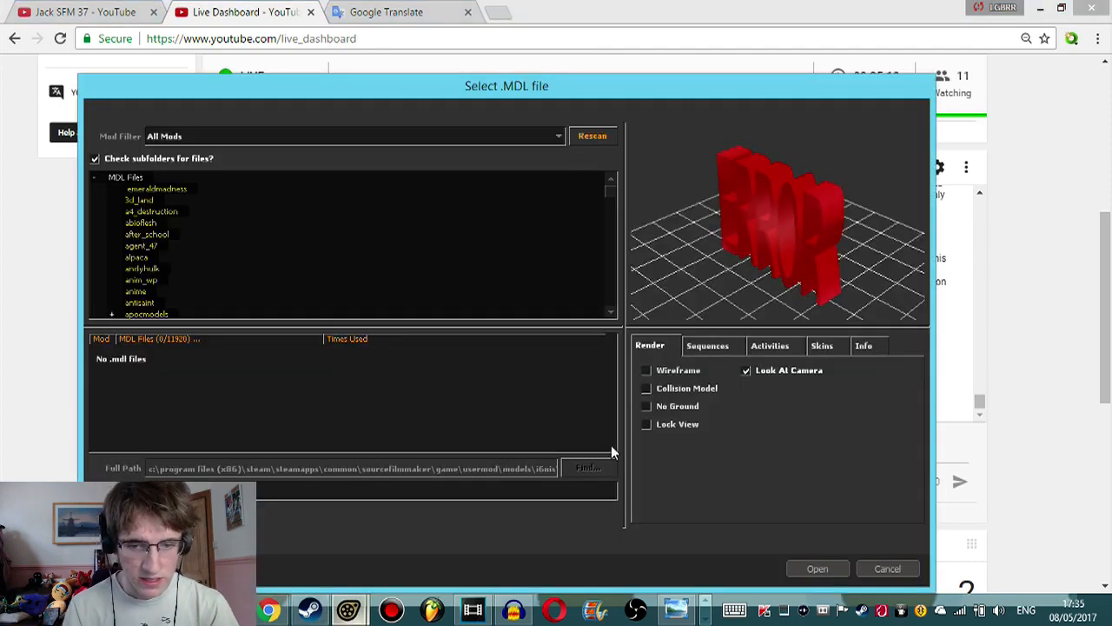
pyautogui.click(64, 346)
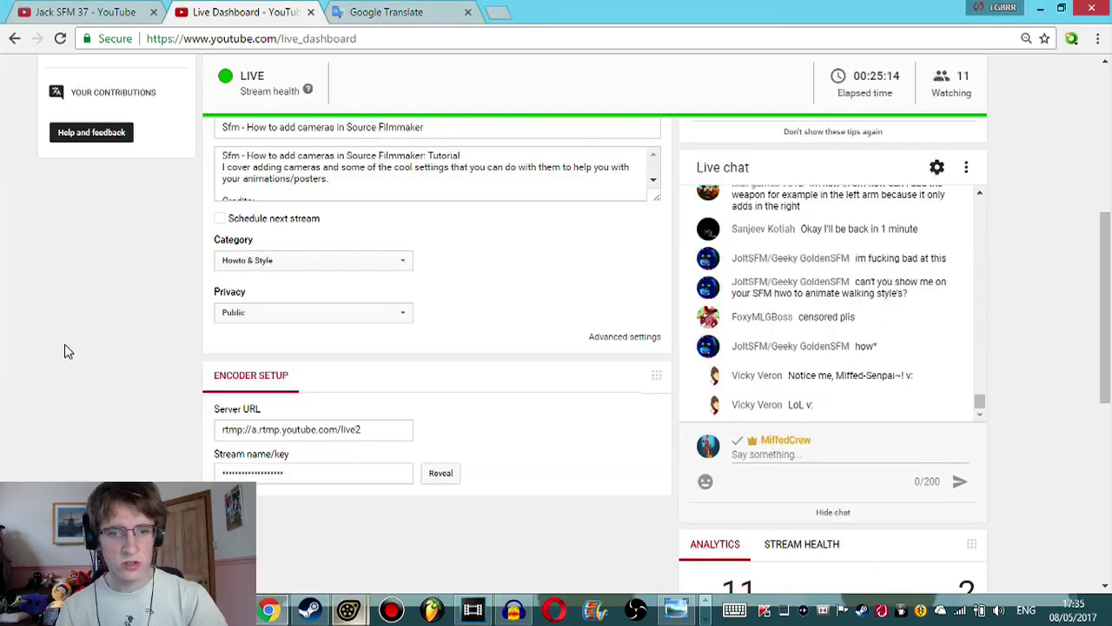
# Step: Return to the Source Filmmaker model browser and add the model splinks\fnaf\foxy\foxy.mdl to the scene
pyautogui.moveTo(348, 609)
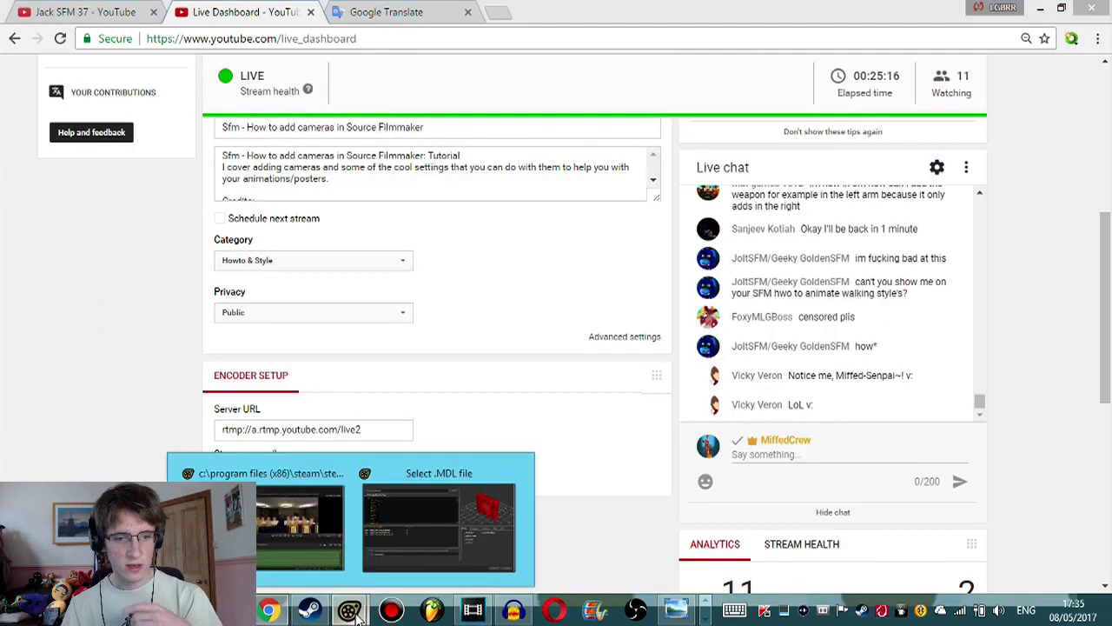
pyautogui.click(438, 516)
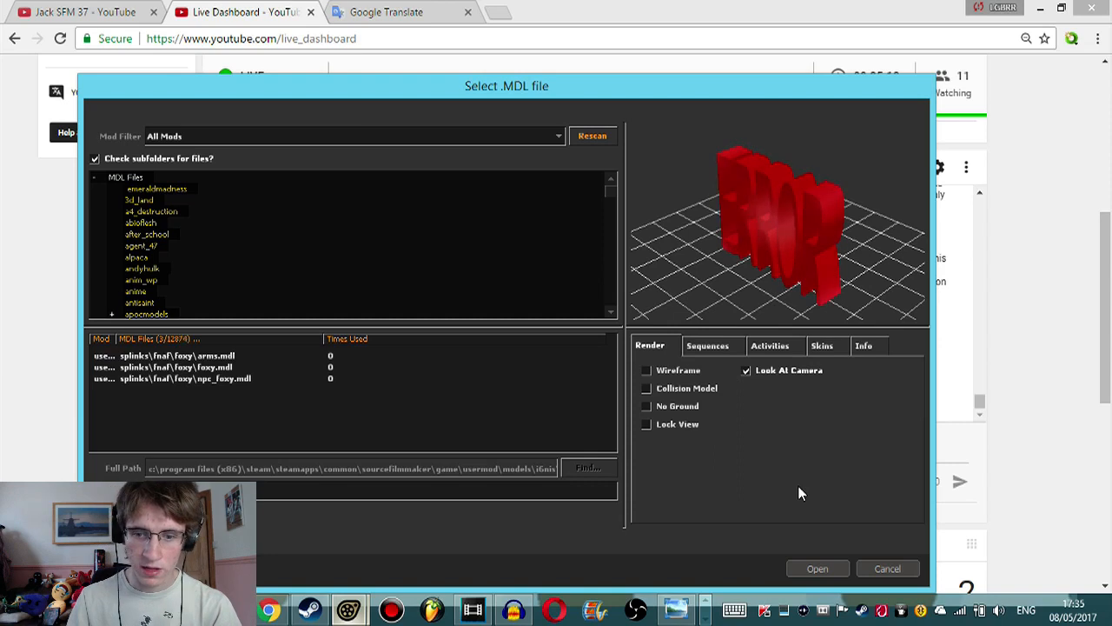
pyautogui.click(237, 368)
pyautogui.click(822, 567)
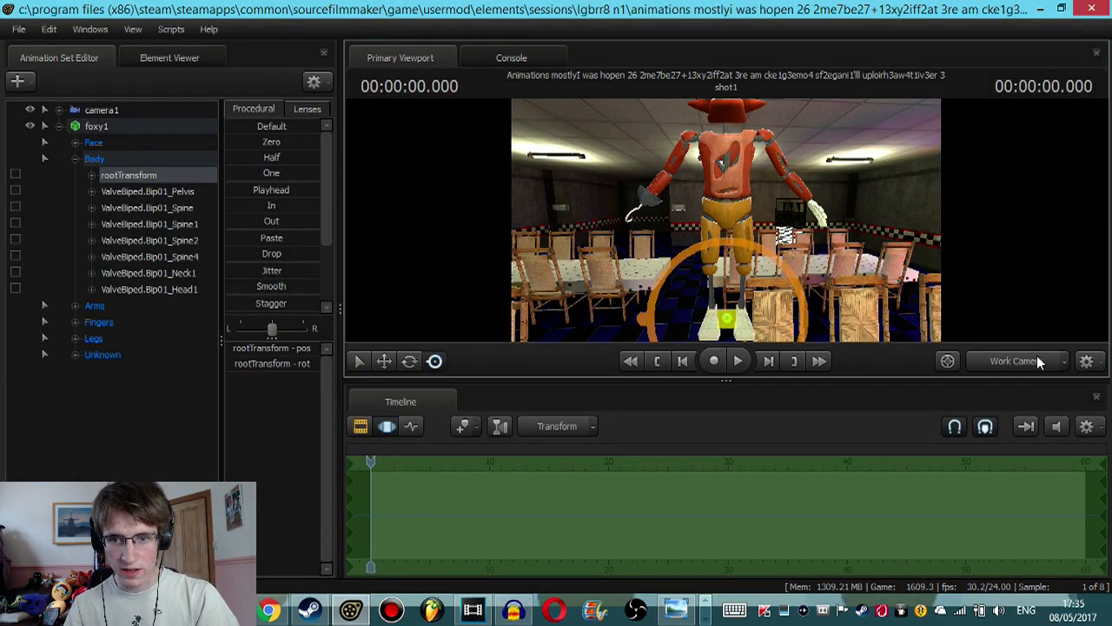
# Step: Using the Work Camera, move the foxy1 model to the far end of the room, beyond the tables near the back wall
pyautogui.moveTo(800, 260); pyautogui.dragTo(723, 277)
pyautogui.moveTo(727, 235); pyautogui.dragTo(687, 252)
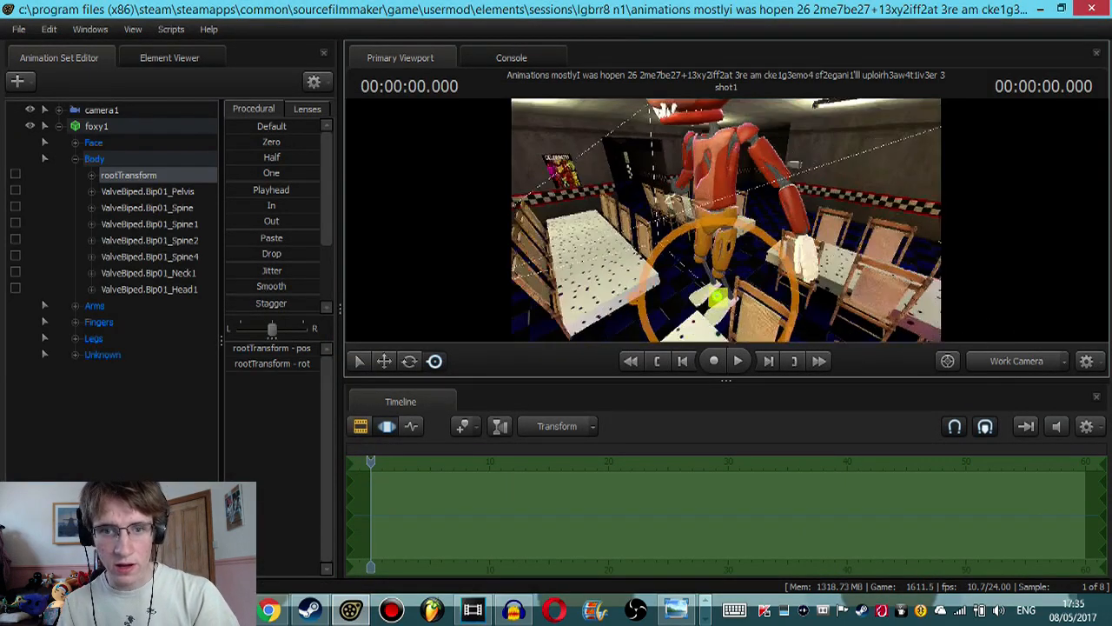
pyautogui.moveTo(718, 297); pyautogui.dragTo(777, 209)
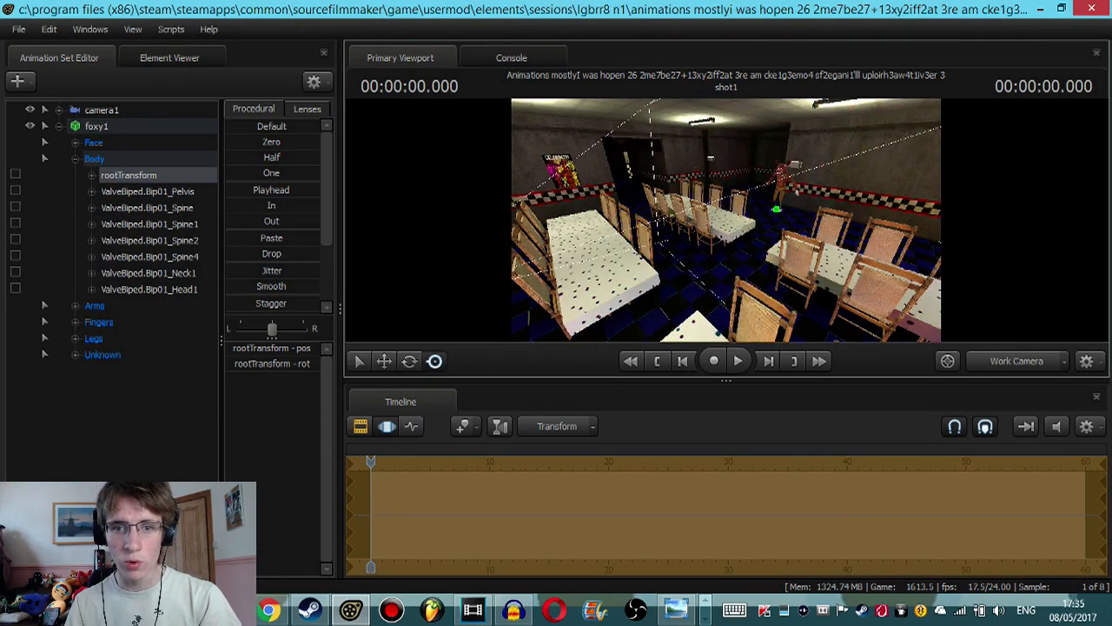
# Step: Select camera1 and fly it through its own view to a spot between the chairs, facing the corridor doorway
pyautogui.click(1004, 359)
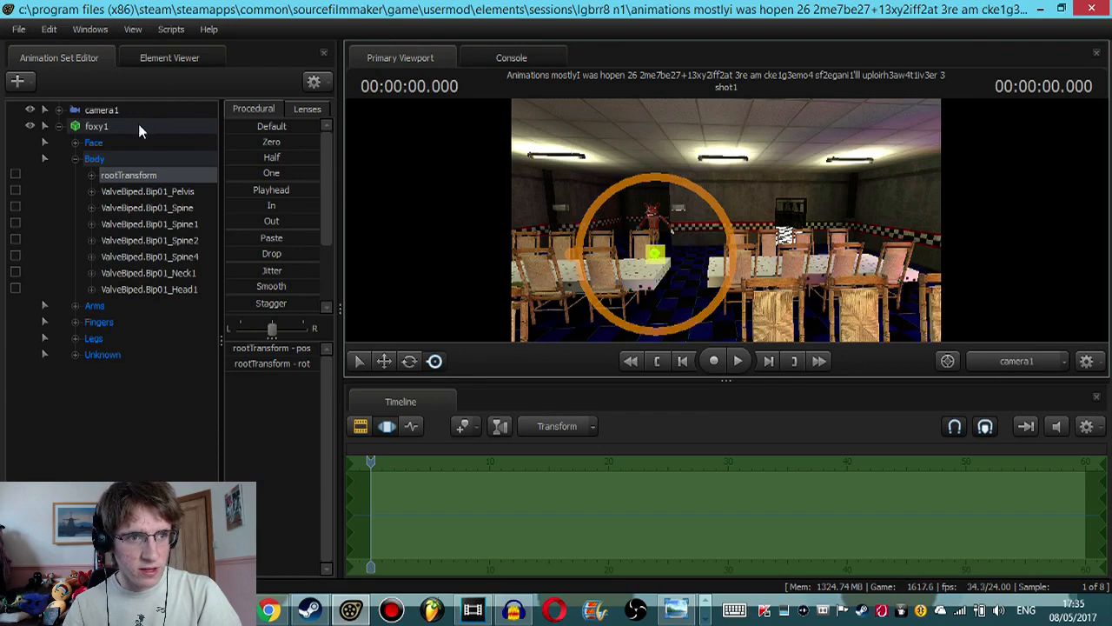
pyautogui.doubleClick(138, 123)
pyautogui.click(117, 110)
pyautogui.moveTo(726, 220); pyautogui.dragTo(860, 220)
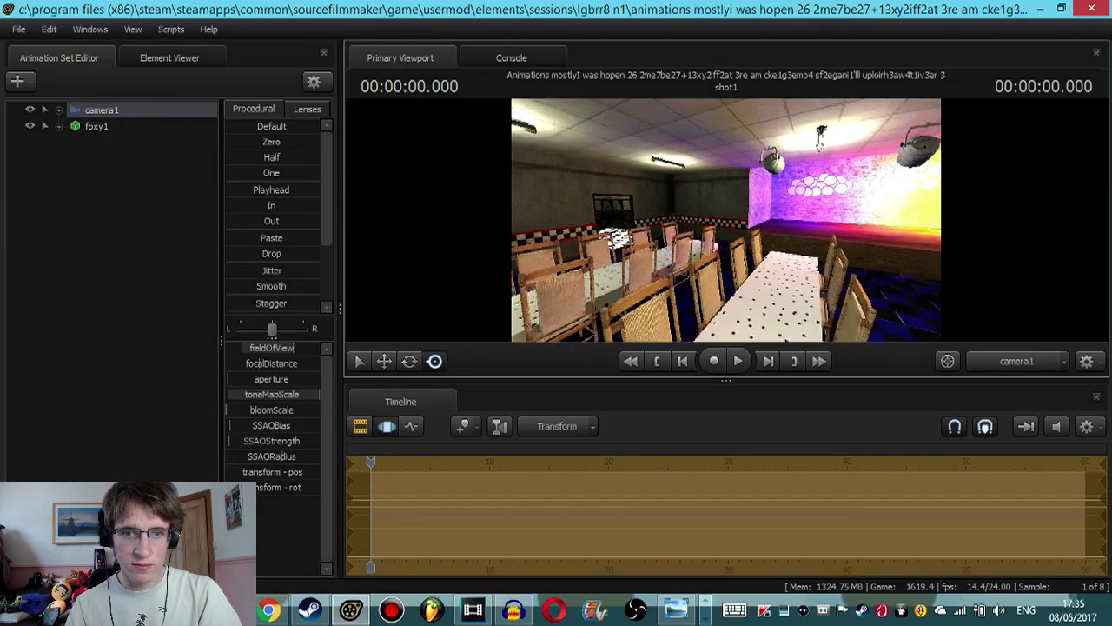
pyautogui.press('a')
pyautogui.moveTo(726, 220); pyautogui.dragTo(744, 239)
pyautogui.press('d')
pyautogui.press('w')
pyautogui.press('s')
pyautogui.press('w')
pyautogui.press('w')
pyautogui.press('d')
pyautogui.press('z')
pyautogui.press('s')
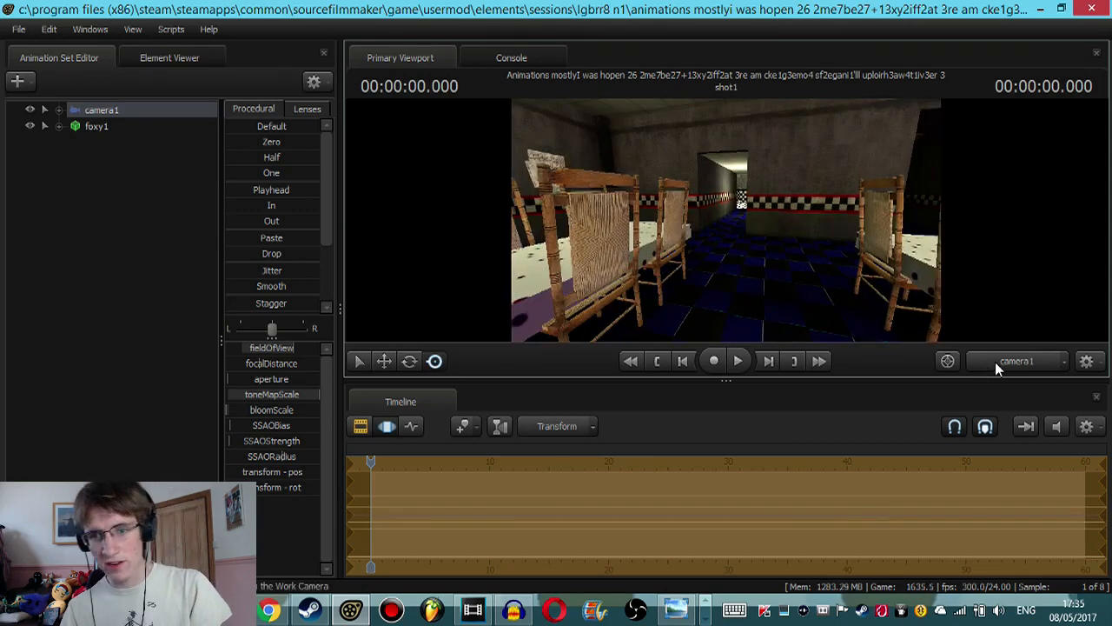
# Step: From the Work Camera, rotate camera1 so it tilts sideways, and check the tilted shot through camera1's view
pyautogui.click(996, 361)
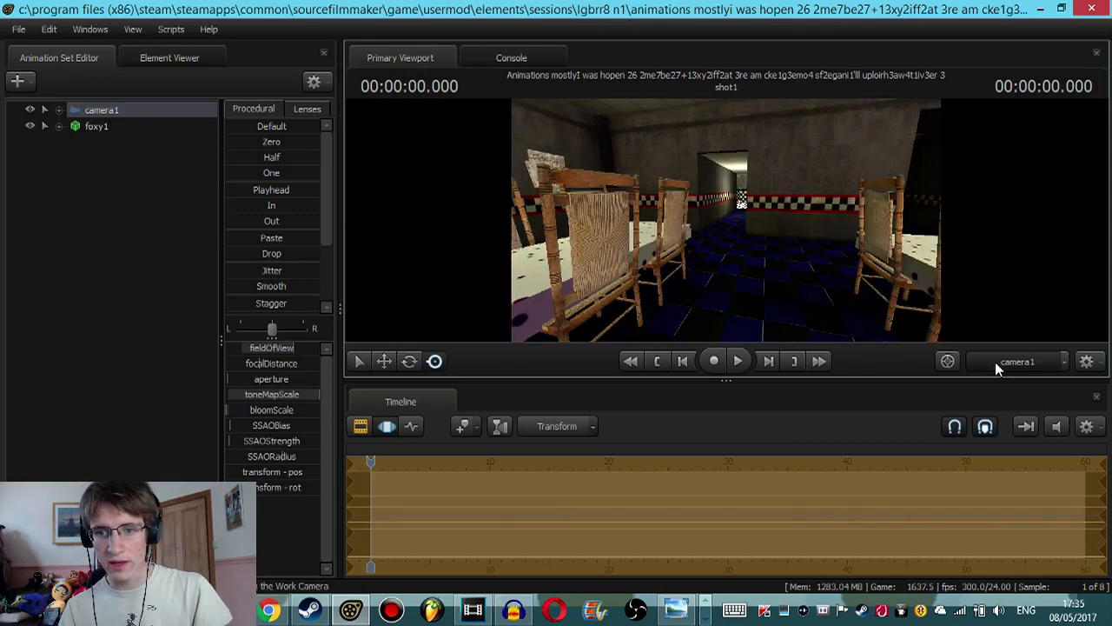
pyautogui.moveTo(904, 260); pyautogui.dragTo(766, 227)
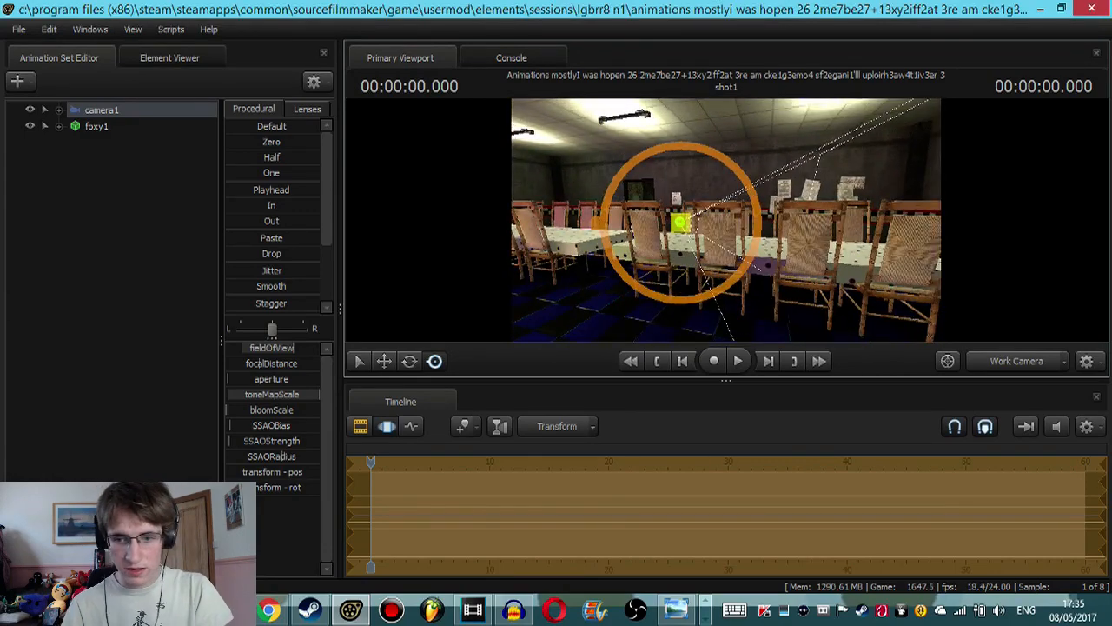
pyautogui.moveTo(658, 264); pyautogui.dragTo(597, 221)
pyautogui.click(409, 361)
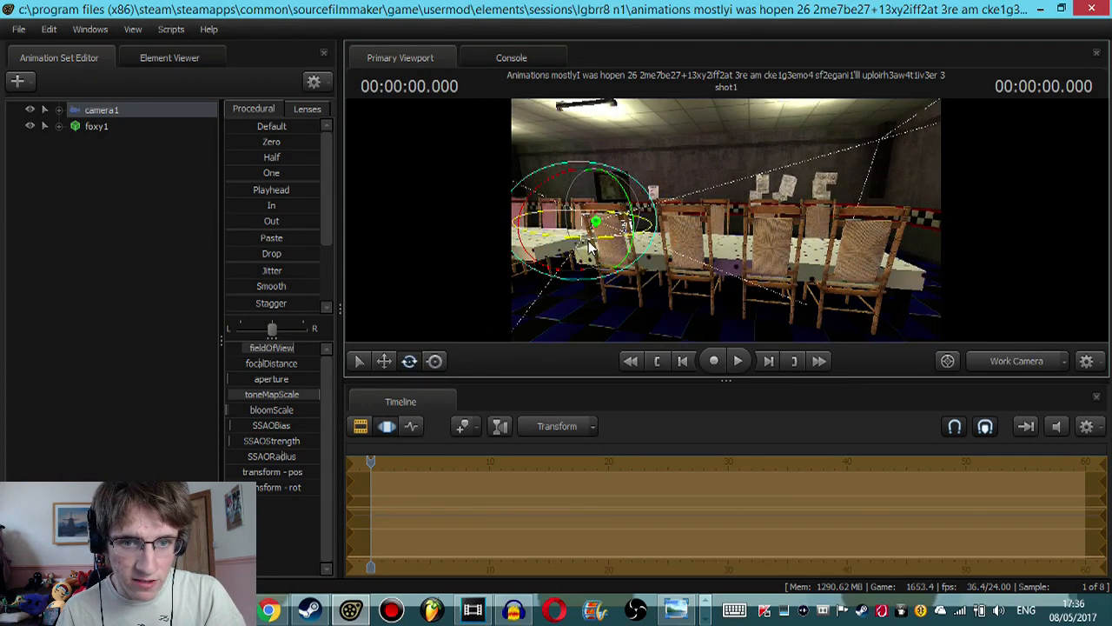
pyautogui.moveTo(614, 204); pyautogui.dragTo(486, 228)
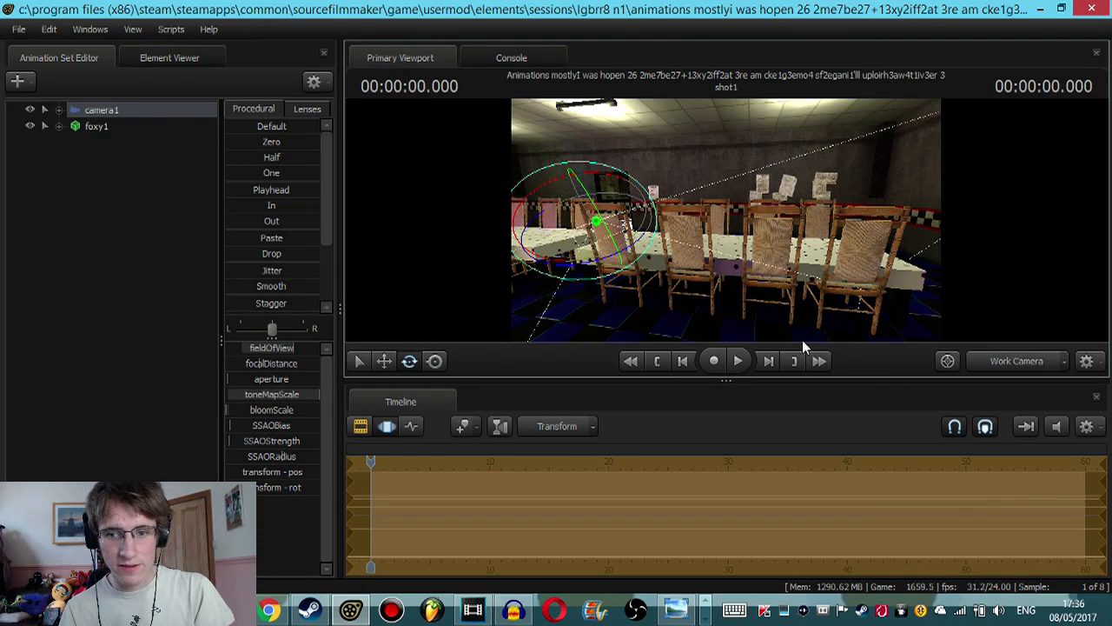
pyautogui.click(993, 362)
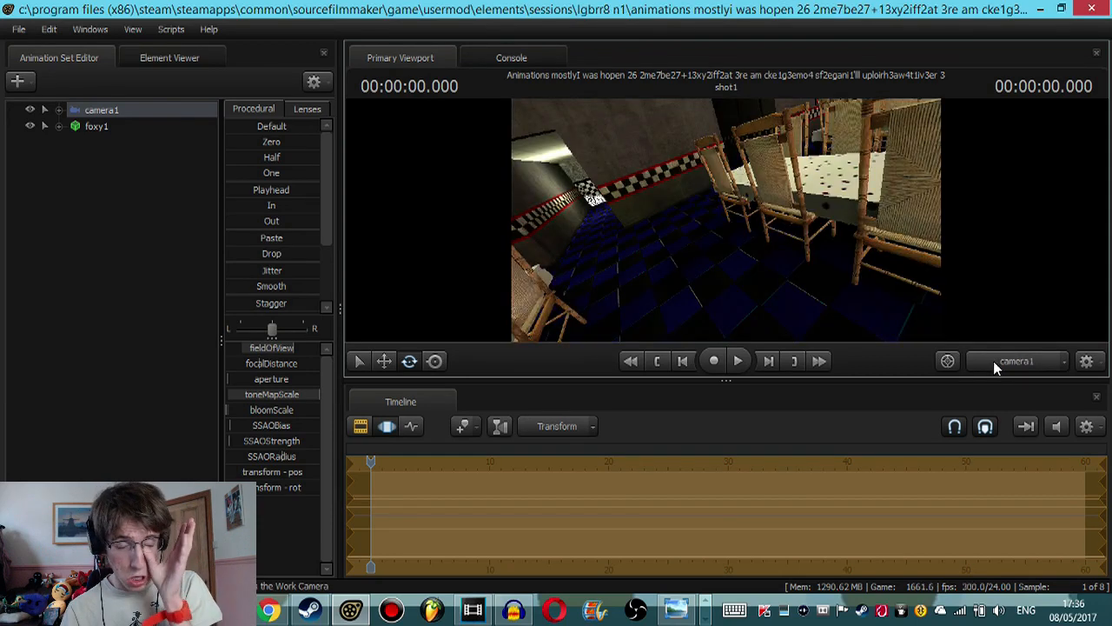
pyautogui.click(995, 363)
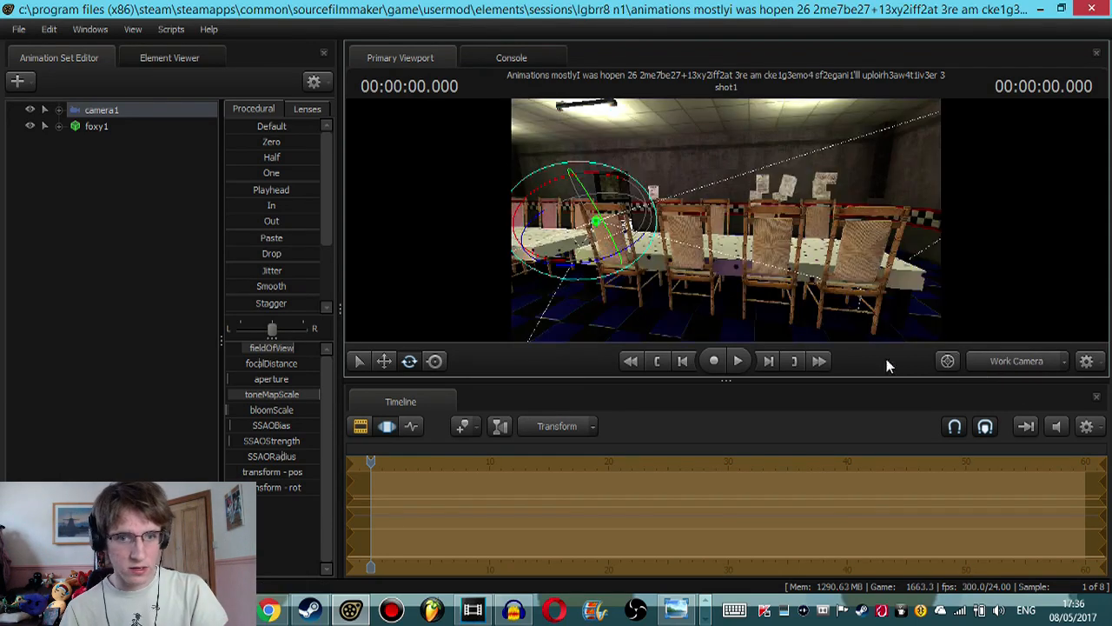
# Step: Move the tilted camera1 to the corridor entrance with the Move tool and compare its view with the Work Camera
pyautogui.click(384, 362)
pyautogui.moveTo(459, 296); pyautogui.dragTo(674, 298)
pyautogui.press('a')
pyautogui.moveTo(758, 250); pyautogui.dragTo(780, 255)
pyautogui.click(983, 361)
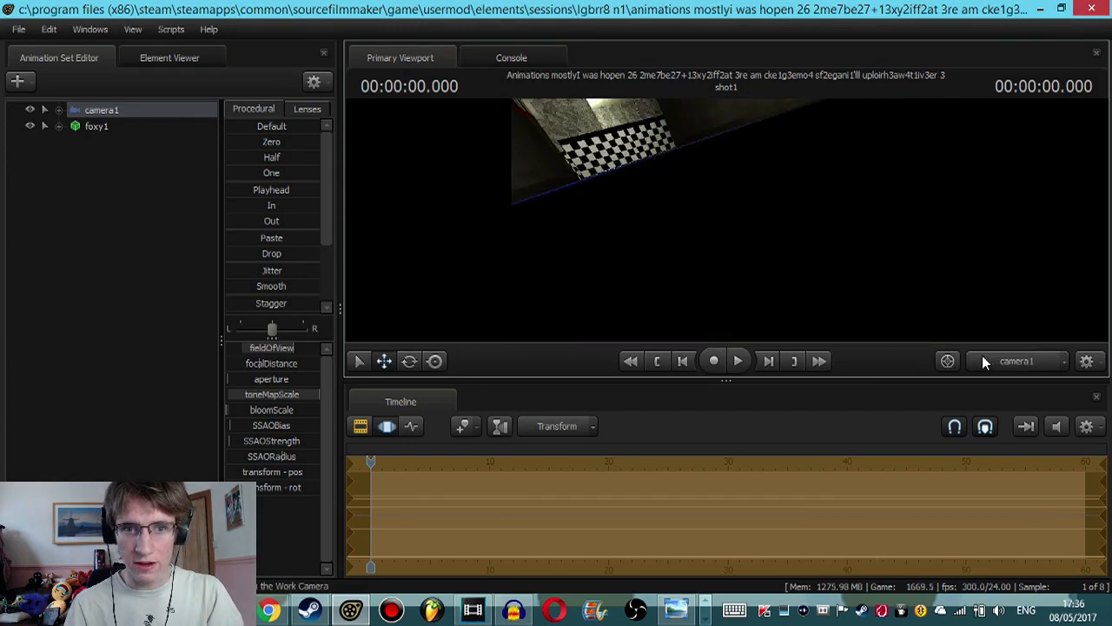
pyautogui.click(983, 358)
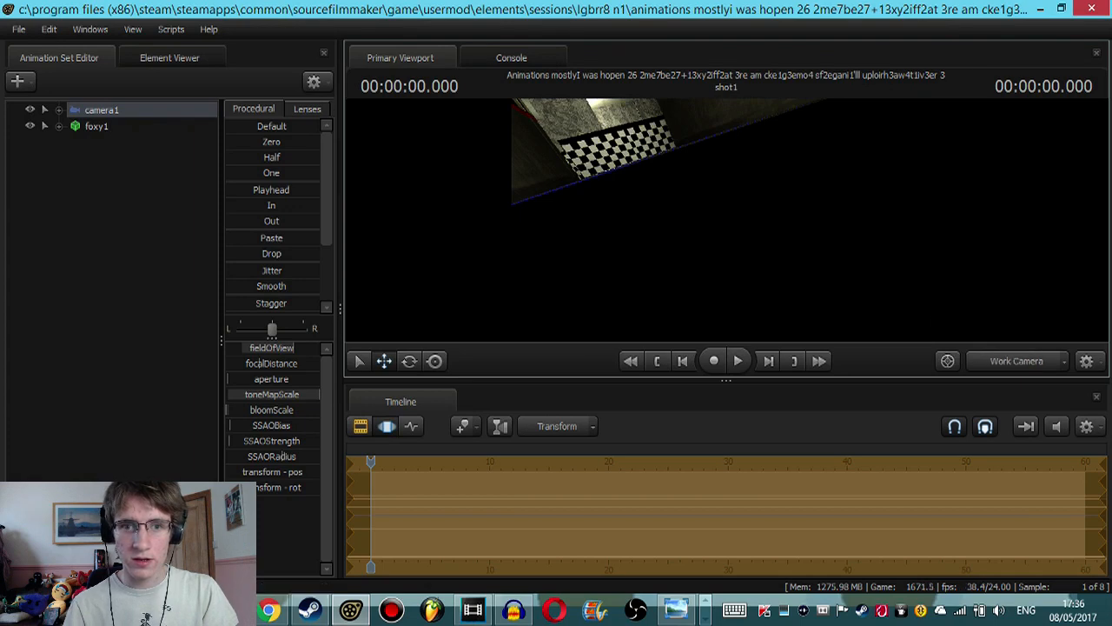
pyautogui.moveTo(727, 220); pyautogui.dragTo(740, 167)
pyautogui.click(1032, 371)
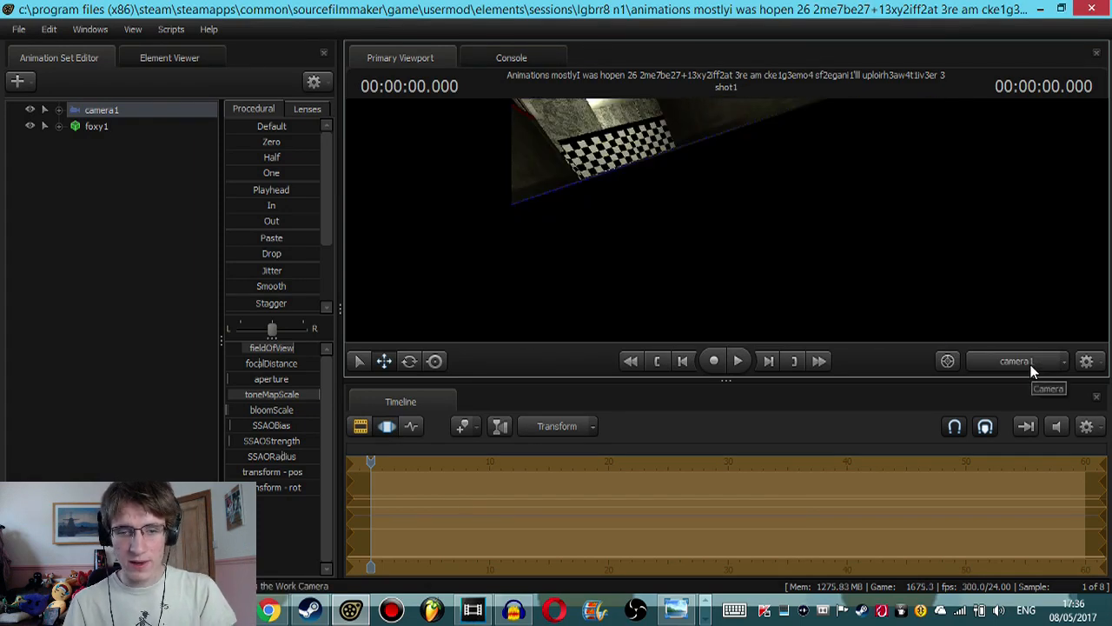
pyautogui.click(1033, 371)
# Step: Fly the Work Camera back across the dining room to look at the foxy1 model near the back wall
pyautogui.press('s')
pyautogui.moveTo(835, 265); pyautogui.dragTo(825, 260)
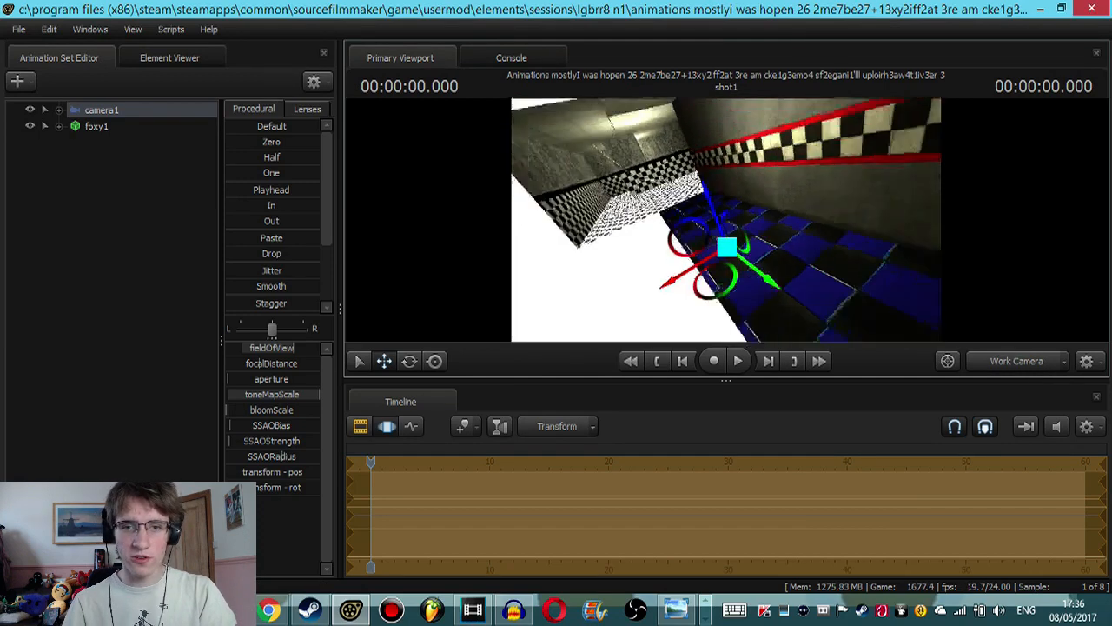
pyautogui.moveTo(727, 220); pyautogui.dragTo(815, 195)
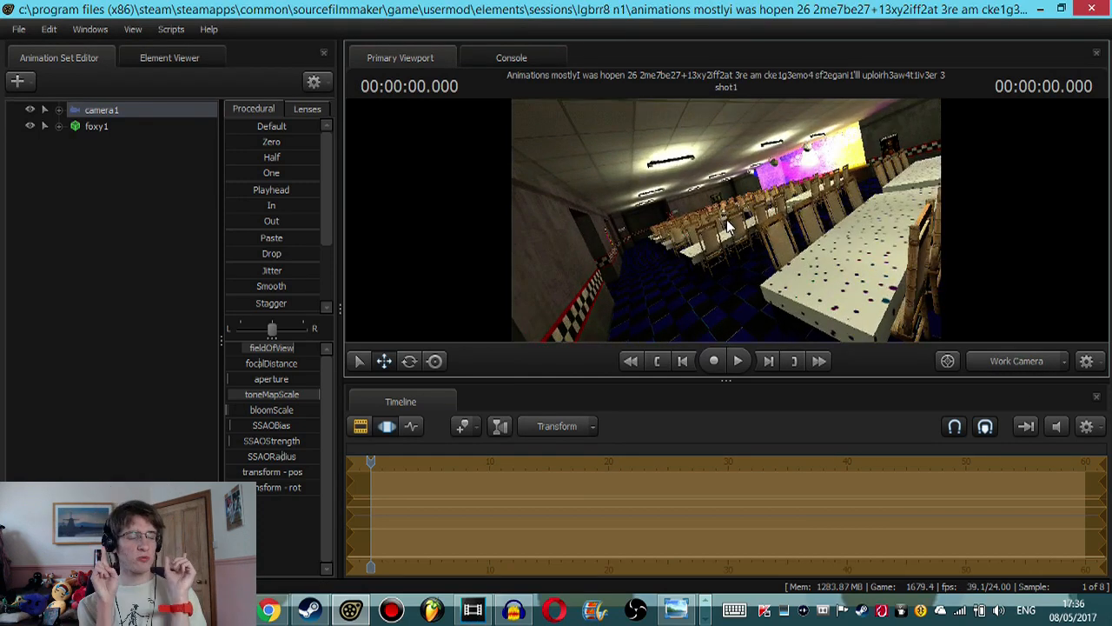
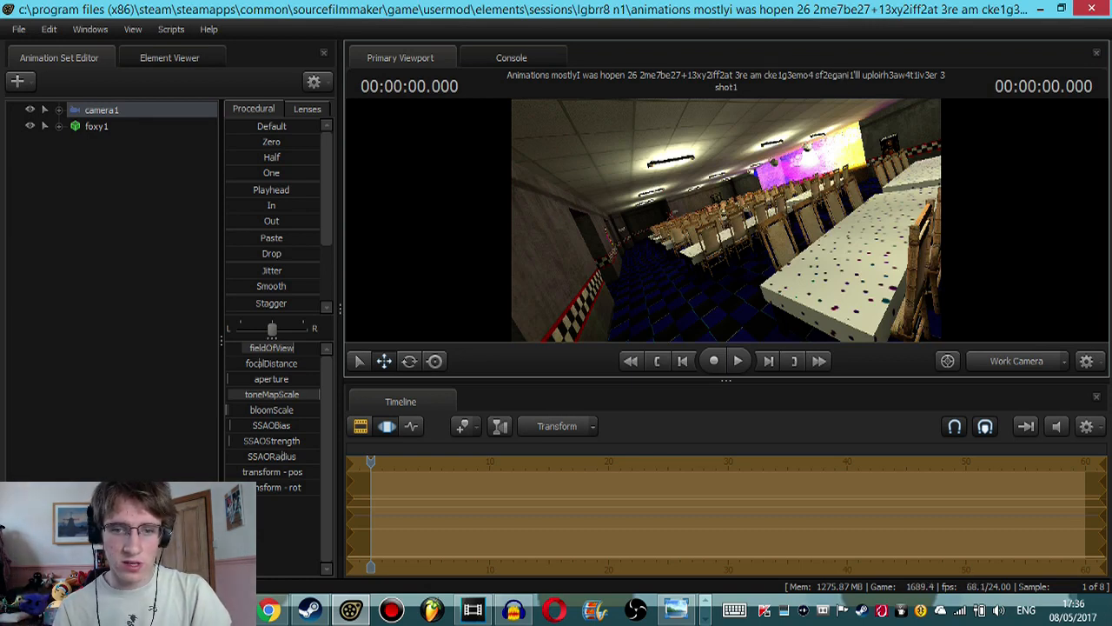
pyautogui.moveTo(726, 219)
pyautogui.mouseDown()
pyautogui.moveTo(739, 222)
pyautogui.moveTo(639, 218)
pyautogui.moveTo(808, 218)
pyautogui.moveTo(735, 220)
pyautogui.mouseUp()
pyautogui.press('r')
pyautogui.press('w')
pyautogui.press('w')
pyautogui.press('w')
pyautogui.press('s')
# Step: Switch to the YouTube live dashboard in Chrome and read through the recent live chat messages
pyautogui.click(269, 610)
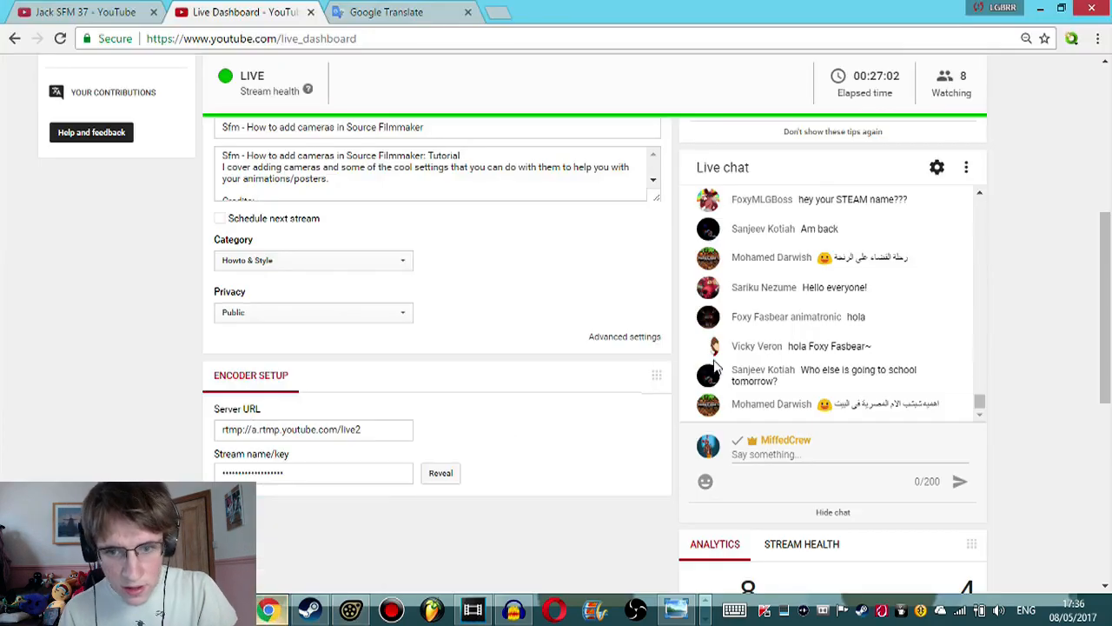
pyautogui.scroll(2, 877, 344)
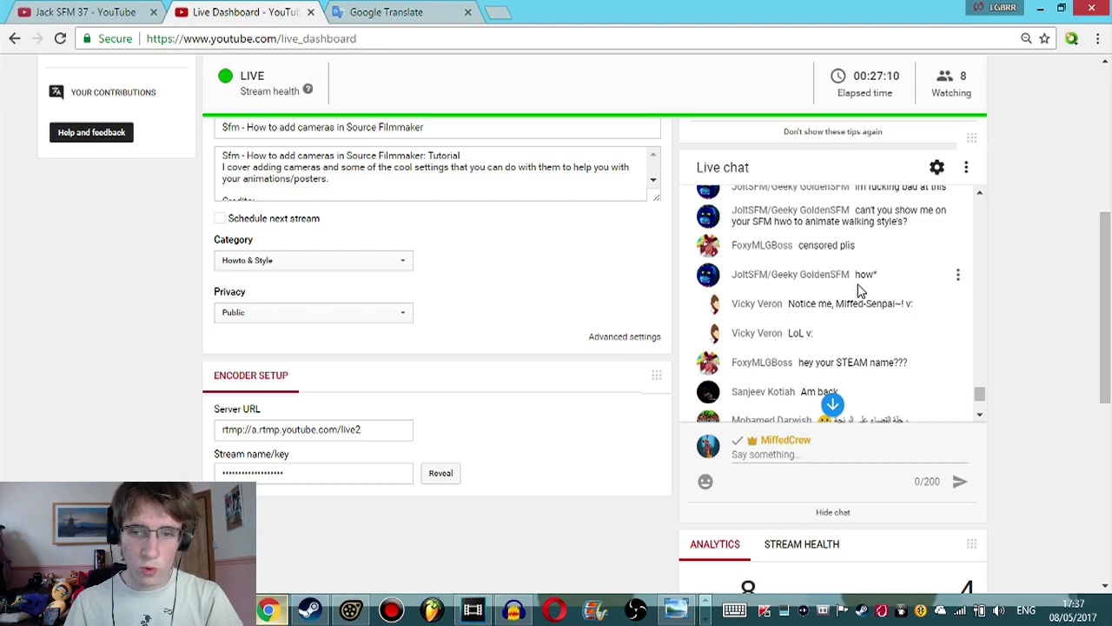
pyautogui.scroll(-3, 869, 300)
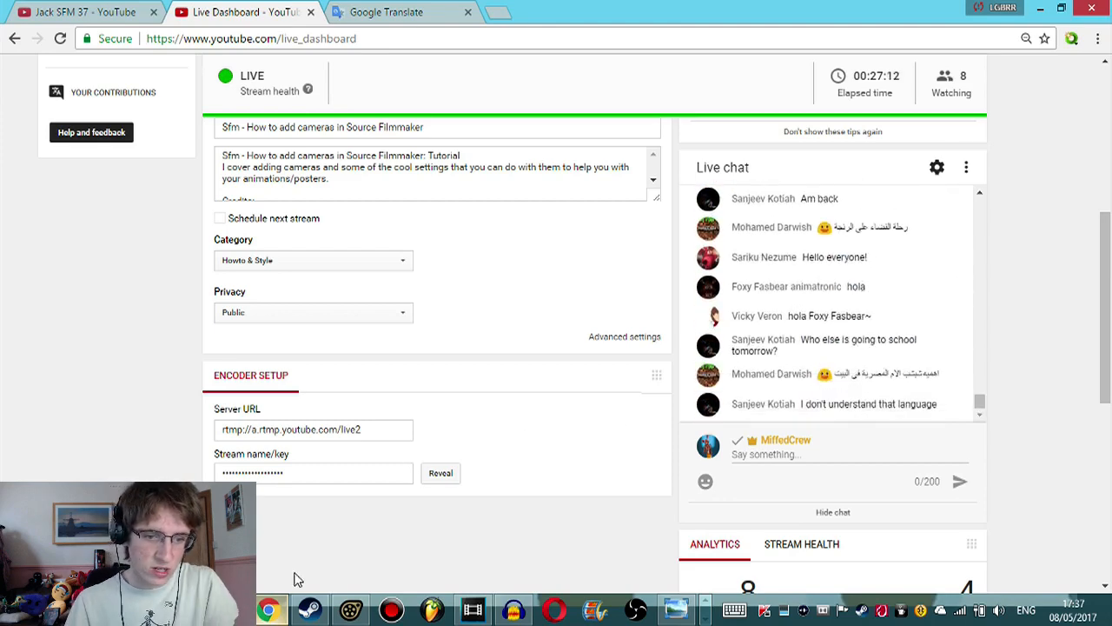
# Step: Return to Source Filmmaker and rotate foxy1's rootTransform about a quarter turn so the model stands in profile
pyautogui.click(335, 611)
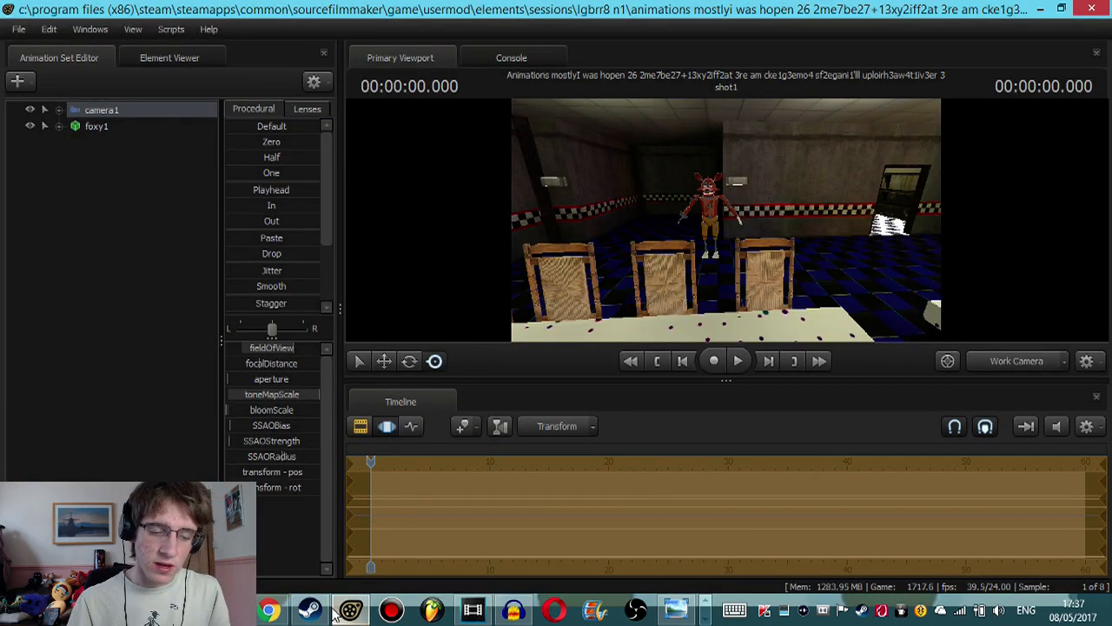
pyautogui.press('w')
pyautogui.moveTo(582, 229); pyautogui.dragTo(583, 246)
pyautogui.press('s')
pyautogui.keyDown('ctrl'); pyautogui.click(719, 250); pyautogui.keyUp('ctrl')
pyautogui.moveTo(720, 249); pyautogui.dragTo(702, 283)
pyautogui.click(409, 361)
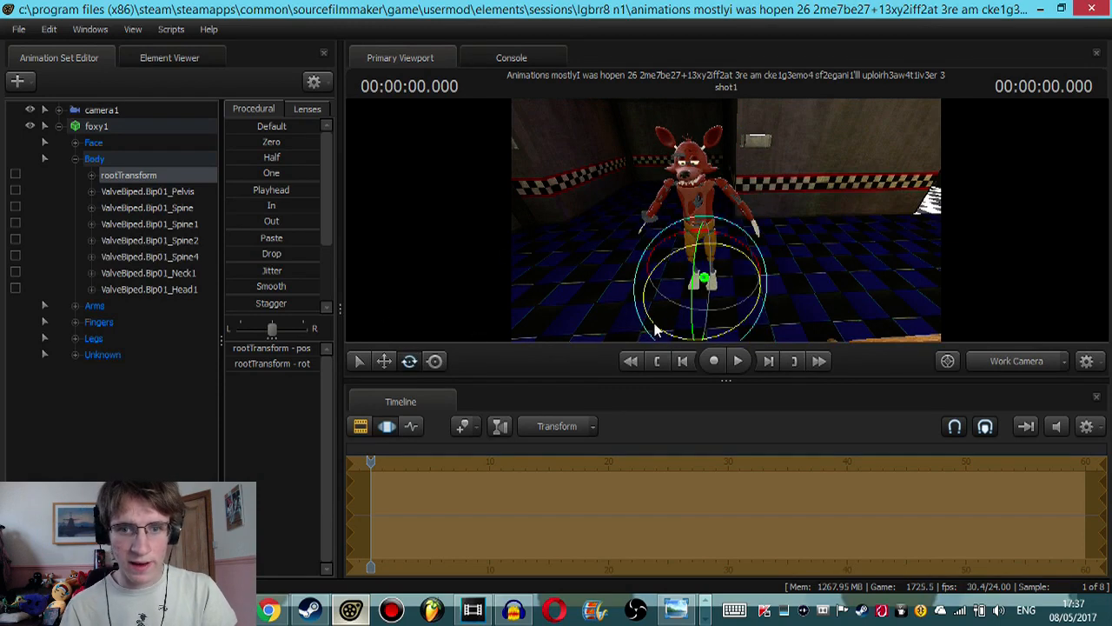
pyautogui.moveTo(669, 323); pyautogui.dragTo(743, 302)
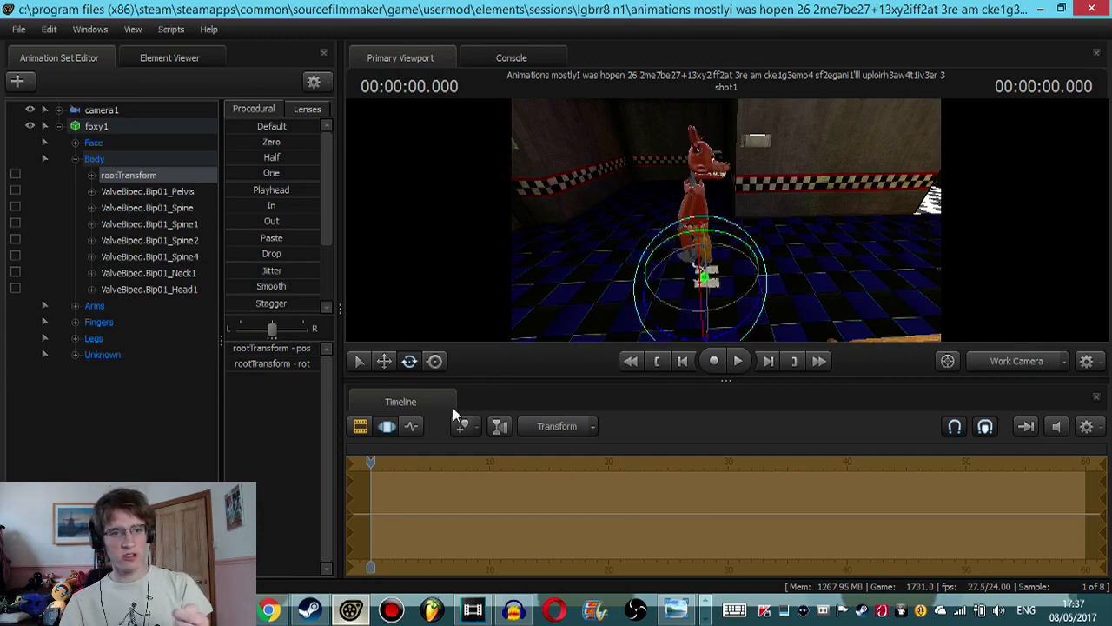
# Step: In the Graph Editor, select all of foxy1's controls and add a keyframe bookmark at frame 0
pyautogui.click(411, 426)
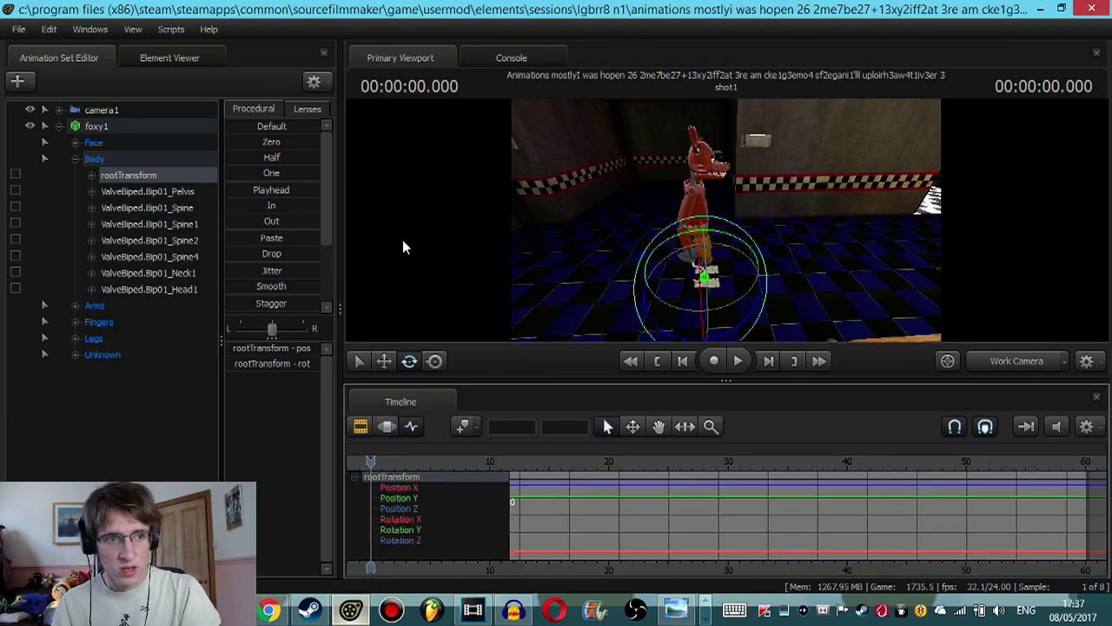
pyautogui.click(121, 127)
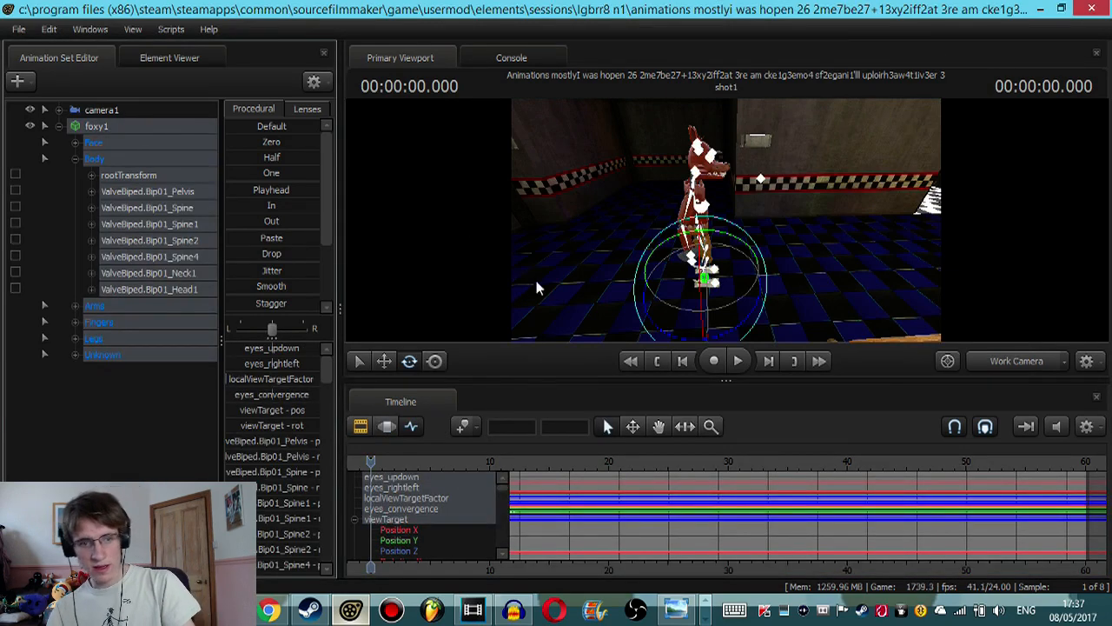
pyautogui.moveTo(522, 257); pyautogui.dragTo(678, 261)
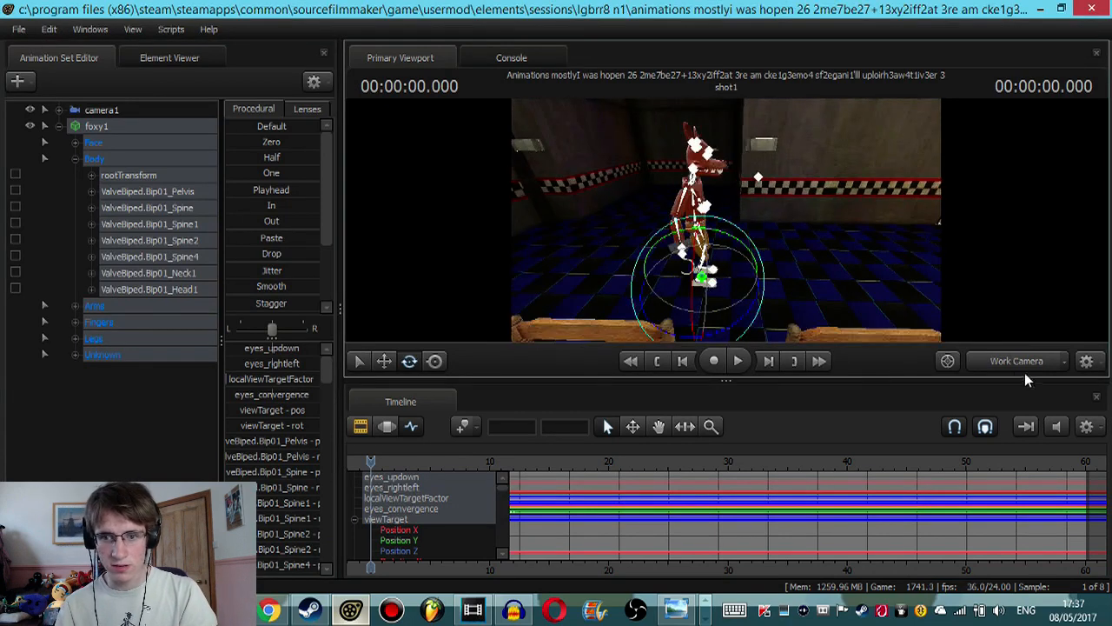
pyautogui.click(1016, 368)
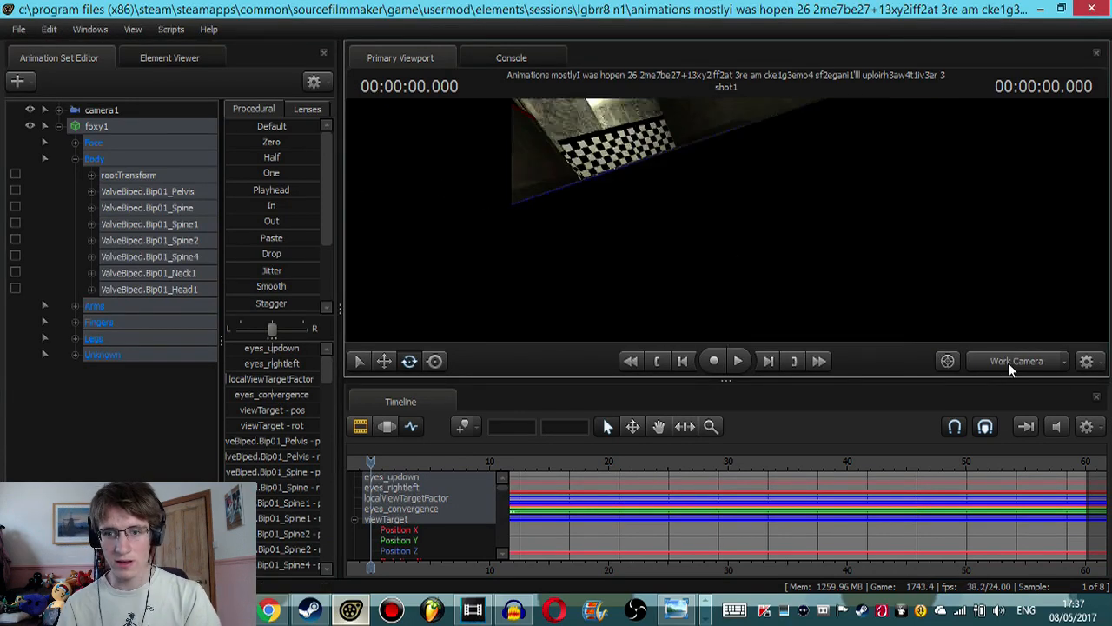
pyautogui.click(1008, 362)
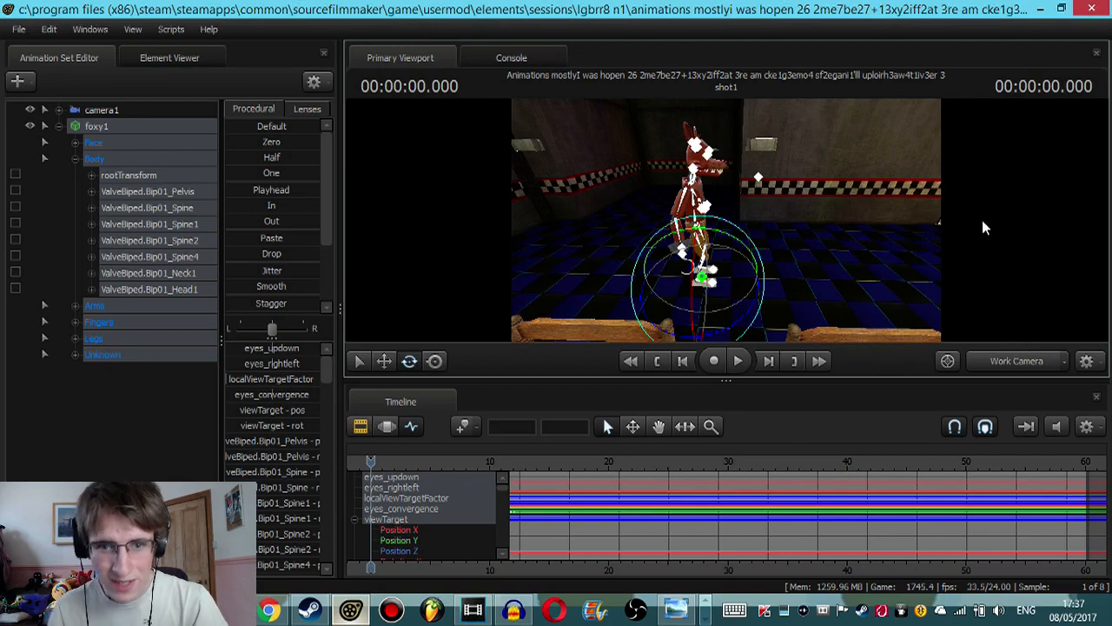
pyautogui.moveTo(982, 227); pyautogui.dragTo(669, 198)
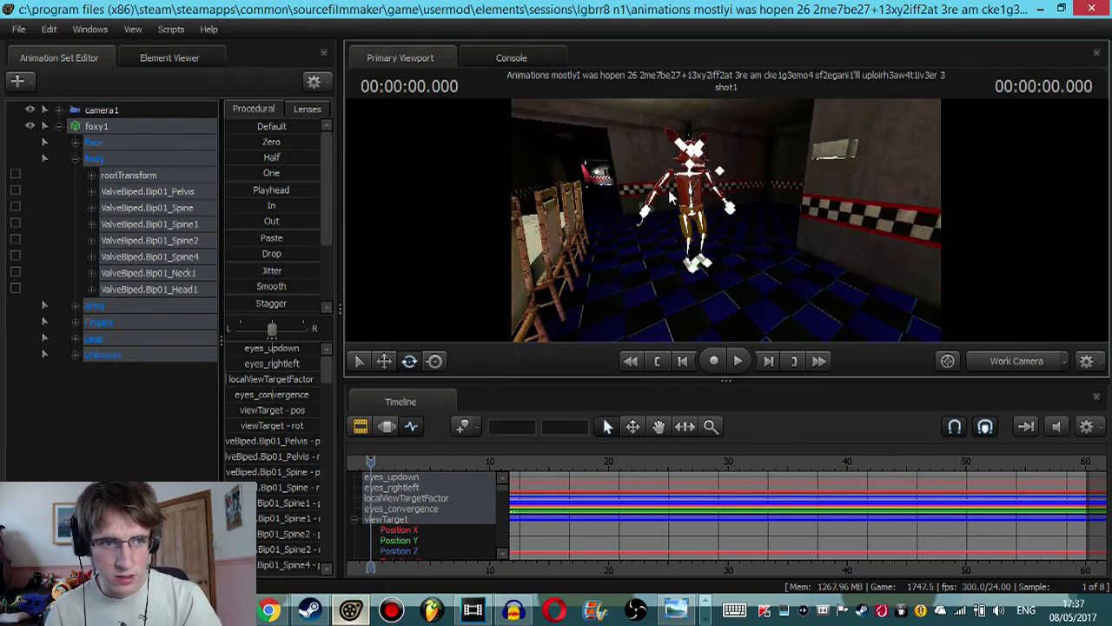
pyautogui.press('m')
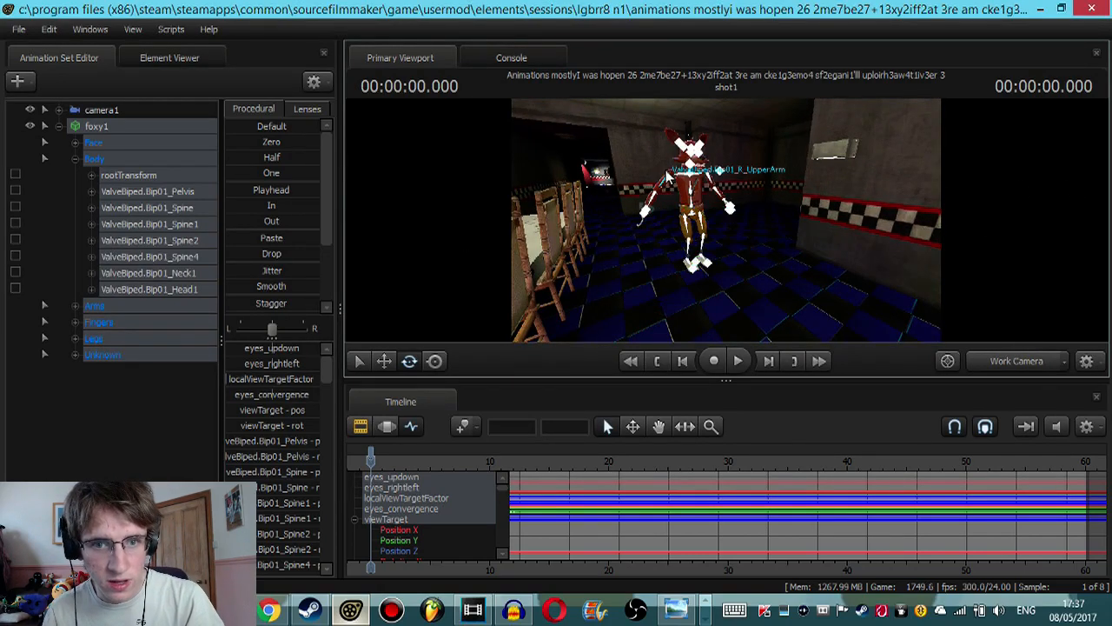
# Step: Rotate foxy1's right and left upper arms downward so they hang at the model's sides
pyautogui.click(668, 178)
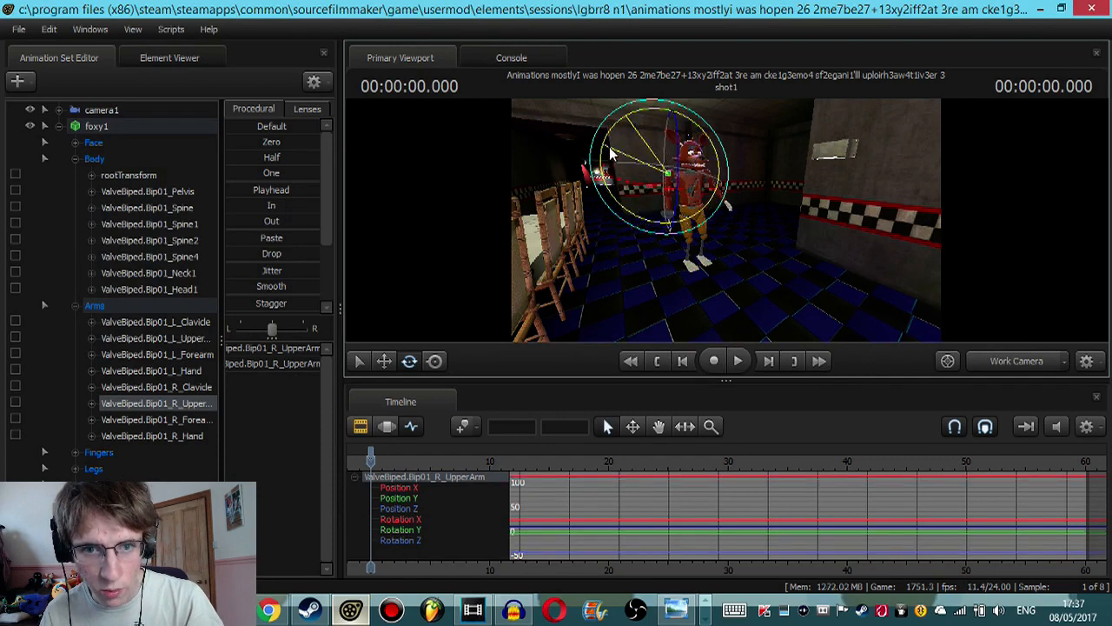
pyautogui.click(691, 159)
pyautogui.click(701, 182)
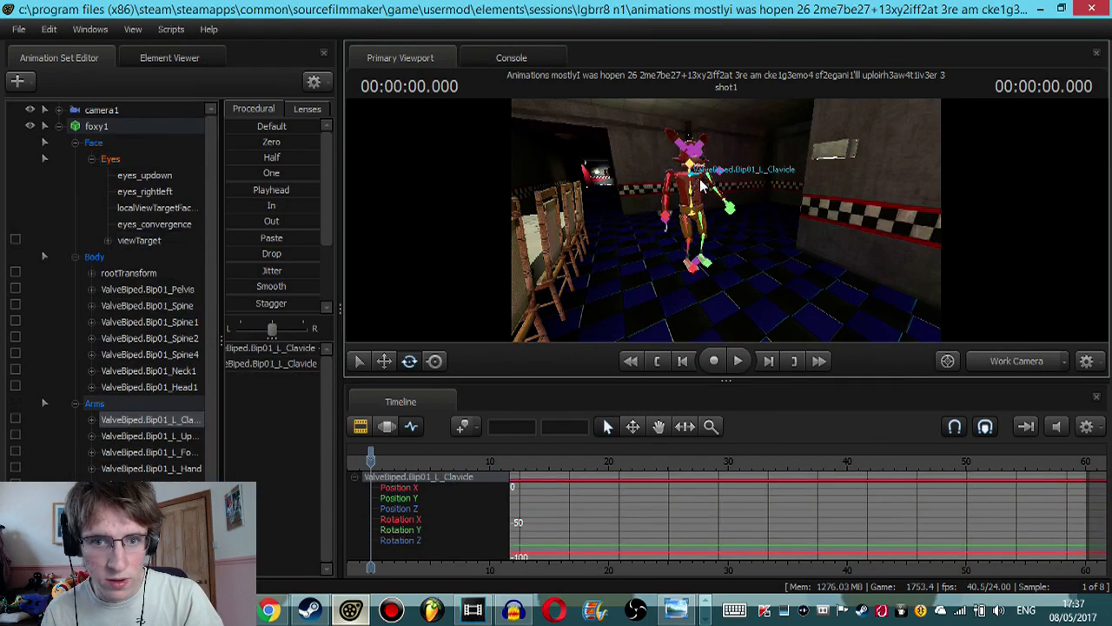
pyautogui.click(693, 169)
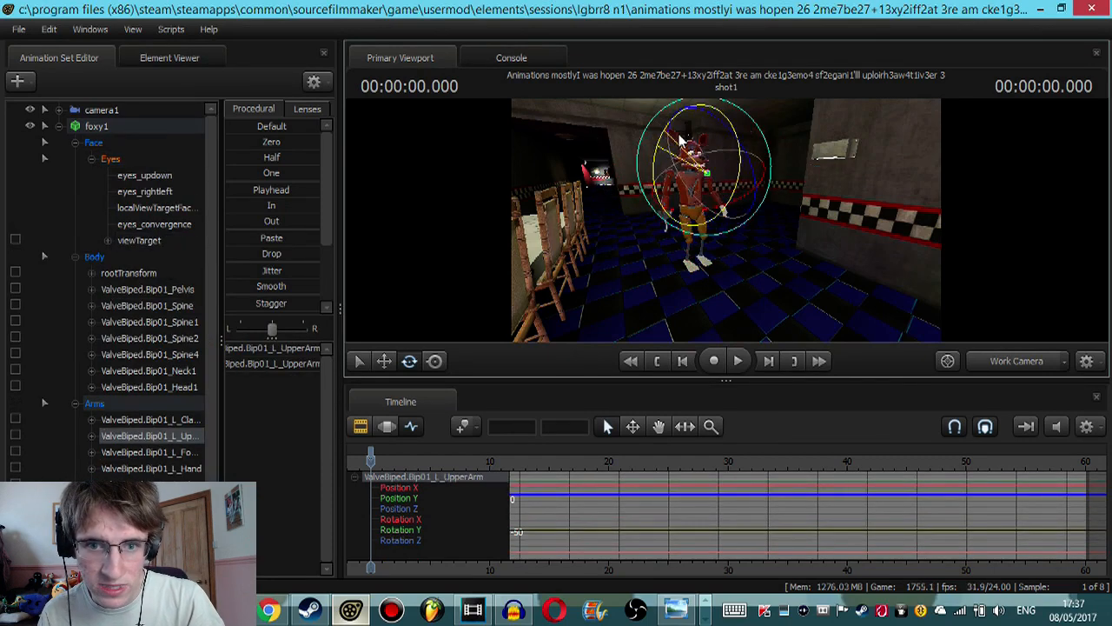
pyautogui.moveTo(686, 132); pyautogui.dragTo(690, 130)
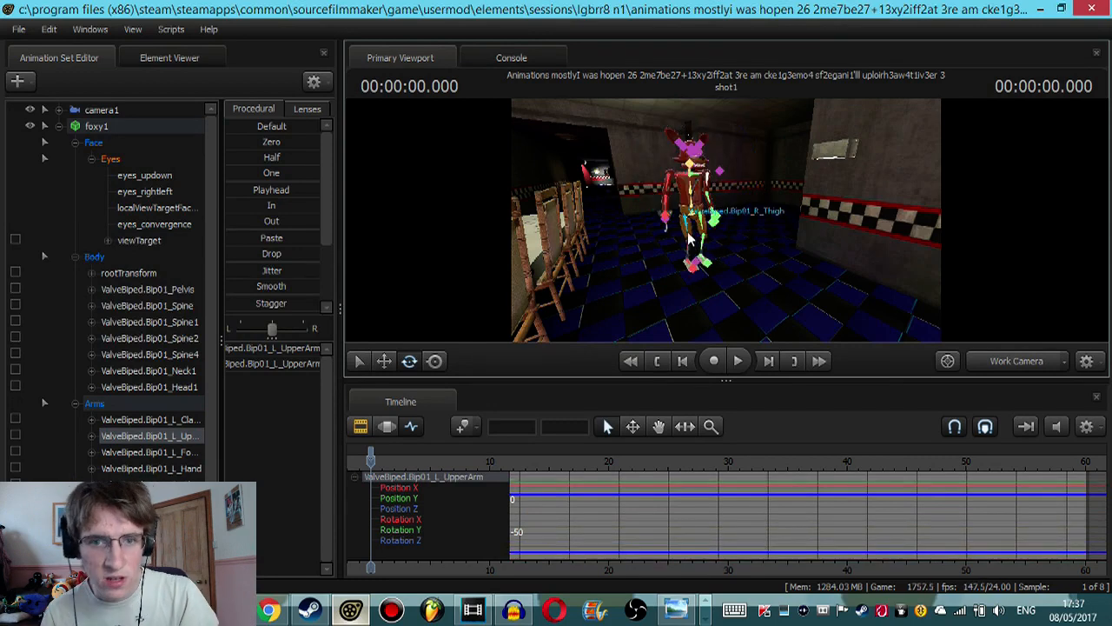
# Step: Rotate foxy1's left thigh forward to bring that leg into a stride at frame 0
pyautogui.click(707, 224)
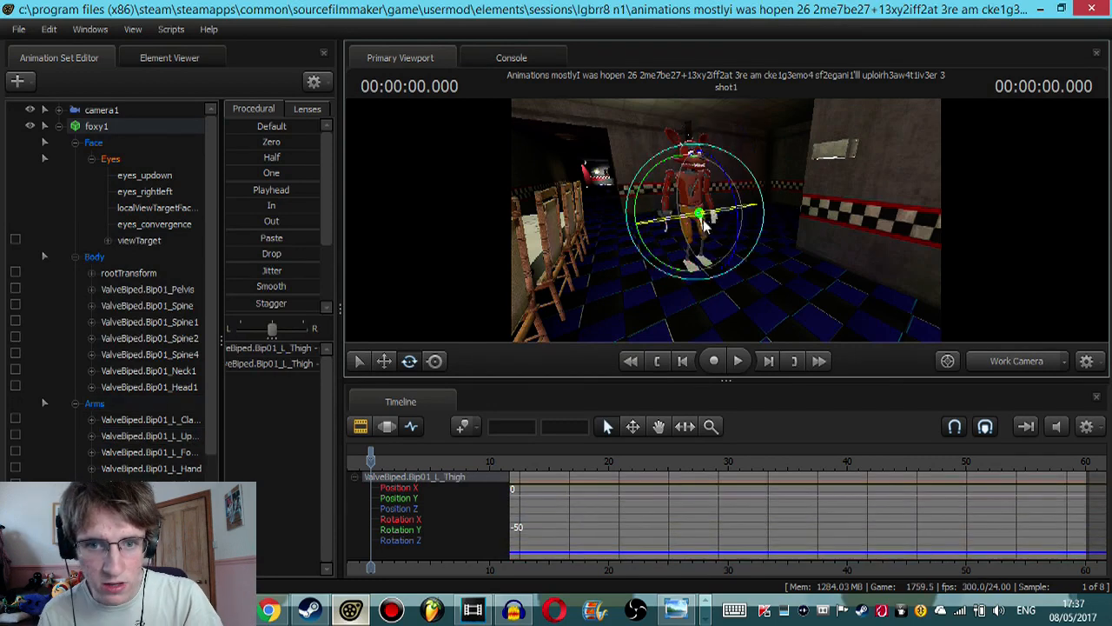
pyautogui.moveTo(737, 187); pyautogui.dragTo(695, 170)
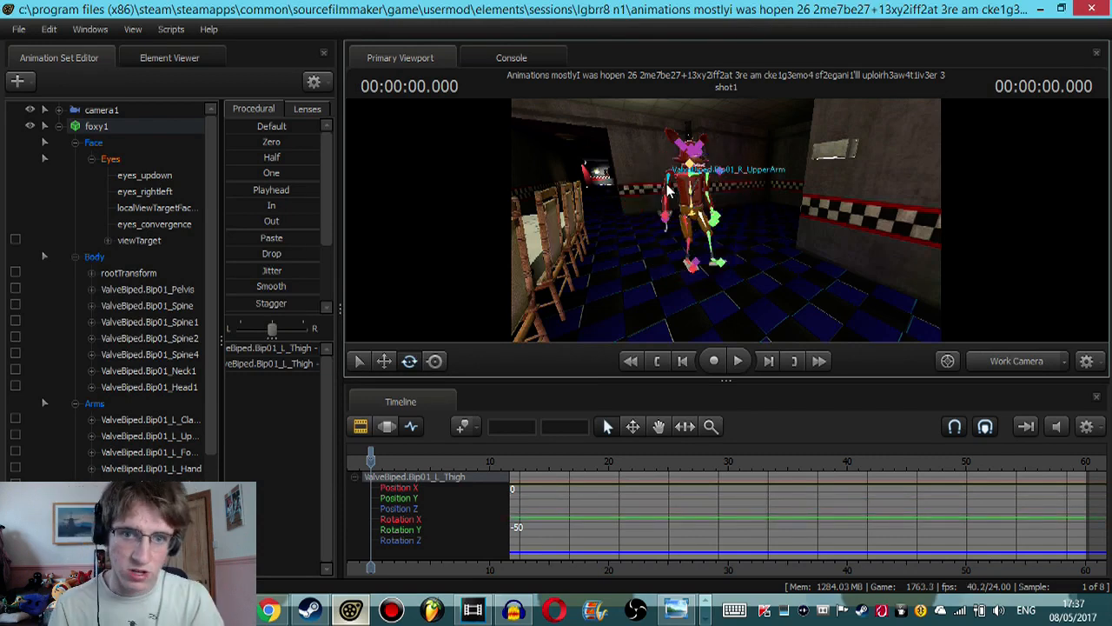
# Step: Rotate foxy1's right upper arm so that it swings backward behind the torso
pyautogui.click(667, 191)
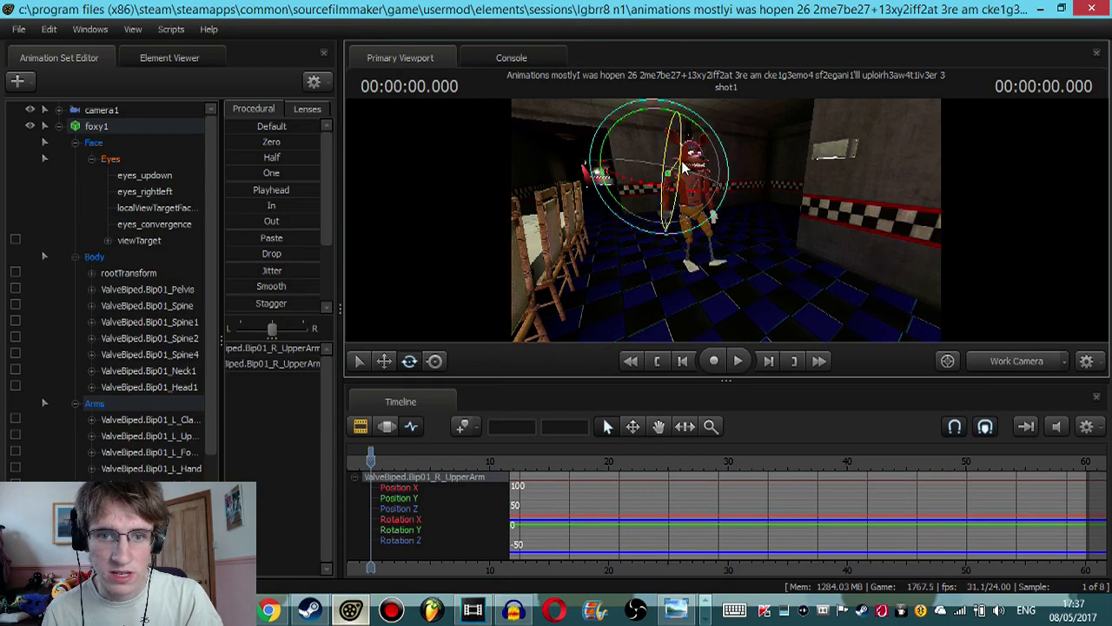
pyautogui.moveTo(684, 168); pyautogui.dragTo(687, 199)
pyautogui.moveTo(839, 218); pyautogui.dragTo(860, 219)
pyautogui.press('w')
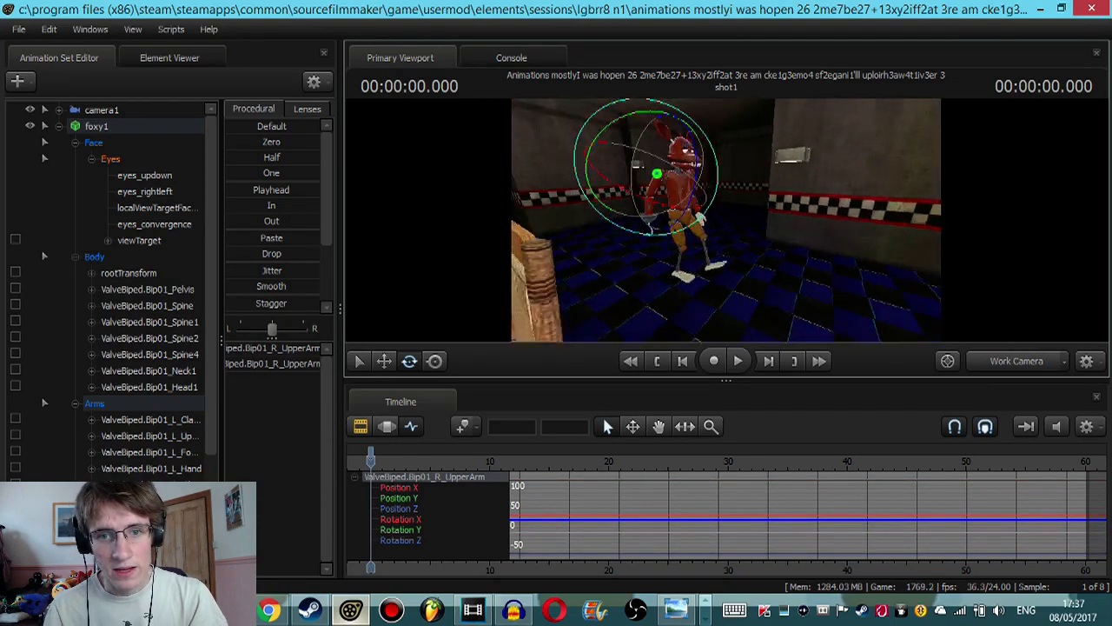
pyautogui.press('a')
pyautogui.moveTo(727, 220)
pyautogui.mouseDown()
pyautogui.moveTo(756, 221)
pyautogui.moveTo(721, 222)
pyautogui.mouseUp()
pyautogui.press('w')
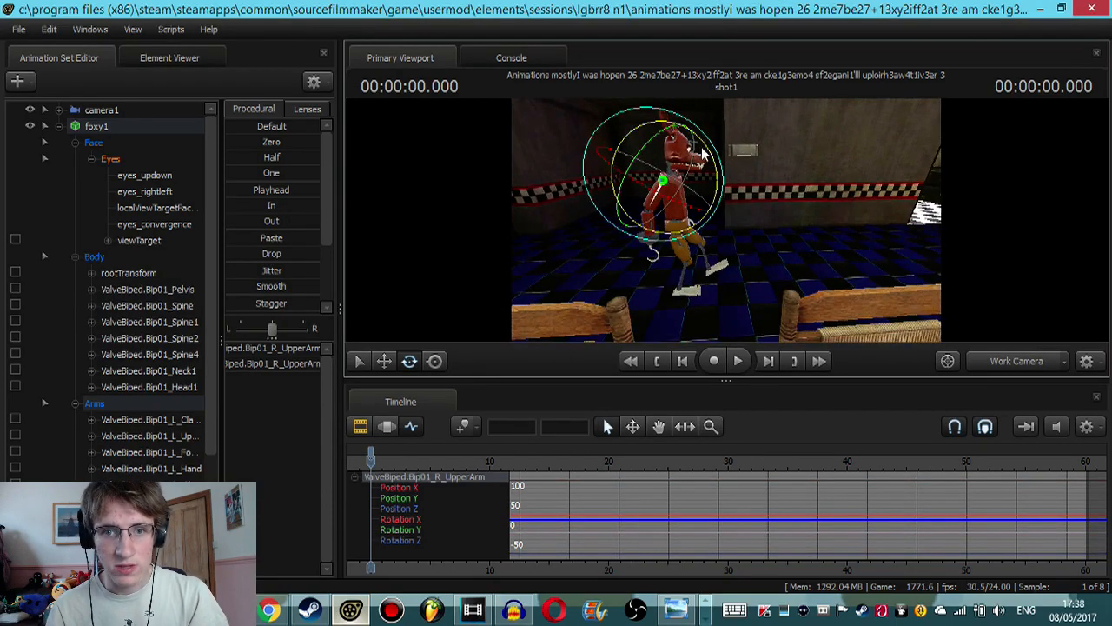
pyautogui.moveTo(704, 155); pyautogui.dragTo(709, 159)
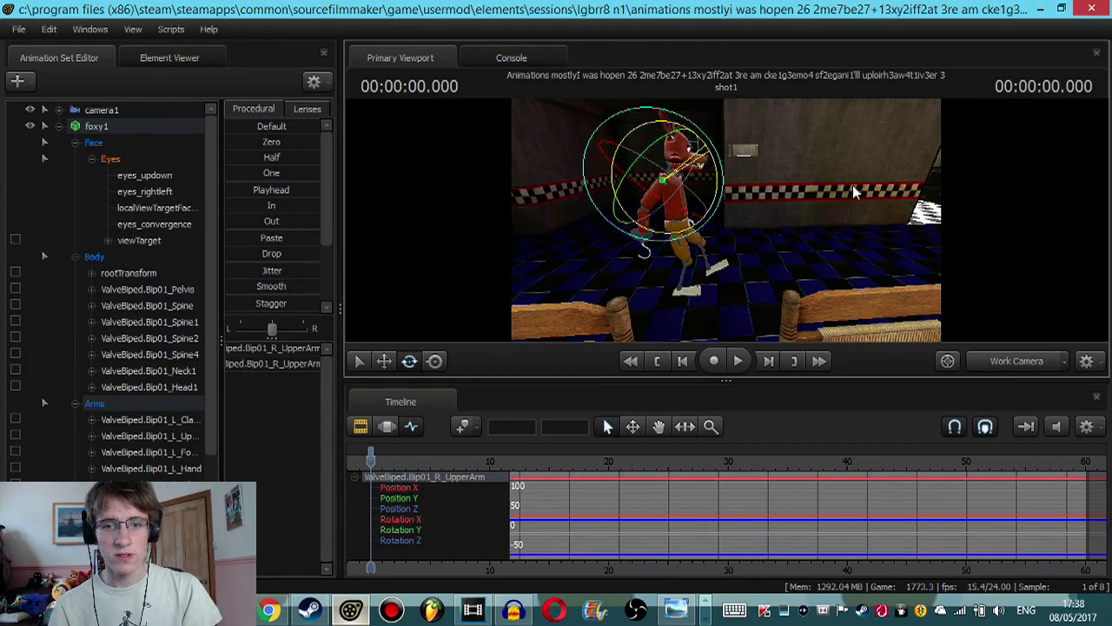
# Step: Adjust the swing of foxy1's right upper arm again and check the pose from the side and front
pyautogui.press('d')
pyautogui.moveTo(855, 193)
pyautogui.mouseDown()
pyautogui.moveTo(795, 193)
pyautogui.moveTo(853, 189)
pyautogui.mouseUp()
pyautogui.press('a')
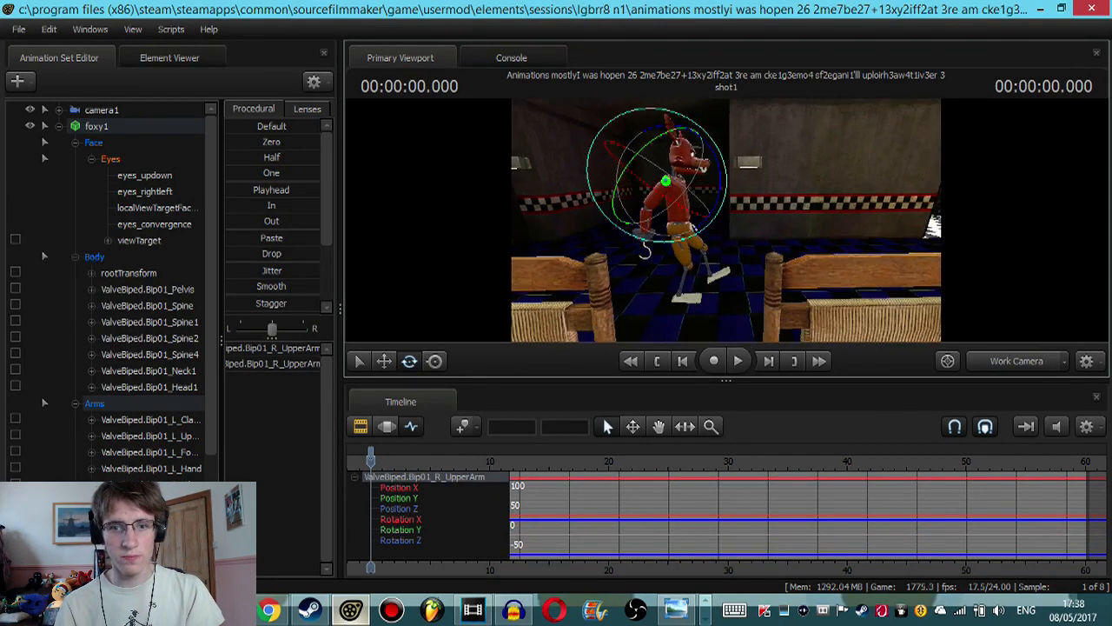
pyautogui.keyDown('alt'); pyautogui.moveTo(725, 281); pyautogui.dragTo(731, 286); pyautogui.keyUp('alt')
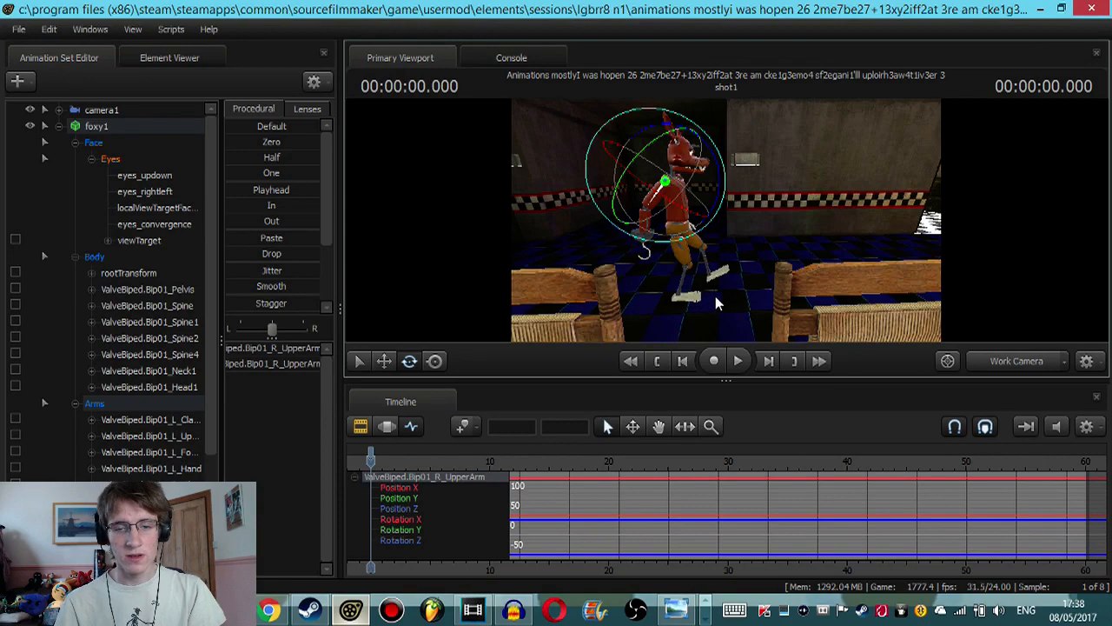
pyautogui.press('d')
pyautogui.moveTo(823, 251); pyautogui.dragTo(728, 223)
pyautogui.press('a')
pyautogui.press('w')
pyautogui.press('s')
pyautogui.press('w')
pyautogui.press('s')
pyautogui.press('ctrl')
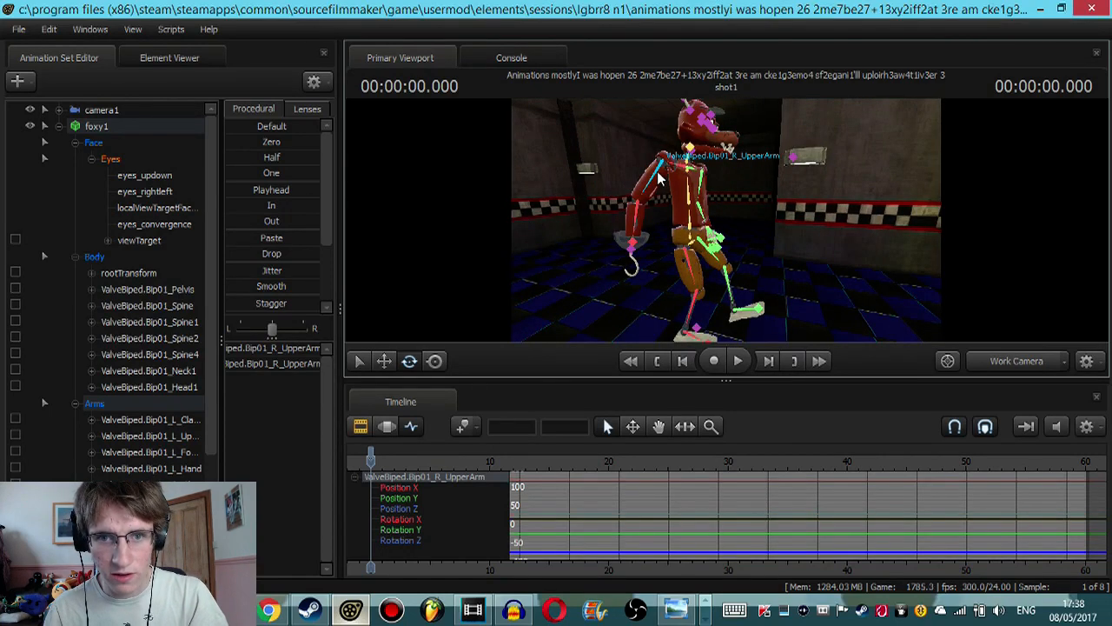
pyautogui.moveTo(708, 147); pyautogui.dragTo(695, 86)
pyautogui.press('d')
pyautogui.moveTo(868, 203); pyautogui.dragTo(725, 222)
# Step: Select foxy1's left thigh, right upper arm, right thigh and left upper arm in turn to point out the opposing limb pairs
pyautogui.press('ctrl')
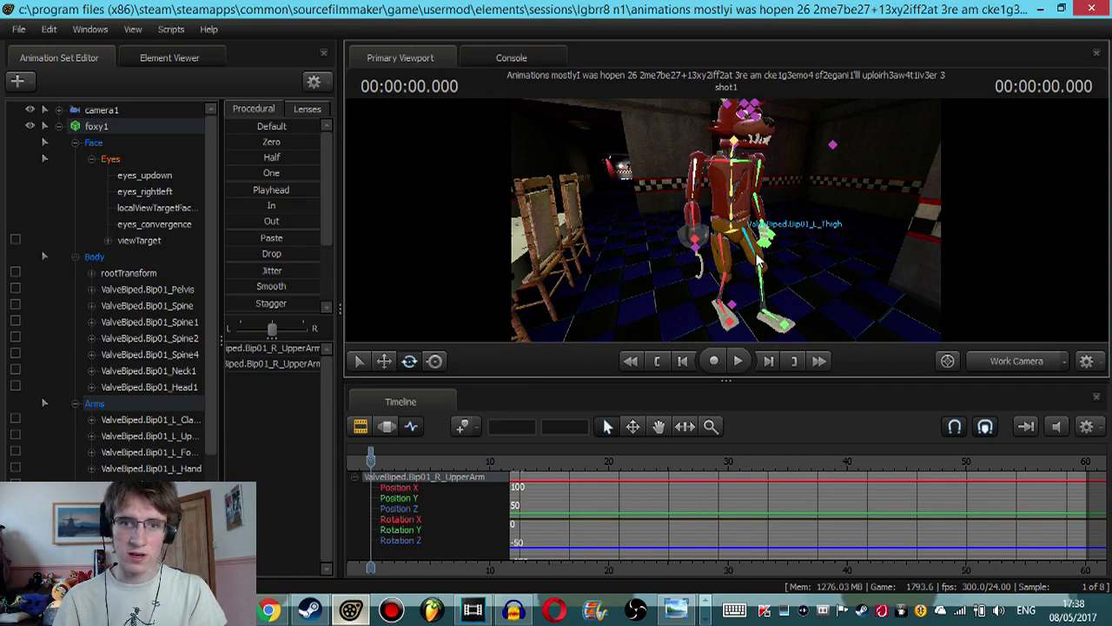
pyautogui.click(758, 259)
pyautogui.click(695, 194)
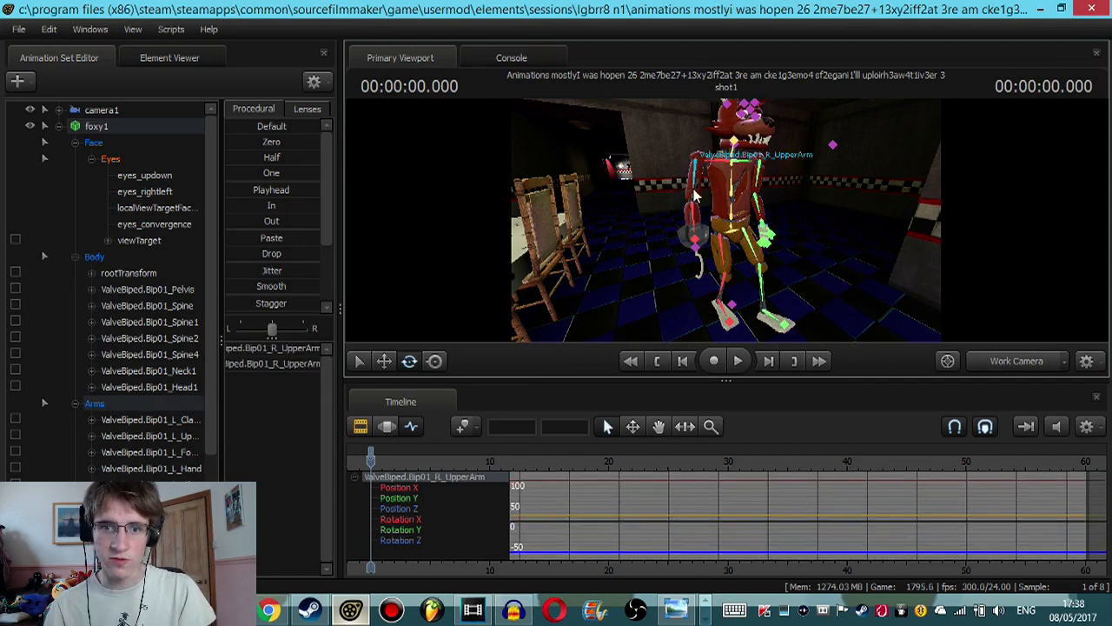
pyautogui.click(728, 259)
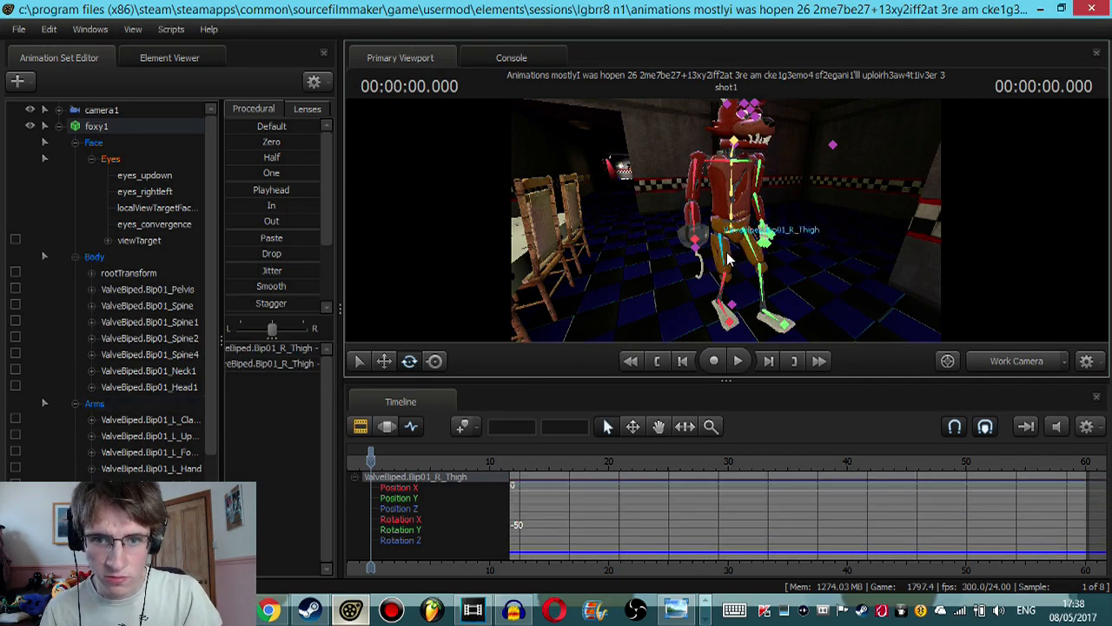
pyautogui.click(756, 167)
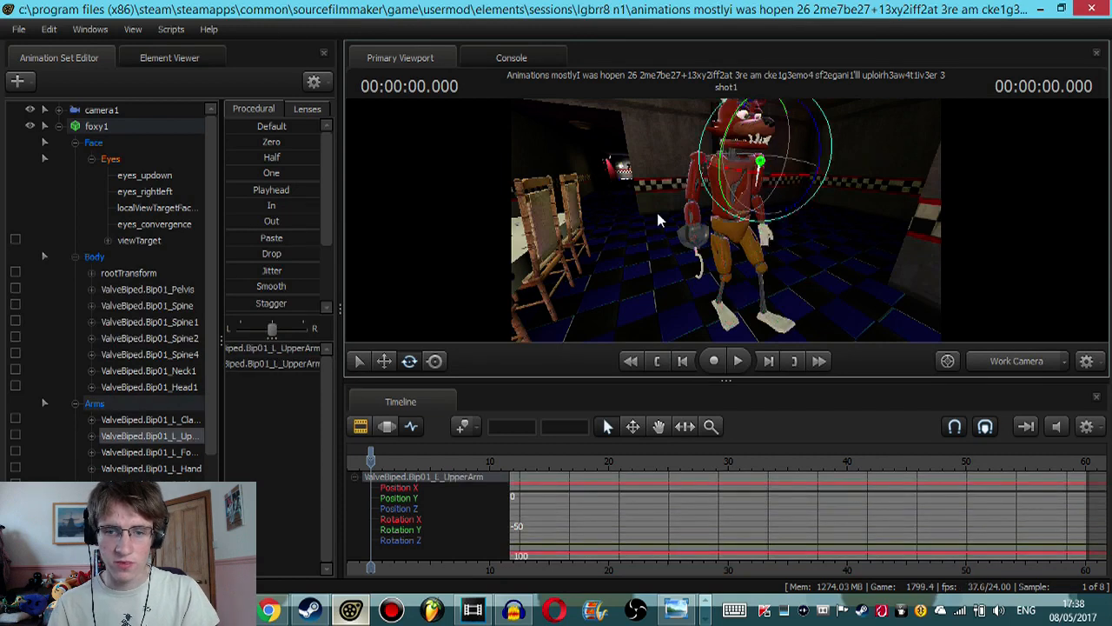
pyautogui.click(728, 259)
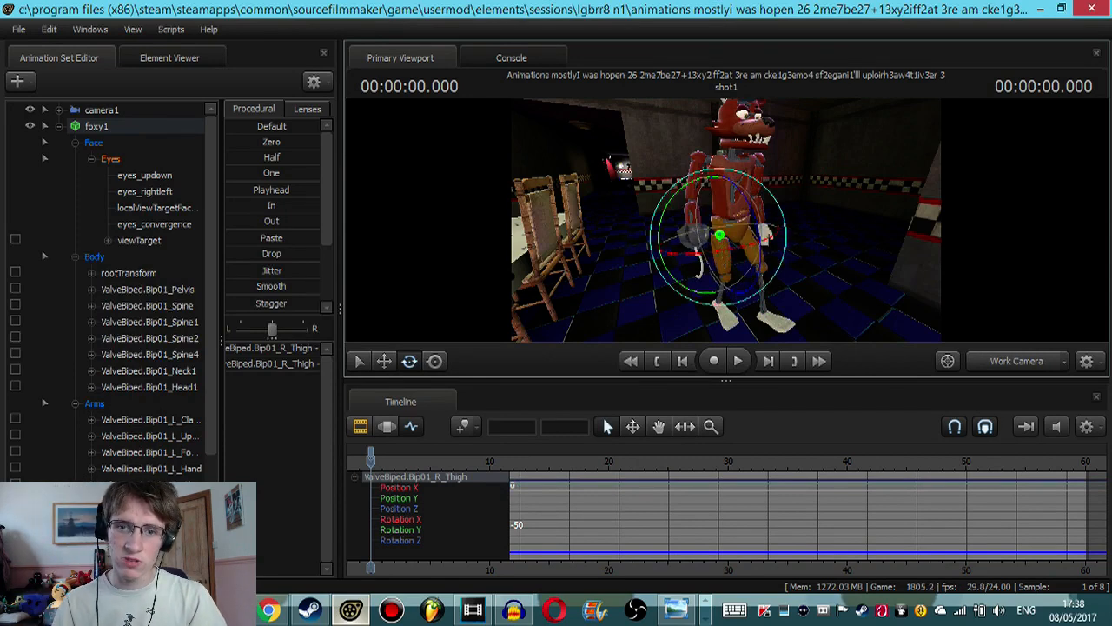
# Step: Rotate Foxy's right thigh backward and left thigh forward to form a walking stride at the start of the shot
pyautogui.keyDown('alt'); pyautogui.moveTo(631, 239); pyautogui.dragTo(749, 231); pyautogui.keyUp('alt')
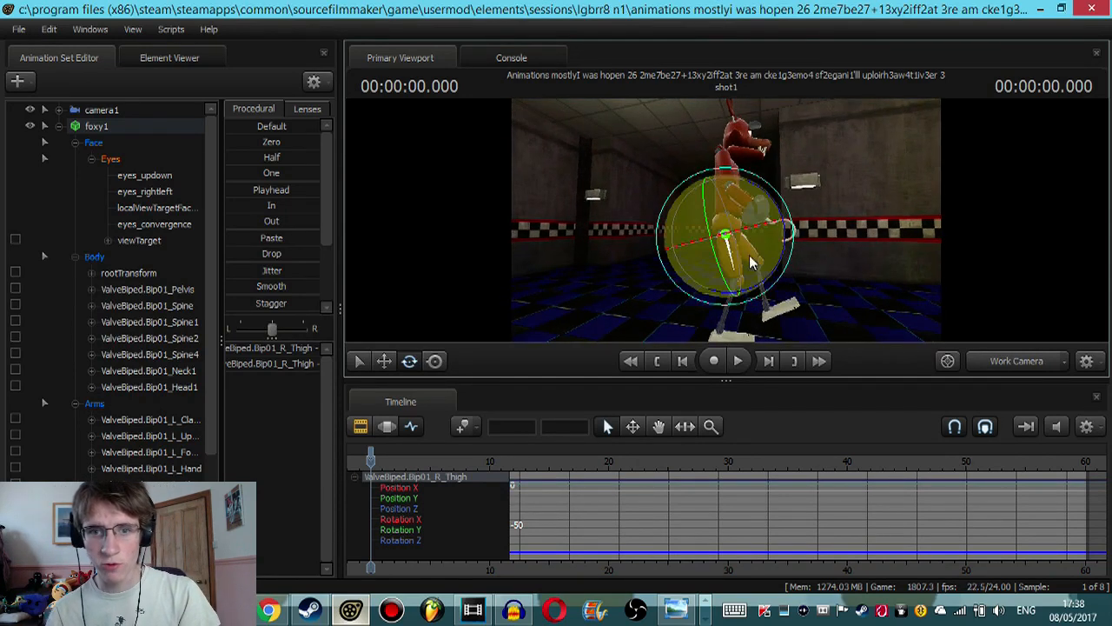
pyautogui.keyDown('ctrl'); pyautogui.click(750, 259); pyautogui.keyUp('ctrl')
pyautogui.keyDown('alt'); pyautogui.moveTo(591, 266); pyautogui.dragTo(726, 221); pyautogui.keyUp('alt')
pyautogui.keyDown('ctrl'); pyautogui.click(732, 253); pyautogui.keyUp('ctrl')
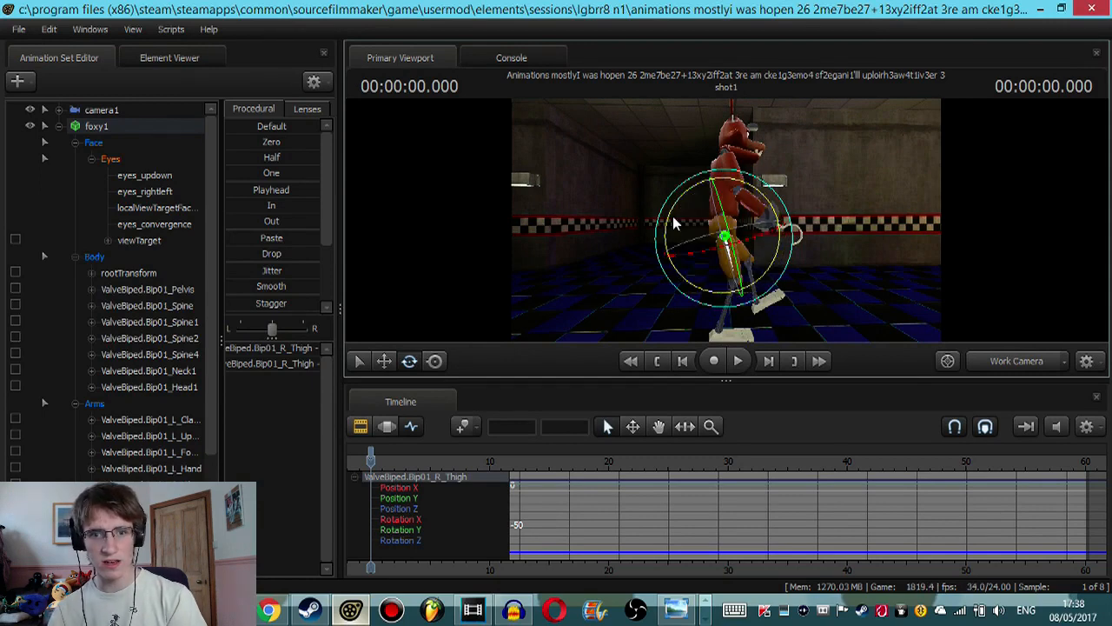
pyautogui.moveTo(677, 223); pyautogui.dragTo(698, 209)
pyautogui.keyDown('ctrl'); pyautogui.click(744, 250); pyautogui.keyUp('ctrl')
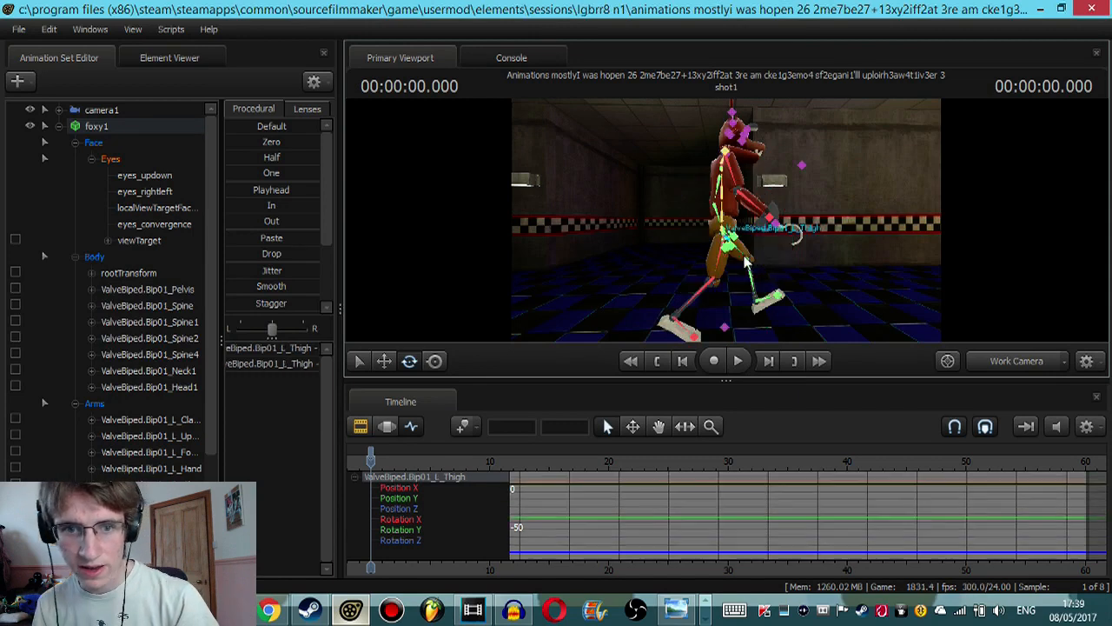
pyautogui.keyDown('ctrl'); pyautogui.click(717, 264); pyautogui.keyUp('ctrl')
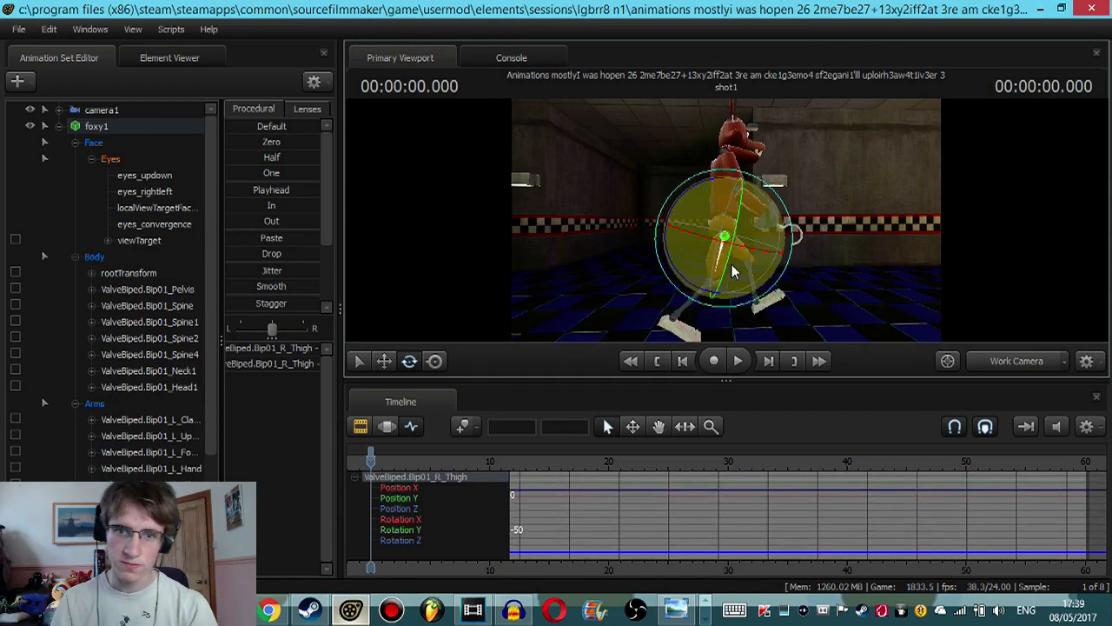
# Step: Rotate Foxy's right upper arm slightly forward and swing the left upper arm backward to counter the leg stride
pyautogui.moveTo(935, 259)
pyautogui.keyDown('alt'); pyautogui.mouseDown()
pyautogui.moveTo(825, 270)
pyautogui.moveTo(934, 273)
pyautogui.mouseUp(); pyautogui.keyUp('alt')
pyautogui.keyDown('ctrl'); pyautogui.click(717, 185); pyautogui.keyUp('ctrl')
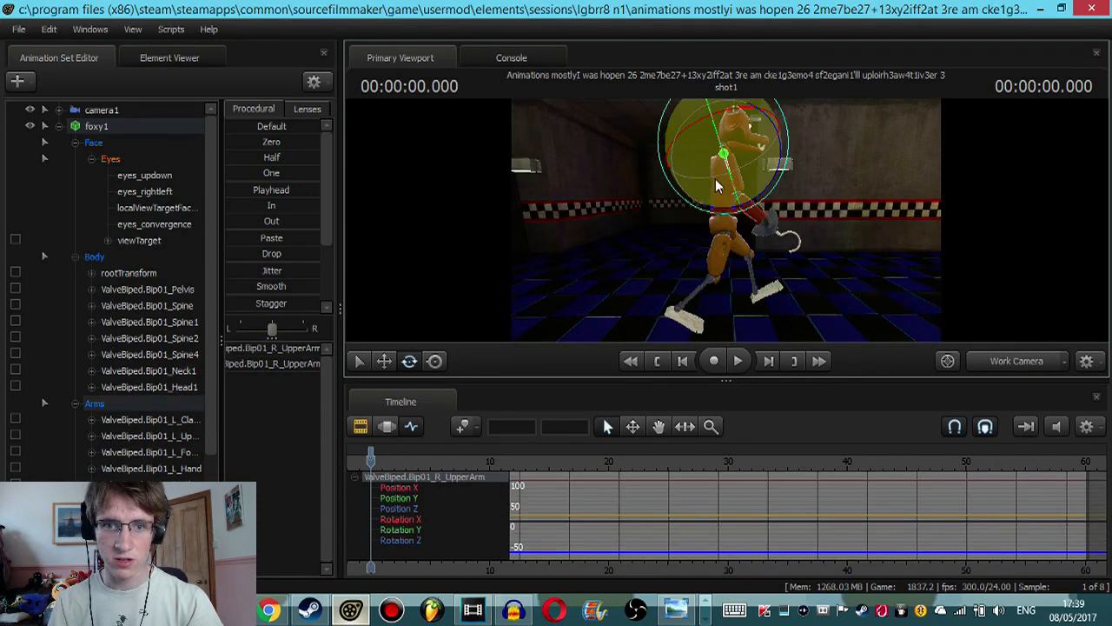
pyautogui.moveTo(705, 211); pyautogui.dragTo(706, 214)
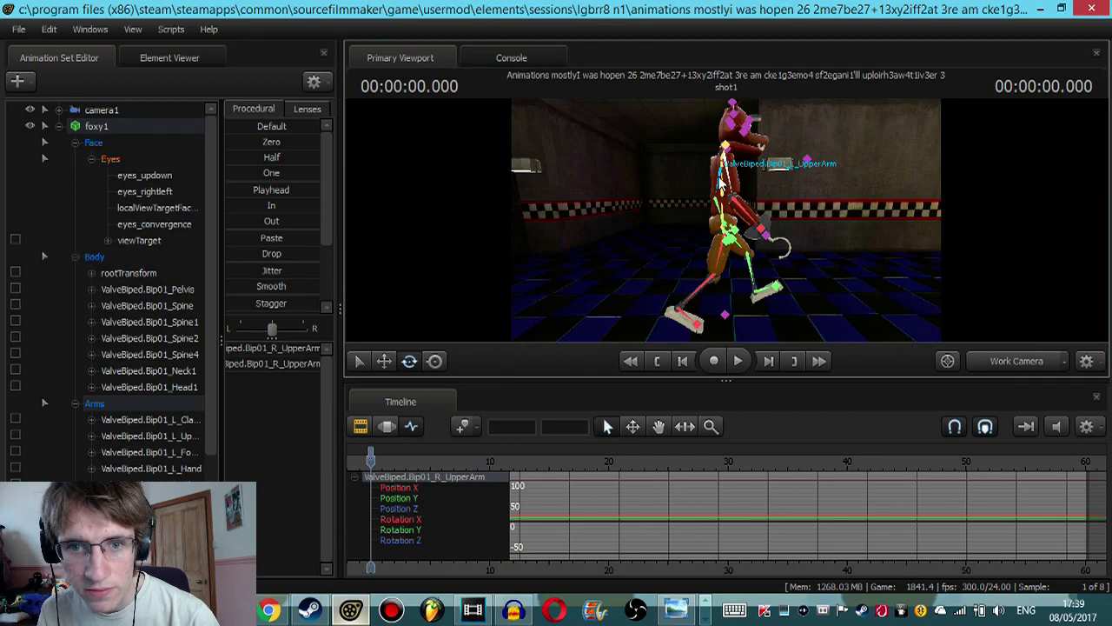
pyautogui.keyDown('ctrl'); pyautogui.click(719, 181); pyautogui.keyUp('ctrl')
pyautogui.moveTo(670, 189); pyautogui.dragTo(659, 160)
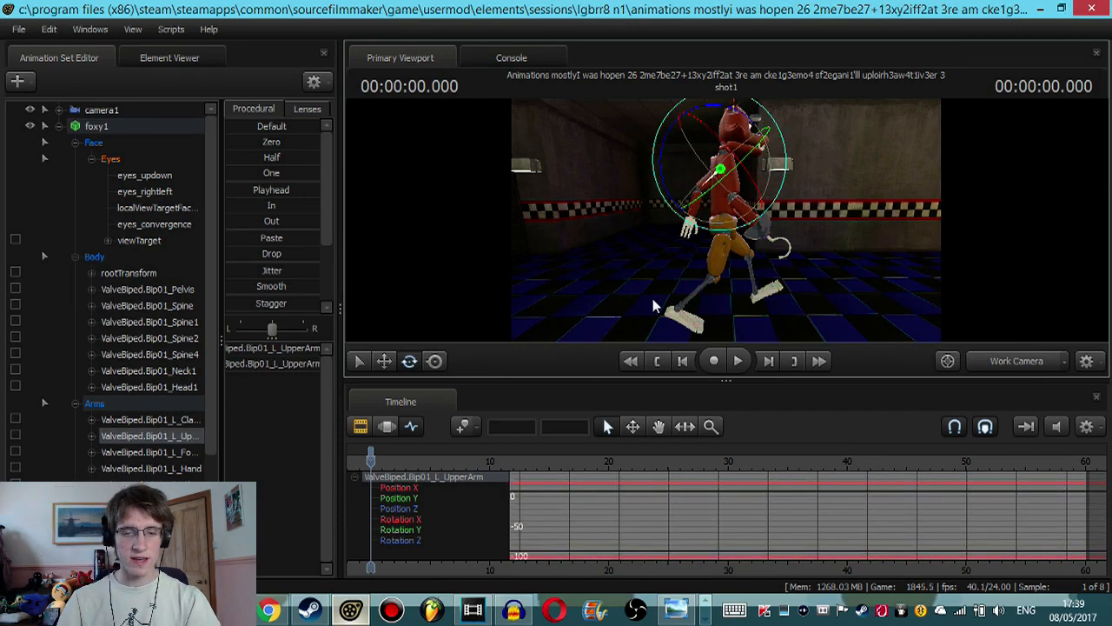
# Step: Advance the playhead to 0.208 s for the second walking pose
pyautogui.press('s')
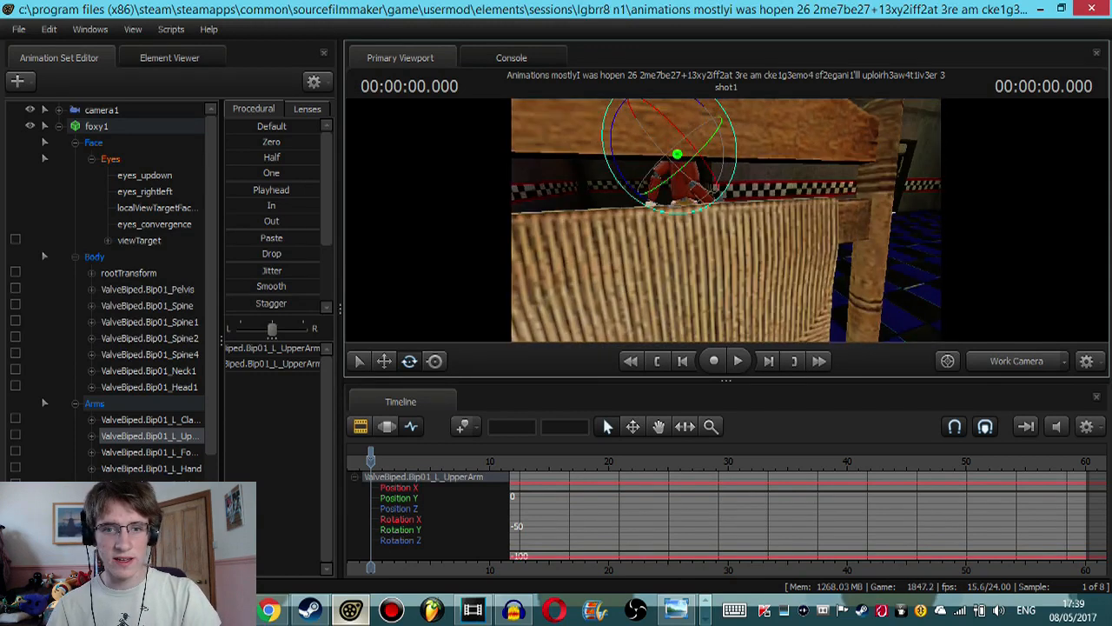
pyautogui.press('w')
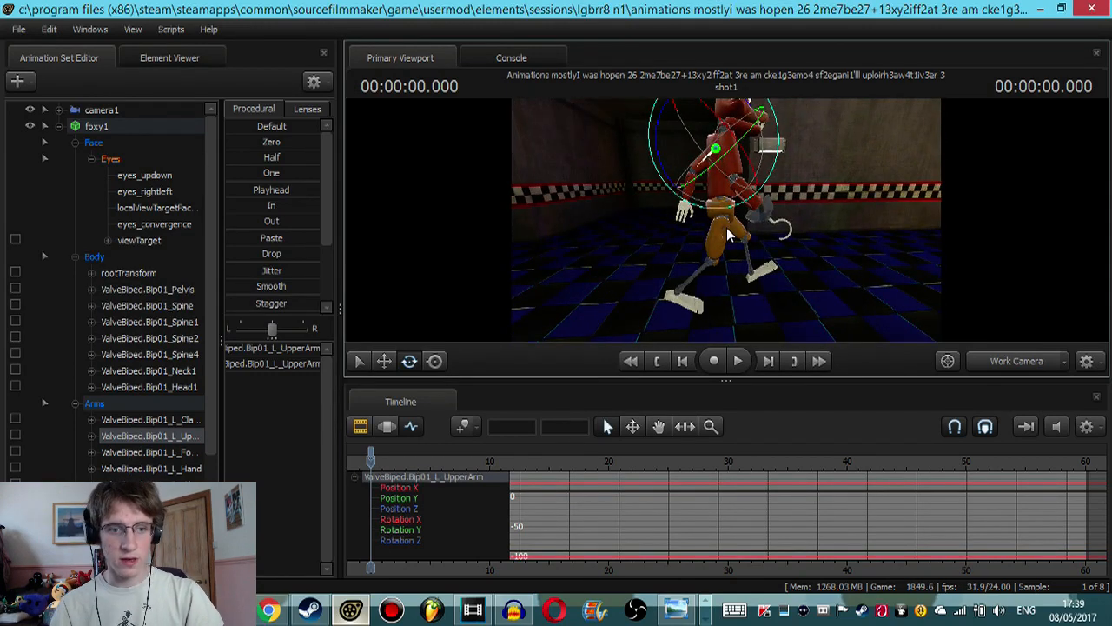
pyautogui.press('space')
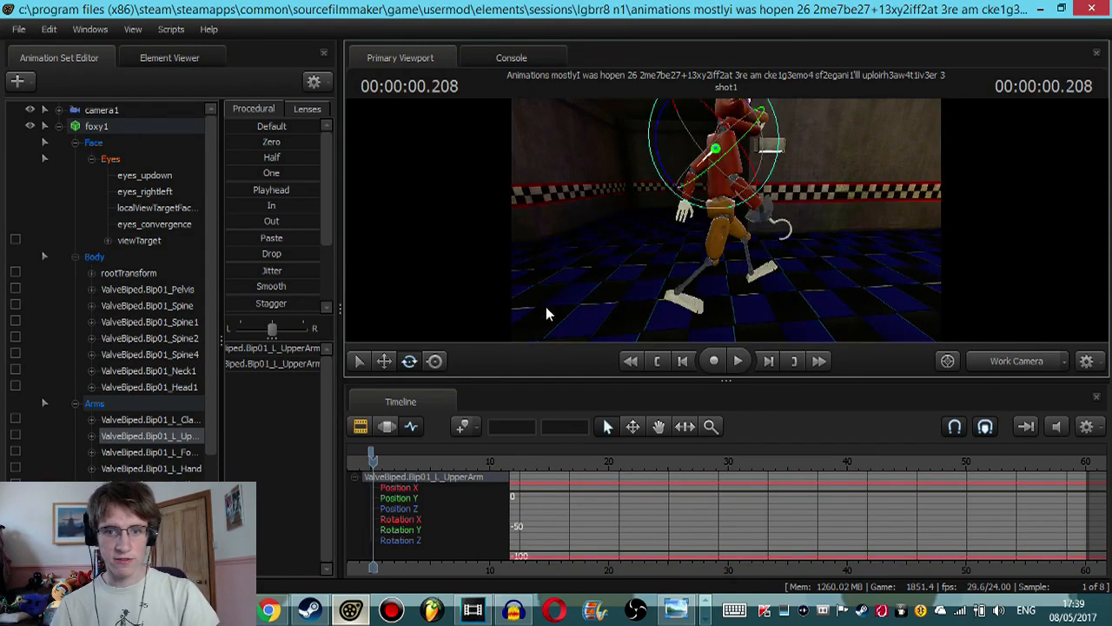
# Step: Inspect the limbs to be reversed, selecting Foxy's left thigh, right thigh, right upper arm and left upper arm in turn
pyautogui.keyDown('ctrl'); pyautogui.click(717, 241); pyautogui.keyUp('ctrl')
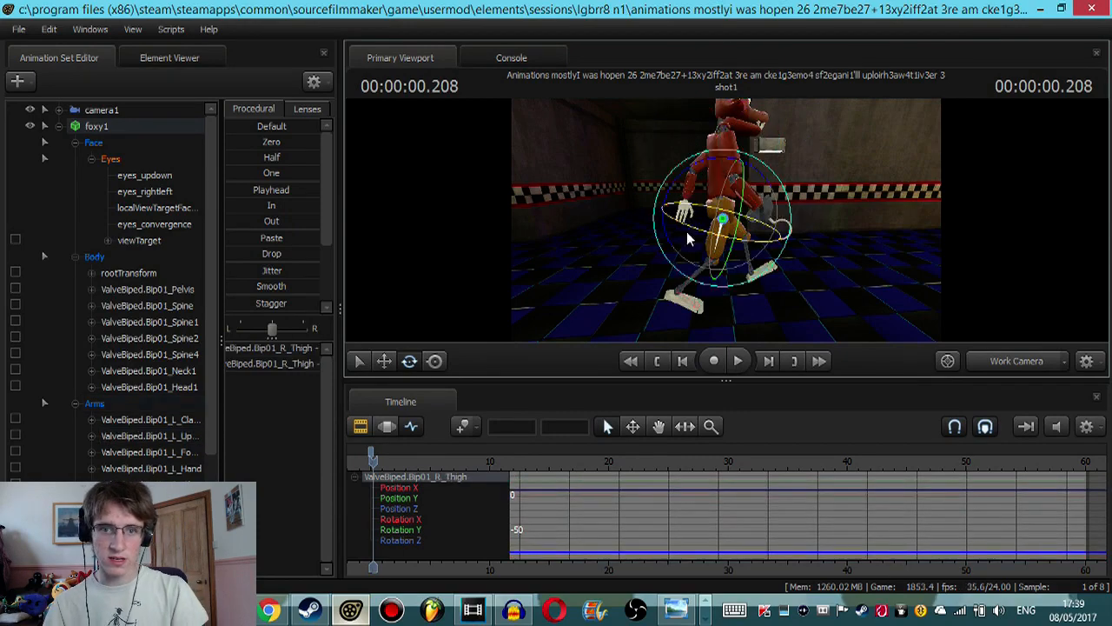
pyautogui.press('w')
pyautogui.press('d')
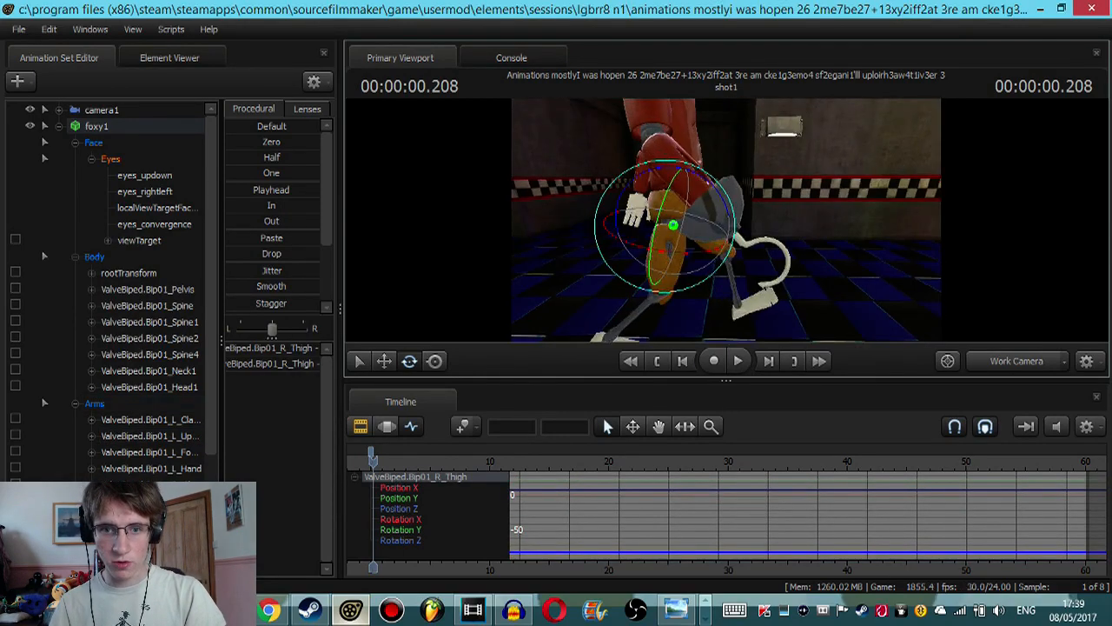
pyautogui.press('a')
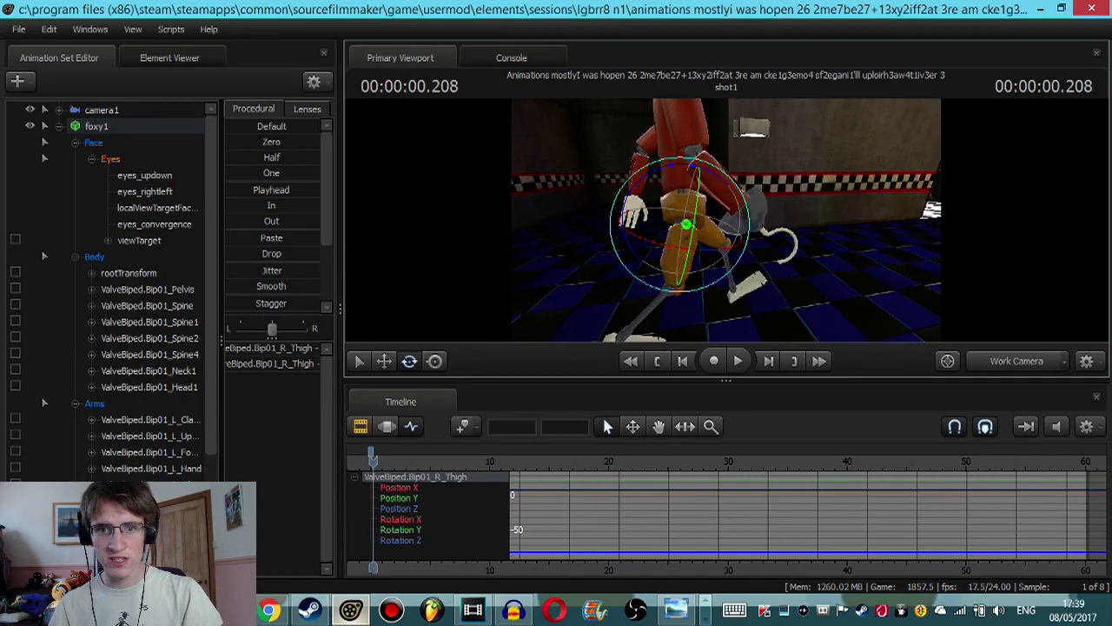
pyautogui.press('d')
pyautogui.press('w')
pyautogui.press('s')
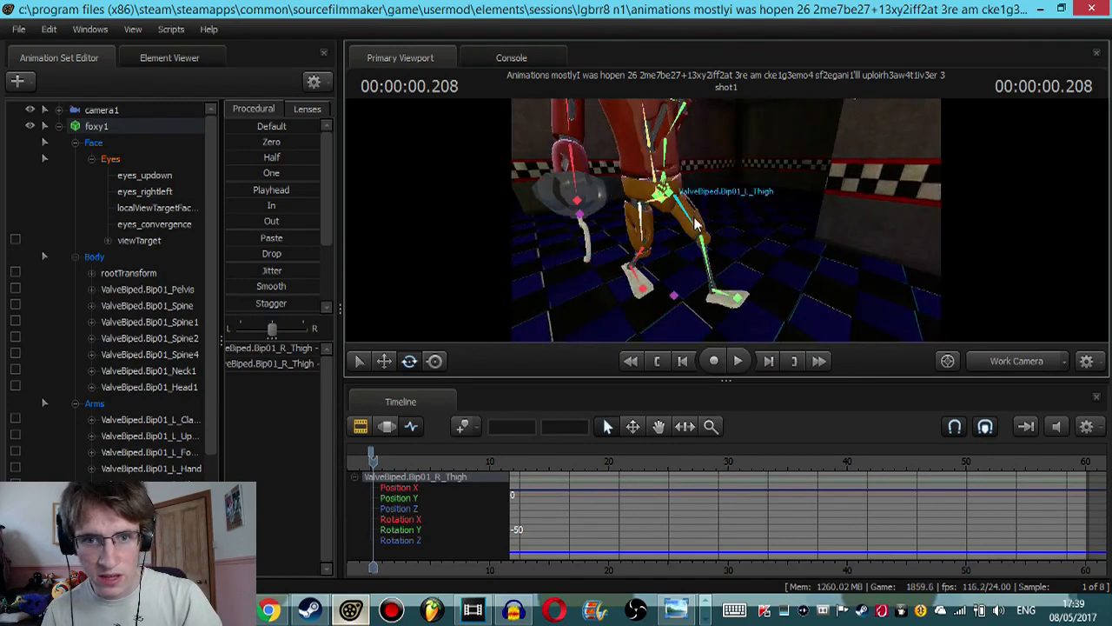
pyautogui.click(691, 224)
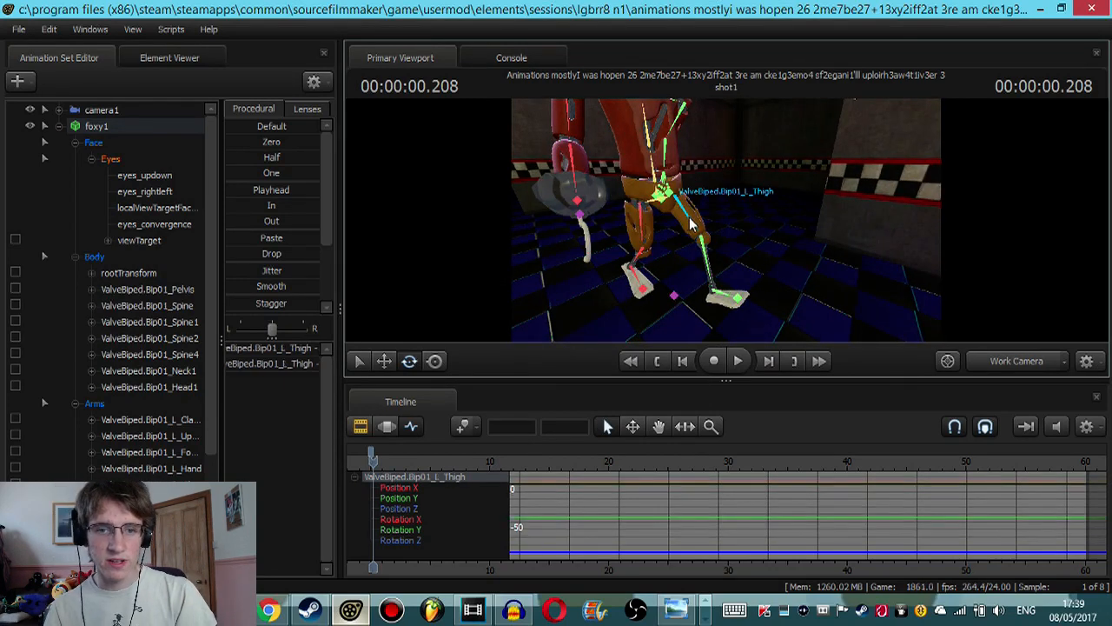
pyautogui.click(646, 230)
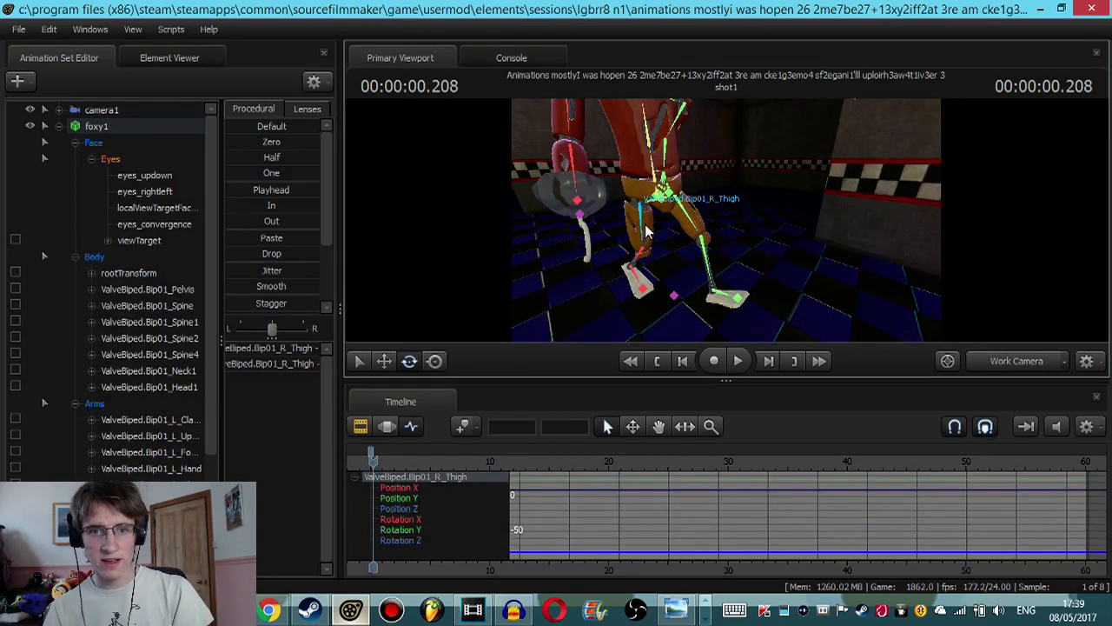
pyautogui.click(570, 122)
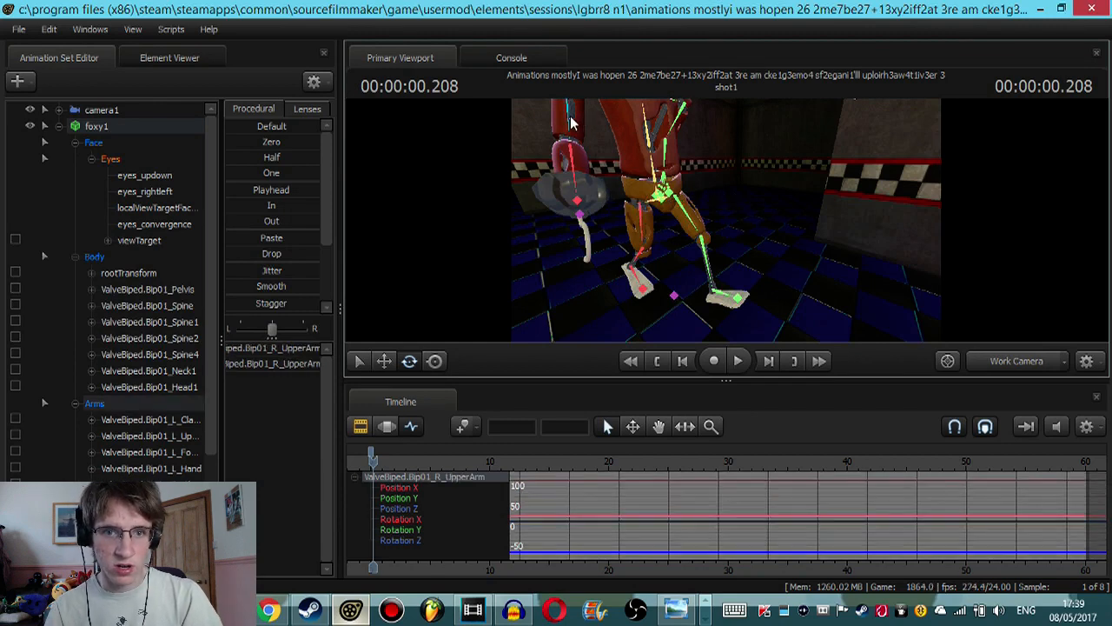
pyautogui.click(684, 123)
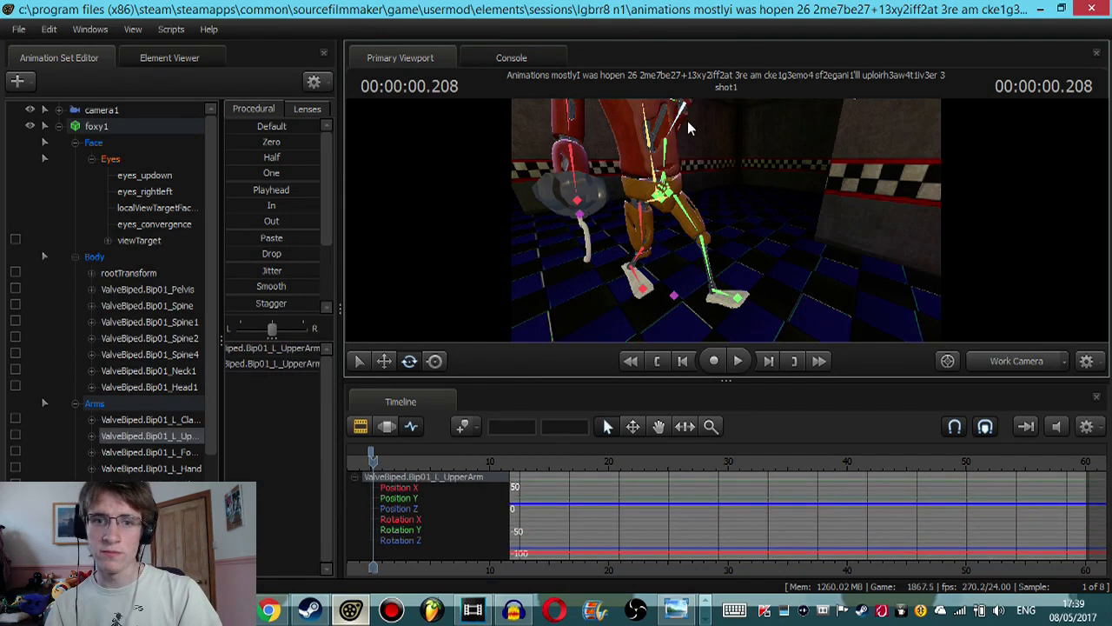
# Step: Reverse the stride at 0.208 s by rotating Foxy's left thigh backward and right thigh forward
pyautogui.click(698, 215)
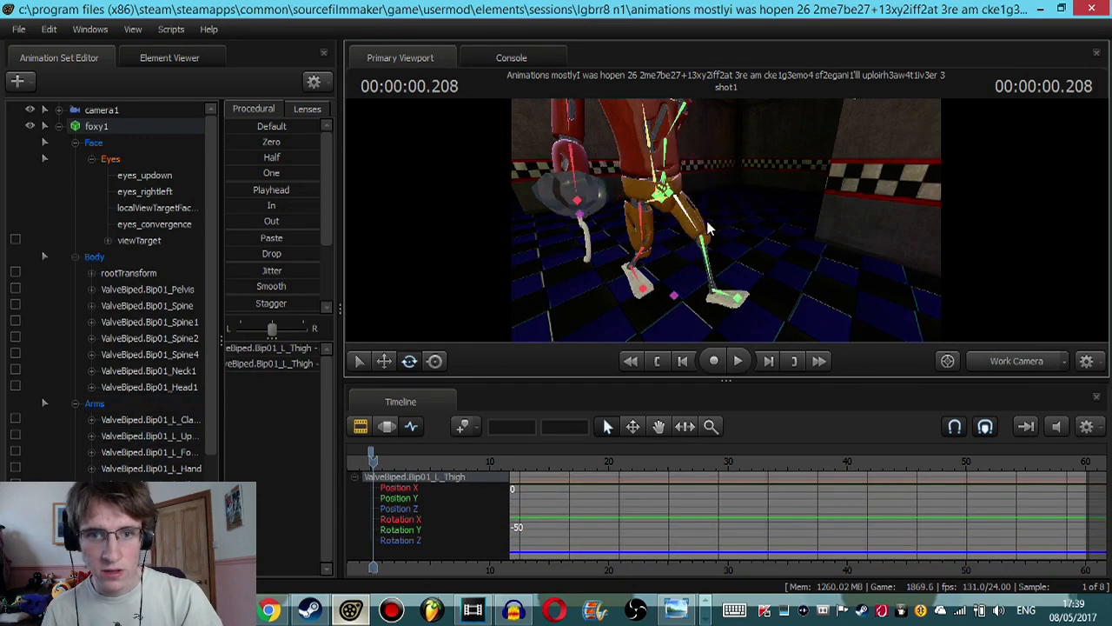
pyautogui.moveTo(715, 192); pyautogui.dragTo(708, 244)
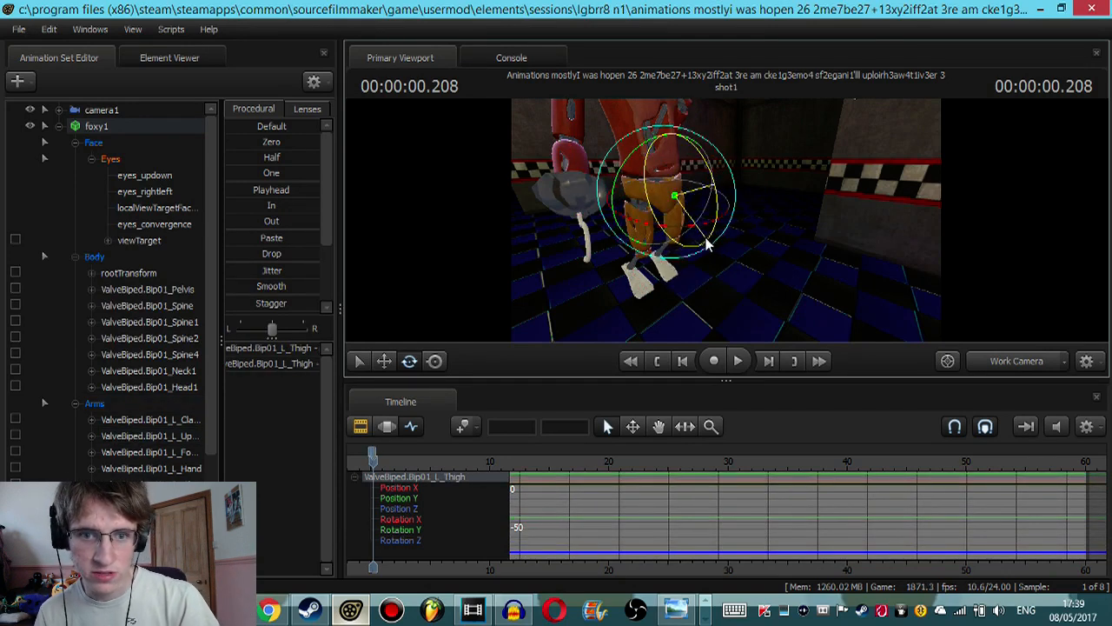
pyautogui.click(637, 232)
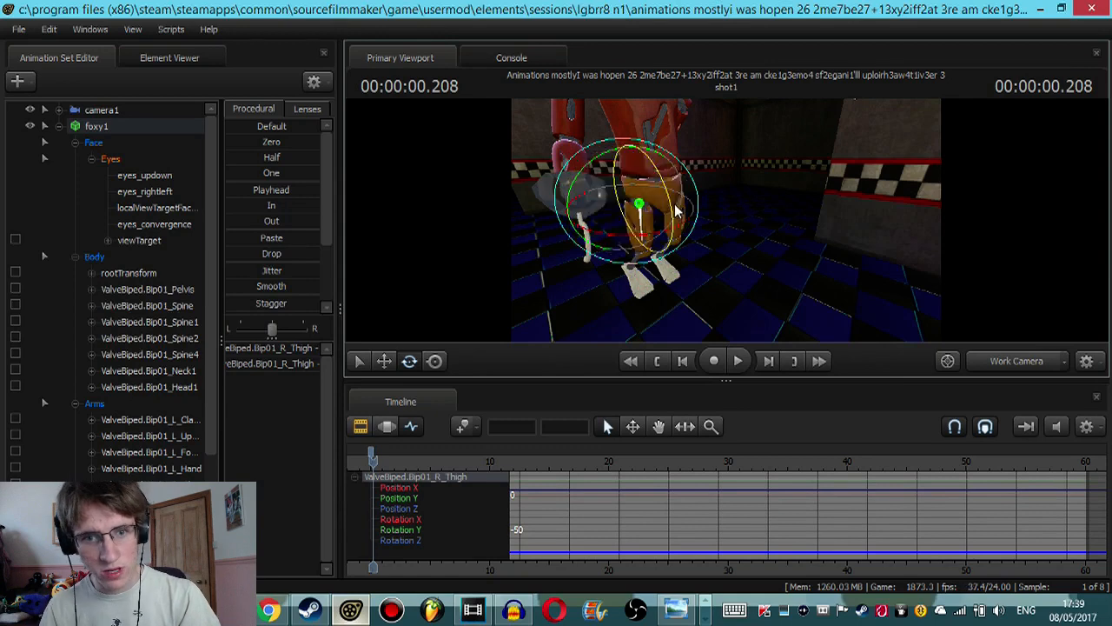
pyautogui.moveTo(647, 187); pyautogui.dragTo(650, 147)
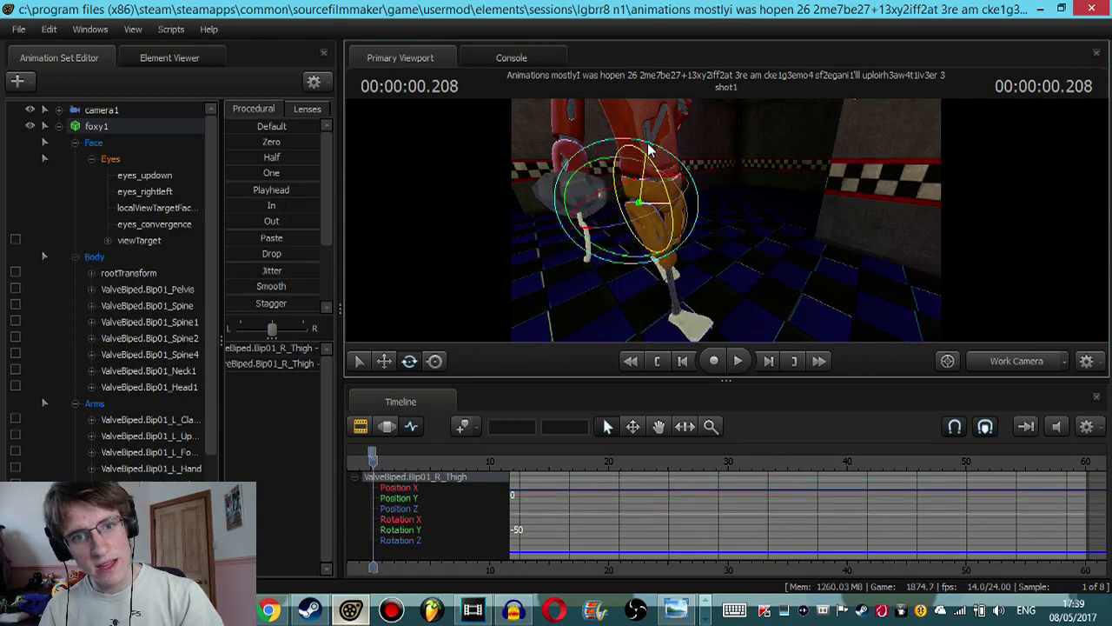
# Step: Reverse the arm swing at 0.208 s by rotating Foxy's right upper arm backward and left upper arm forward
pyautogui.keyDown('ctrl'); pyautogui.click(573, 126); pyautogui.keyUp('ctrl')
pyautogui.moveTo(728, 252); pyautogui.dragTo(728, 222)
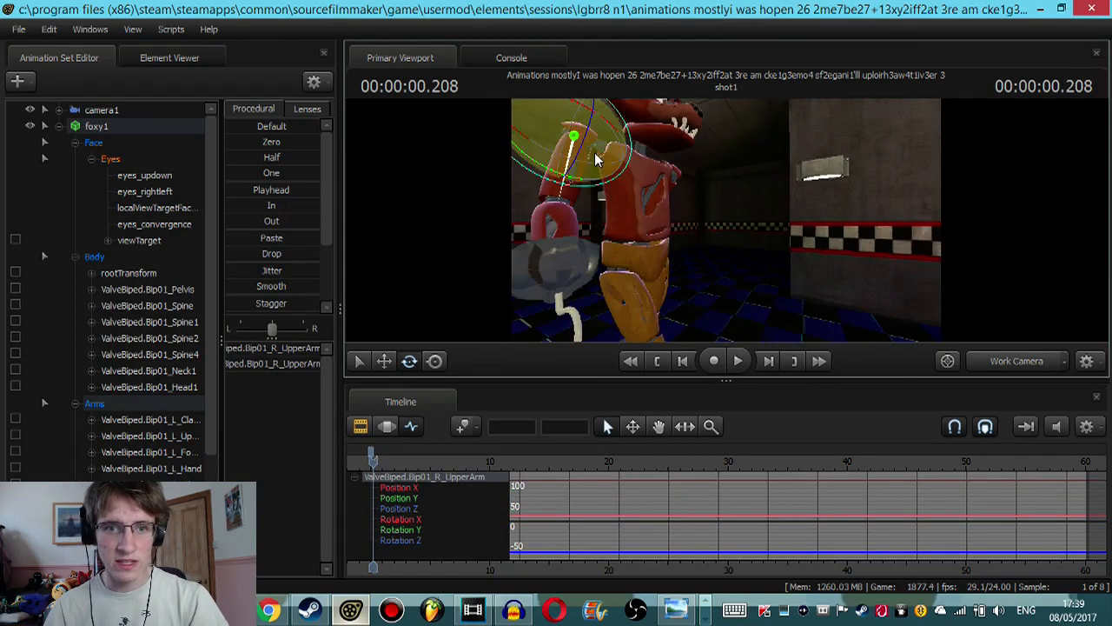
pyautogui.moveTo(583, 150); pyautogui.dragTo(557, 217)
pyautogui.moveTo(734, 180); pyautogui.dragTo(676, 130)
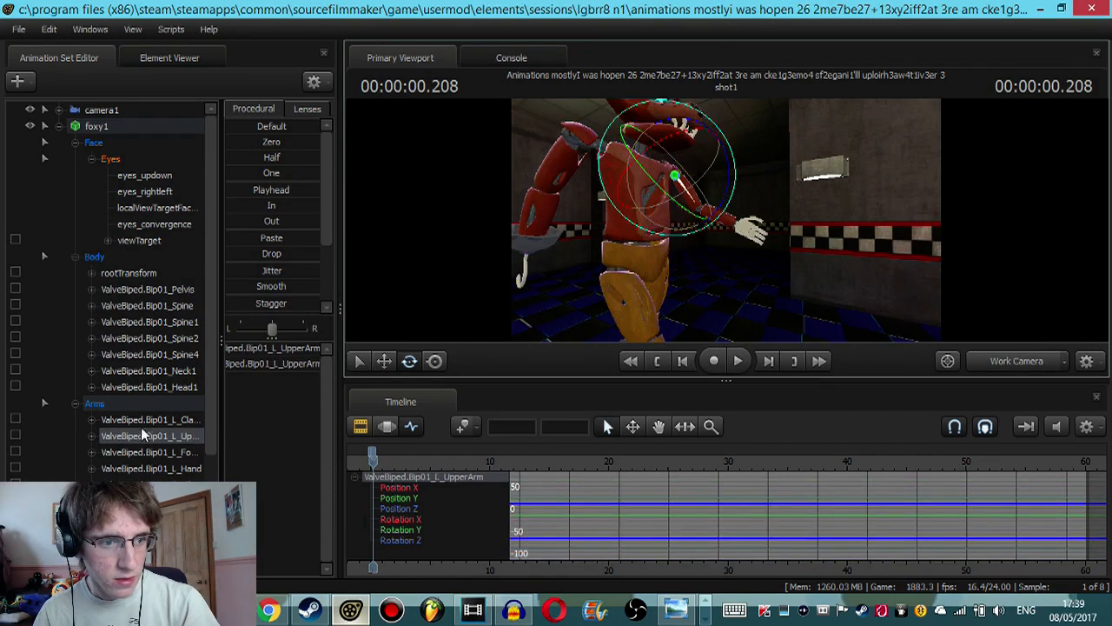
# Step: Select Foxy's whole Arms group and check the reversed walking pose from the side
pyautogui.click(126, 402)
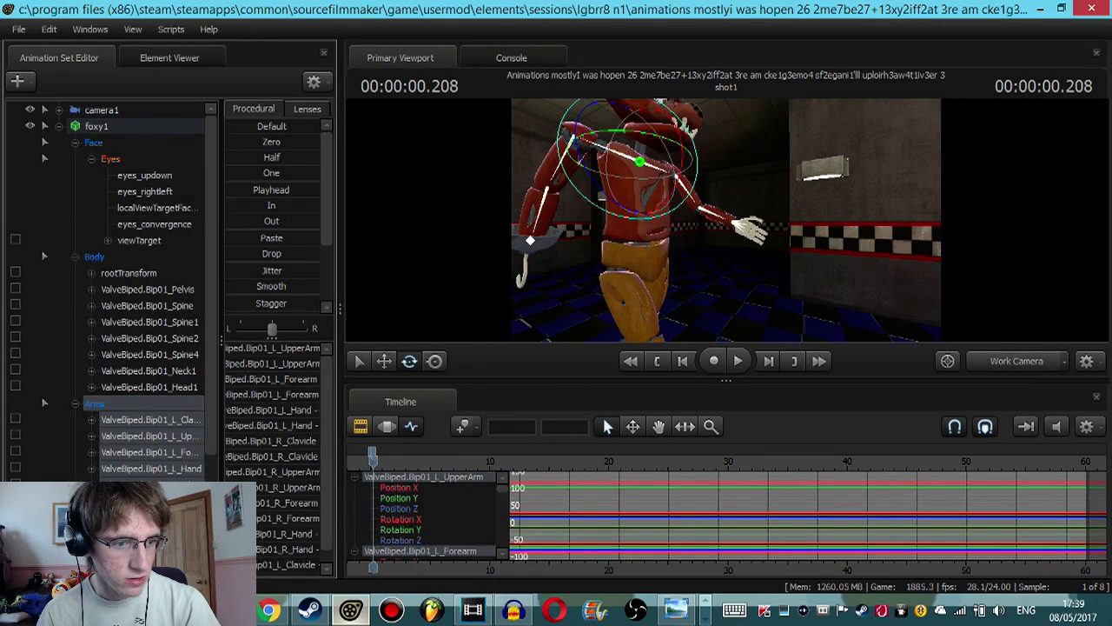
pyautogui.moveTo(452, 302); pyautogui.dragTo(522, 347)
pyautogui.press('s')
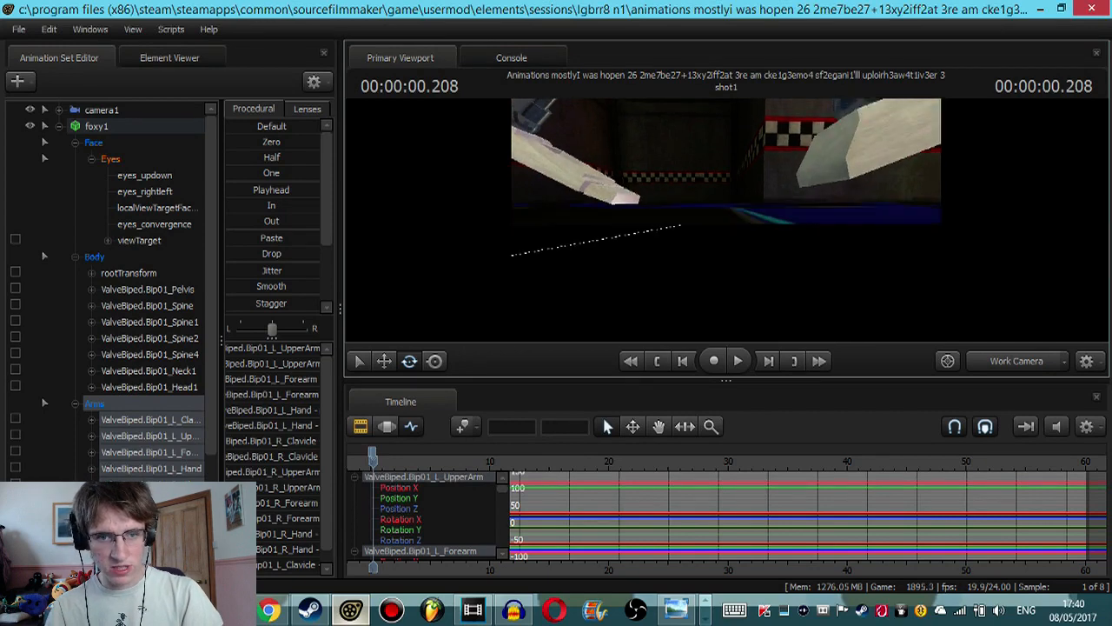
pyautogui.moveTo(680, 226); pyautogui.dragTo(693, 222)
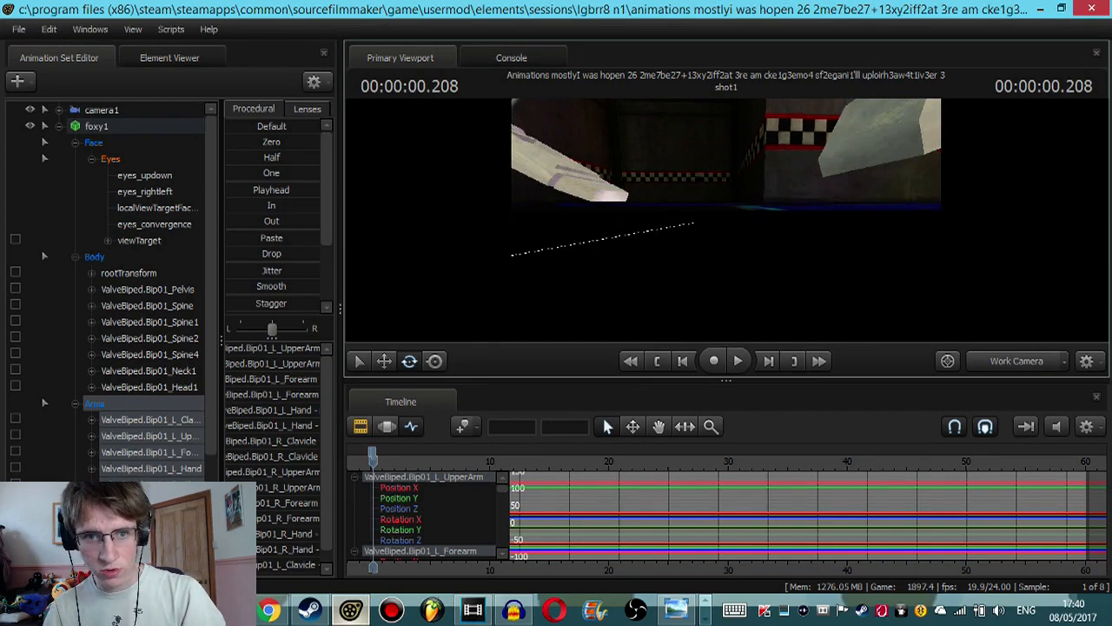
pyautogui.press('s')
pyautogui.press('s')
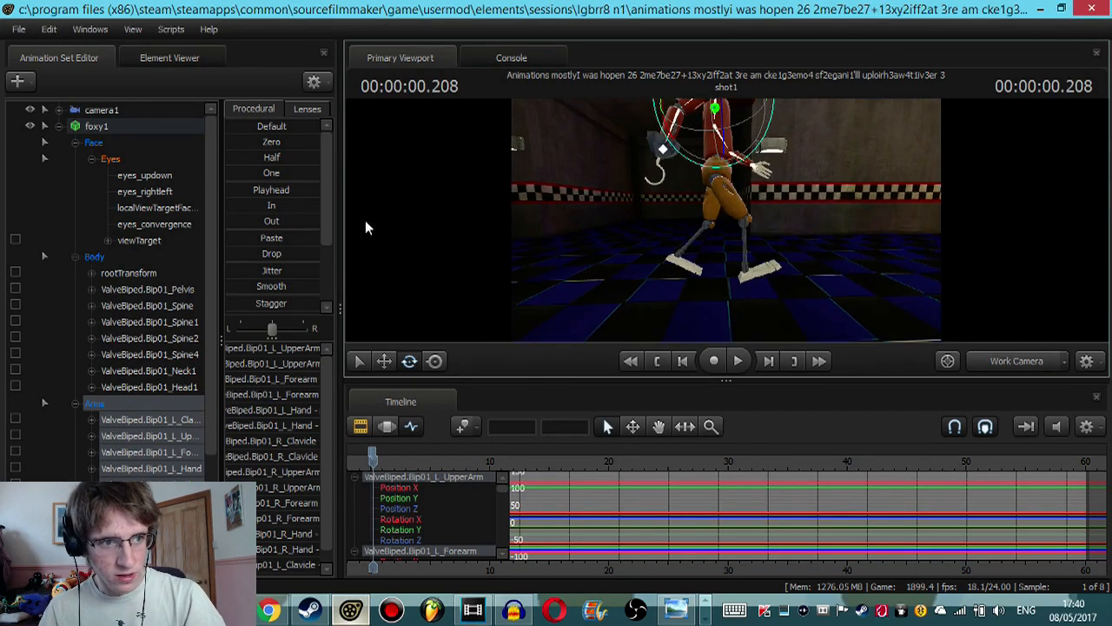
# Step: Select Foxy's rootTransform, play the shot ahead from the start, and move the model forward across the floor at the stopping point
pyautogui.click(91, 159)
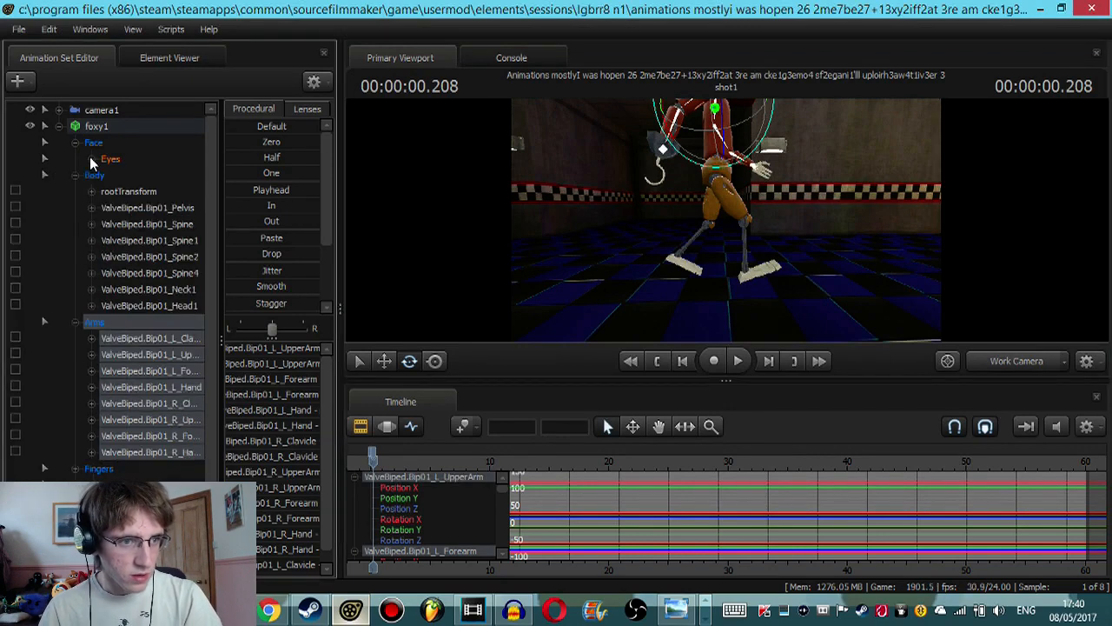
pyautogui.click(129, 192)
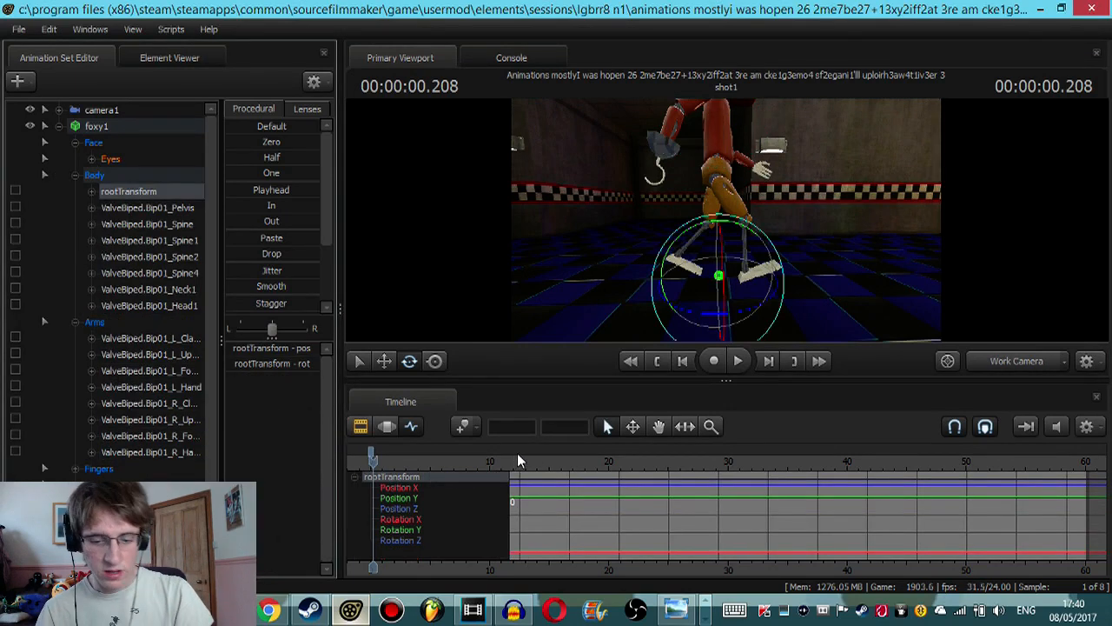
pyautogui.press('Home')
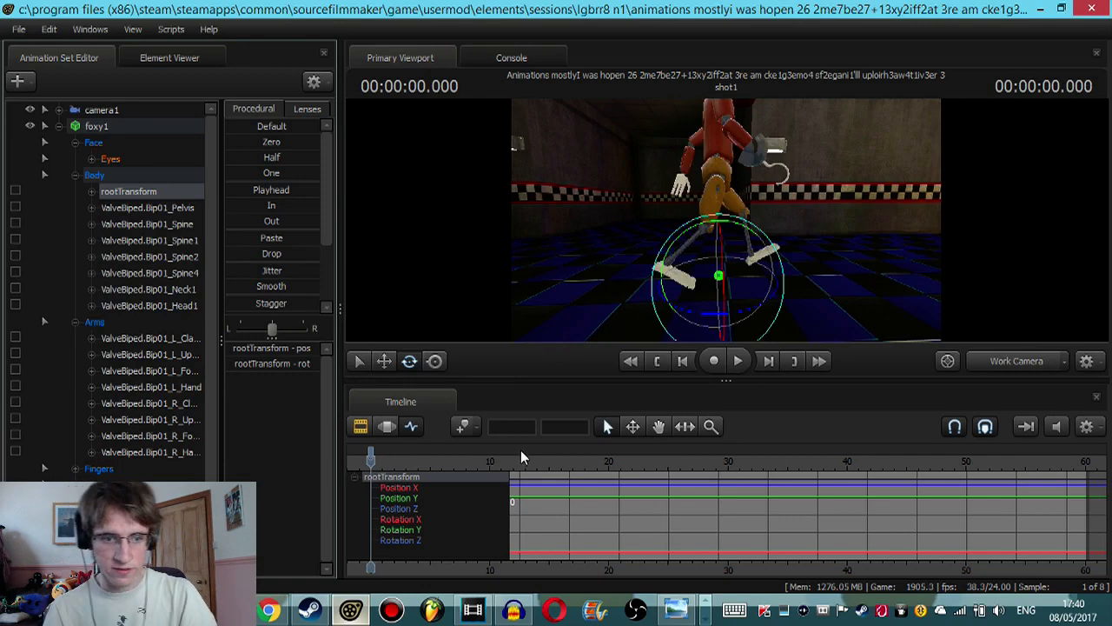
pyautogui.scroll(-5, 522, 451)
pyautogui.press('space')
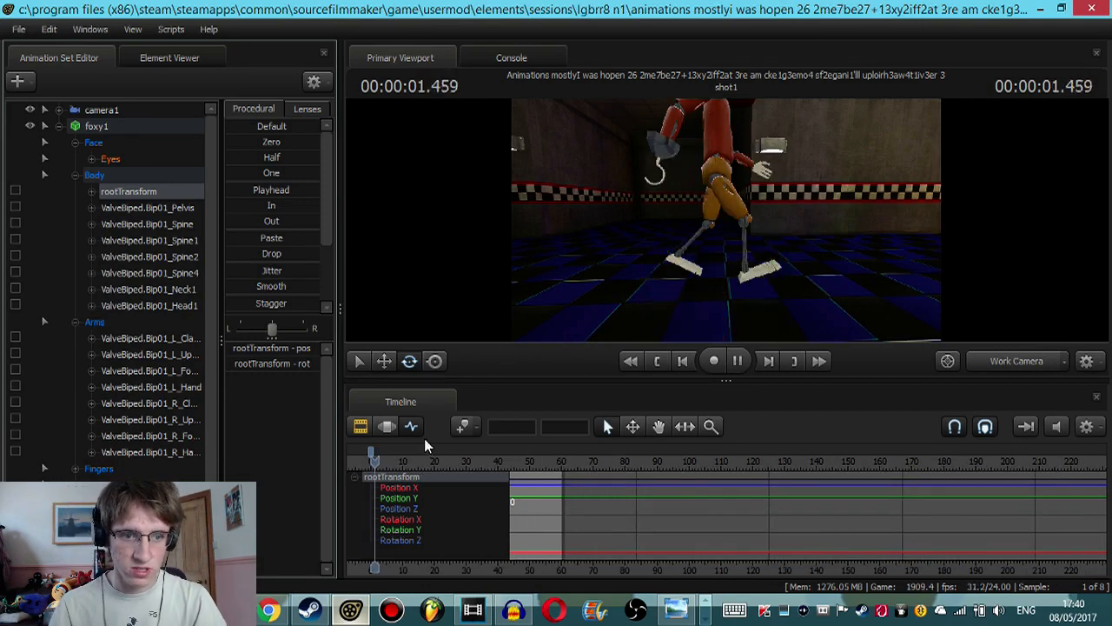
pyautogui.press('space')
pyautogui.moveTo(711, 256); pyautogui.dragTo(812, 211)
# Step: Play the opening of the shot from 0 s to check Foxy's forward movement across the floor
pyautogui.press('Home')
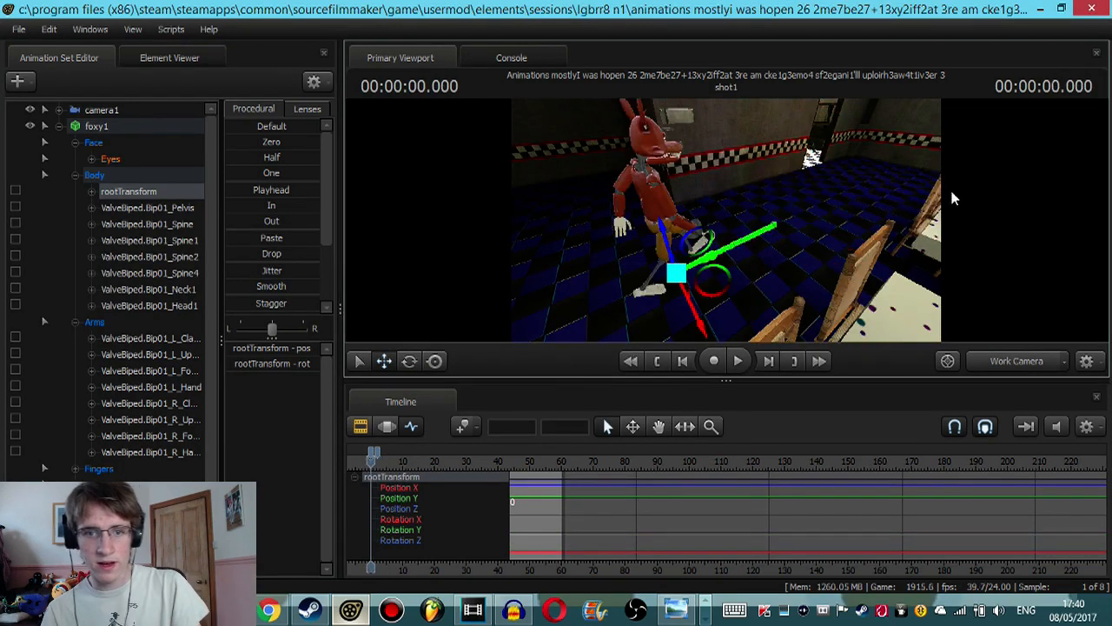
pyautogui.moveTo(732, 229); pyautogui.dragTo(729, 226)
pyautogui.press('space')
pyautogui.press('space')
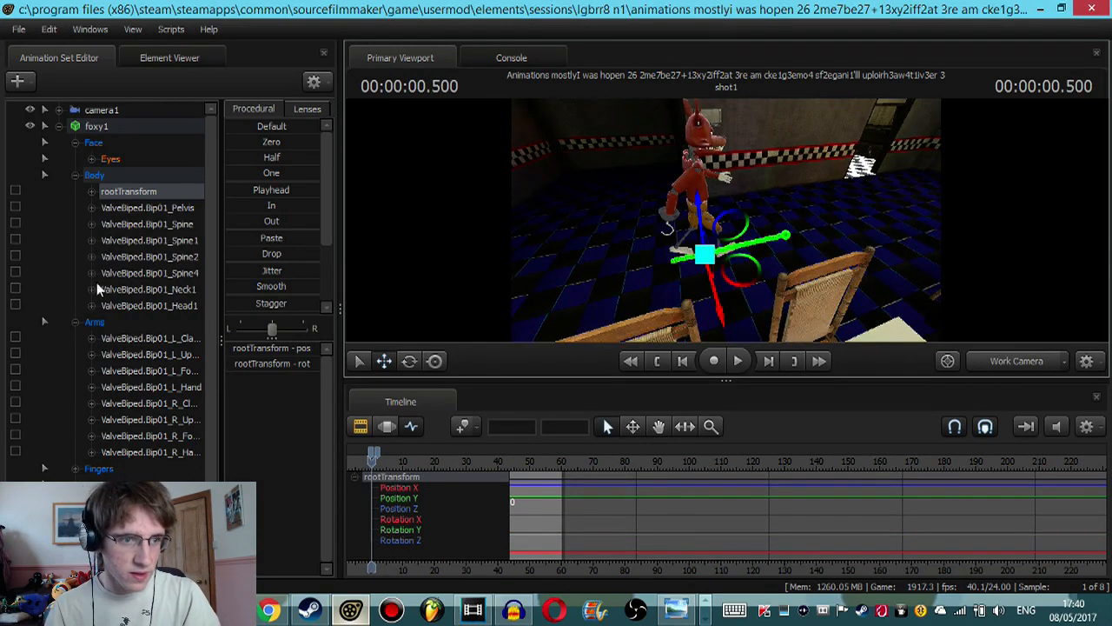
# Step: Copy the two opening walk pose keyframes of Foxy's arms and legs and paste them at 0.458 s and 0.875 s
pyautogui.click(94, 321)
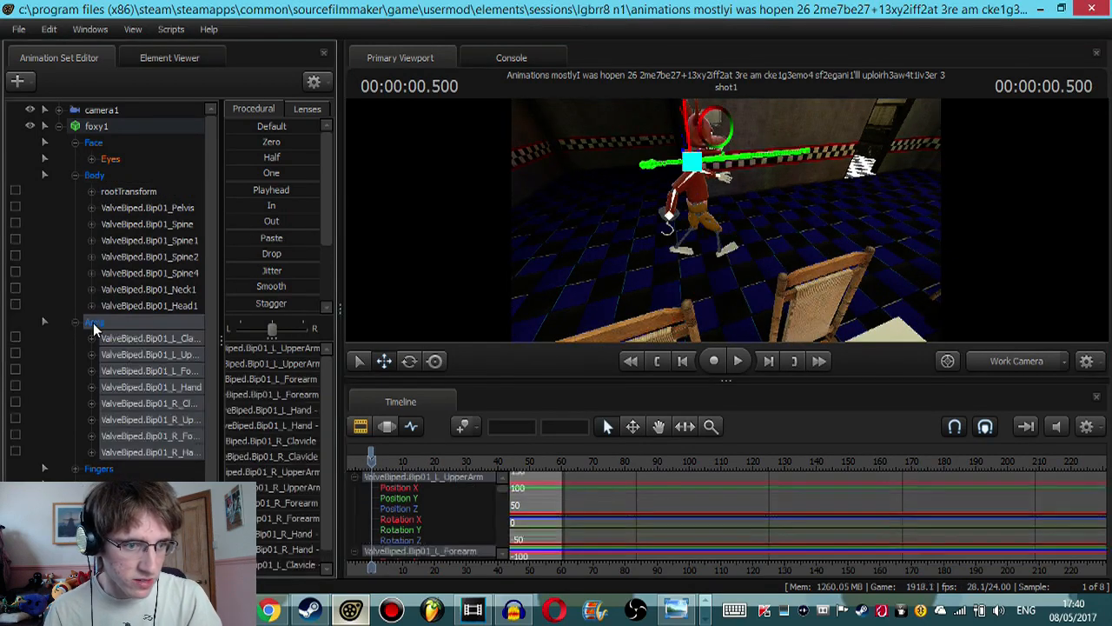
pyautogui.scroll(5, 373, 452)
pyautogui.click(369, 452)
pyautogui.scroll(3, 369, 458)
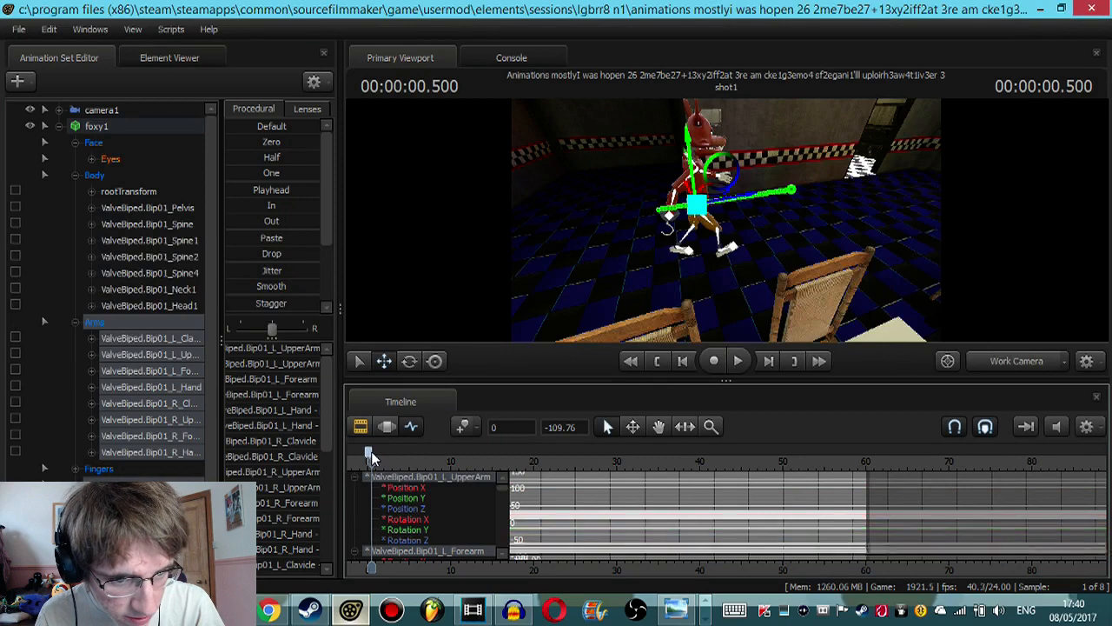
pyautogui.click(362, 452)
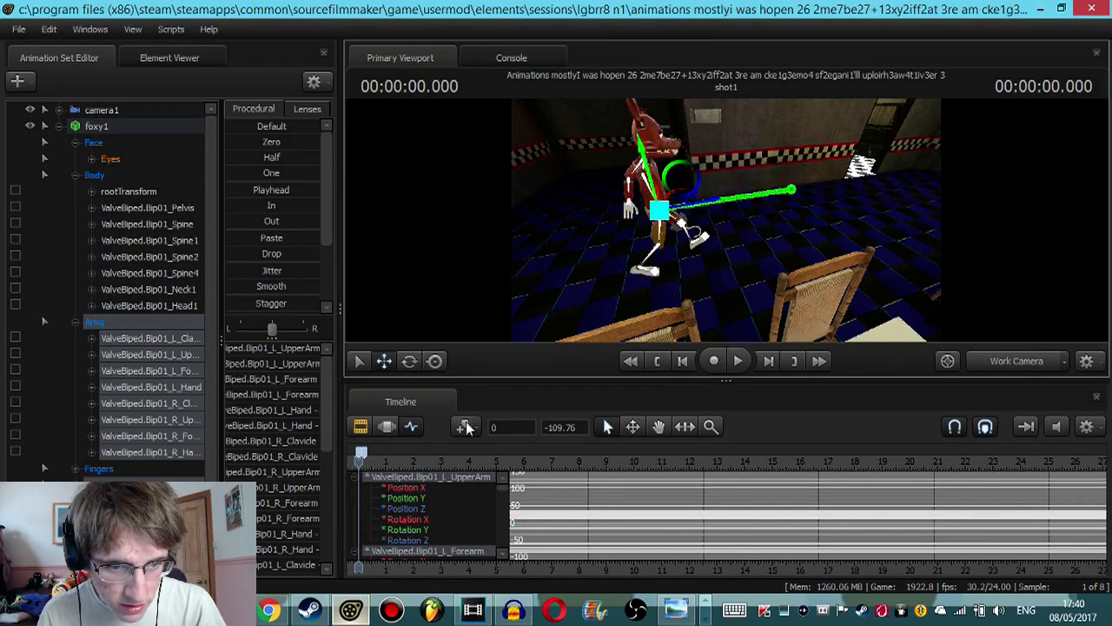
pyautogui.scroll(2, 379, 465)
pyautogui.click(384, 458)
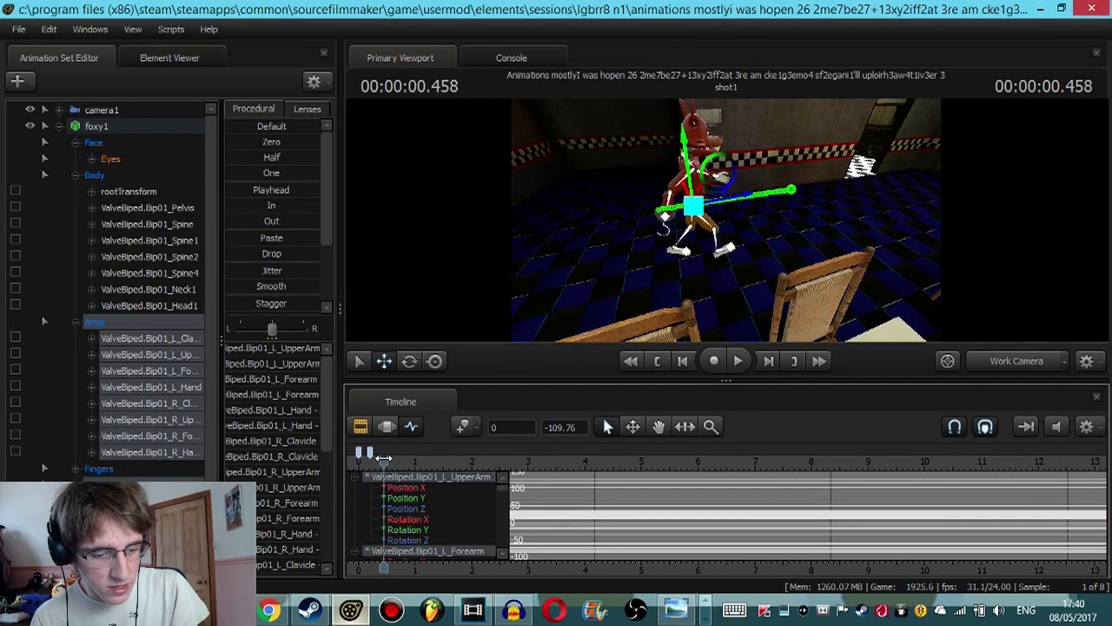
pyautogui.click(441, 476)
pyautogui.click(408, 459)
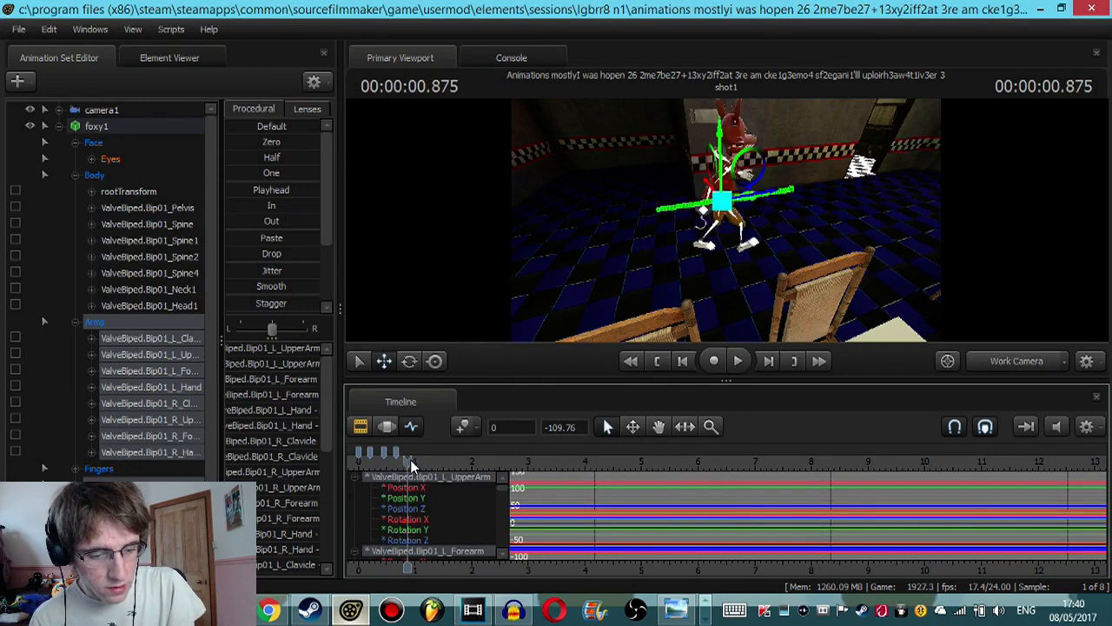
pyautogui.hotkey('ctrl', 'v')
# Step: Copy all six walk keyframes and paste them at 1.291 s and again just past the last pasted keyframe
pyautogui.click(359, 454)
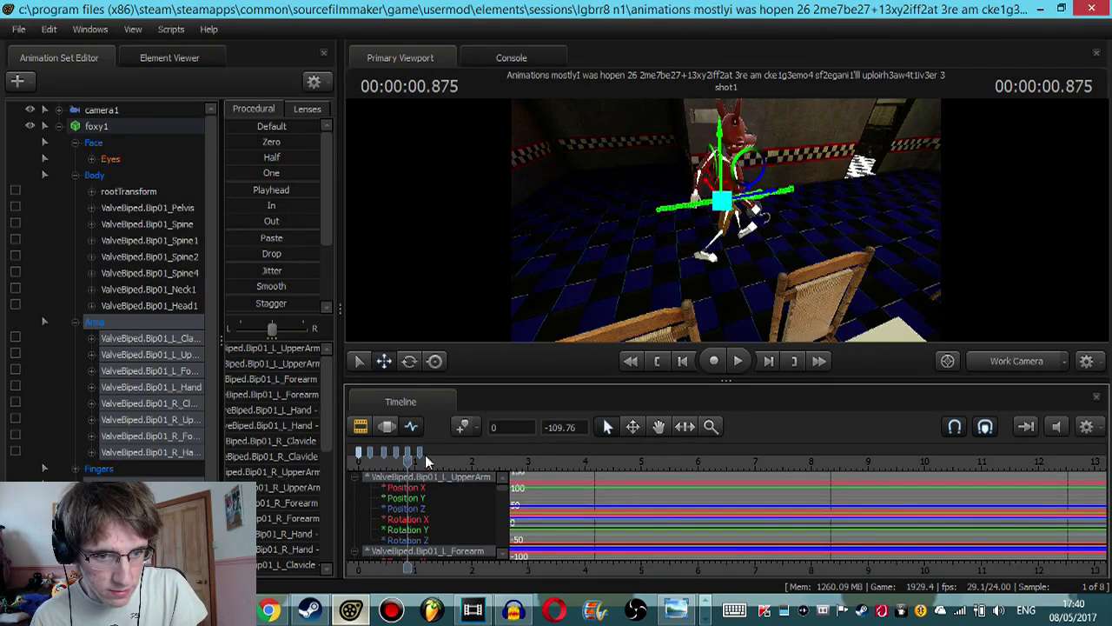
pyautogui.click(421, 453)
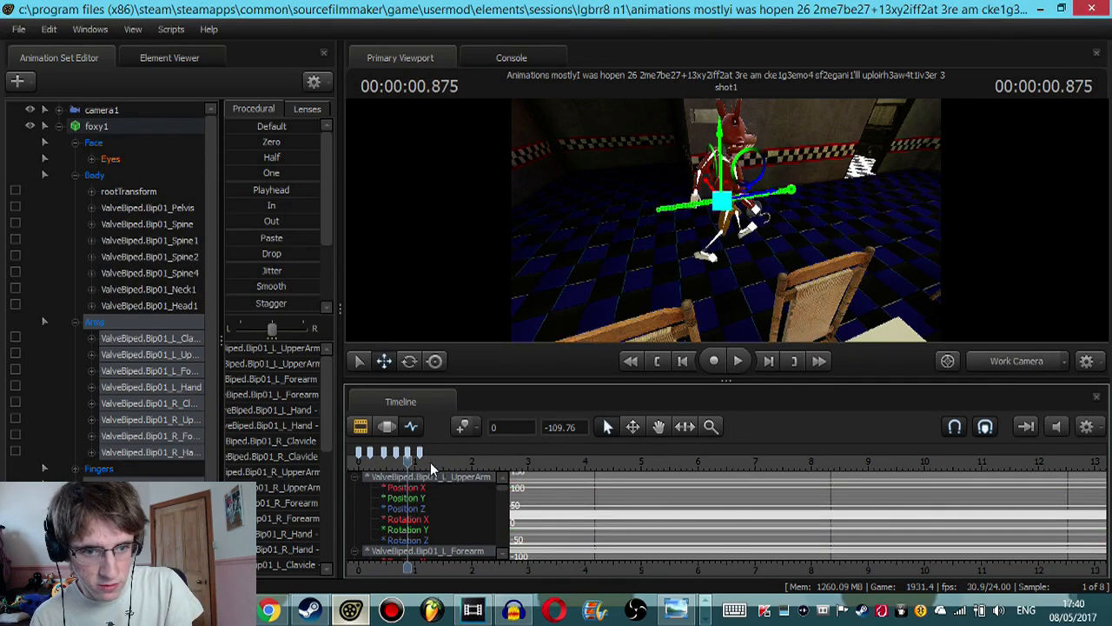
pyautogui.moveTo(430, 462); pyautogui.dragTo(432, 462)
pyautogui.hotkey('ctrl', 'v')
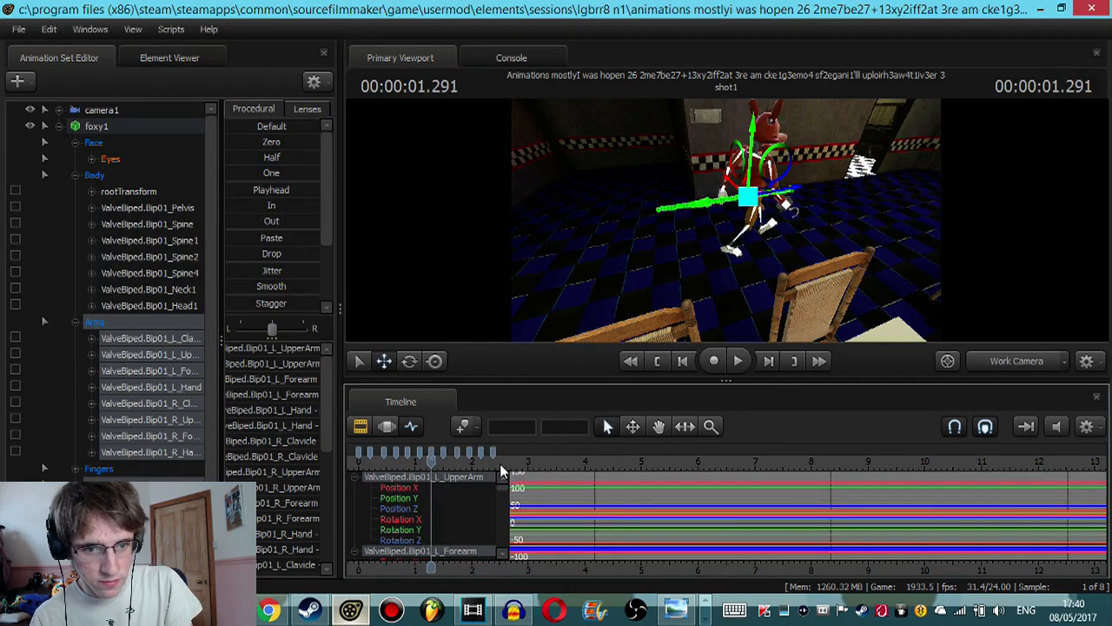
pyautogui.click(501, 470)
pyautogui.hotkey('ctrl', 'v')
# Step: Play the extended walk cycle from the start, then examine Foxy's pose at 0 s up close from the side
pyautogui.click(659, 361)
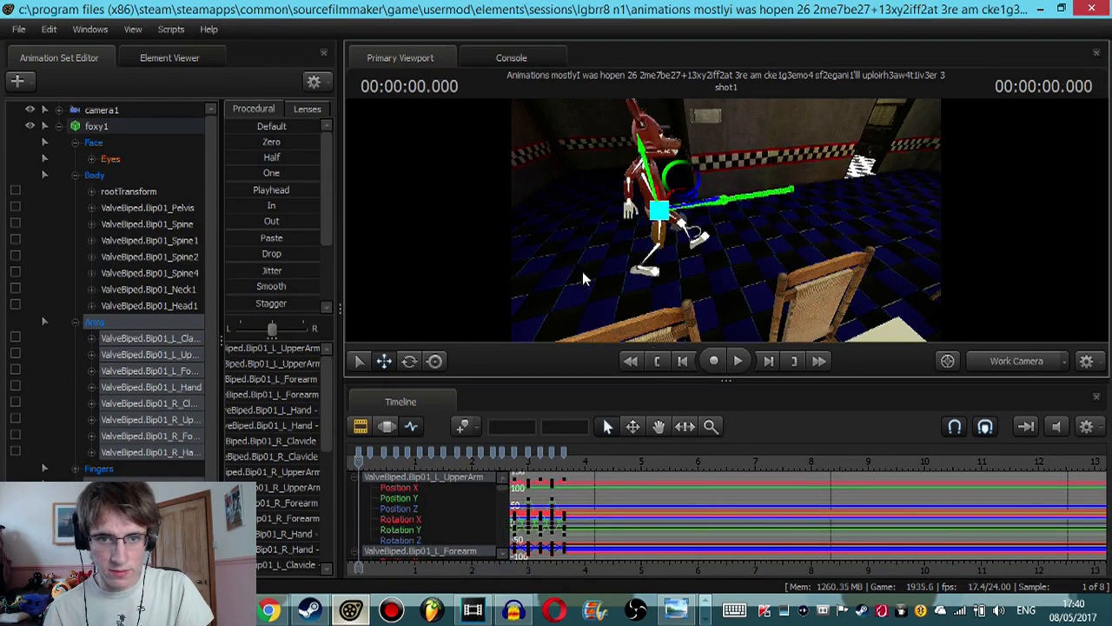
pyautogui.press('space')
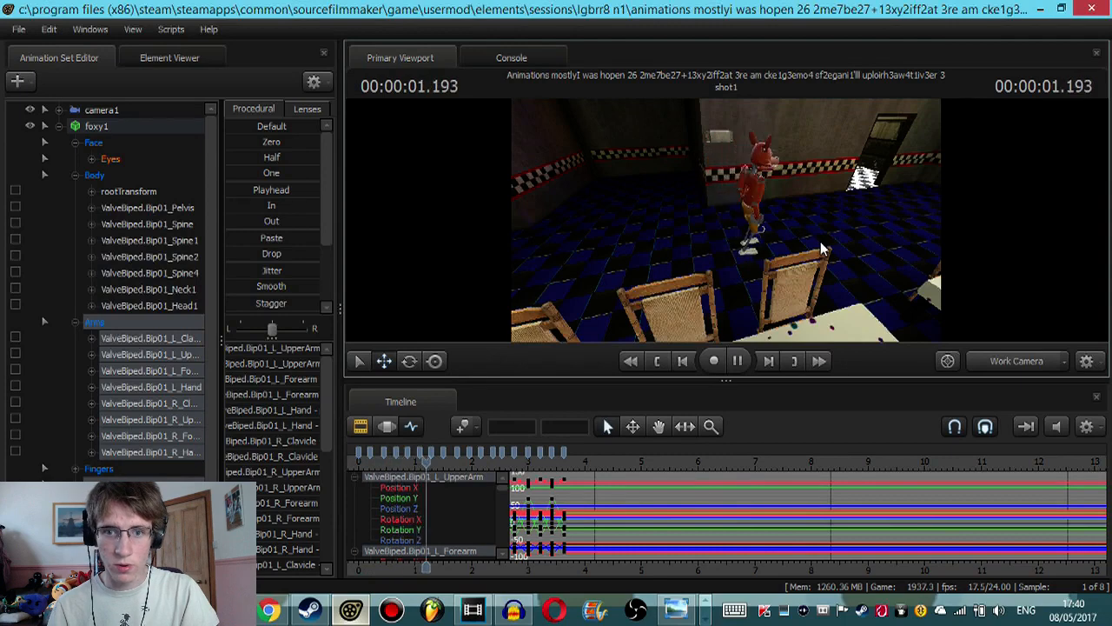
pyautogui.press('space')
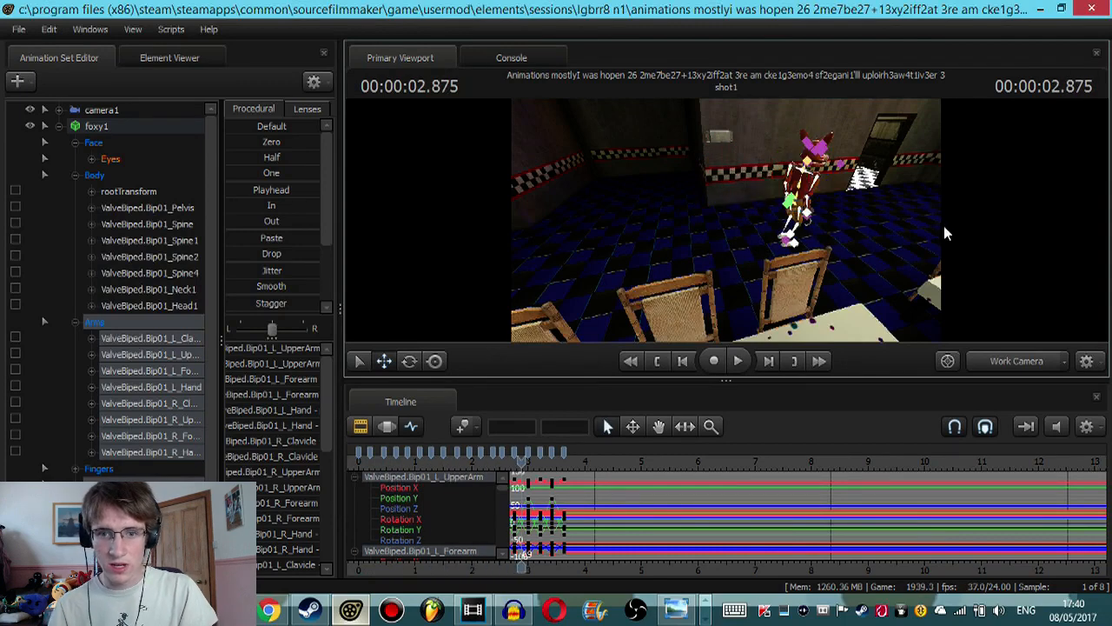
pyautogui.moveTo(948, 233); pyautogui.dragTo(728, 226)
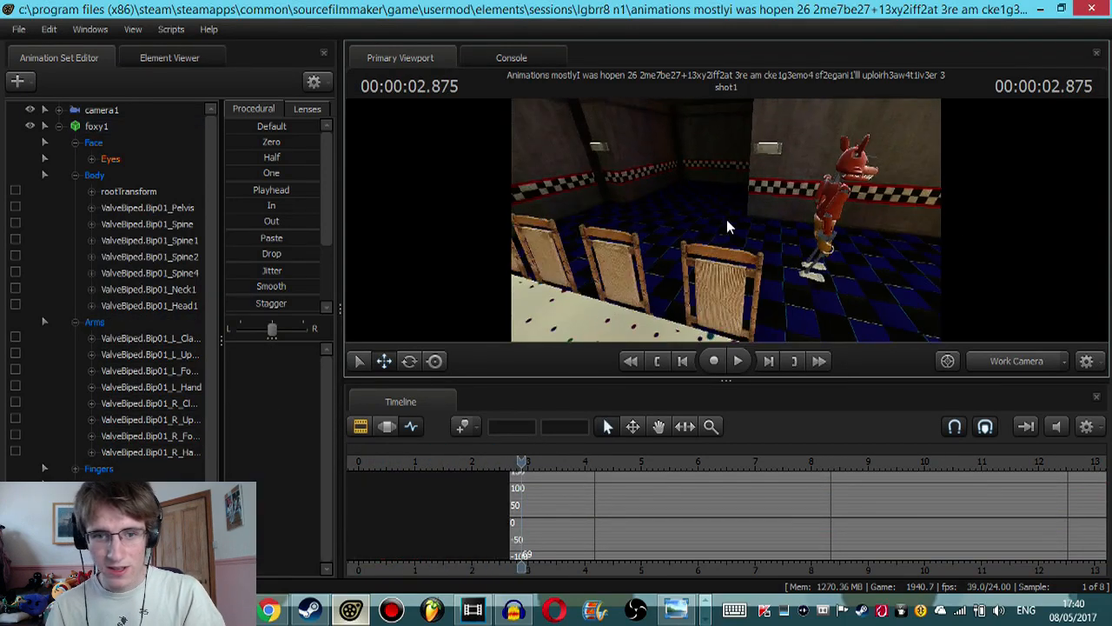
pyautogui.click(652, 362)
pyautogui.press('w')
pyautogui.moveTo(662, 279)
pyautogui.mouseDown()
pyautogui.moveTo(721, 270)
pyautogui.moveTo(654, 271)
pyautogui.mouseUp()
pyautogui.press('a')
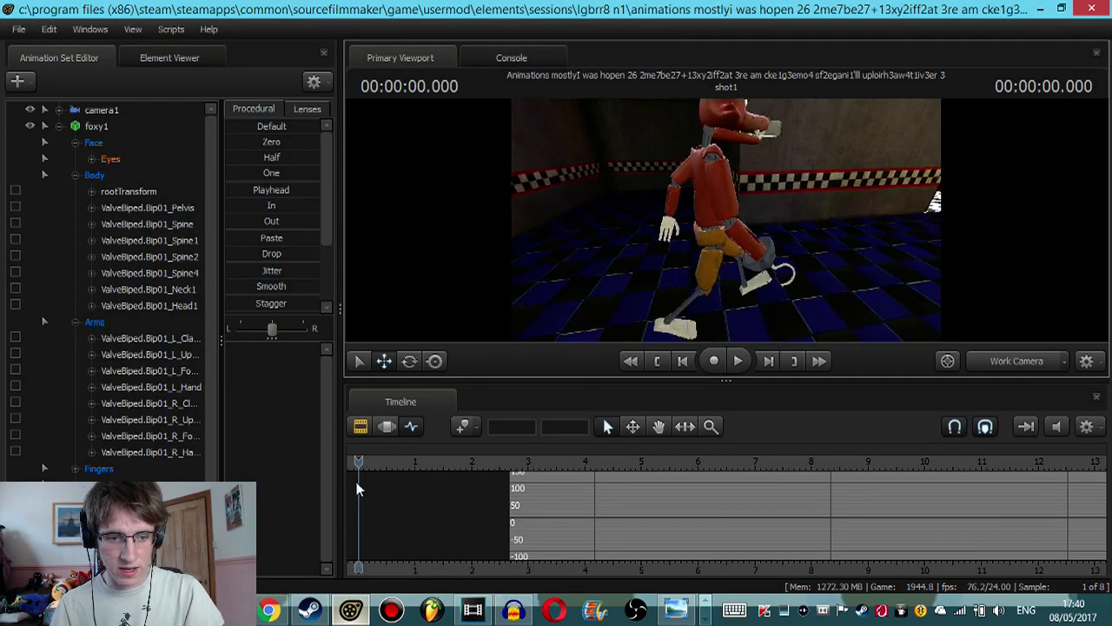
# Step: Switch to Chrome and read the live chat on the YouTube live dashboard, checking back for new messages
pyautogui.click(265, 610)
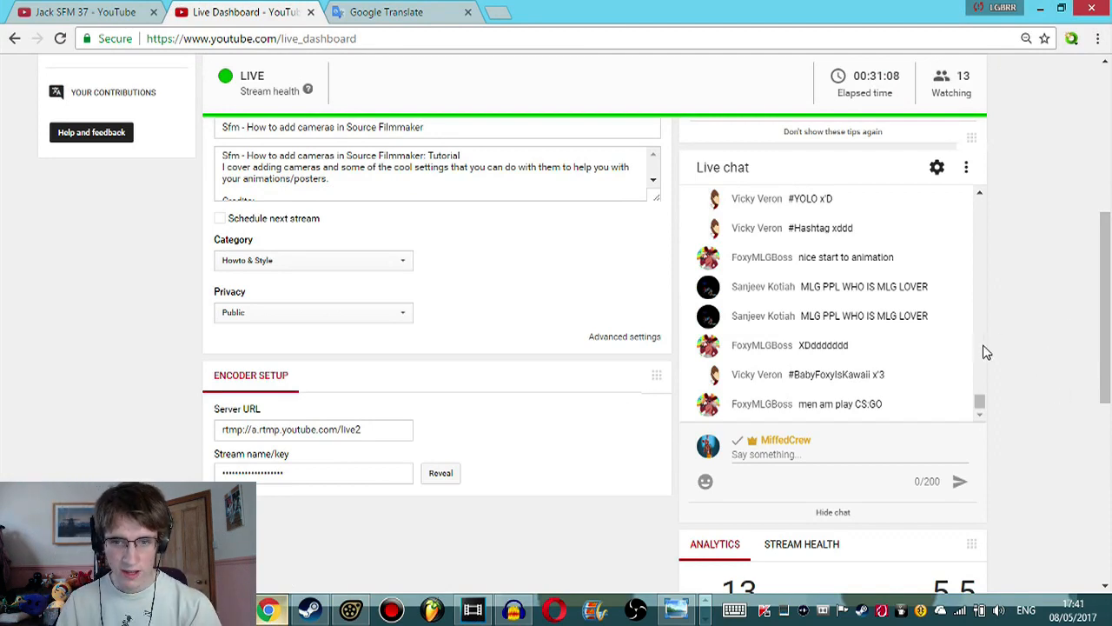
pyautogui.click(360, 614)
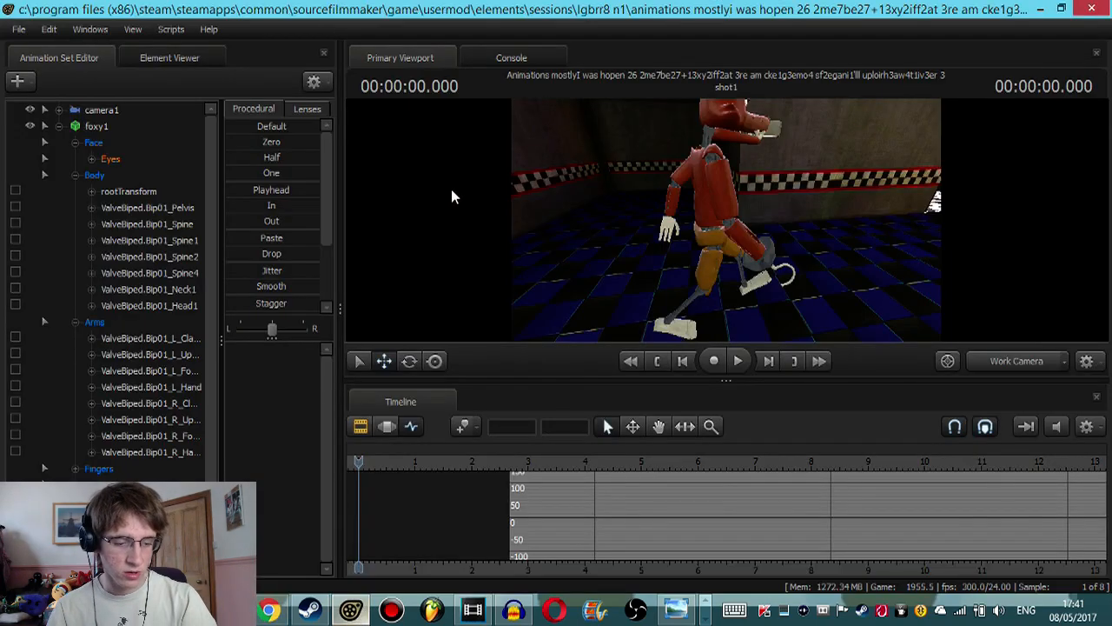
pyautogui.moveTo(483, 211); pyautogui.dragTo(723, 240)
pyautogui.click(278, 601)
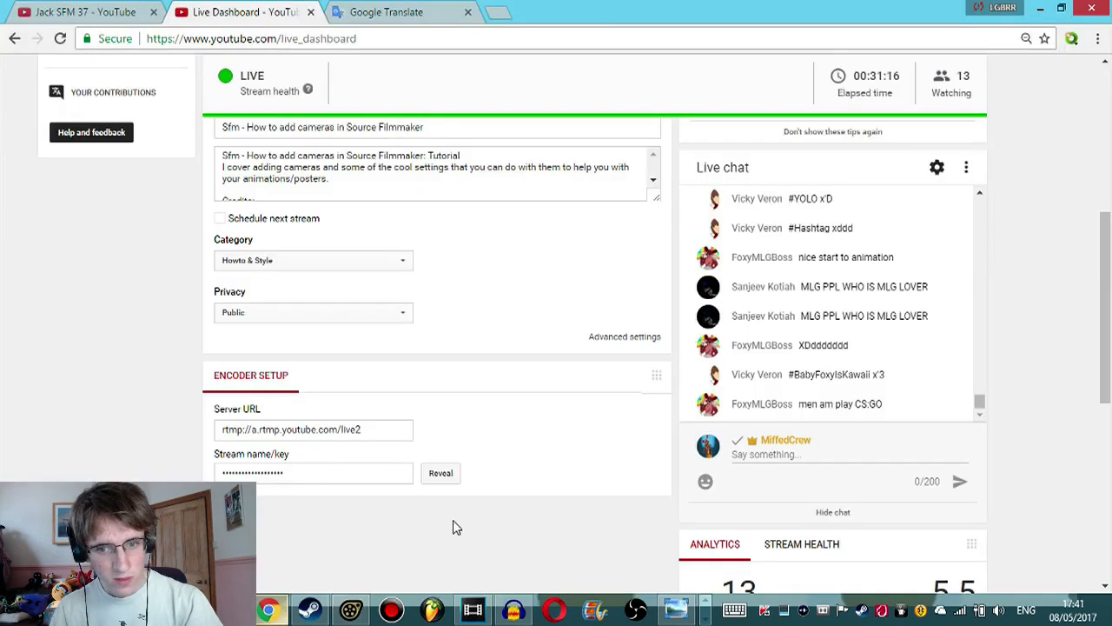
pyautogui.scroll(-1, 945, 375)
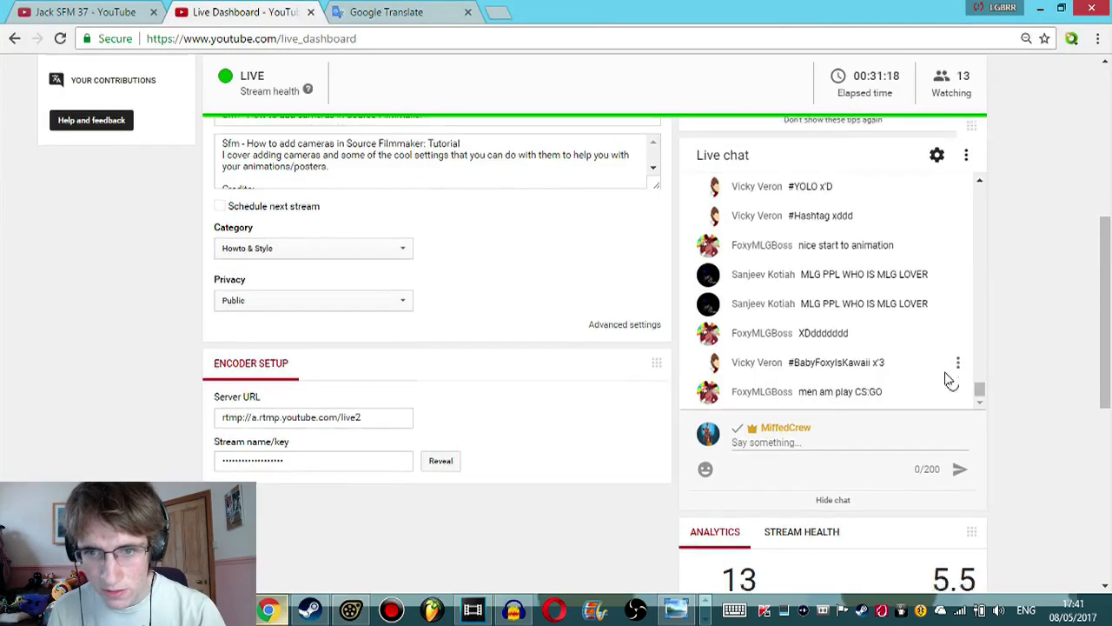
pyautogui.scroll(1, 1045, 369)
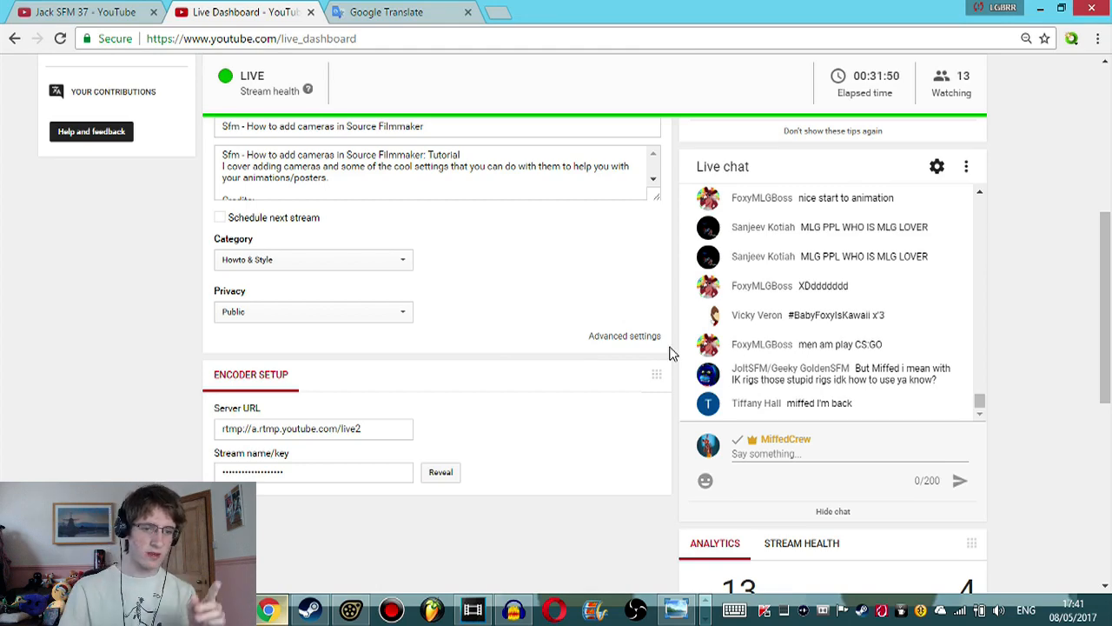
# Step: Return to Source Filmmaker, try moving Foxy's right upper arm outward from the shoulder at 0 s, and undo the move
pyautogui.click(351, 610)
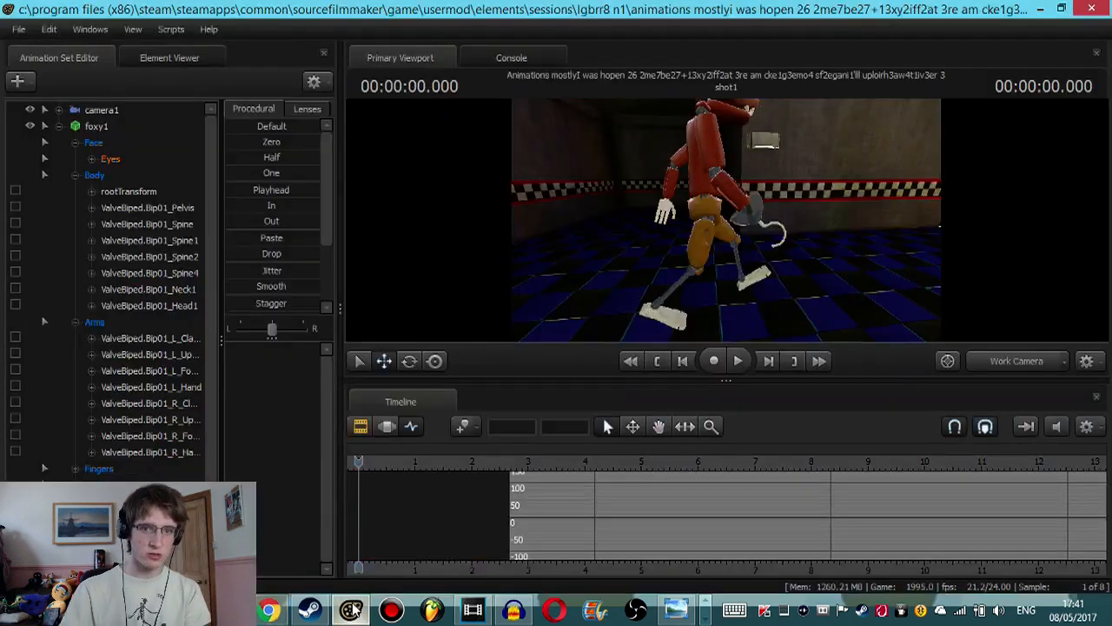
pyautogui.keyDown('ctrl'); pyautogui.click(712, 158); pyautogui.keyUp('ctrl')
pyautogui.keyDown('alt'); pyautogui.moveTo(825, 188); pyautogui.dragTo(939, 193); pyautogui.keyUp('alt')
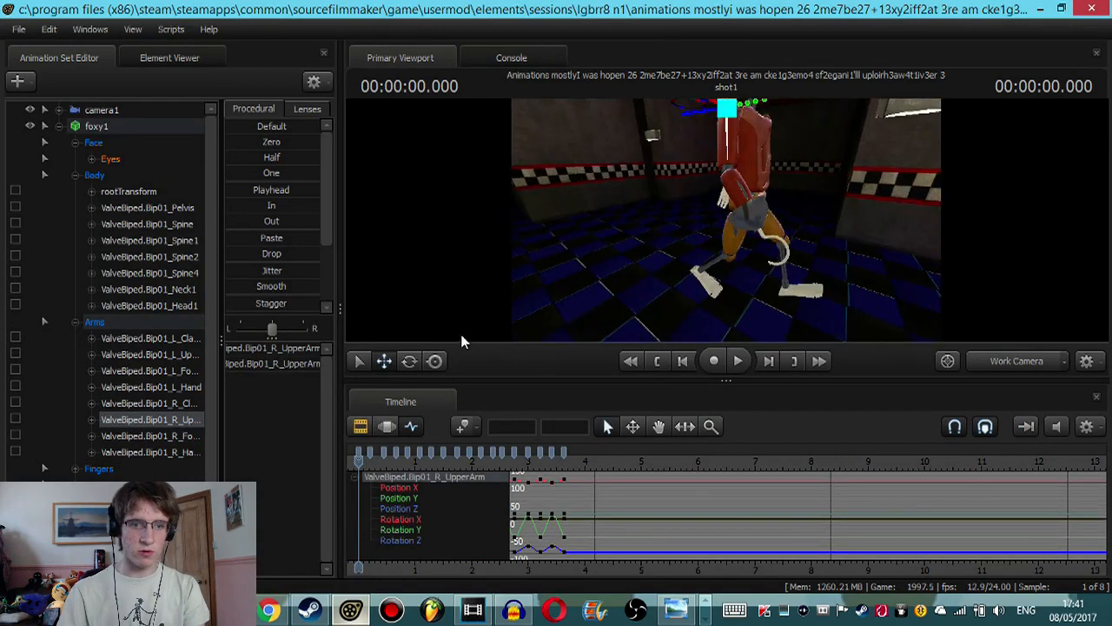
pyautogui.click(409, 360)
pyautogui.keyDown('alt'); pyautogui.moveTo(436, 326); pyautogui.dragTo(480, 345); pyautogui.keyUp('alt')
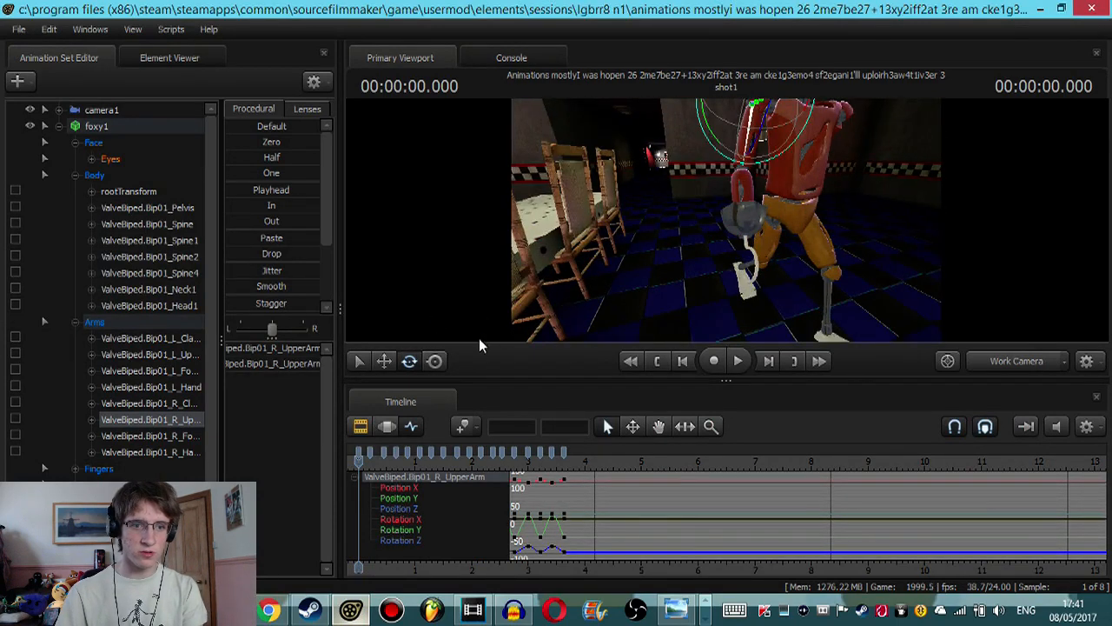
pyautogui.click(387, 362)
pyautogui.moveTo(515, 235); pyautogui.dragTo(500, 214)
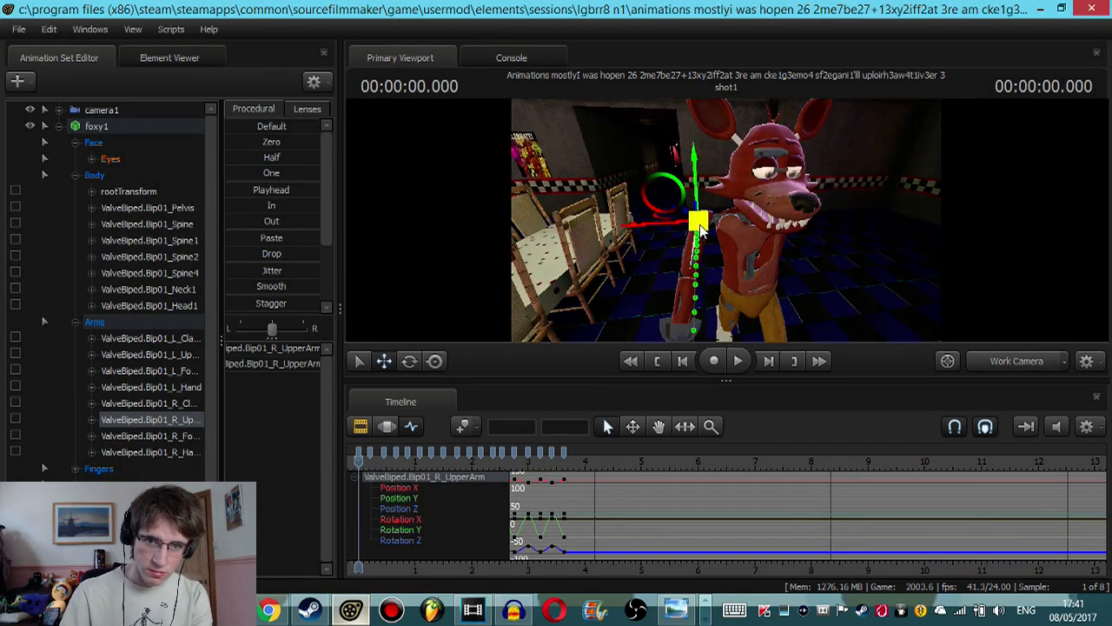
pyautogui.moveTo(697, 224); pyautogui.dragTo(654, 236)
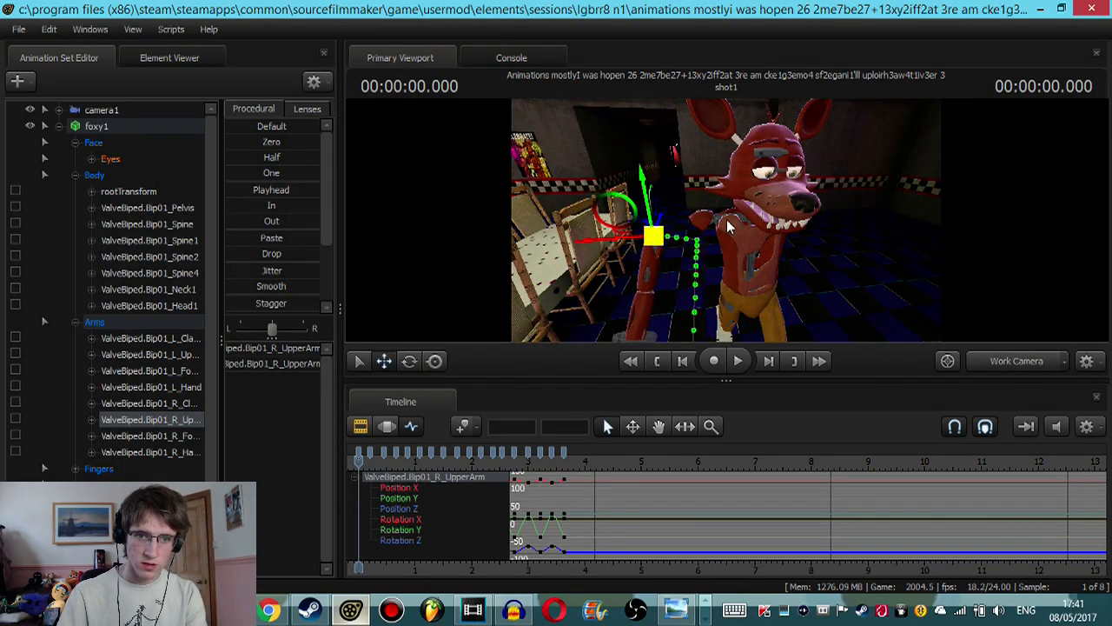
pyautogui.hotkey('ctrl', 'z')
# Step: Try rotating Foxy's right forearm at the elbow at 0 s, and undo the rotation
pyautogui.keyDown('alt'); pyautogui.moveTo(877, 234); pyautogui.dragTo(365, 307); pyautogui.keyUp('alt')
pyautogui.click(410, 362)
pyautogui.keyDown('alt'); pyautogui.moveTo(880, 253); pyautogui.dragTo(426, 328); pyautogui.keyUp('alt')
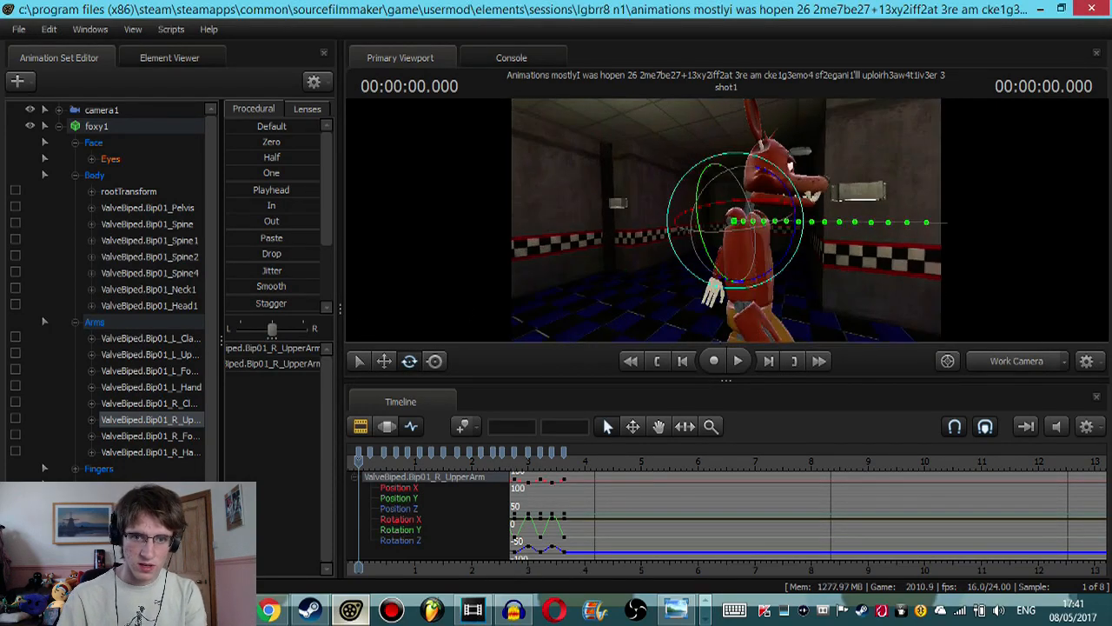
pyautogui.moveTo(550, 233); pyautogui.dragTo(729, 297)
pyautogui.click(730, 272)
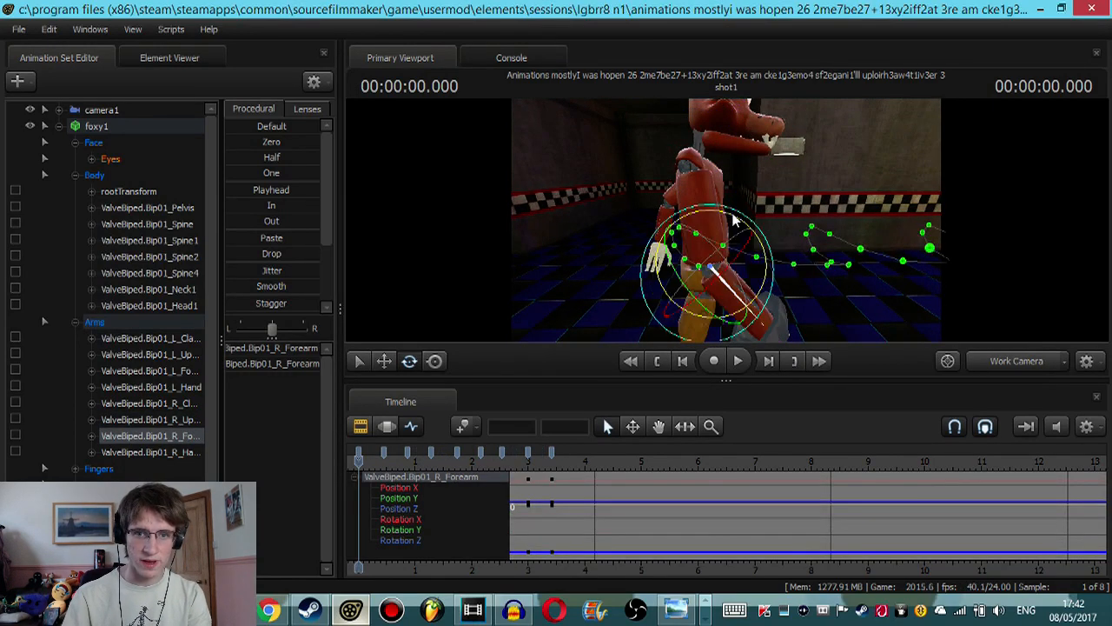
pyautogui.moveTo(721, 209); pyautogui.dragTo(723, 179)
pyautogui.hotkey('ctrl', 'z')
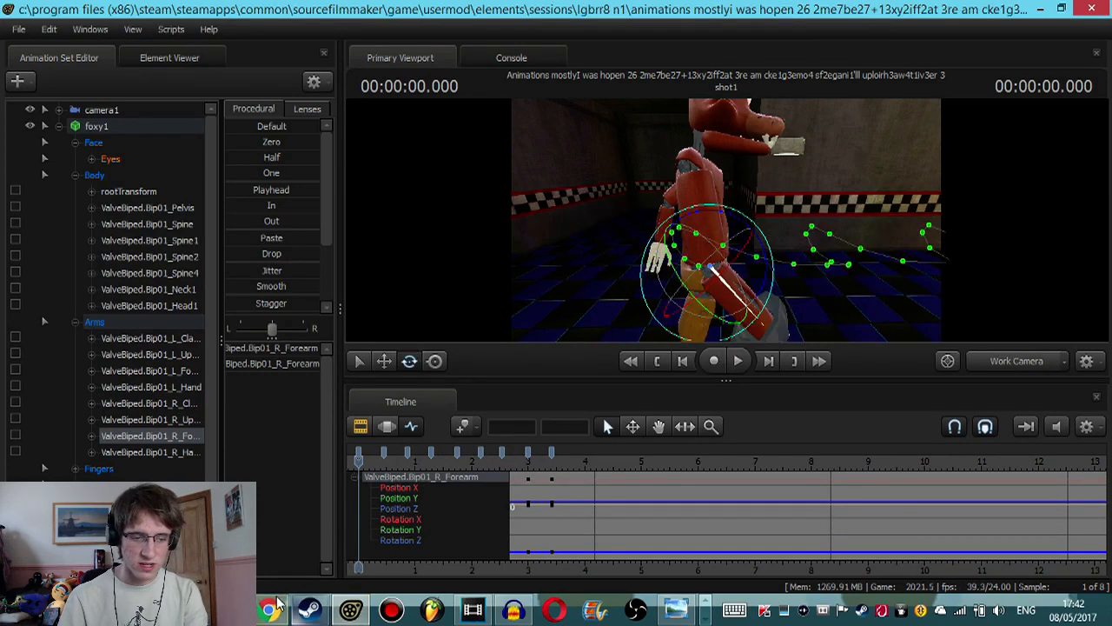
# Step: Switch to Chrome and read the newest live chat messages, highlighting the hashtag comment and the Spanish comment
pyautogui.click(283, 608)
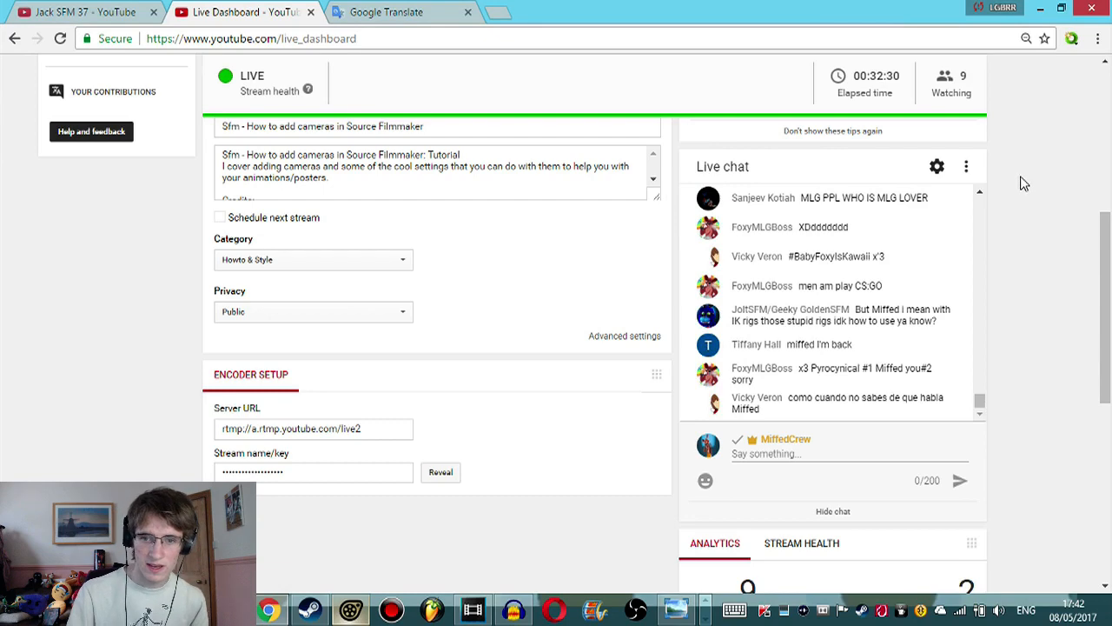
pyautogui.scroll(-1, 971, 397)
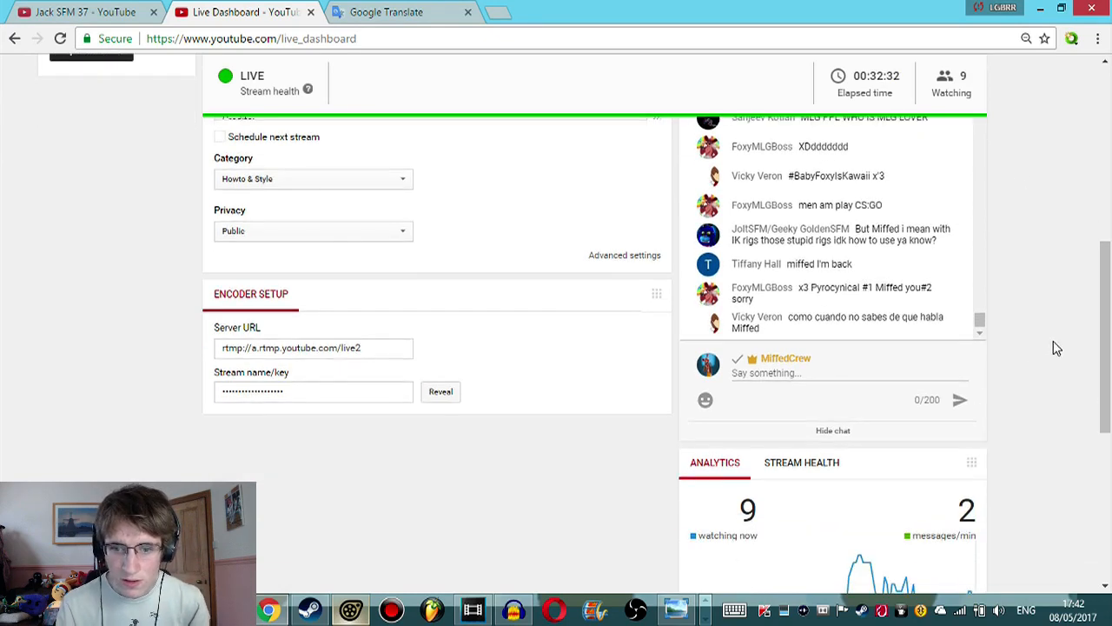
pyautogui.scroll(1, 1056, 348)
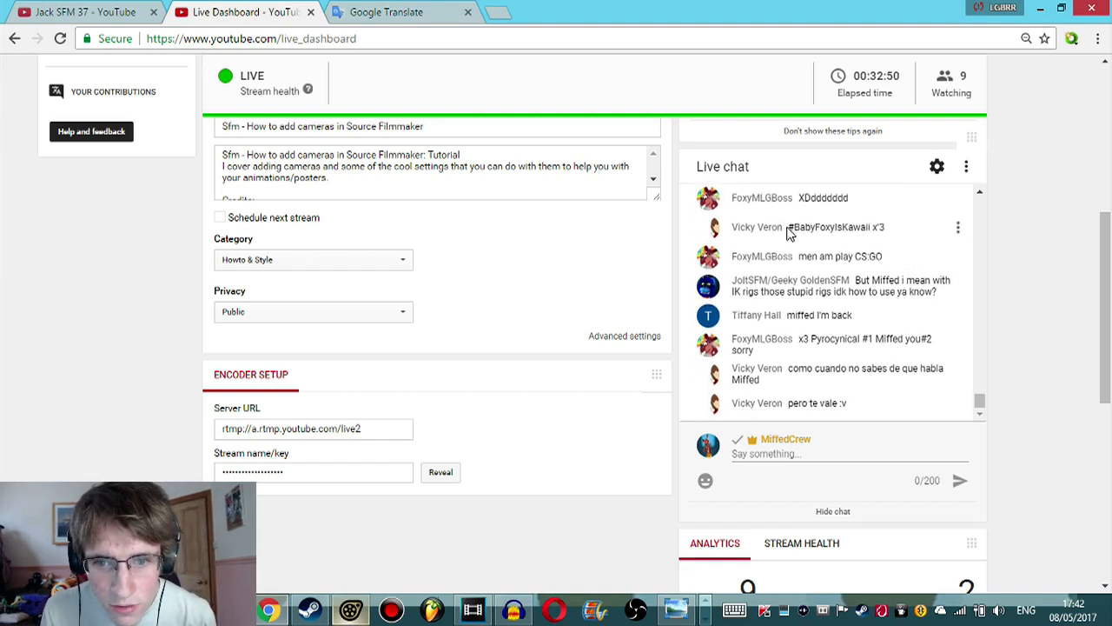
pyautogui.moveTo(790, 233); pyautogui.dragTo(891, 233)
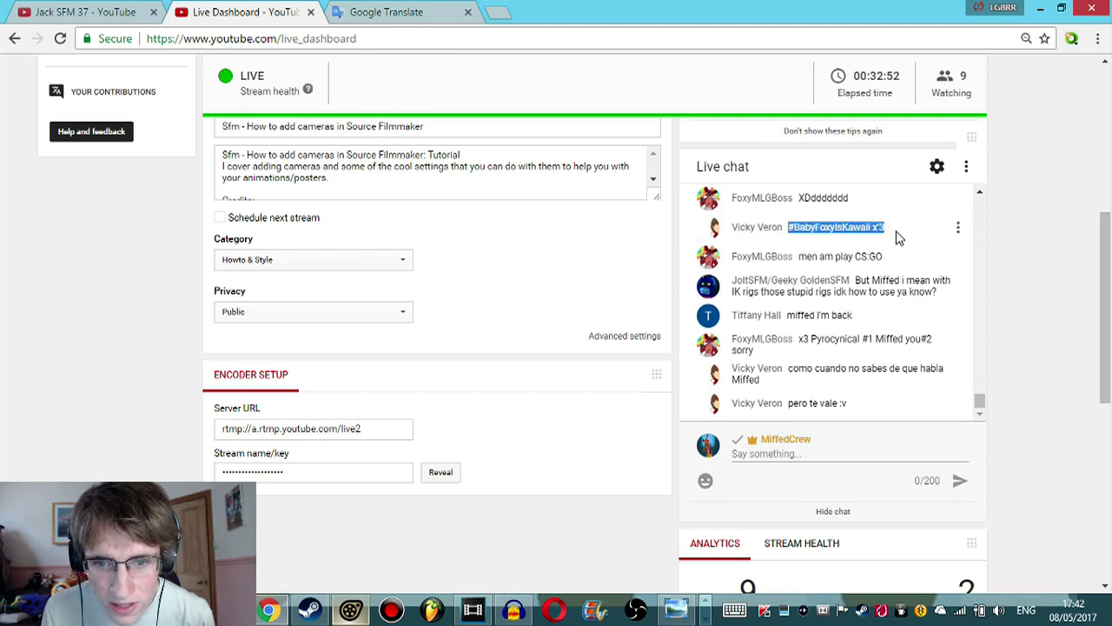
pyautogui.click(899, 238)
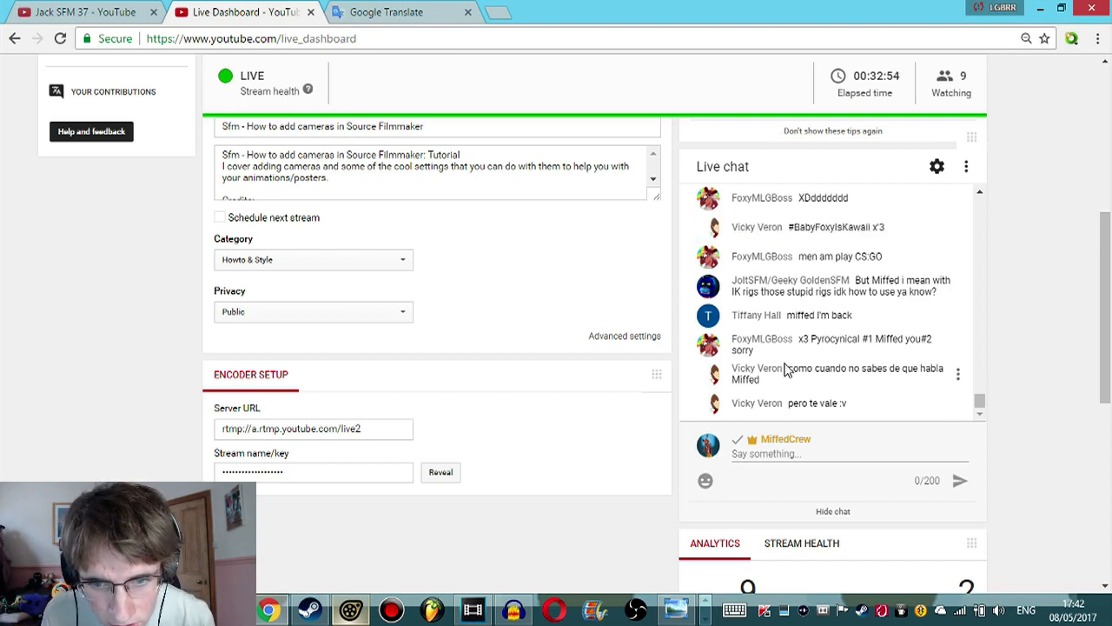
pyautogui.moveTo(787, 370); pyautogui.dragTo(920, 383)
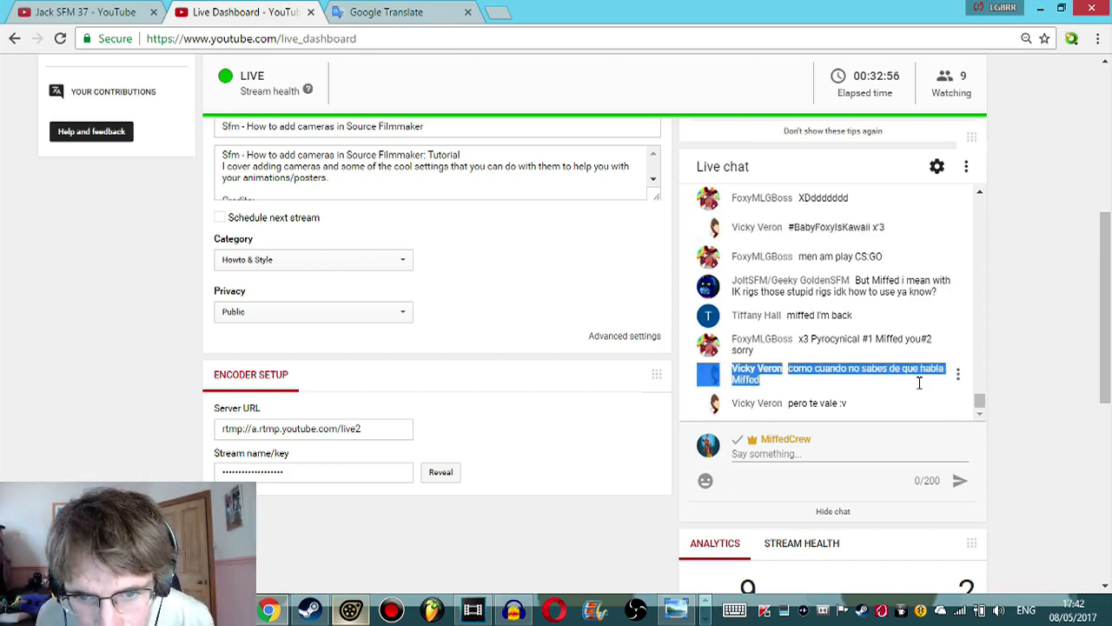
pyautogui.click(1035, 366)
pyautogui.click(871, 346)
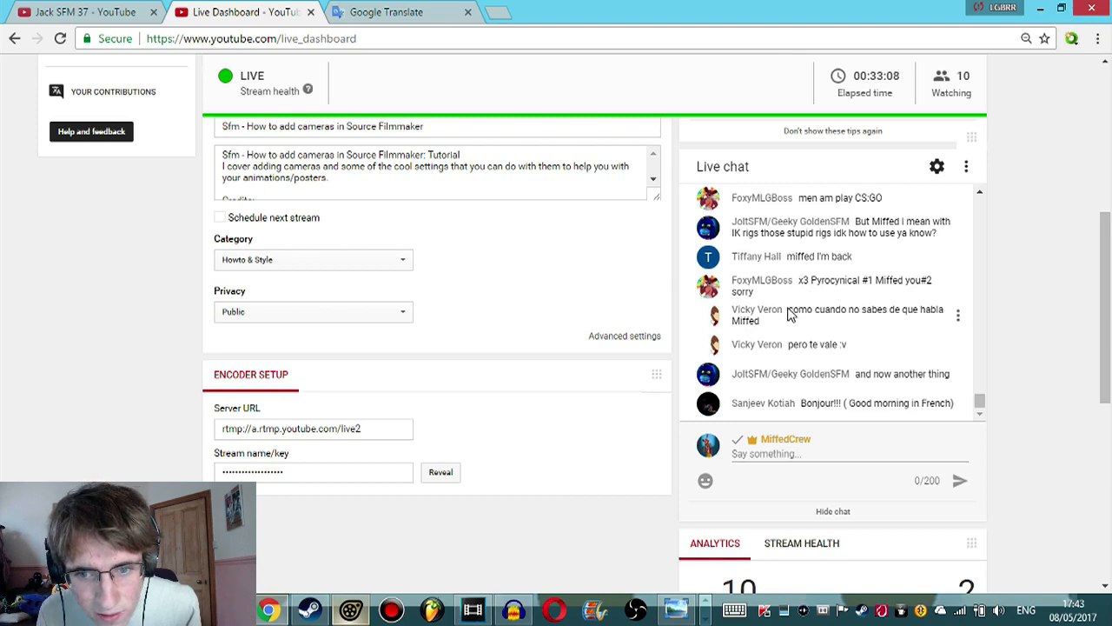
# Step: Copy the comment "como cuando no sabes de que habla" from the live chat, translate it with Google Translate, and return to the dashboard
pyautogui.moveTo(789, 314); pyautogui.dragTo(944, 306)
pyautogui.rightClick(866, 313)
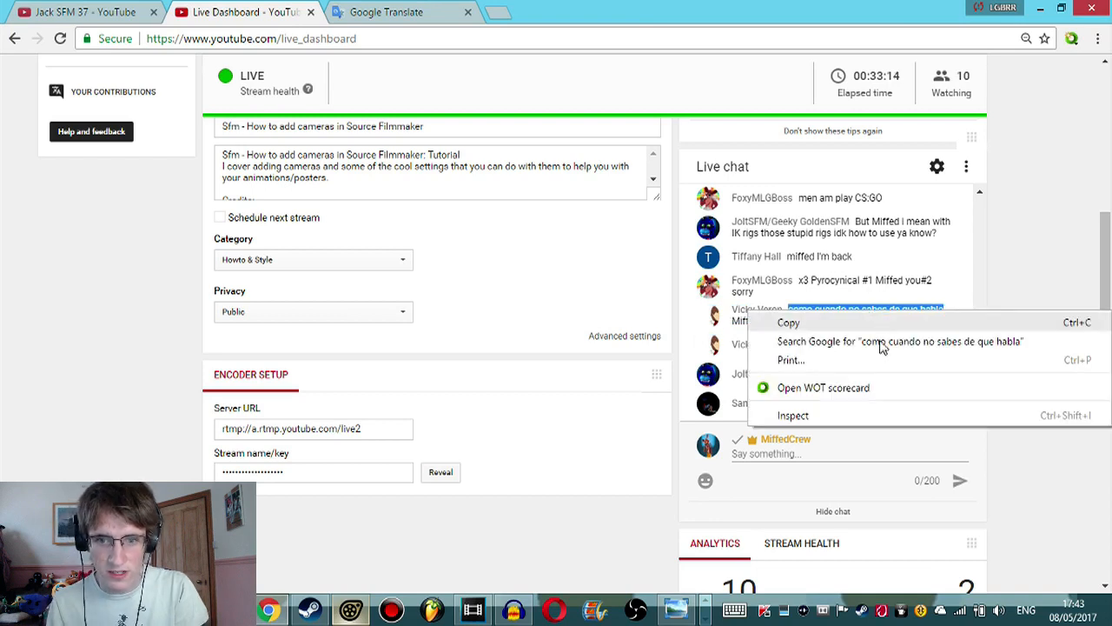
pyautogui.click(785, 322)
pyautogui.click(391, 12)
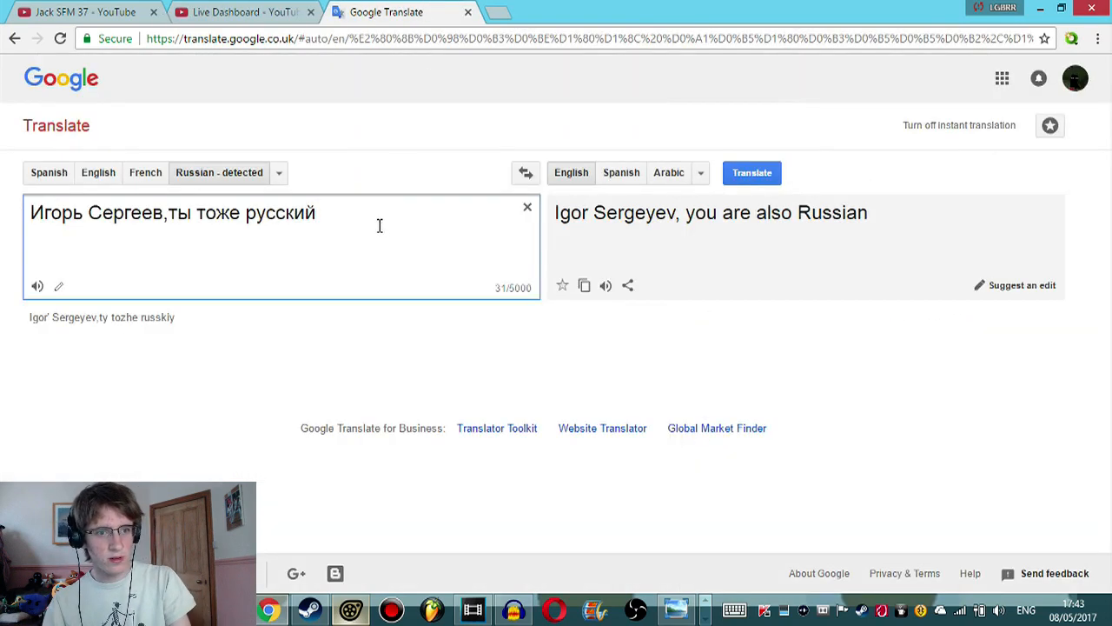
pyautogui.hotkey('ctrl', 'a')
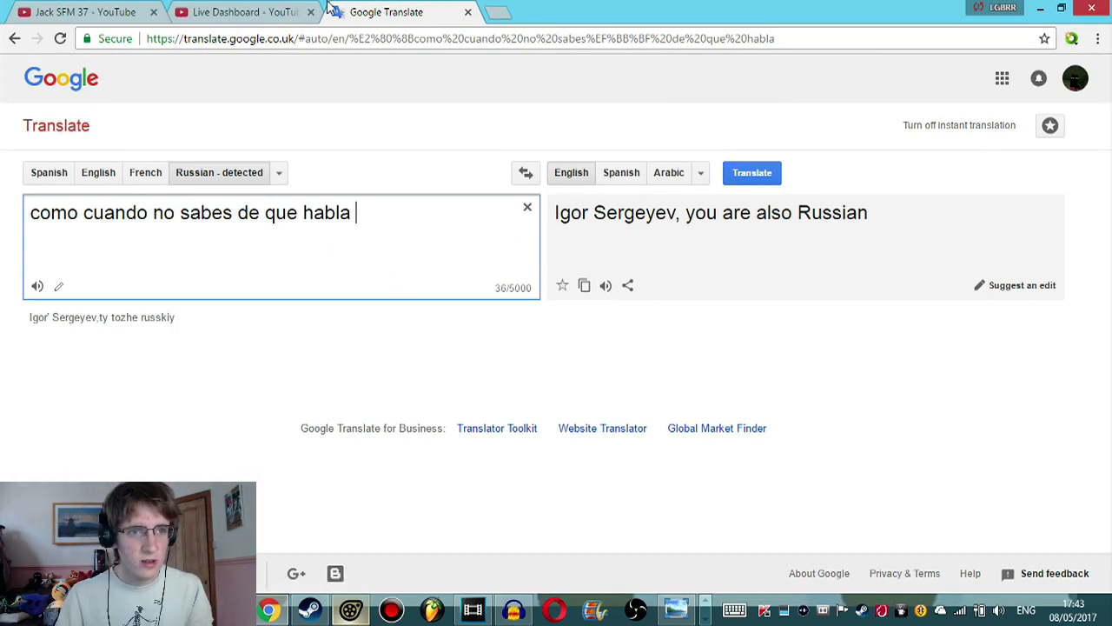
pyautogui.click(243, 12)
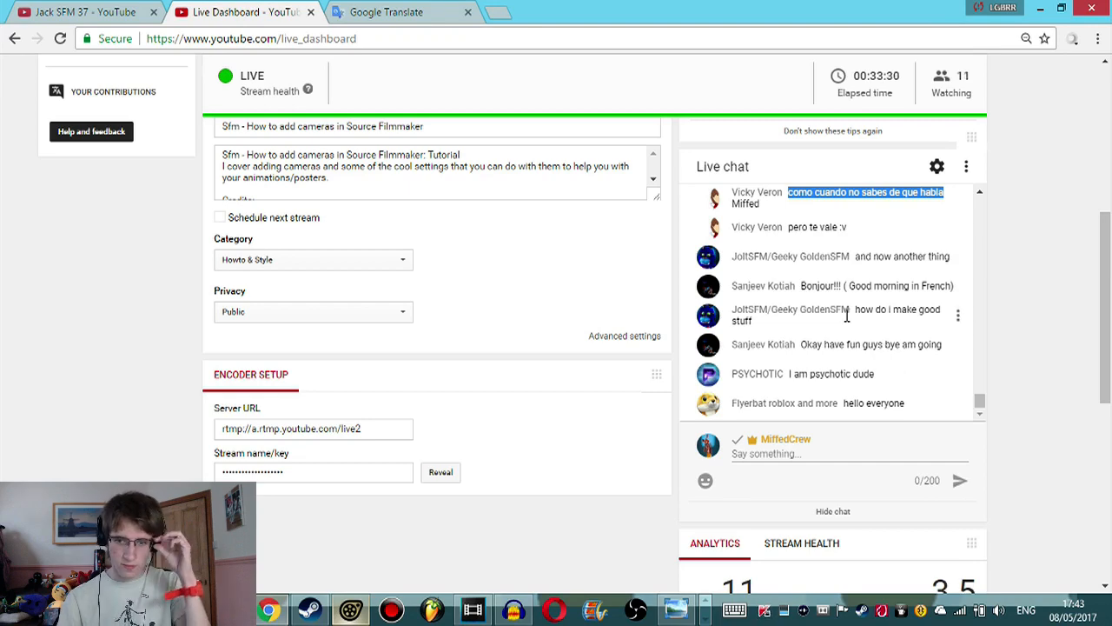
pyautogui.click(372, 8)
pyautogui.click(298, 10)
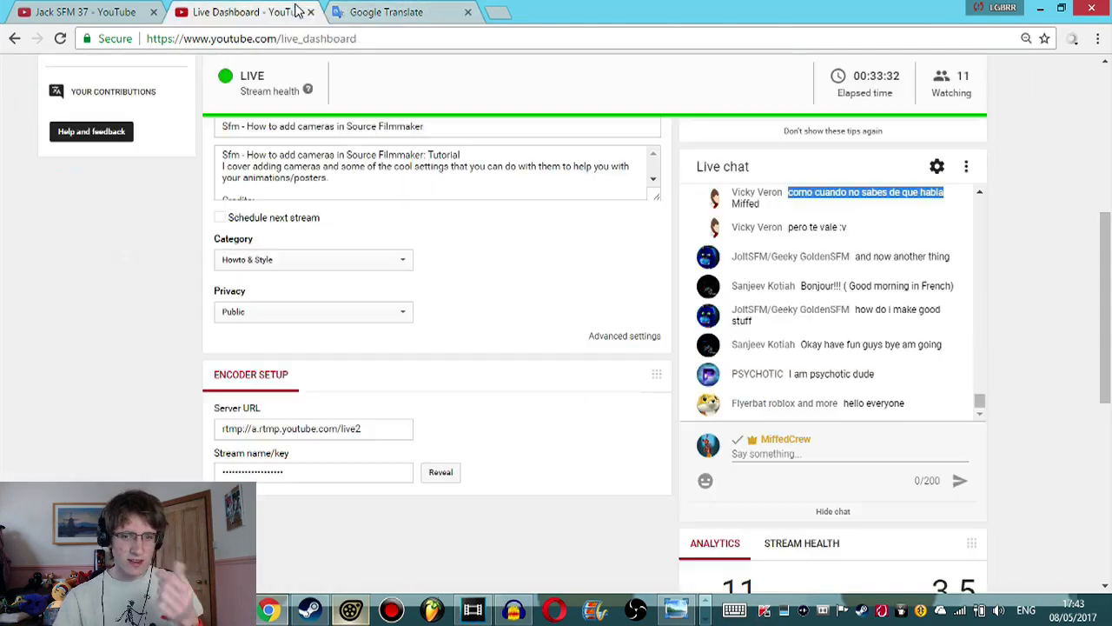
# Step: Reread the two Spanish comments in the live chat alongside the surrounding messages, highlighting the first one
pyautogui.click(843, 268)
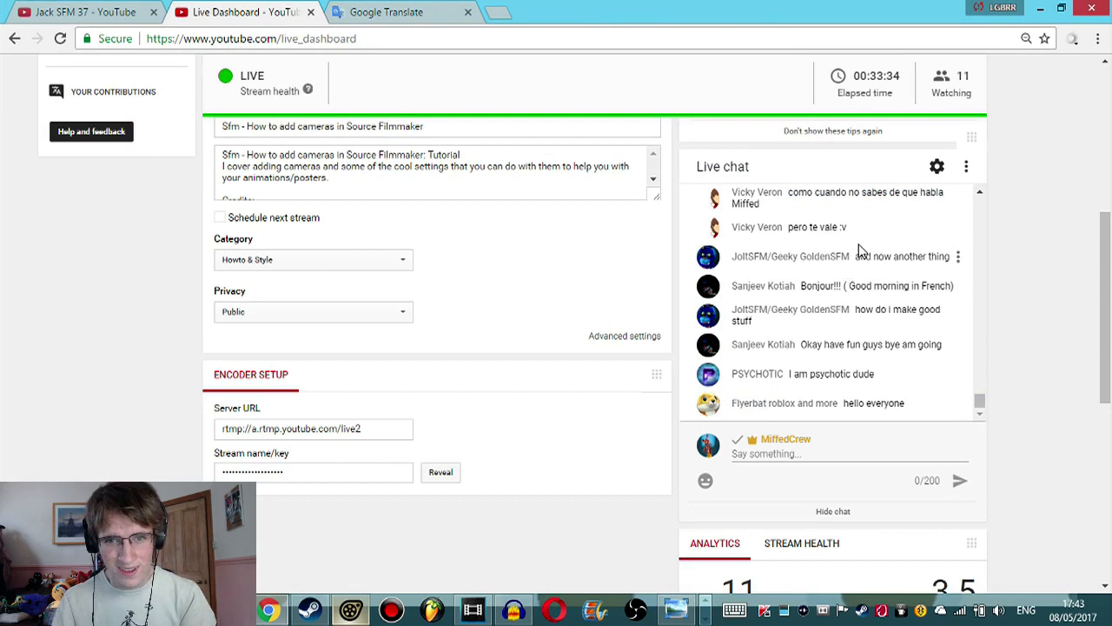
pyautogui.scroll(2, 860, 252)
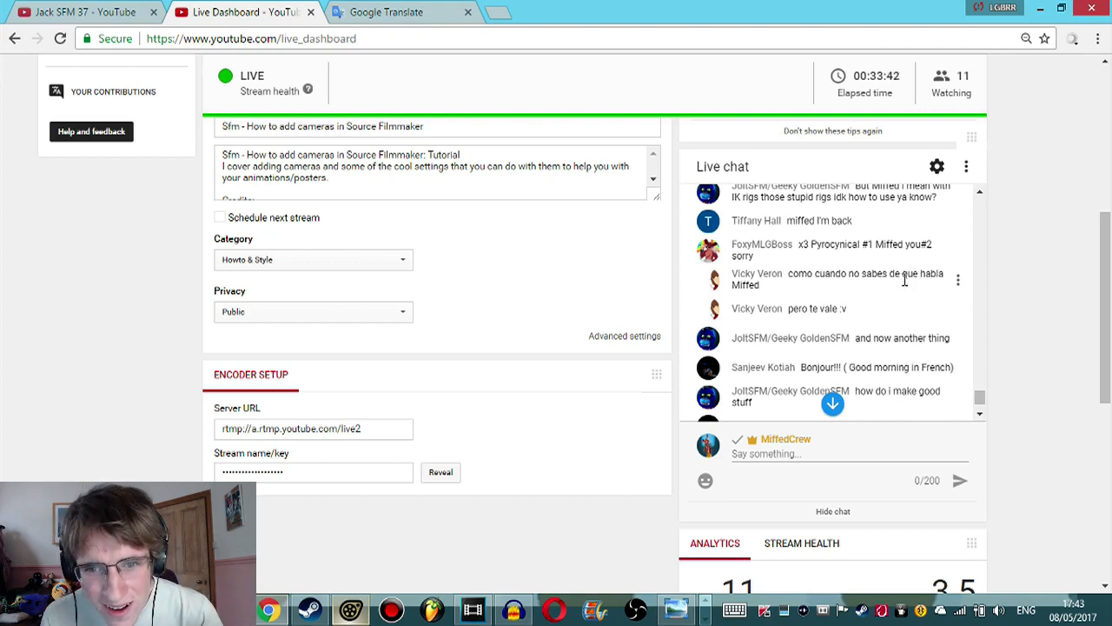
pyautogui.scroll(-3, 905, 291)
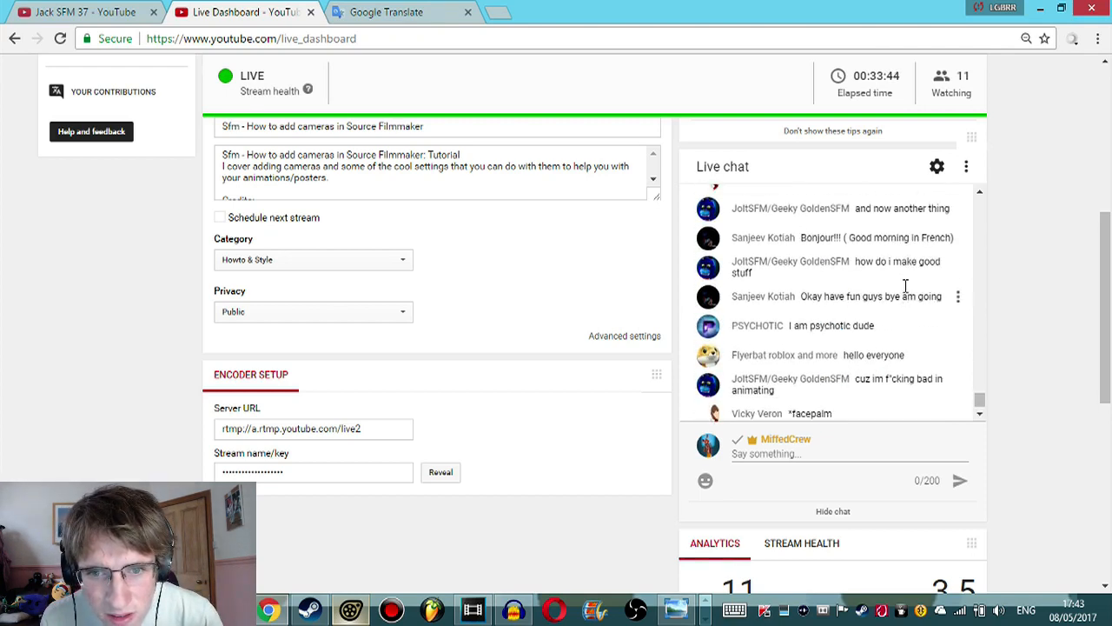
pyautogui.scroll(2, 905, 289)
pyautogui.scroll(2, 905, 291)
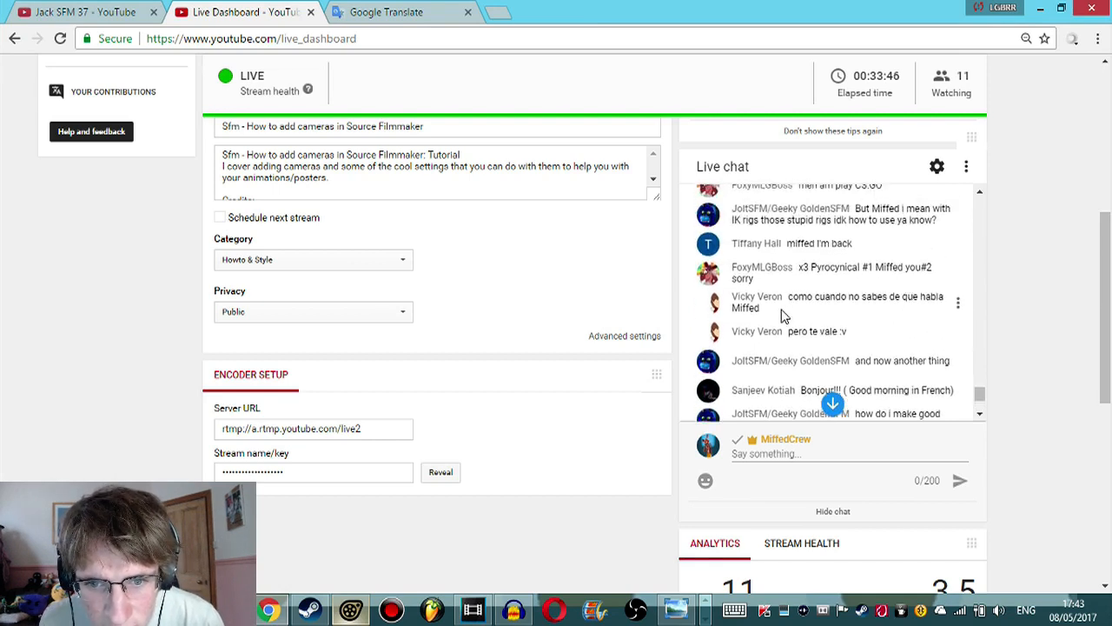
pyautogui.moveTo(787, 311); pyautogui.dragTo(776, 289)
pyautogui.click(816, 276)
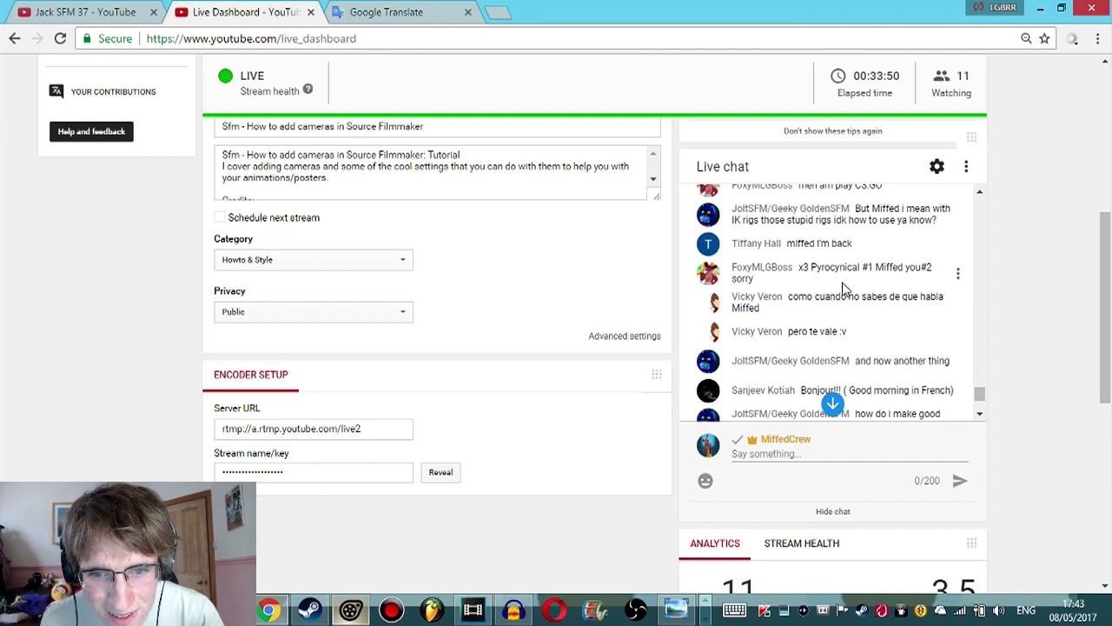
# Step: Highlight the "how do i make good stuff" comment and check the notification bell in the dashboard header before returning to the chat
pyautogui.scroll(-3, 804, 295)
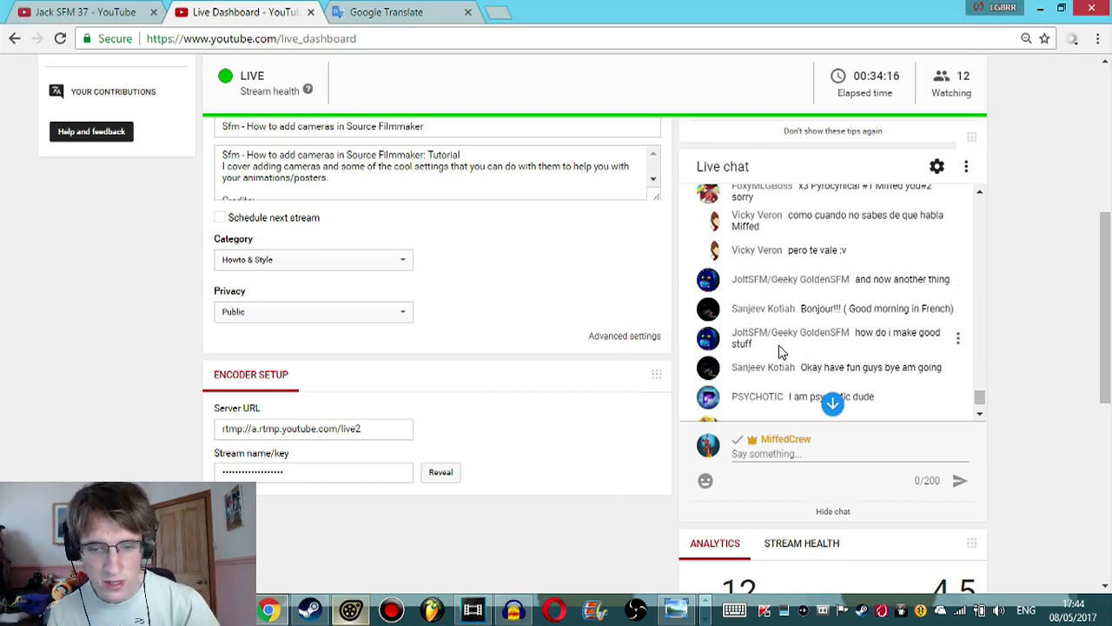
pyautogui.moveTo(783, 352); pyautogui.dragTo(736, 328)
pyautogui.click(736, 326)
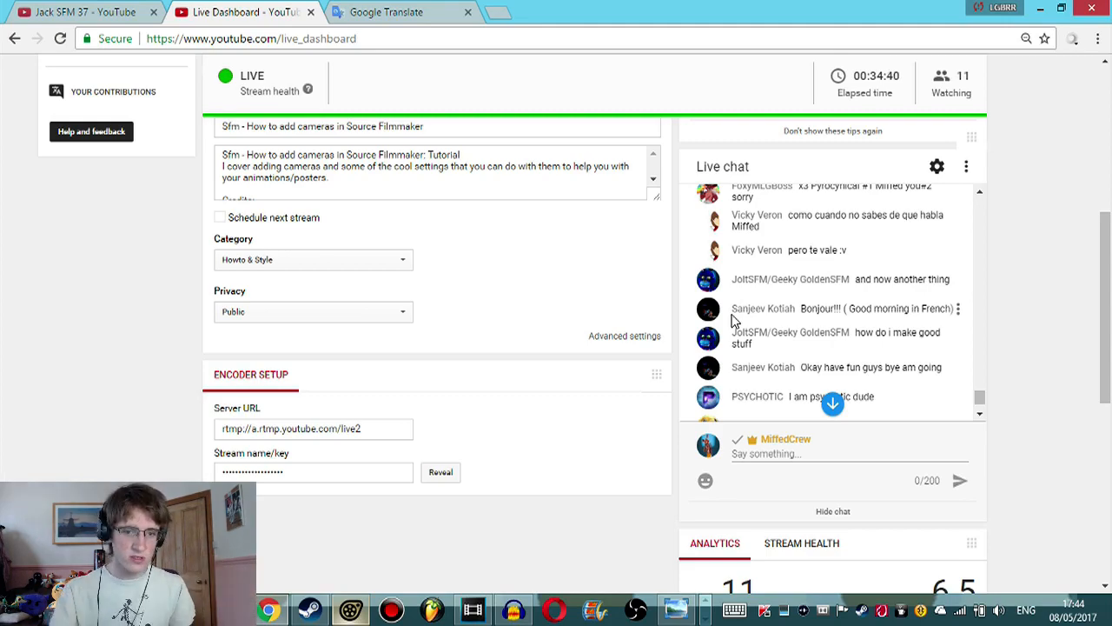
pyautogui.moveTo(1108, 306); pyautogui.dragTo(1106, 148)
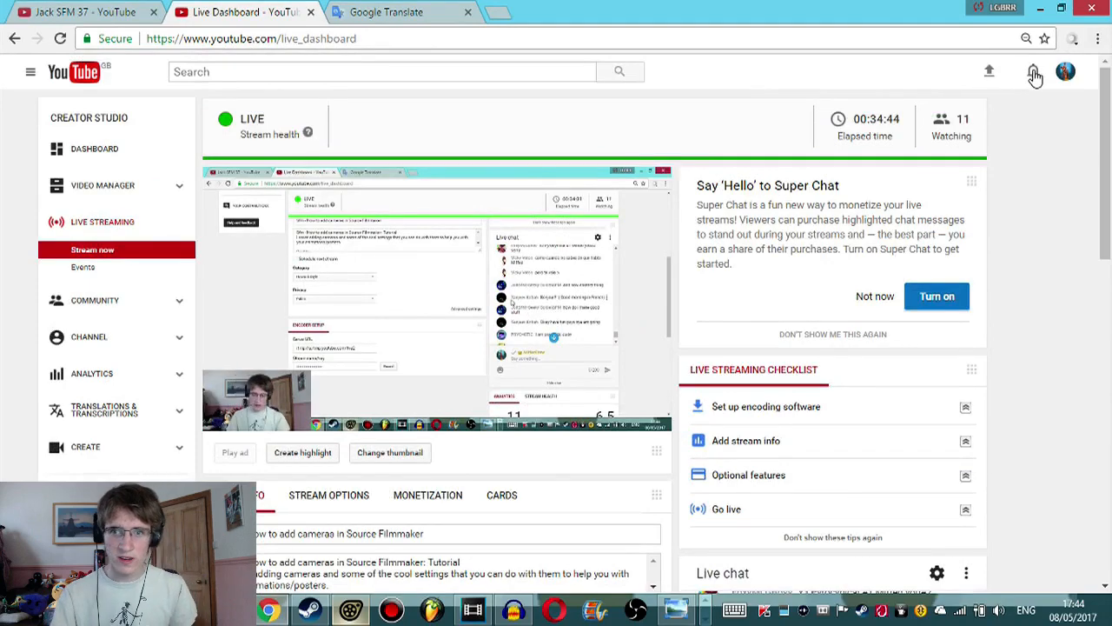
pyautogui.click(1108, 348)
pyautogui.moveTo(1108, 347); pyautogui.dragTo(1107, 281)
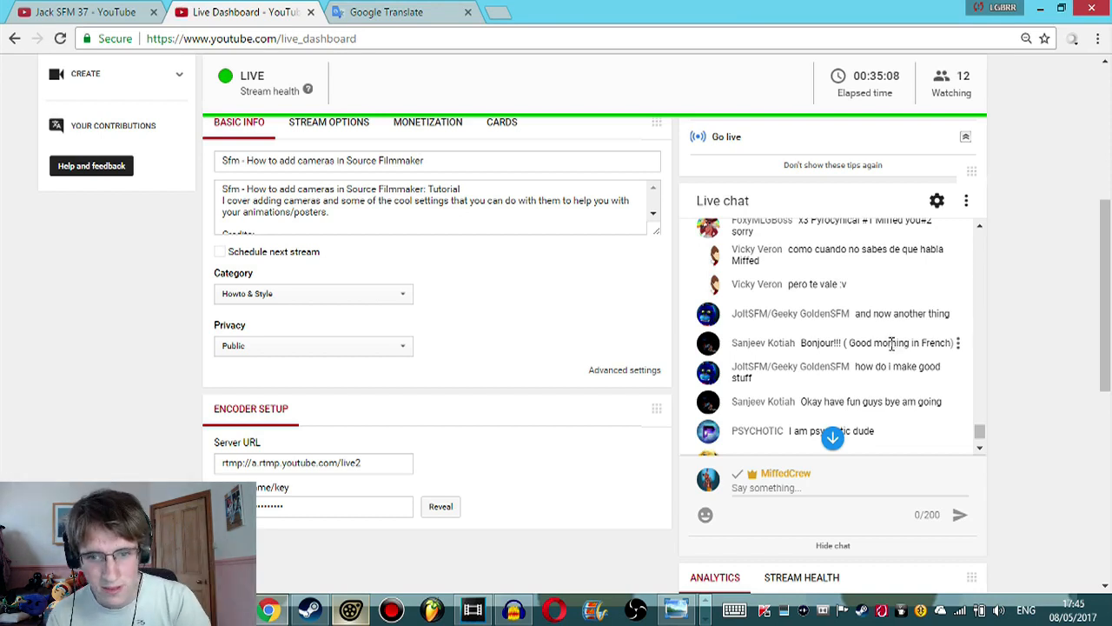
# Step: Read the newest live chat messages, then go back to the older ones to find the unanswered questions
pyautogui.scroll(-5, 894, 342)
pyautogui.scroll(1, 893, 337)
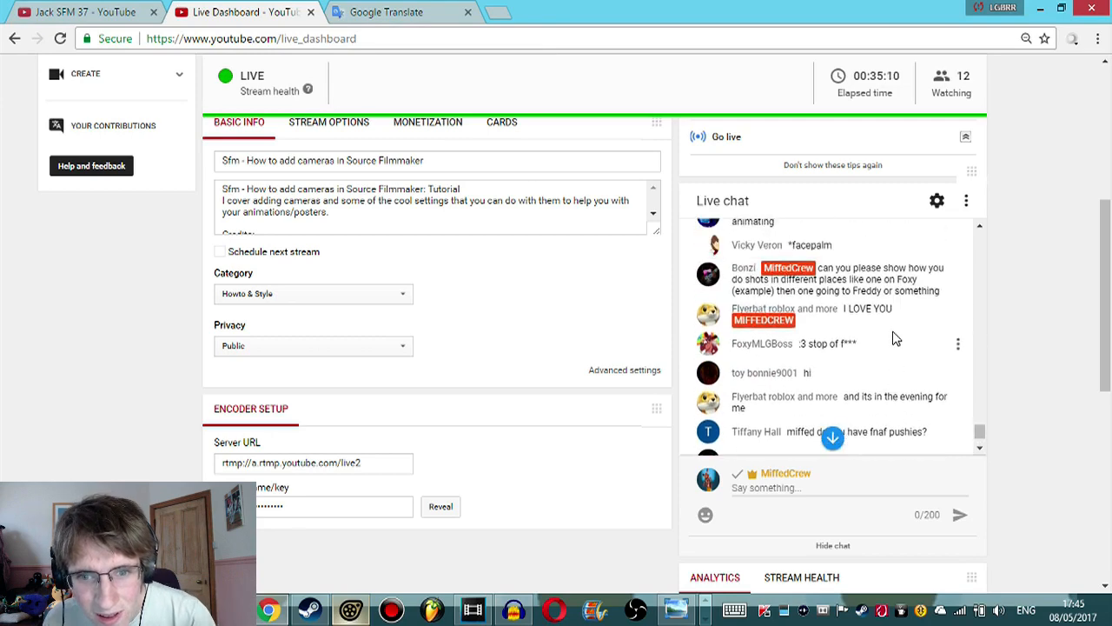
pyautogui.scroll(-2, 902, 341)
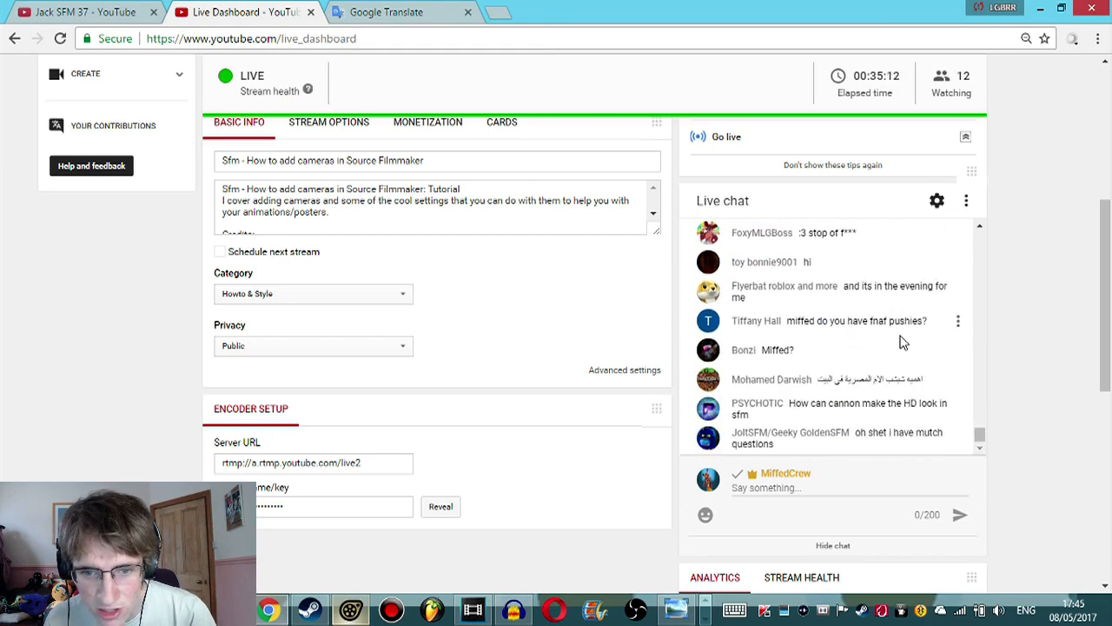
pyautogui.scroll(1, 1050, 340)
pyautogui.scroll(3, 928, 342)
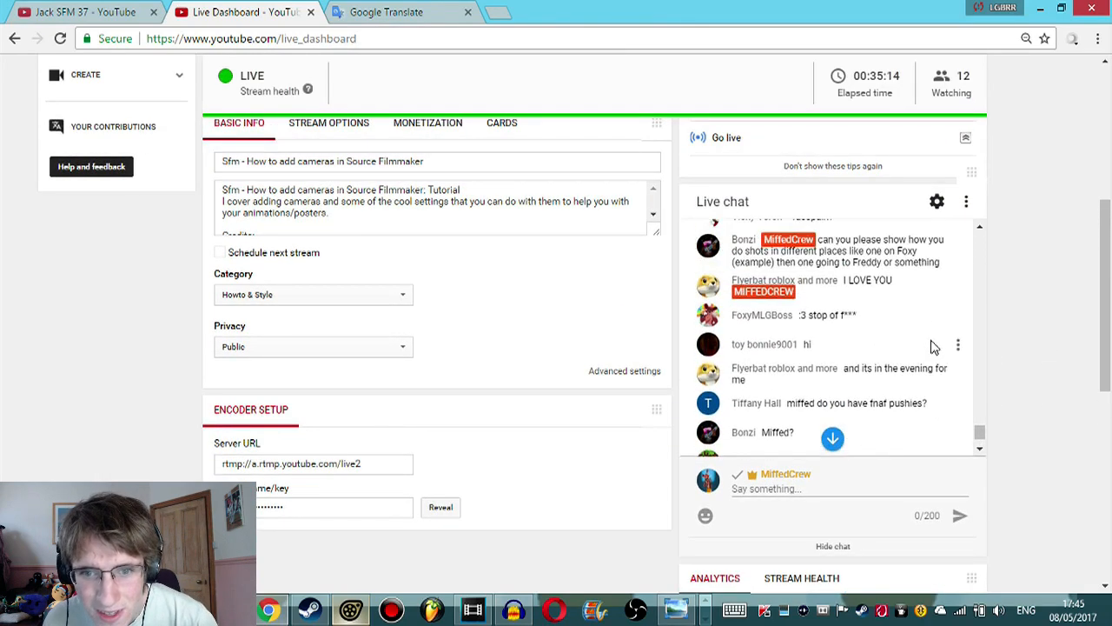
pyautogui.scroll(3, 934, 343)
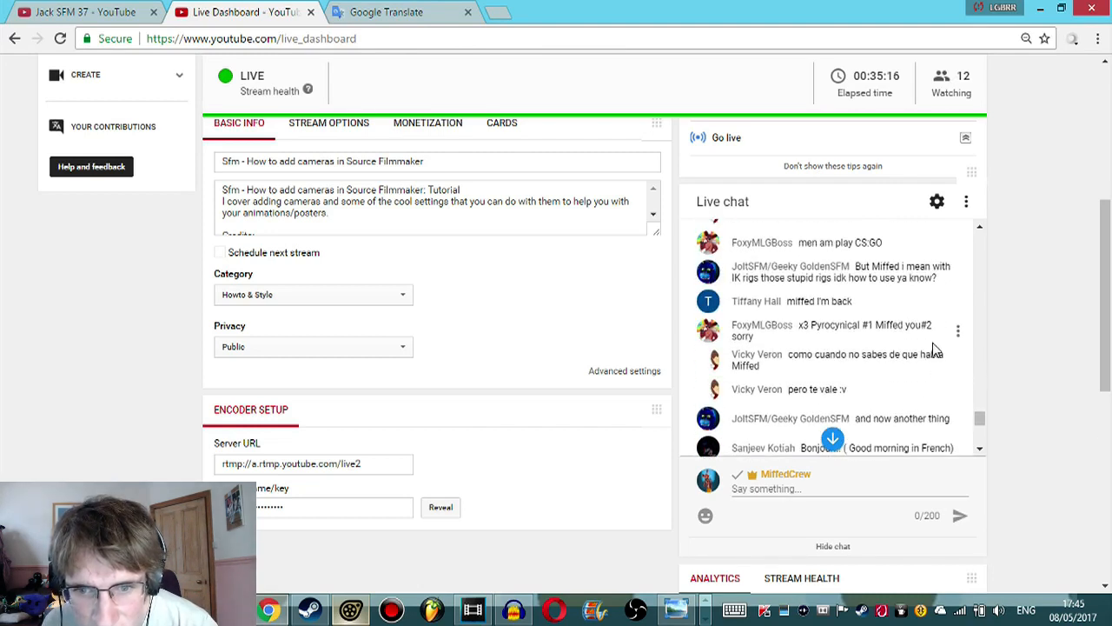
pyautogui.scroll(-2, 937, 330)
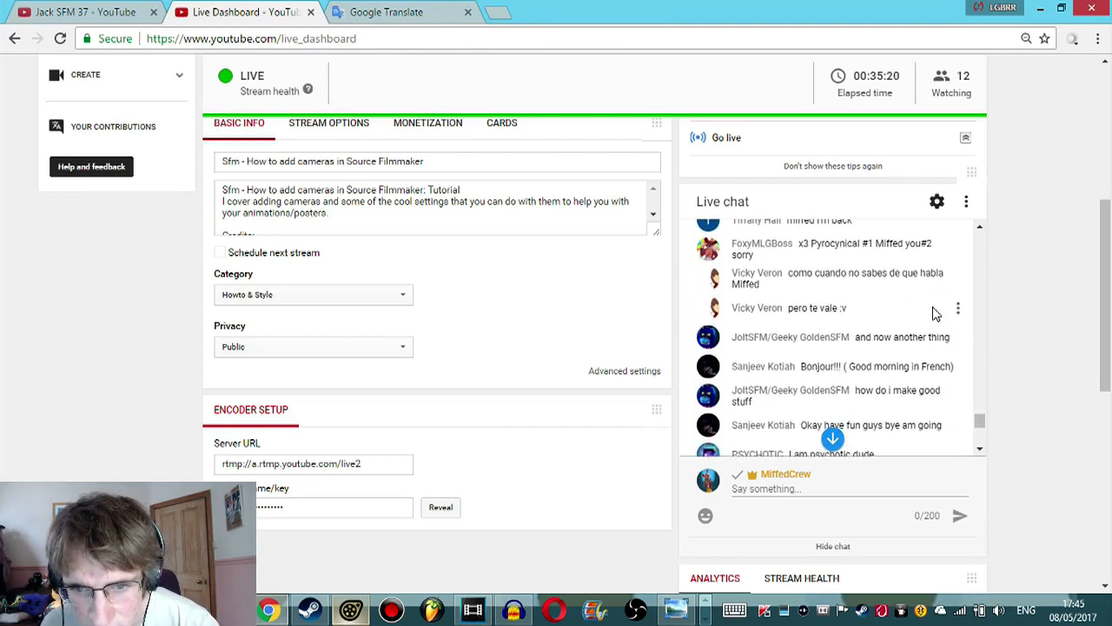
pyautogui.scroll(-1, 936, 313)
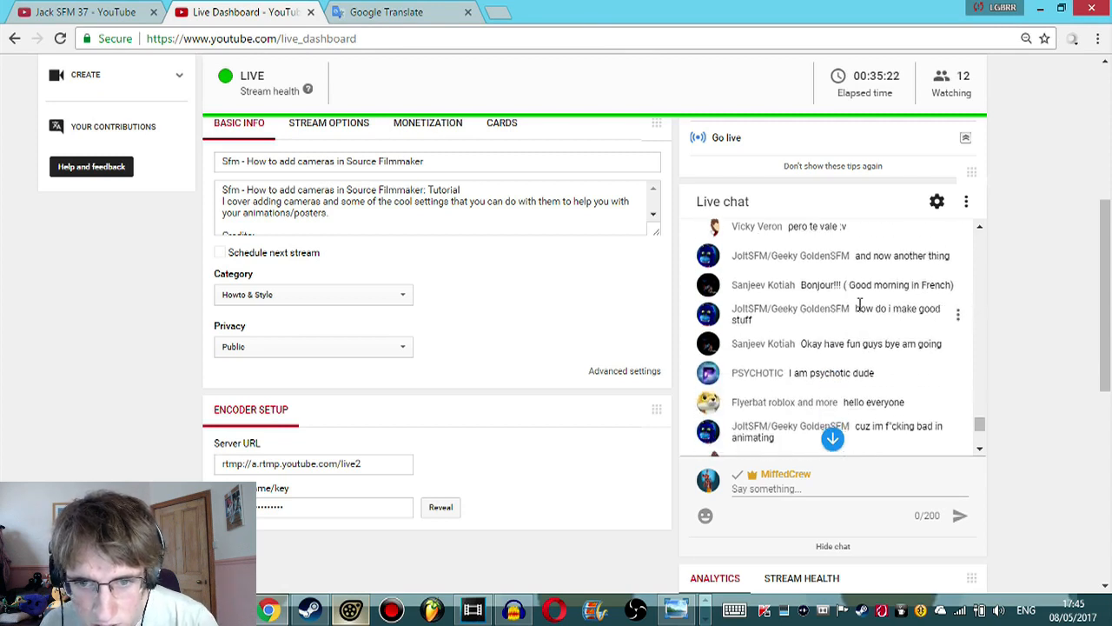
# Step: Highlight the "how do i make good stuff" and "I am psychotic dude" comments and read on to the request for shots in different places
pyautogui.moveTo(855, 311); pyautogui.dragTo(778, 323)
pyautogui.click(776, 331)
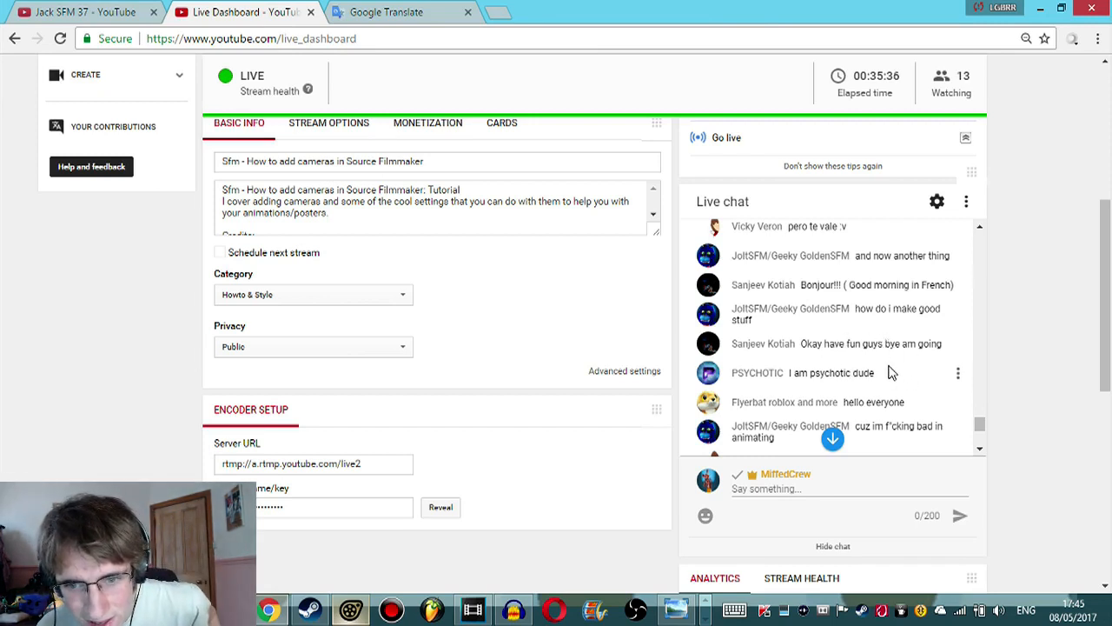
pyautogui.moveTo(888, 373); pyautogui.dragTo(822, 371)
pyautogui.click(823, 372)
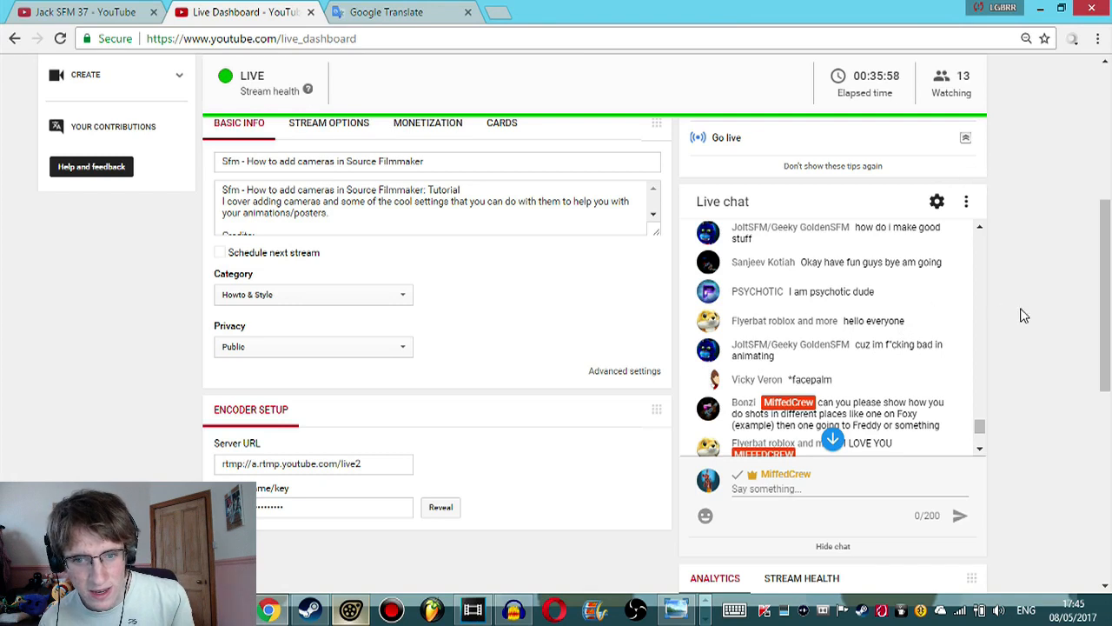
pyautogui.scroll(-2, 960, 357)
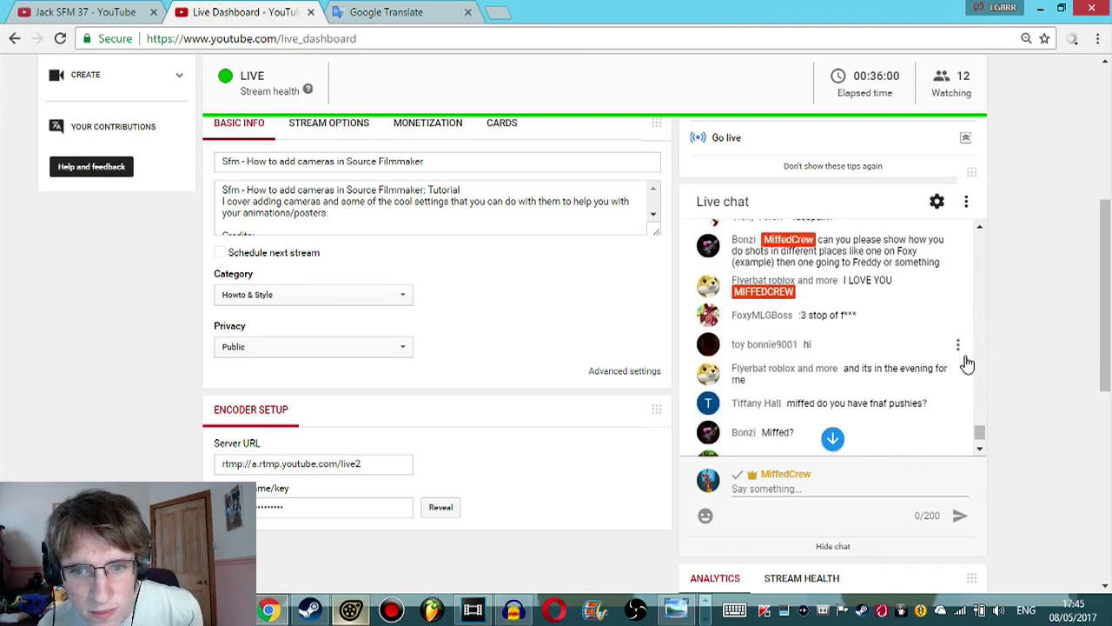
pyautogui.moveTo(978, 430); pyautogui.dragTo(980, 435)
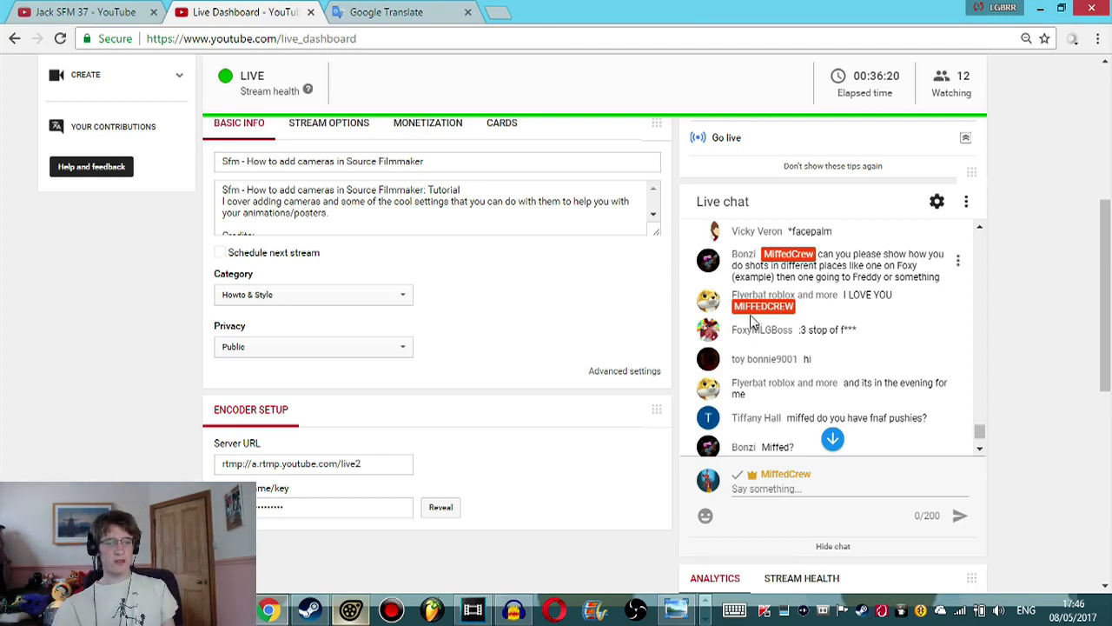
# Step: Return to Source Filmmaker and add the model splinks\fnaf\freddy\freddy.mdl as a new animation set
pyautogui.click(351, 610)
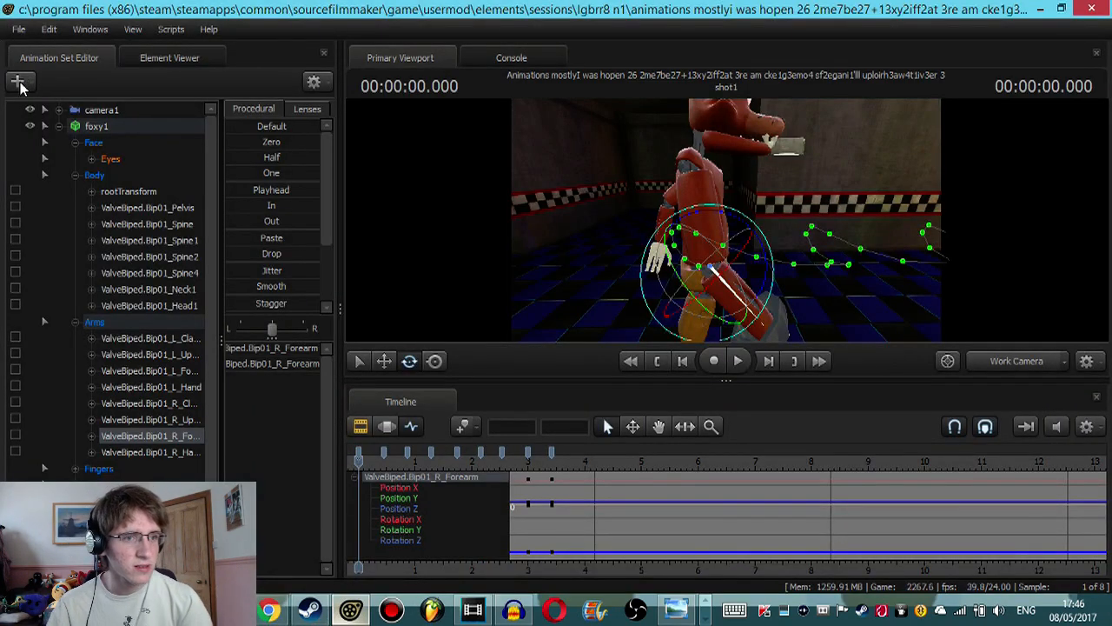
pyautogui.click(20, 84)
pyautogui.click(150, 129)
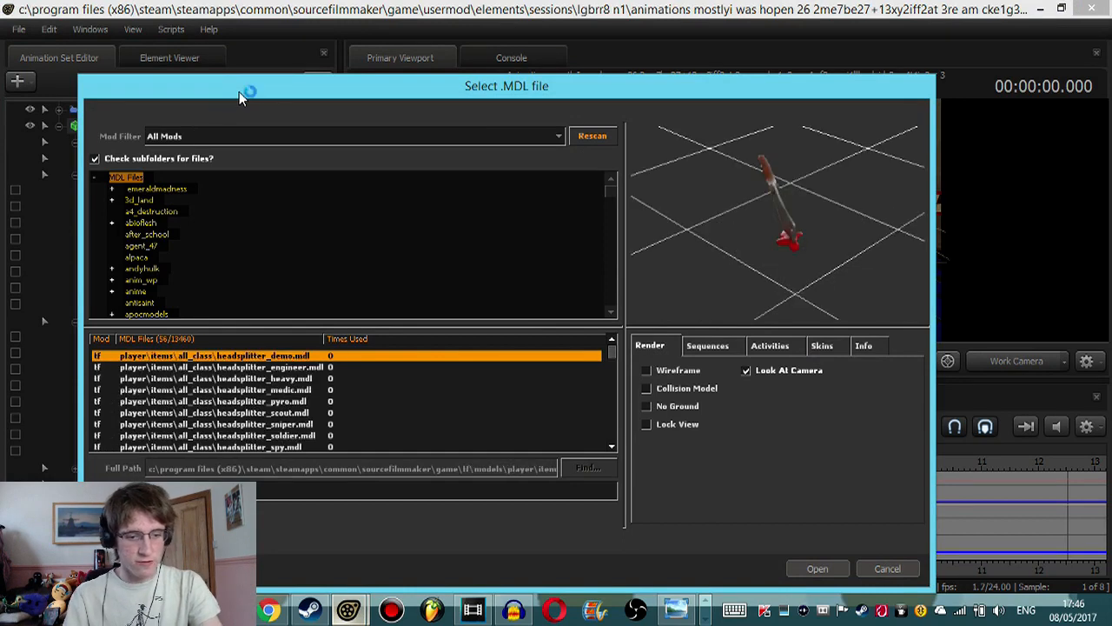
pyautogui.write('nks freddy')
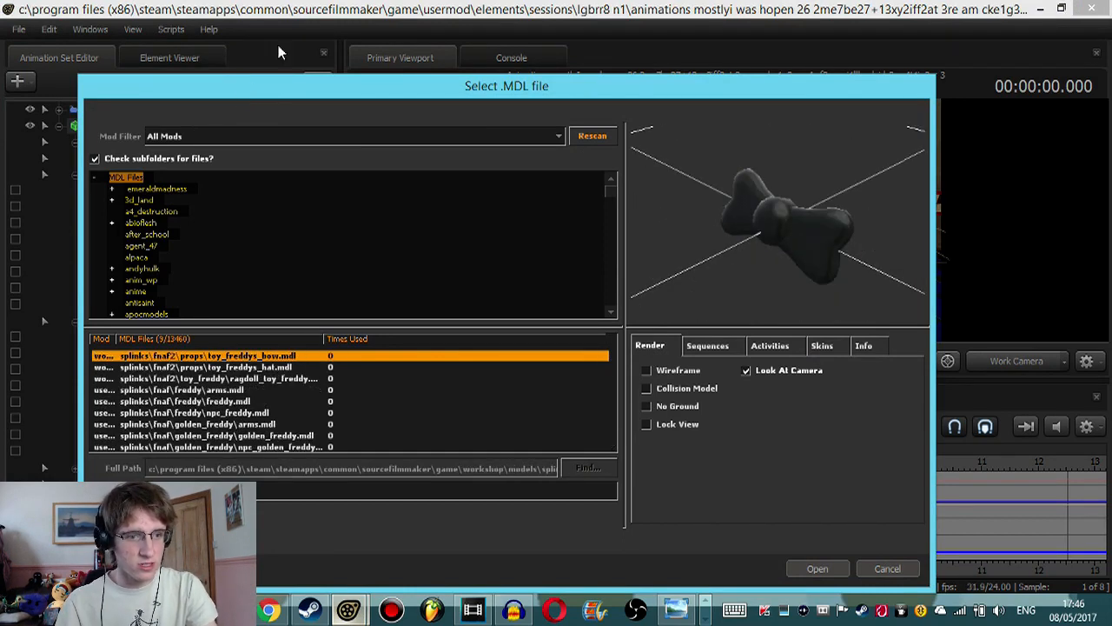
pyautogui.write('f')
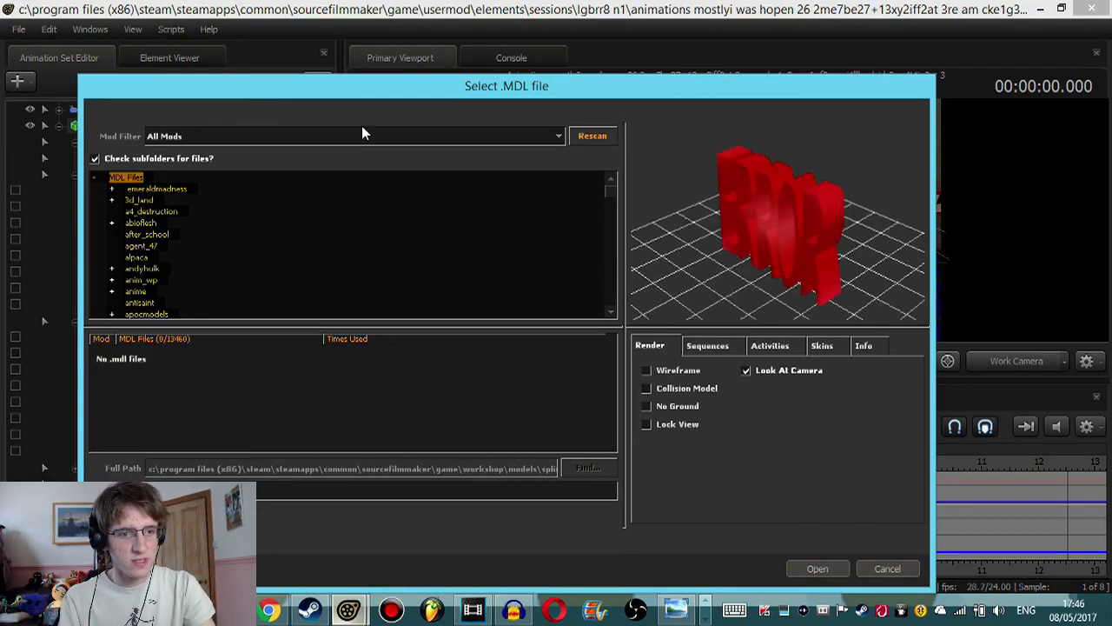
pyautogui.press('BackSpace')
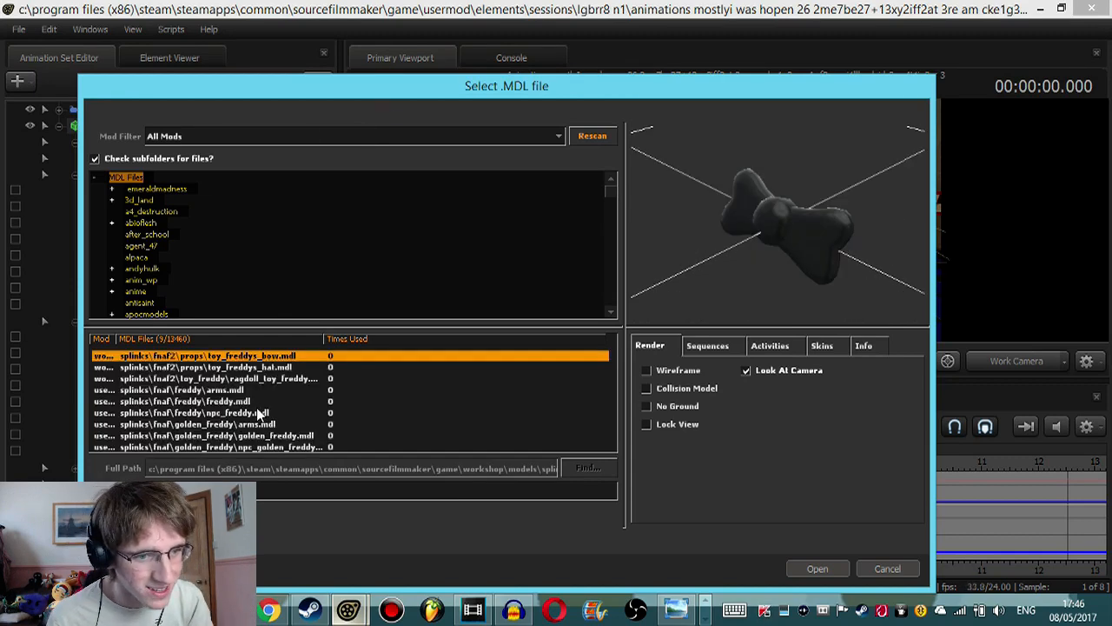
pyautogui.click(257, 434)
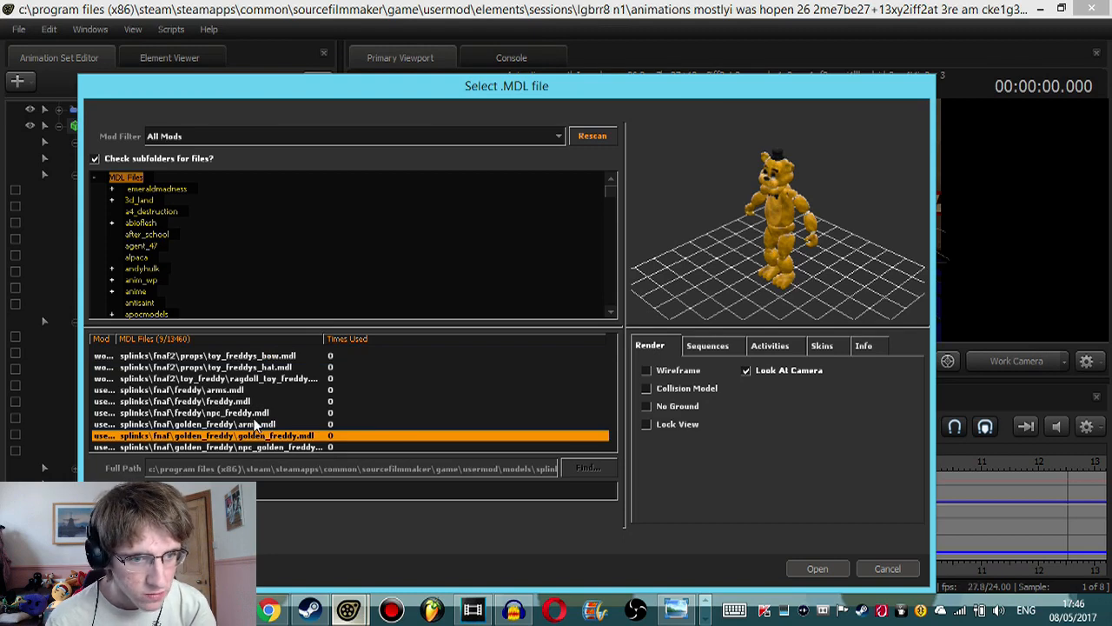
pyautogui.click(252, 411)
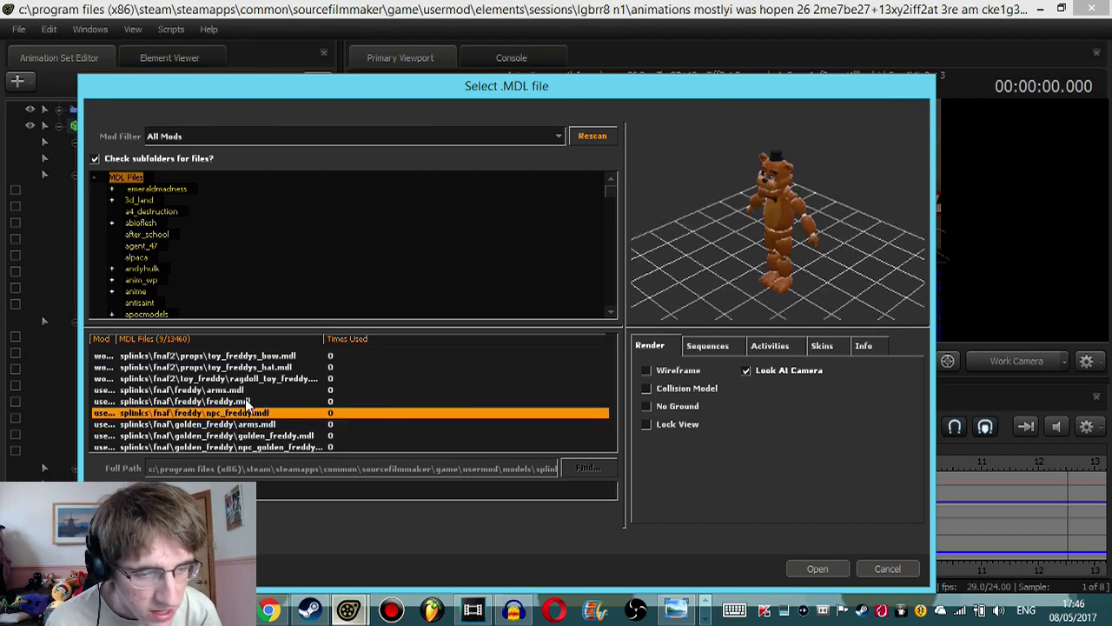
pyautogui.doubleClick(251, 400)
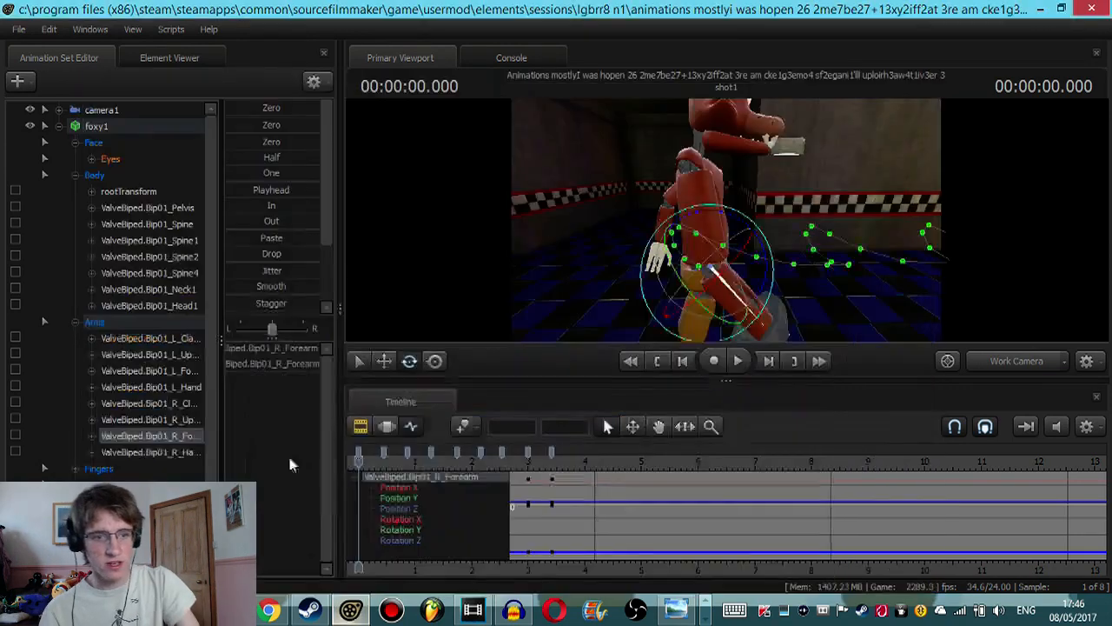
# Step: In the Motion Editor, move the Freddy model away from Foxy to the dark doorway at the end of the aisle between the dining tables
pyautogui.click(387, 427)
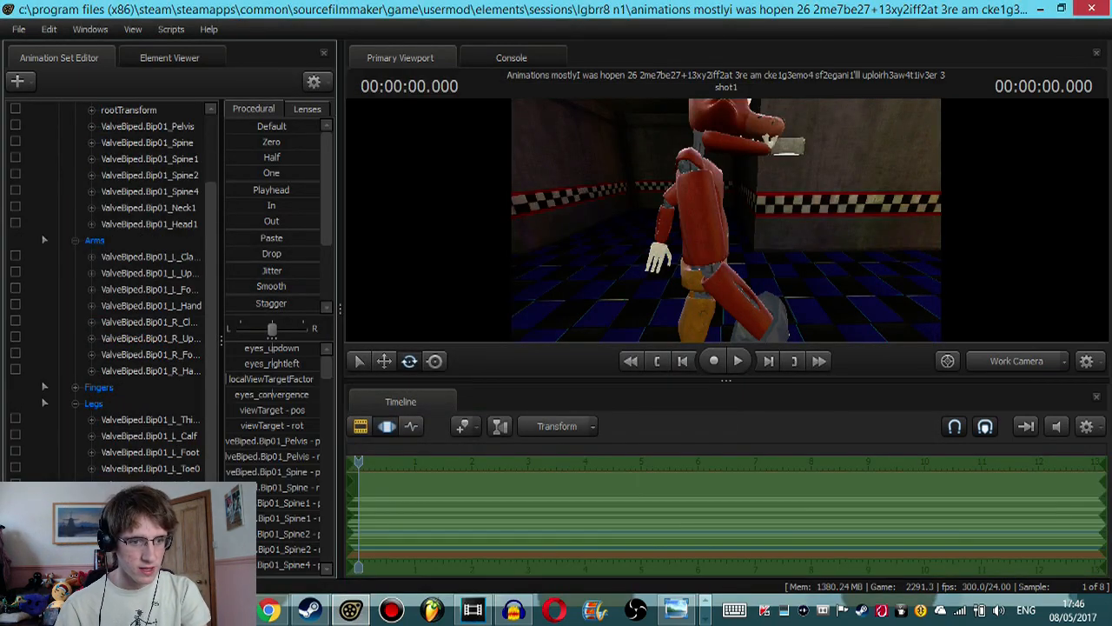
pyautogui.moveTo(557, 194); pyautogui.dragTo(582, 197)
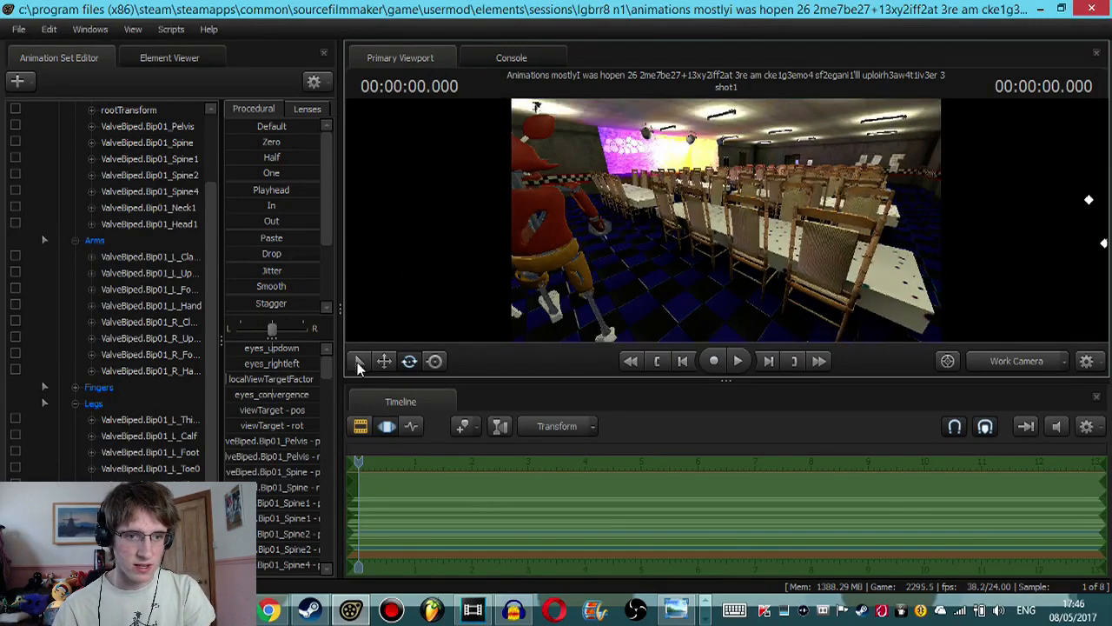
pyautogui.click(379, 363)
pyautogui.moveTo(696, 213); pyautogui.dragTo(769, 240)
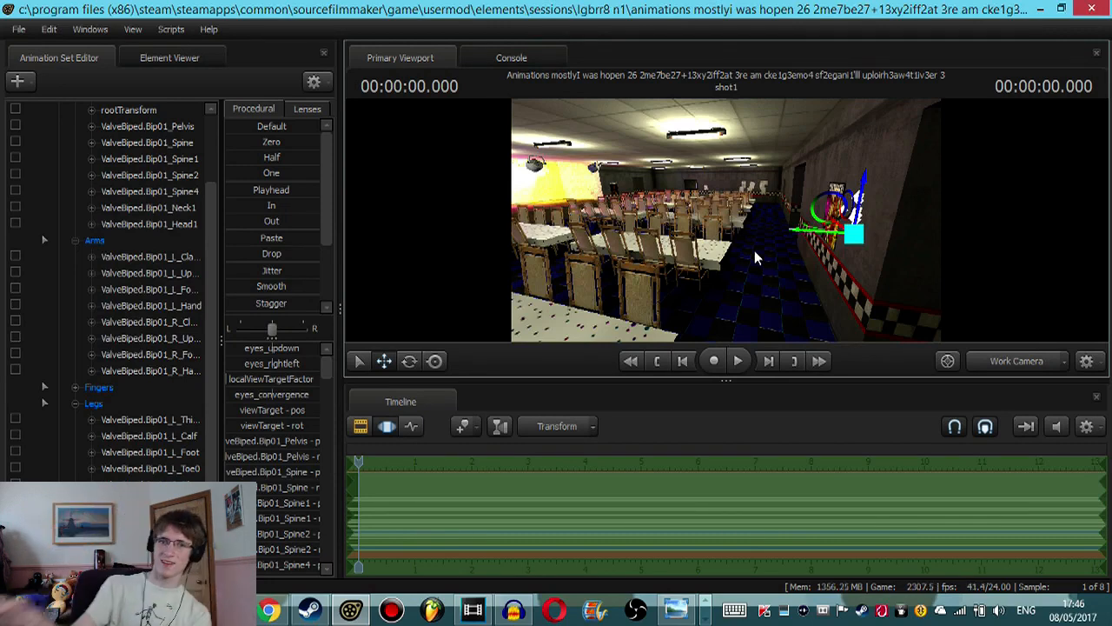
pyautogui.moveTo(812, 235); pyautogui.dragTo(726, 219)
pyautogui.press('w')
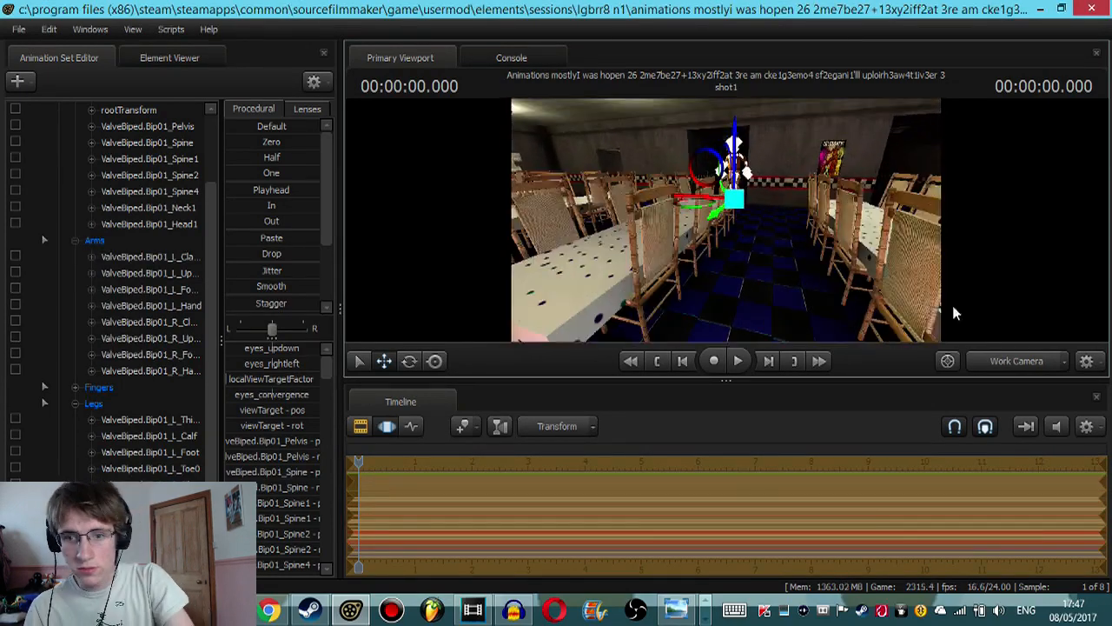
# Step: Look through camera1 and reposition it to frame Foxy's full walk along the checkered corridor
pyautogui.click(987, 361)
pyautogui.click(987, 360)
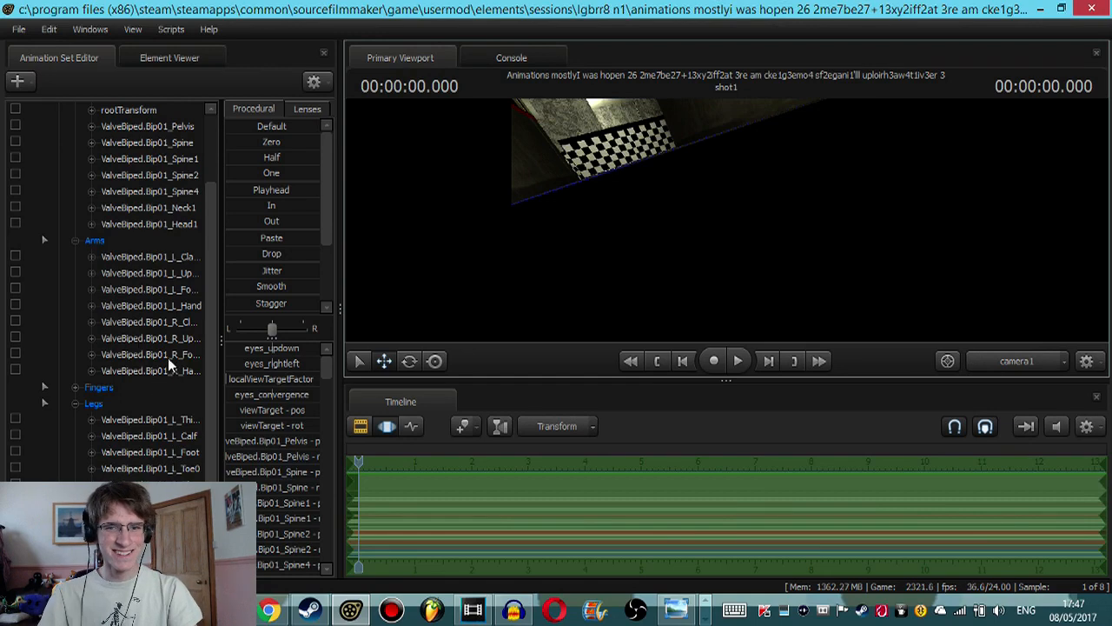
pyautogui.scroll(3, 181, 283)
pyautogui.doubleClick(96, 124)
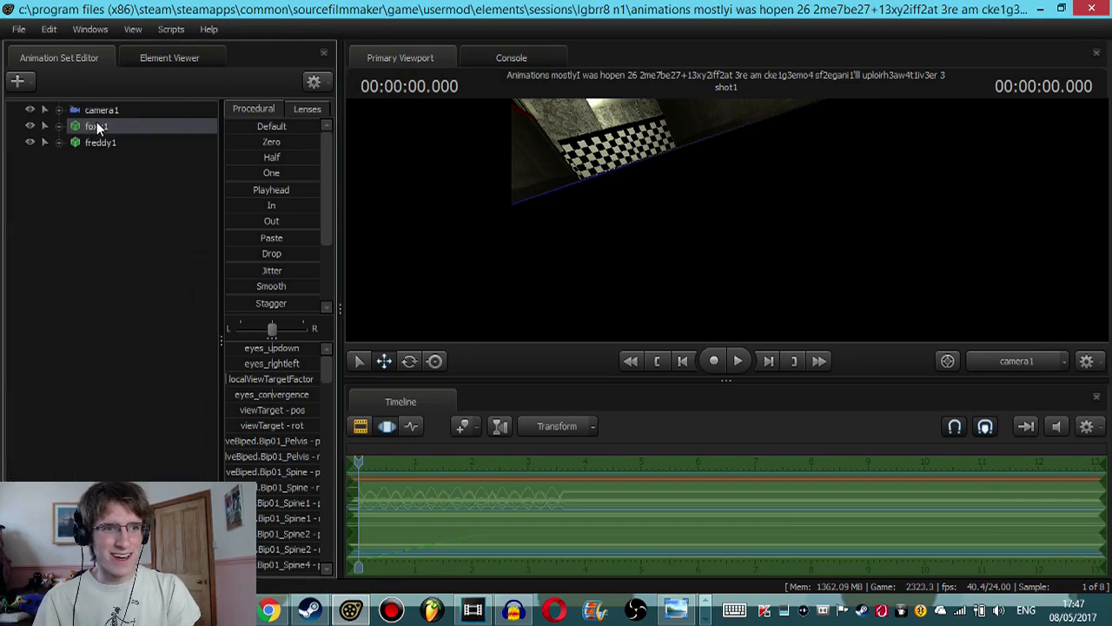
pyautogui.click(97, 110)
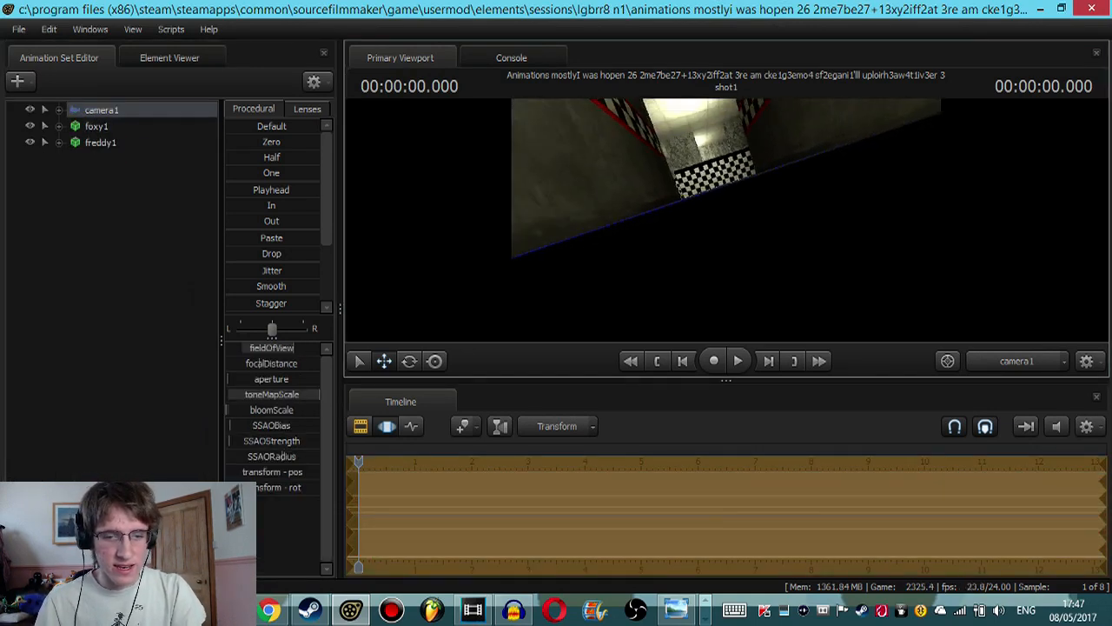
pyautogui.moveTo(727, 220); pyautogui.dragTo(647, 364)
pyautogui.moveTo(695, 252); pyautogui.dragTo(737, 219)
pyautogui.press('d')
pyautogui.press('s')
pyautogui.press('s')
# Step: Play back Foxy's walk through camera1 and place the playhead on the foxy1 rootTransform keyframe at 2.083 seconds
pyautogui.press('space')
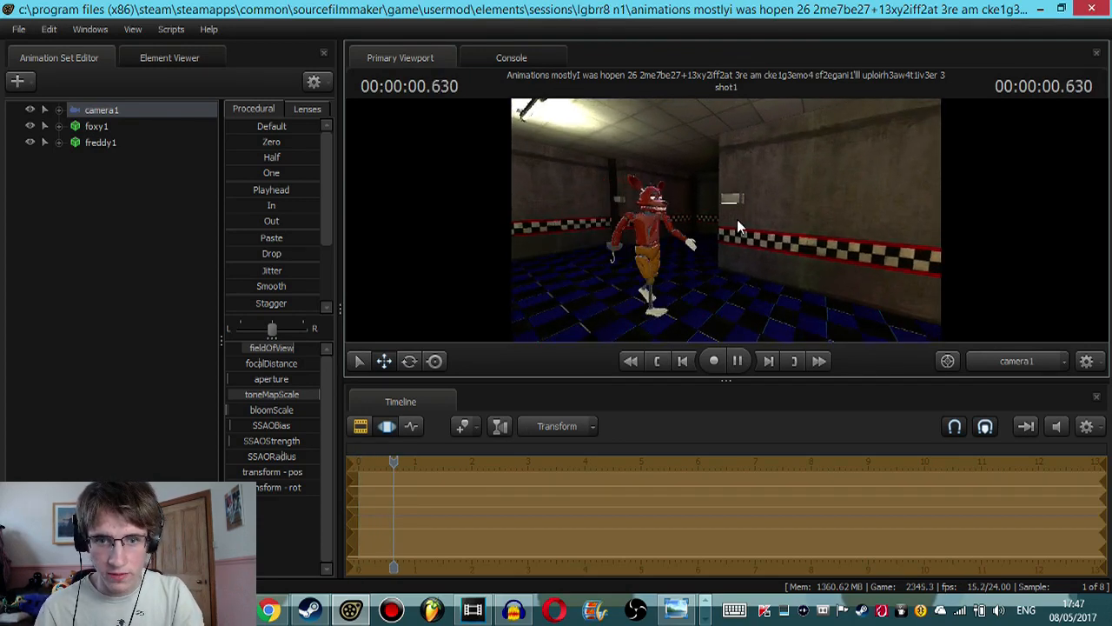
pyautogui.press('space')
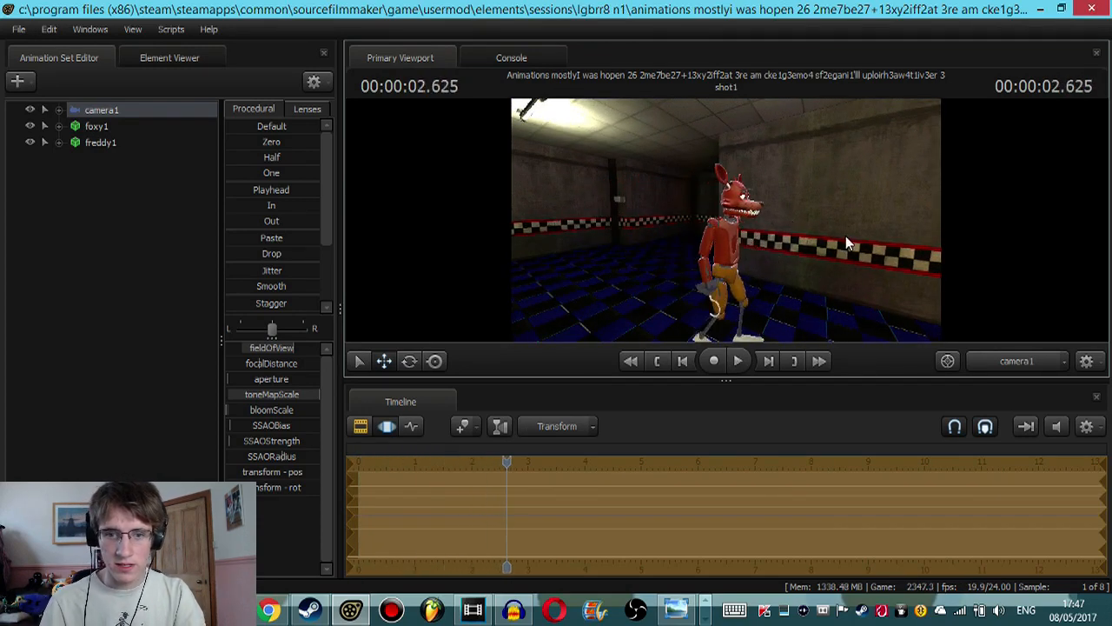
pyautogui.click(412, 426)
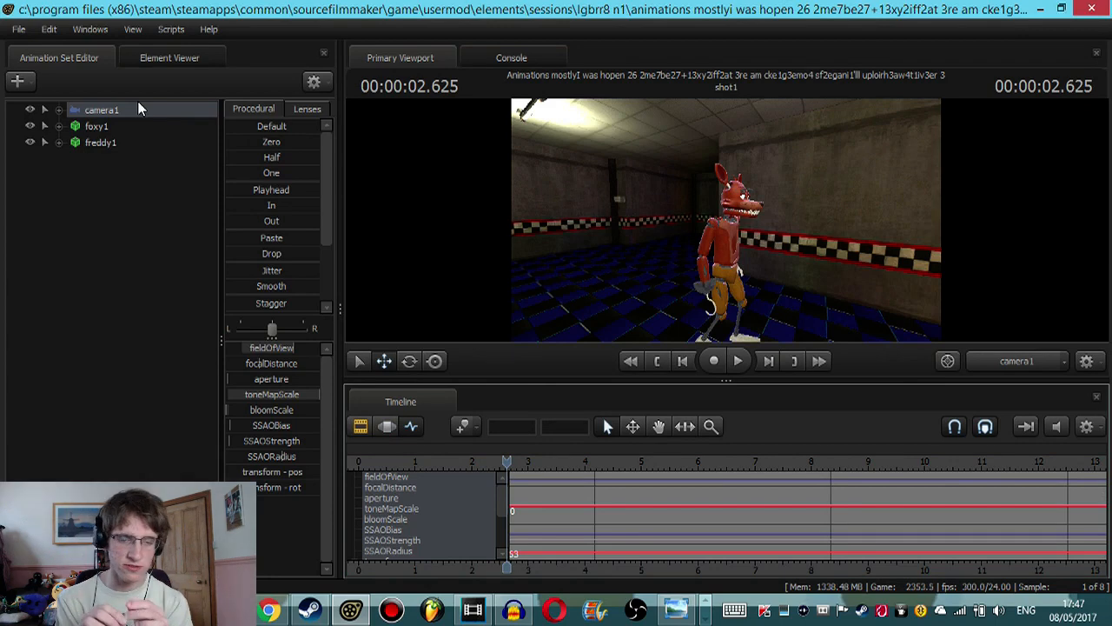
pyautogui.click(61, 129)
pyautogui.click(122, 190)
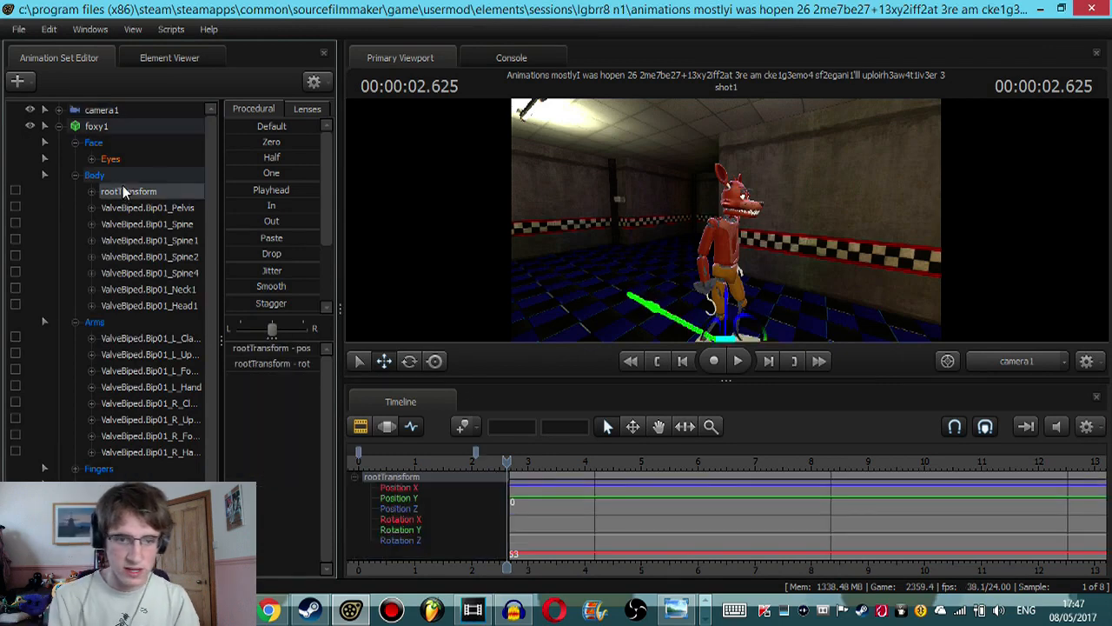
pyautogui.click(361, 426)
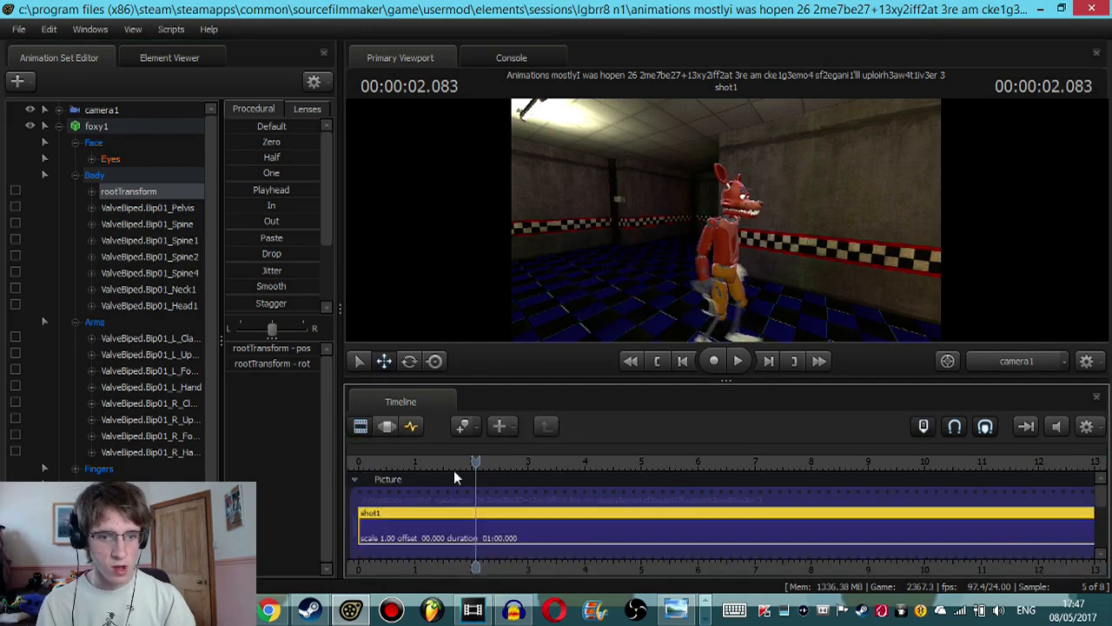
# Step: Split shot1 at 2.083 seconds in the Clip Editor
pyautogui.click(386, 426)
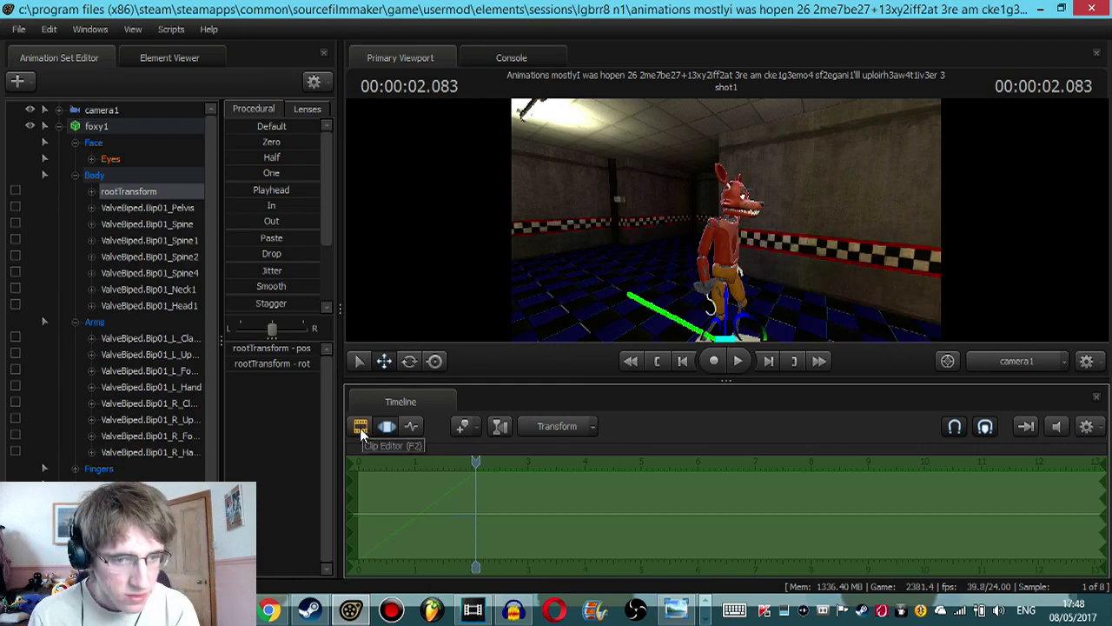
pyautogui.click(361, 428)
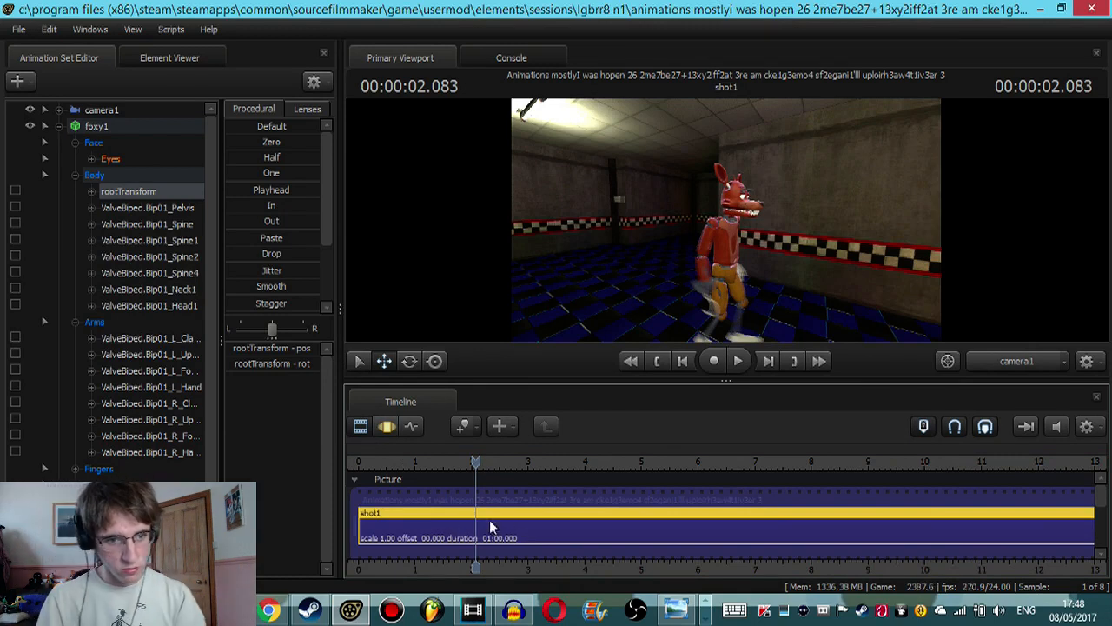
pyautogui.scroll(-2, 508, 518)
pyautogui.scroll(-2, 521, 522)
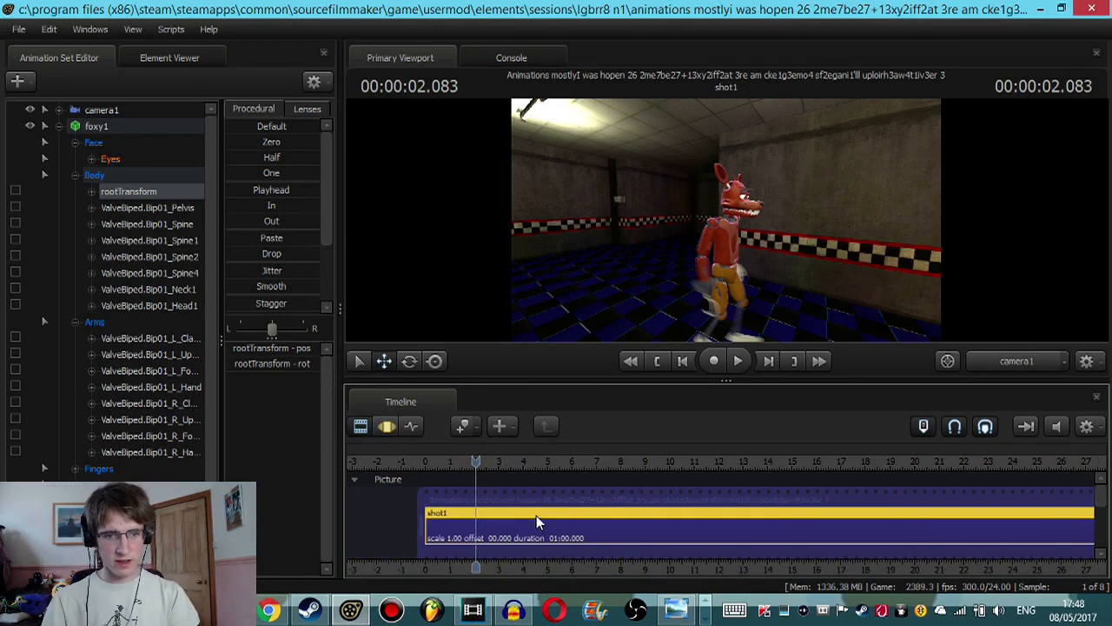
pyautogui.scroll(2, 536, 518)
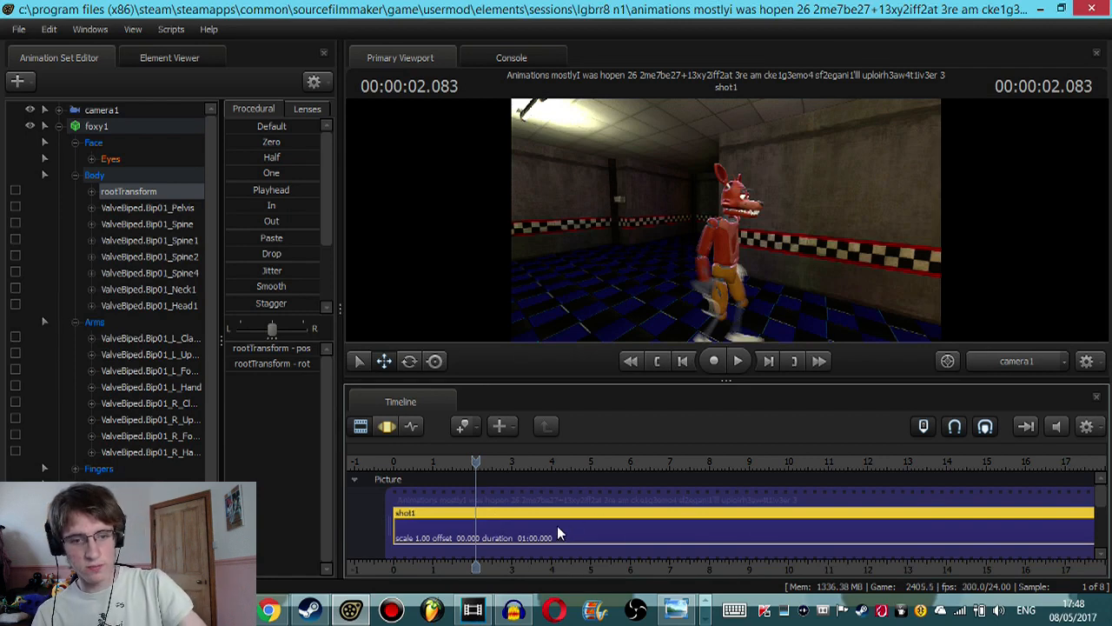
pyautogui.hotkey('ctrl', 'b')
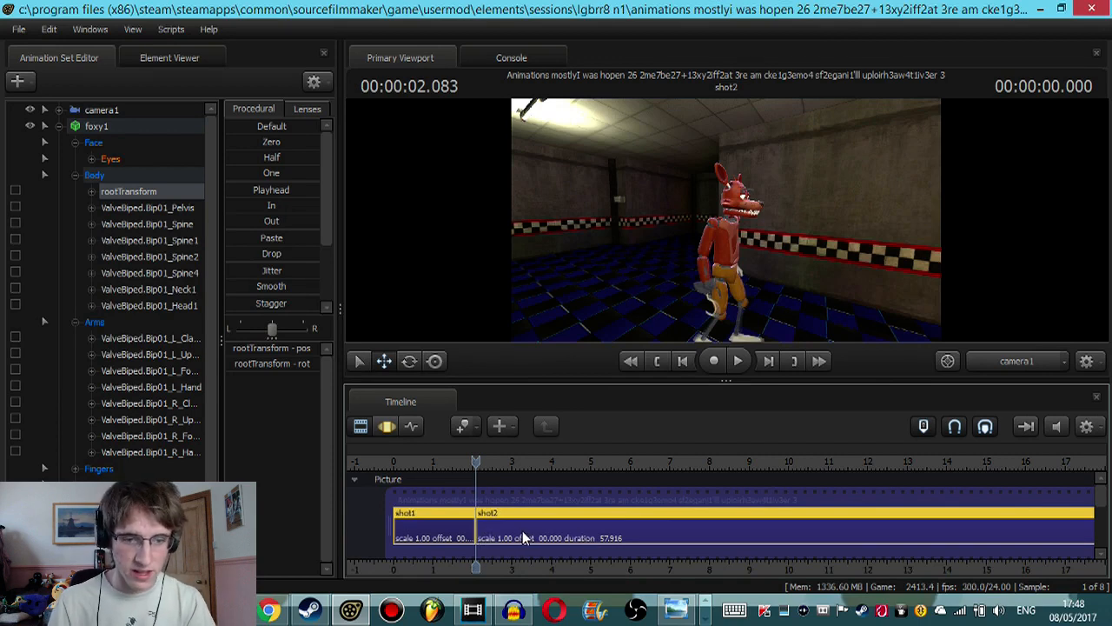
# Step: Select shot2, move its camera1 to a frontal close-up of Freddy's face, and save the session
pyautogui.click(491, 530)
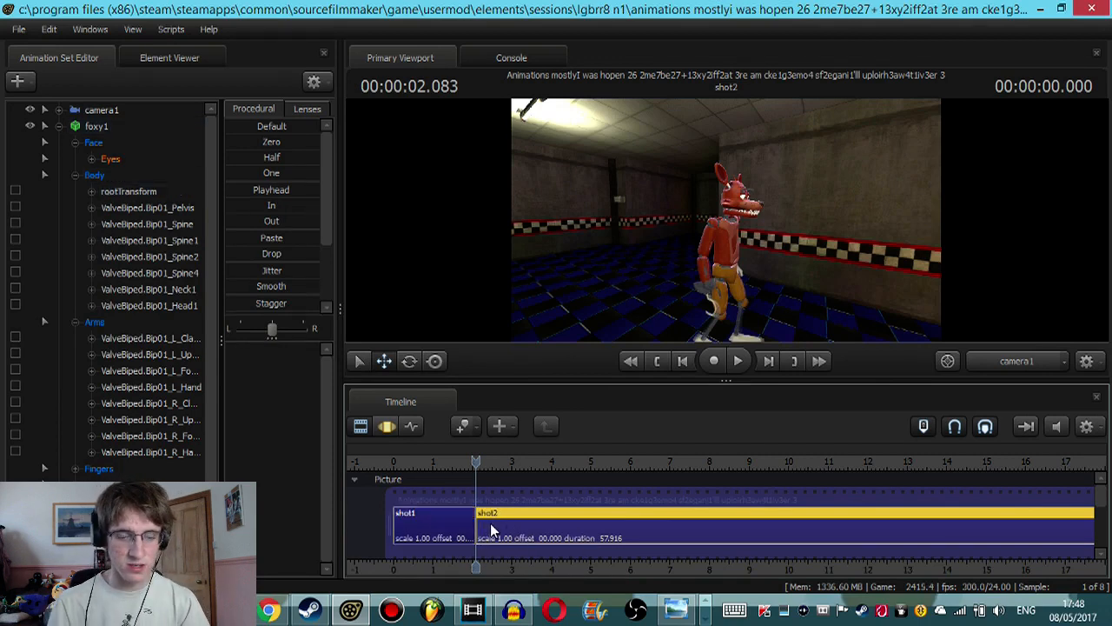
pyautogui.moveTo(474, 454)
pyautogui.mouseDown()
pyautogui.moveTo(454, 456)
pyautogui.moveTo(509, 455)
pyautogui.moveTo(469, 456)
pyautogui.moveTo(482, 458)
pyautogui.mouseUp()
pyautogui.click(652, 367)
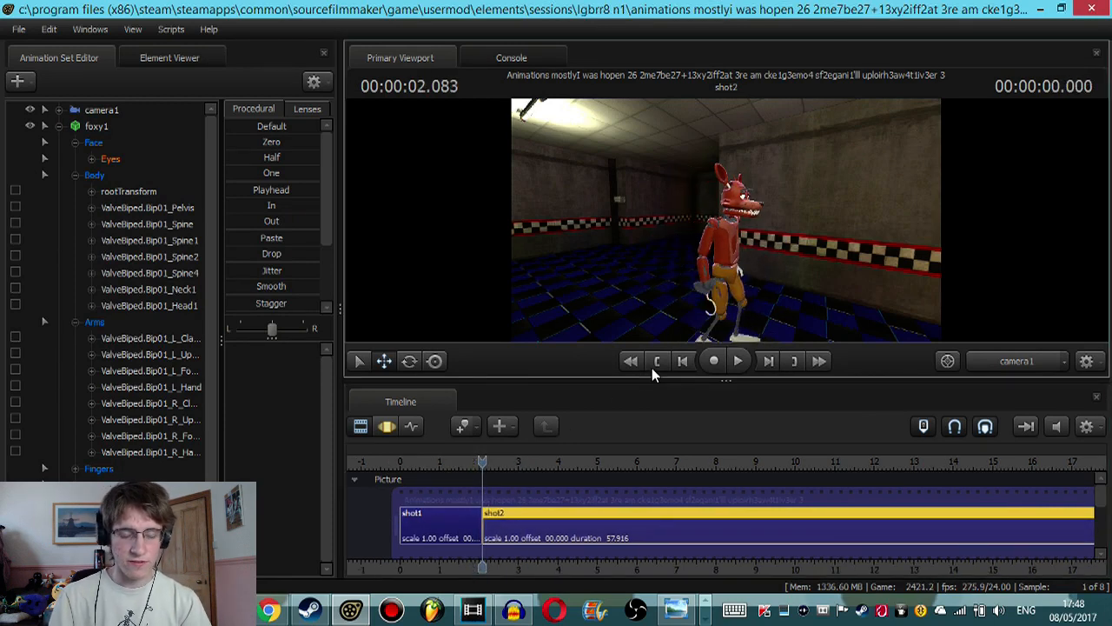
pyautogui.scroll(-2, 588, 505)
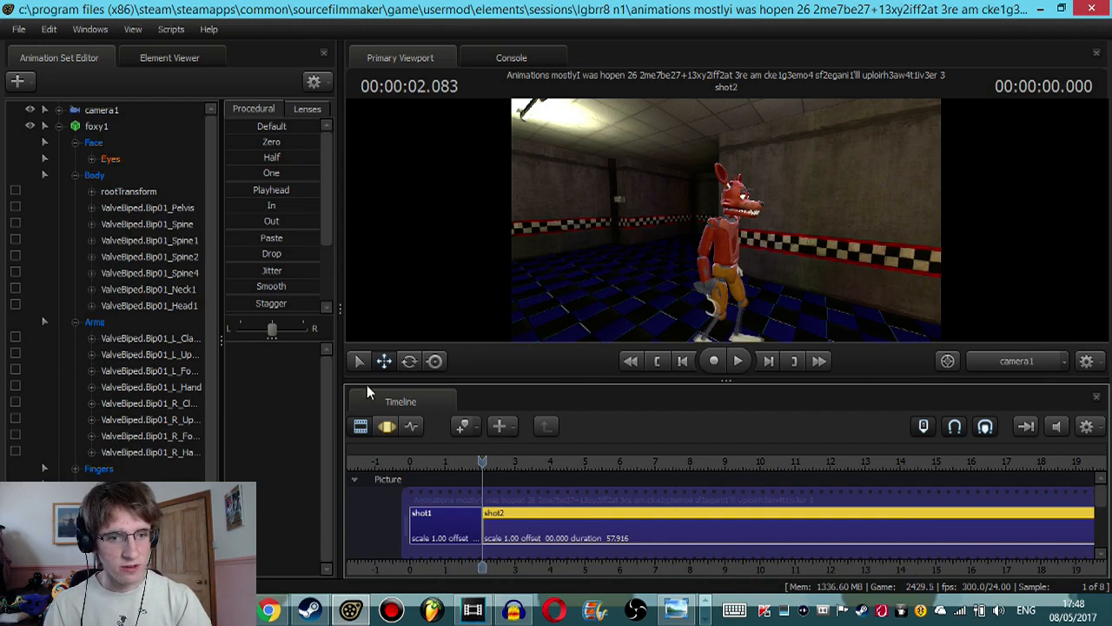
pyautogui.click(388, 426)
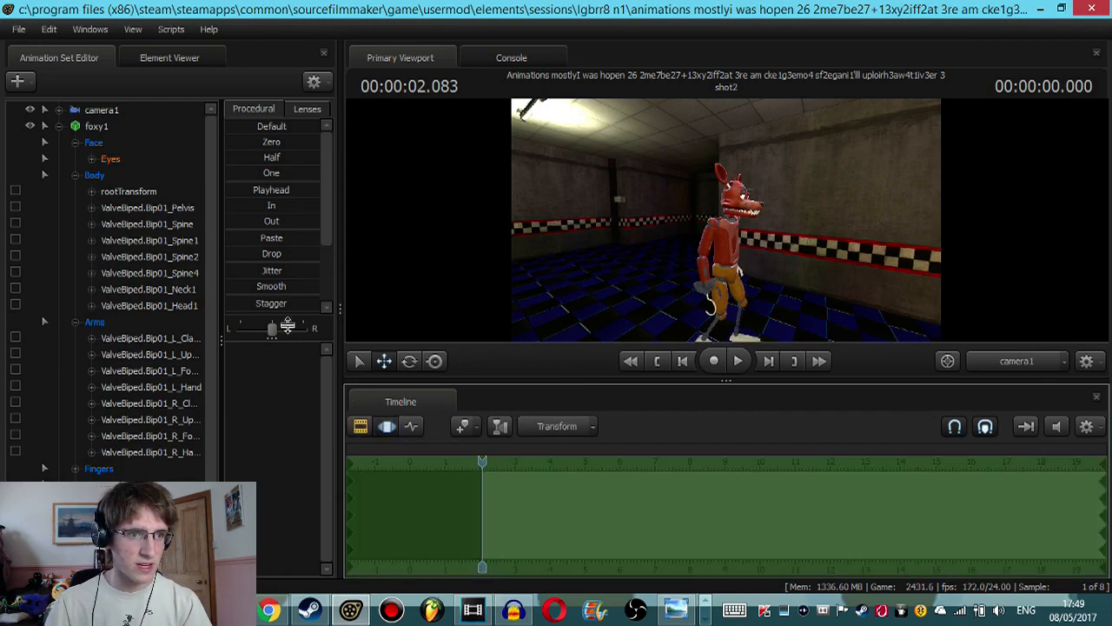
pyautogui.click(116, 109)
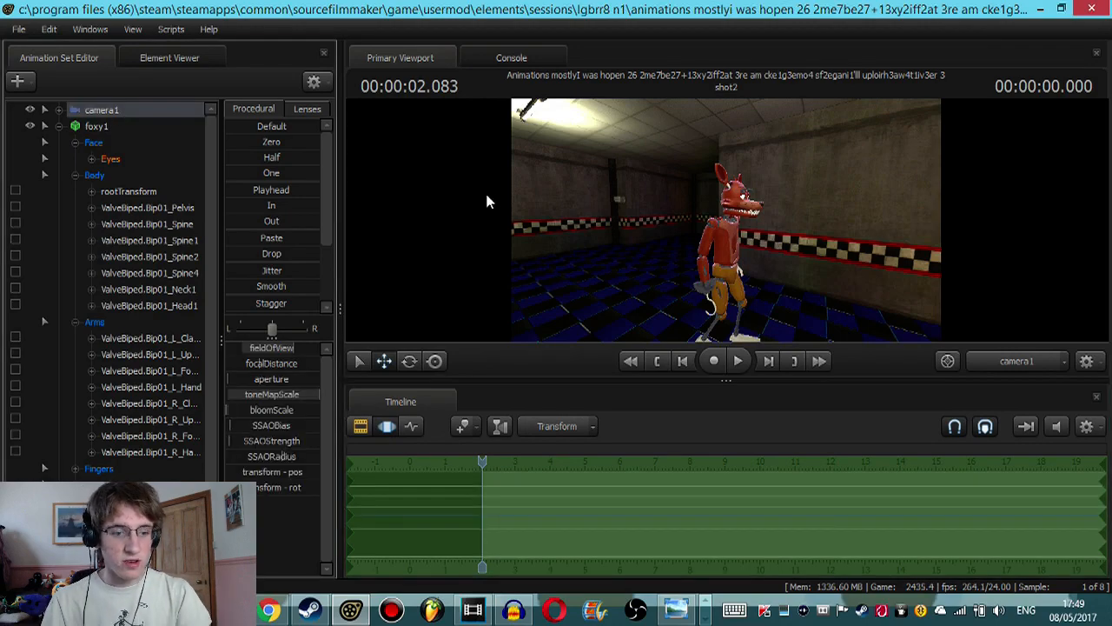
pyautogui.press('w')
pyautogui.moveTo(727, 221); pyautogui.dragTo(610, 167)
pyautogui.press('w')
pyautogui.press('s')
pyautogui.press('w')
pyautogui.press('w')
pyautogui.press('s')
pyautogui.press('d')
pyautogui.press('s')
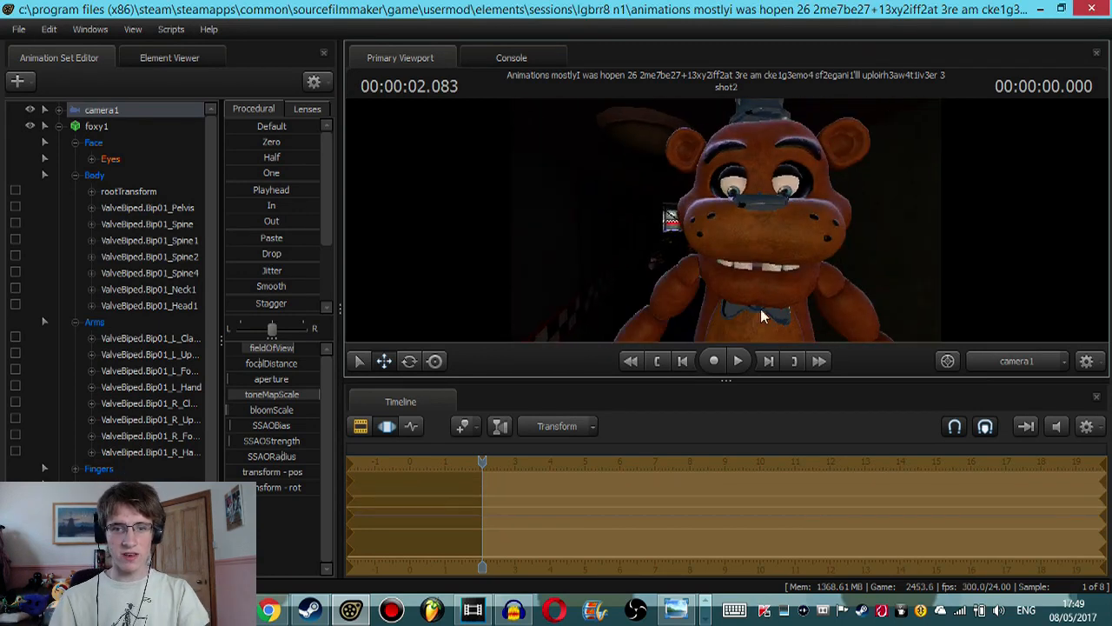
pyautogui.hotkey('ctrl', 's')
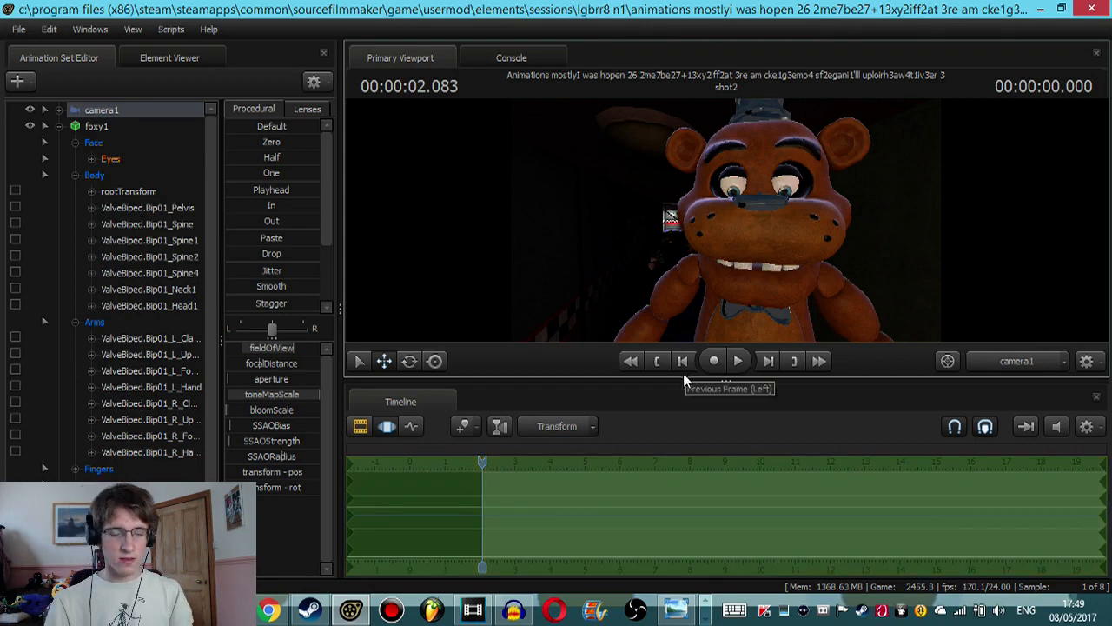
# Step: Play both shots from the start of shot1 and check the live chat in the Chrome dashboard
pyautogui.click(361, 426)
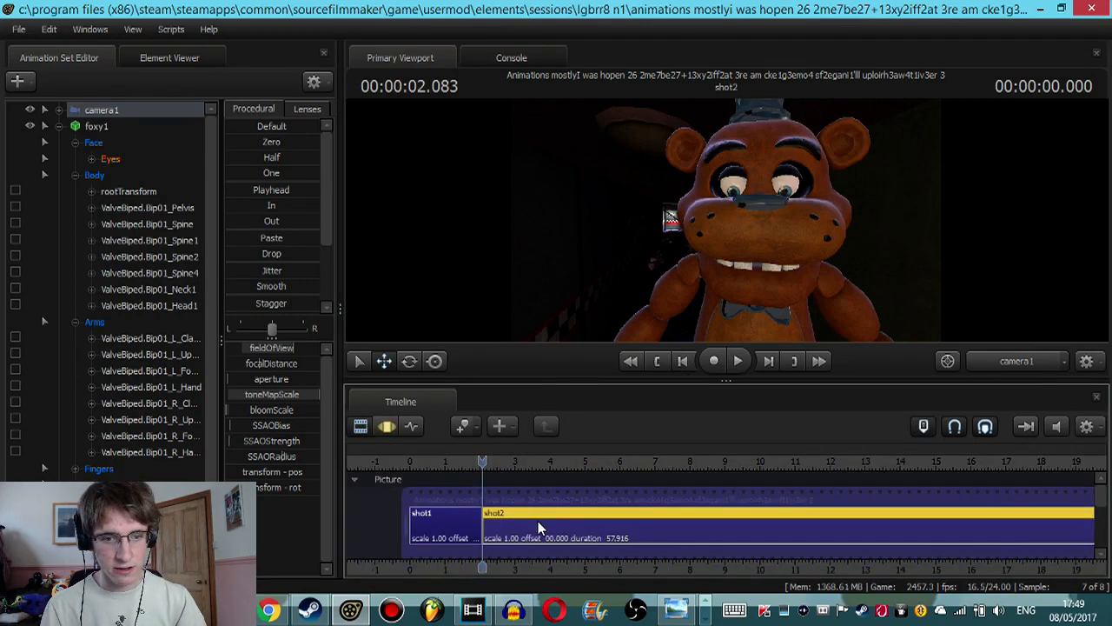
pyautogui.click(657, 361)
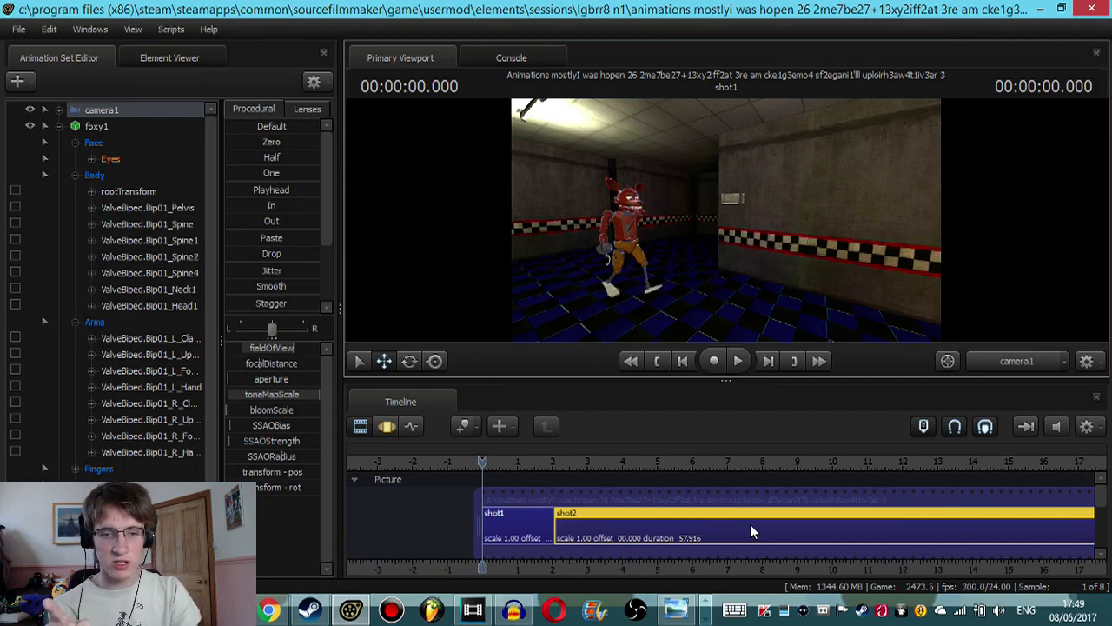
pyautogui.press('space')
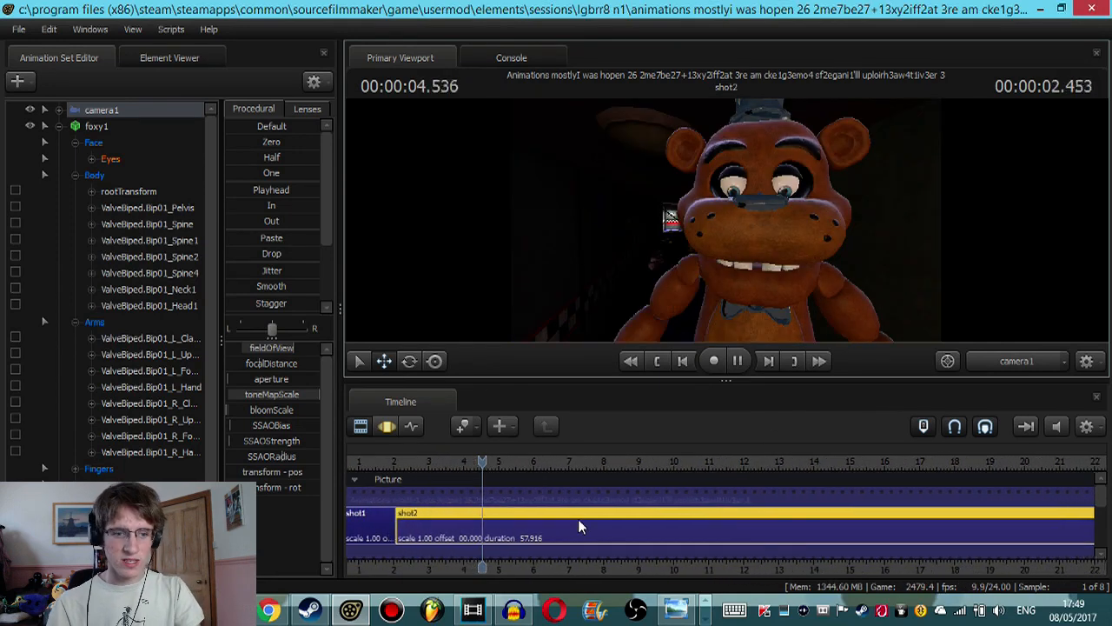
pyautogui.press('space')
pyautogui.click(270, 611)
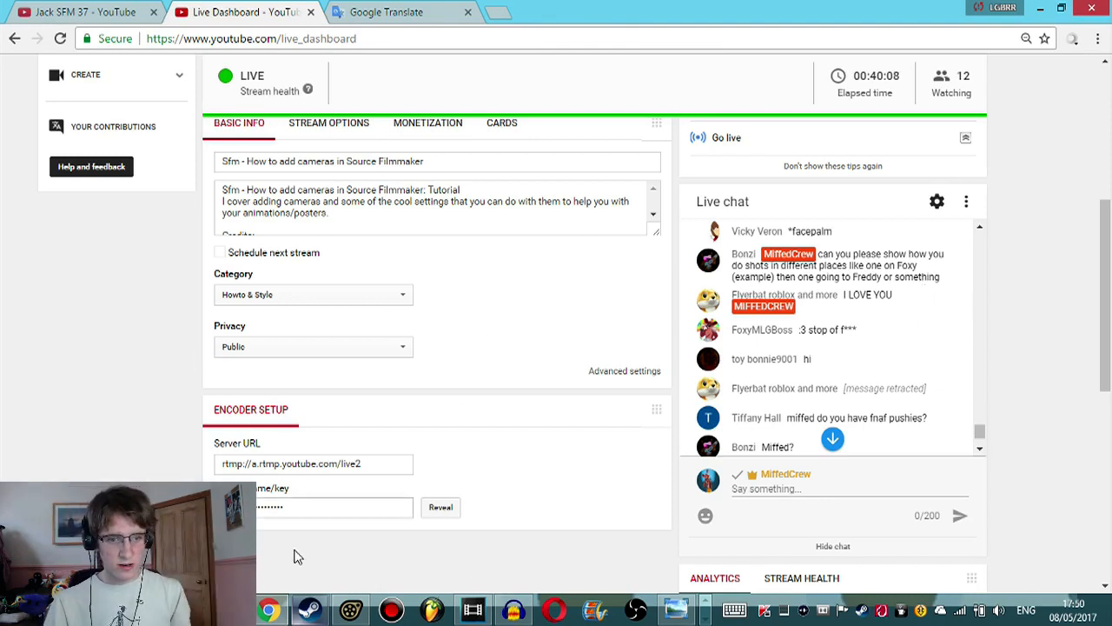
# Step: Return to Source Filmmaker and undo the shot2 camera move and the shot split
pyautogui.click(352, 609)
pyautogui.doubleClick(524, 521)
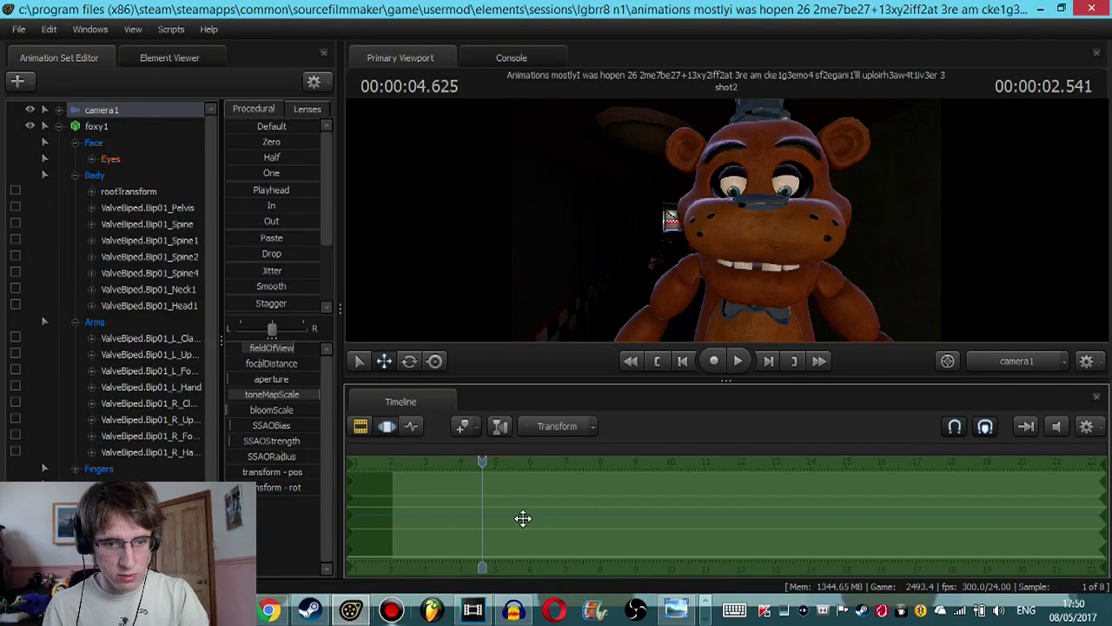
pyautogui.press('F2')
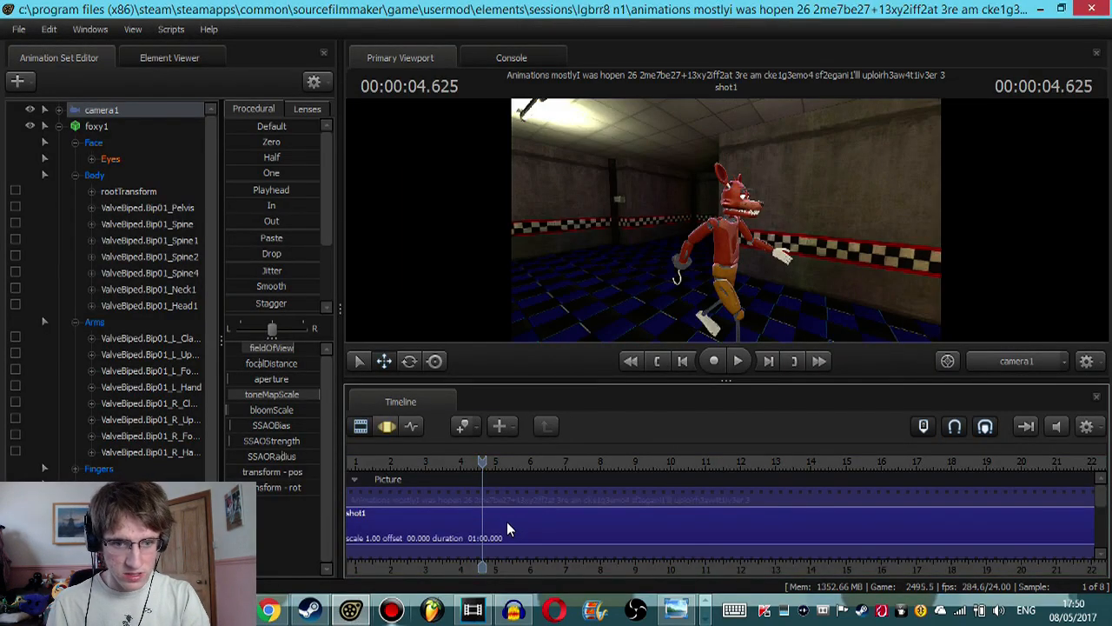
pyautogui.click(509, 527)
# Step: Go to the foxy1 rootTransform keyframe at 2.083 seconds and start the Motion Editor time selection there
pyautogui.click(411, 426)
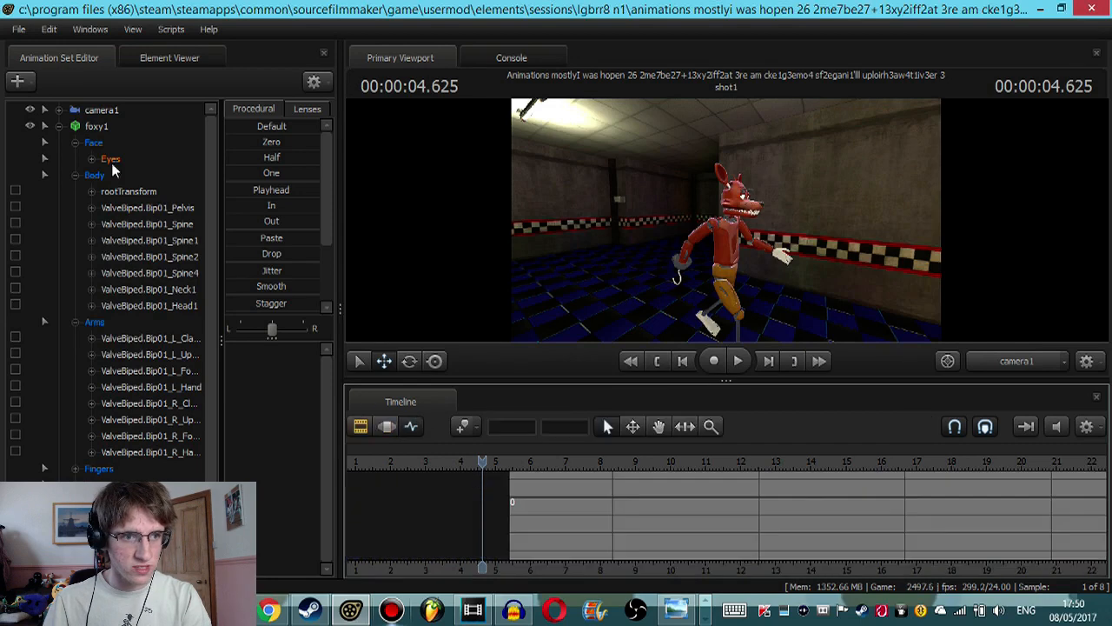
pyautogui.click(125, 191)
pyautogui.press('Up')
pyautogui.scroll(-4, 597, 480)
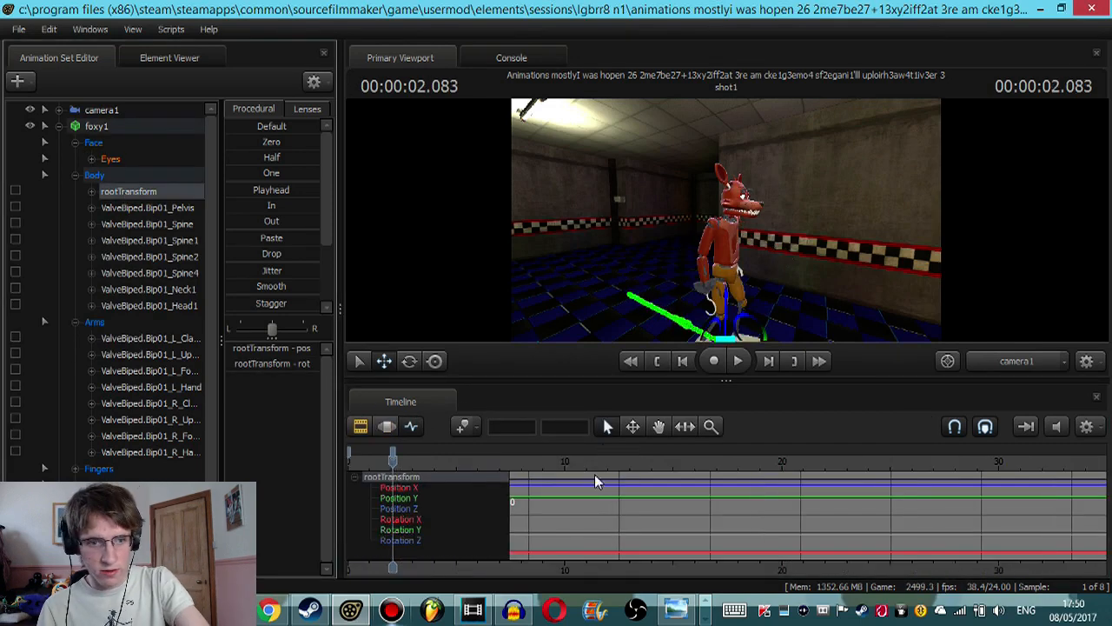
pyautogui.press('Up')
pyautogui.press('Down')
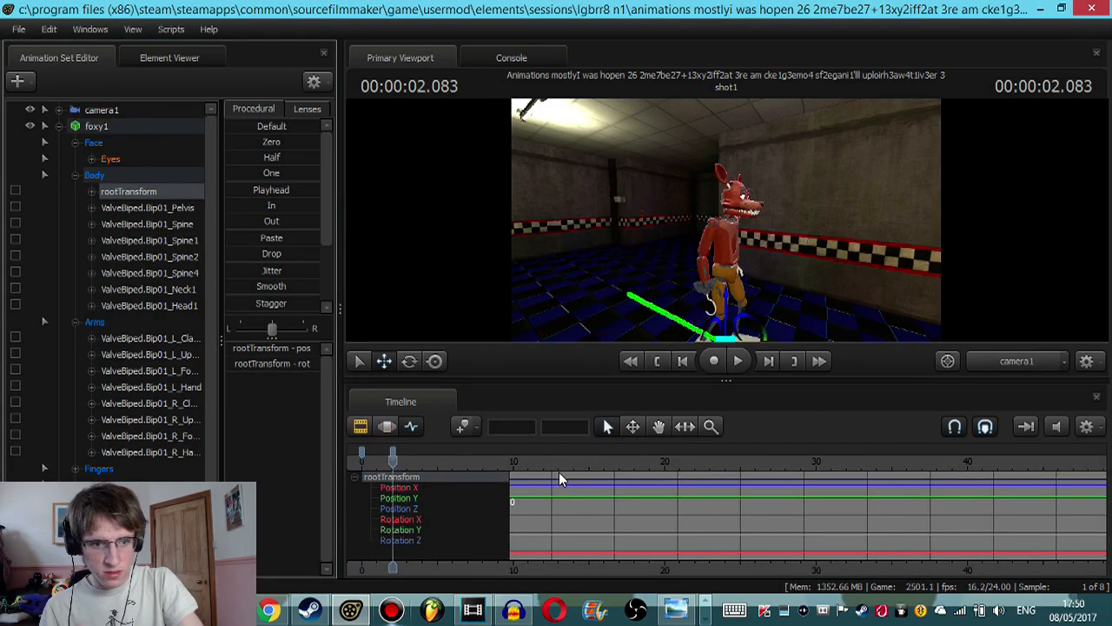
pyautogui.click(388, 425)
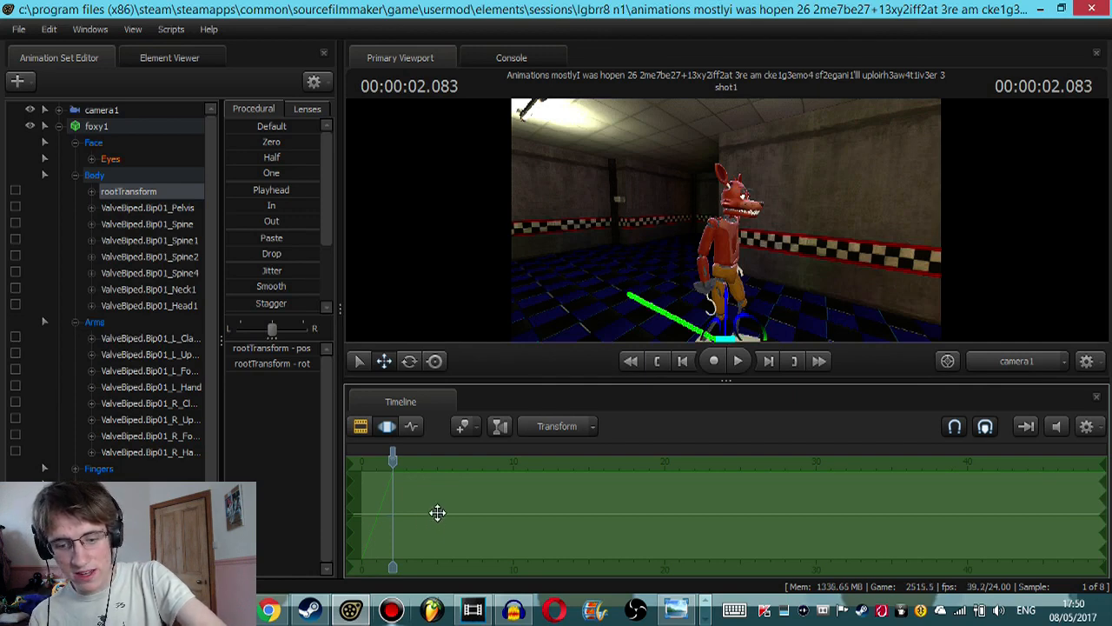
pyautogui.press('[')
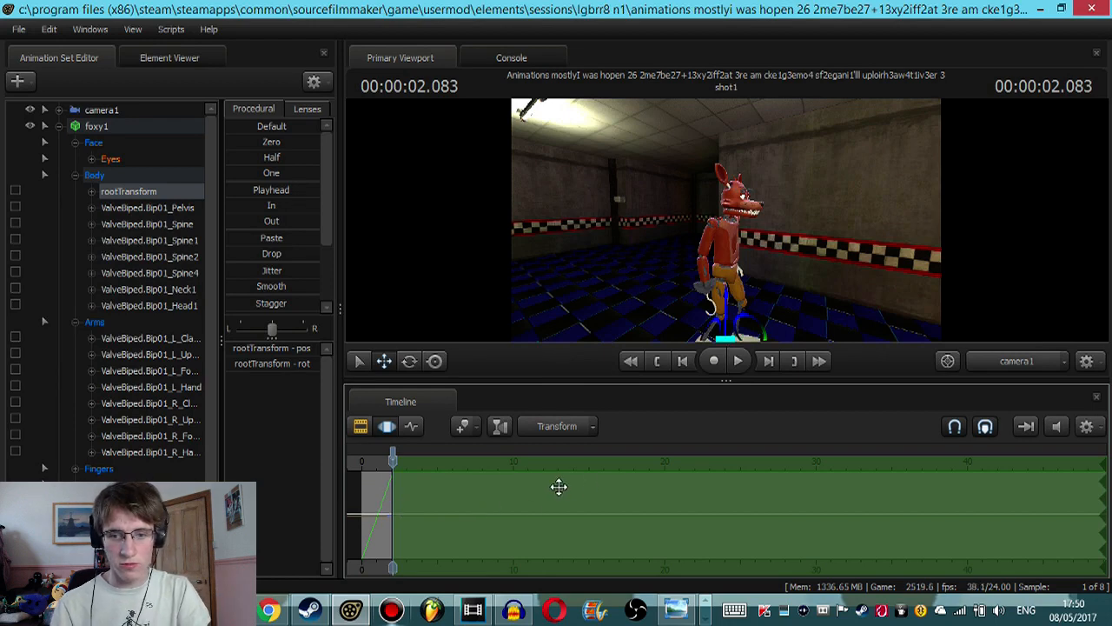
# Step: Move camera1 to a frontal view of Freddy in the dark hallway for the time selection starting at 2.083 seconds
pyautogui.doubleClick(96, 126)
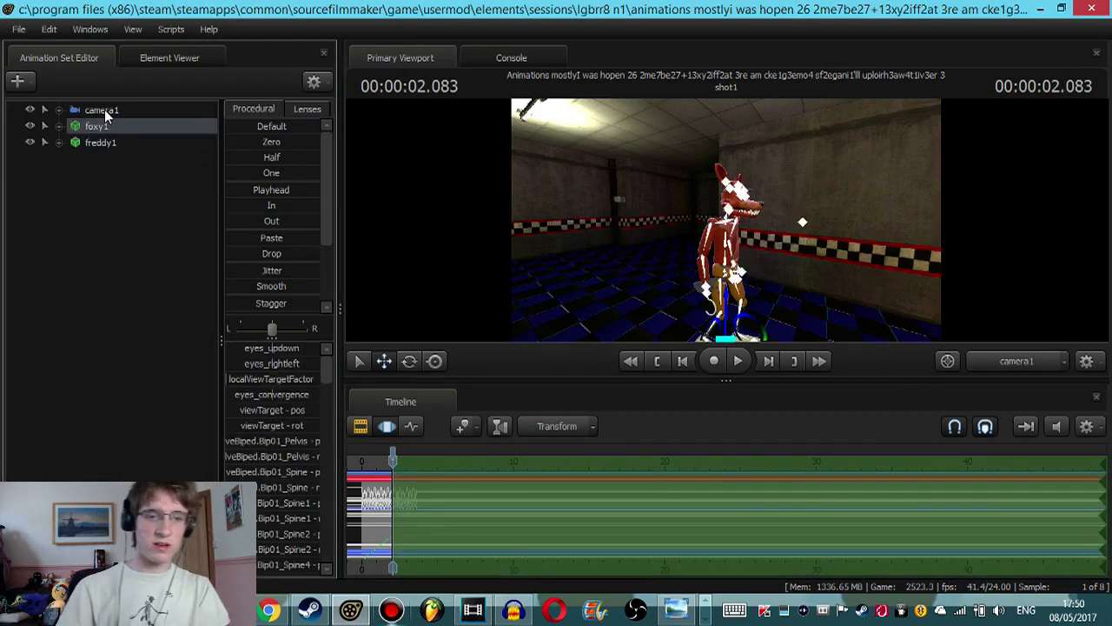
pyautogui.click(105, 110)
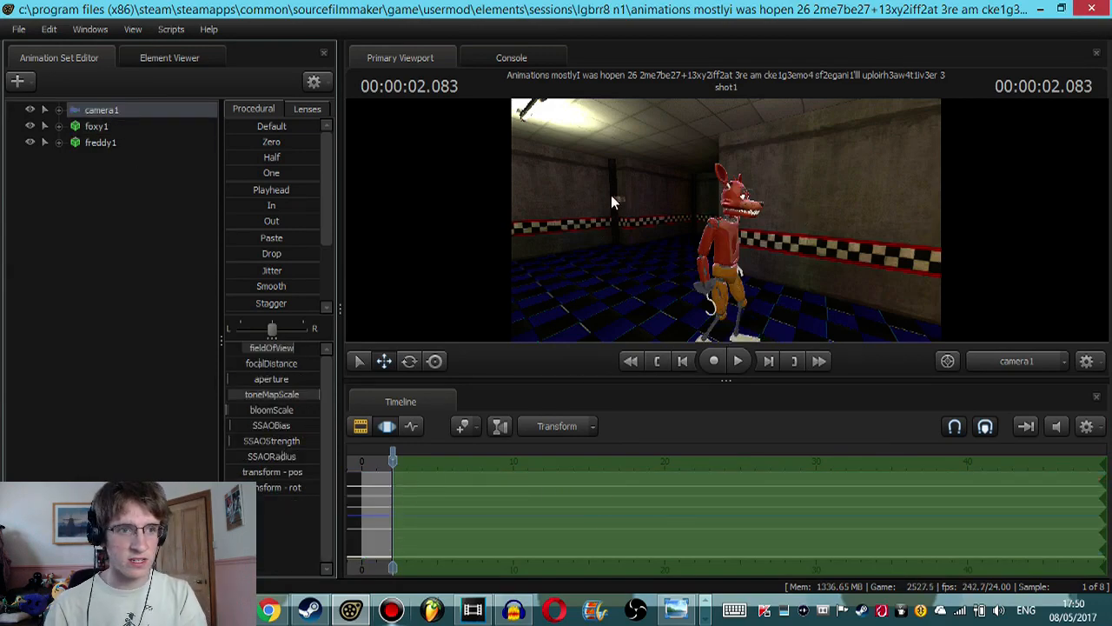
pyautogui.moveTo(611, 195); pyautogui.dragTo(727, 219)
pyautogui.press('w')
pyautogui.press('w')
pyautogui.press('a')
pyautogui.press('d')
pyautogui.press('w')
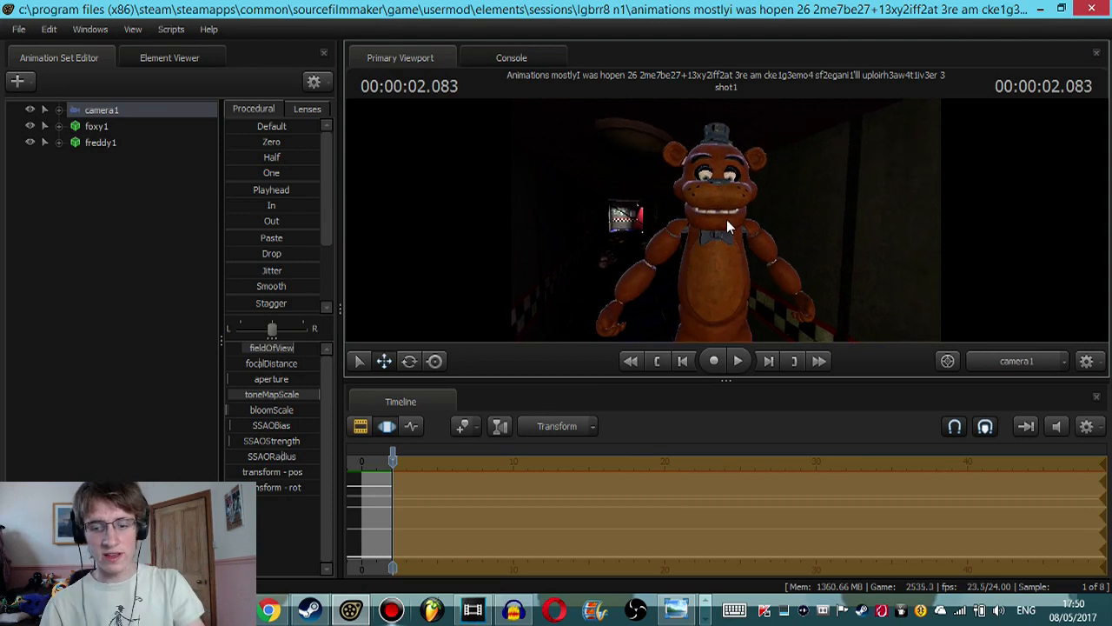
# Step: Play shot1 from the start to check the camera cut from Foxy to Freddy, and return to the first frame
pyautogui.click(656, 361)
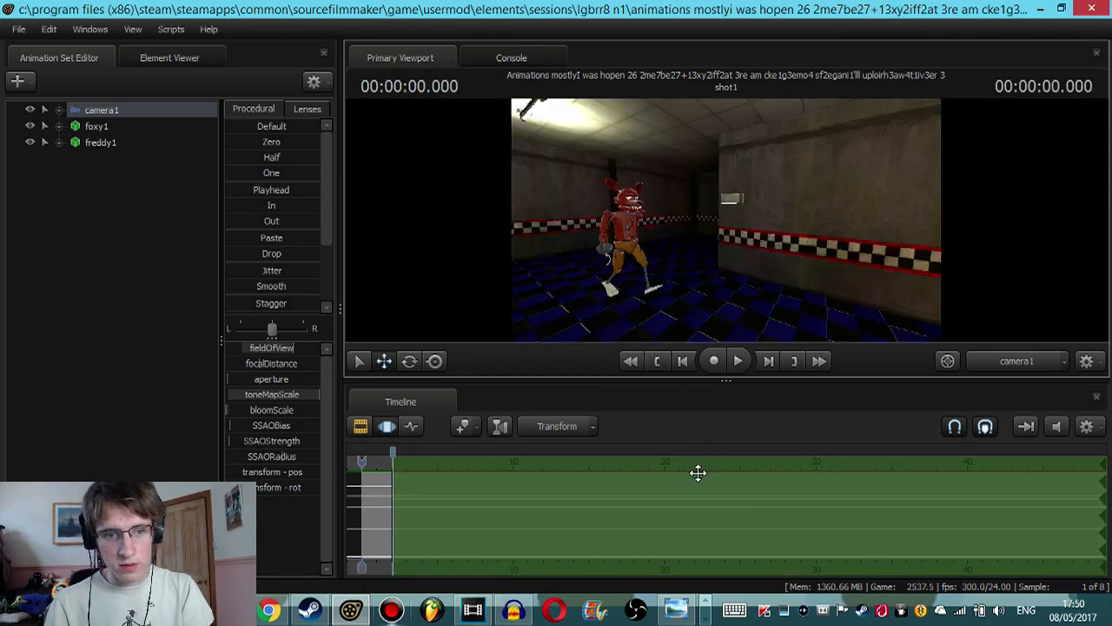
pyautogui.press('space')
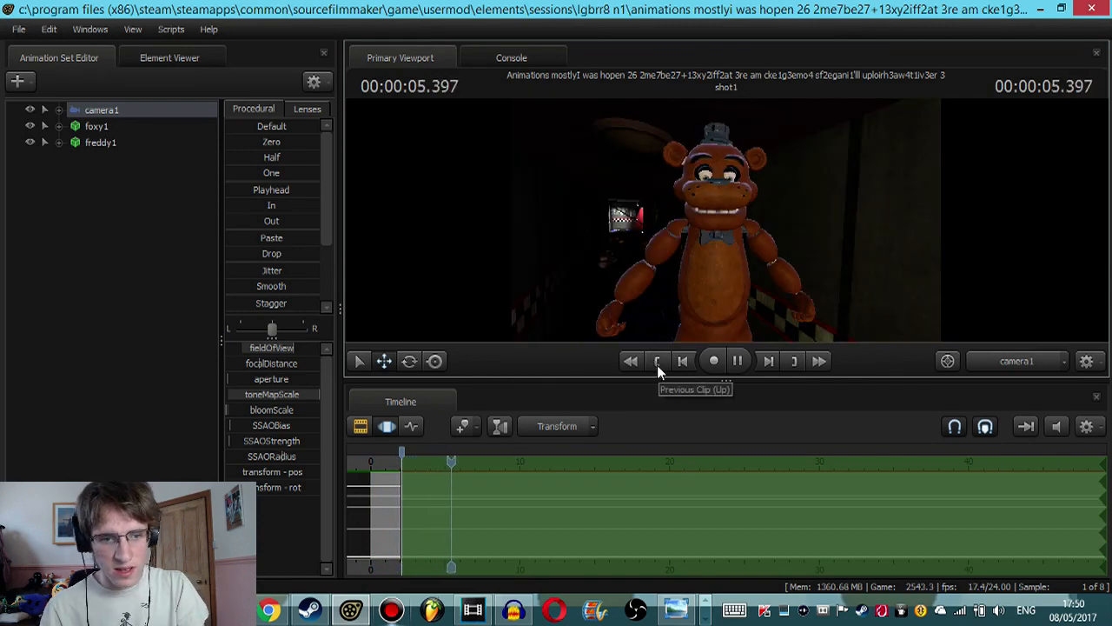
pyautogui.press('space')
pyautogui.click(657, 362)
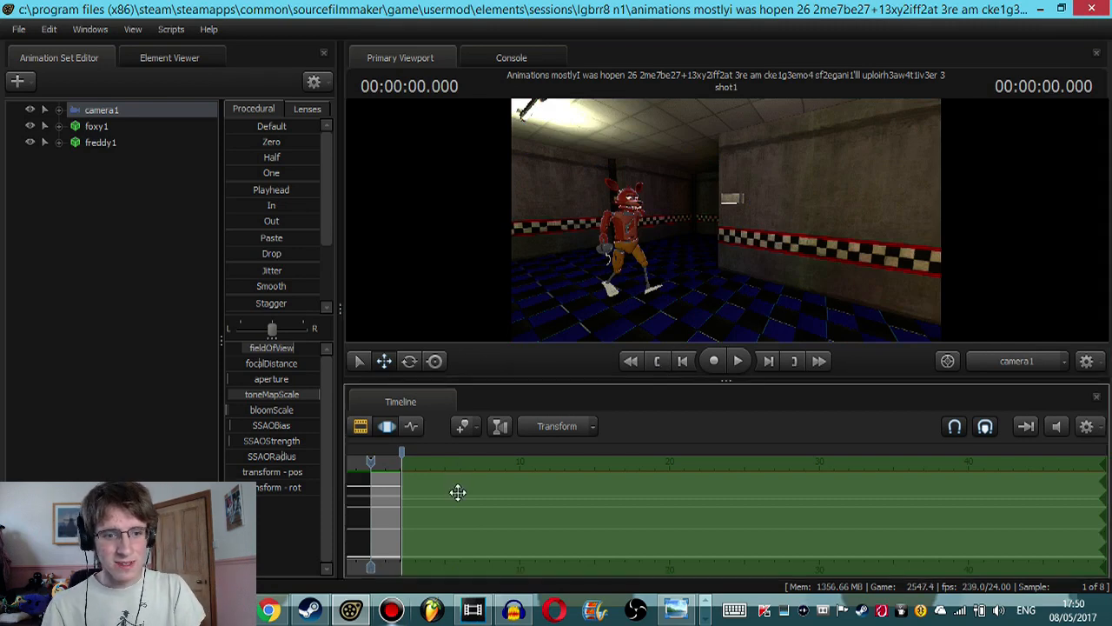
# Step: Switch to the live dashboard in Chrome and read the chat messages following the request about shots in different places
pyautogui.click(271, 611)
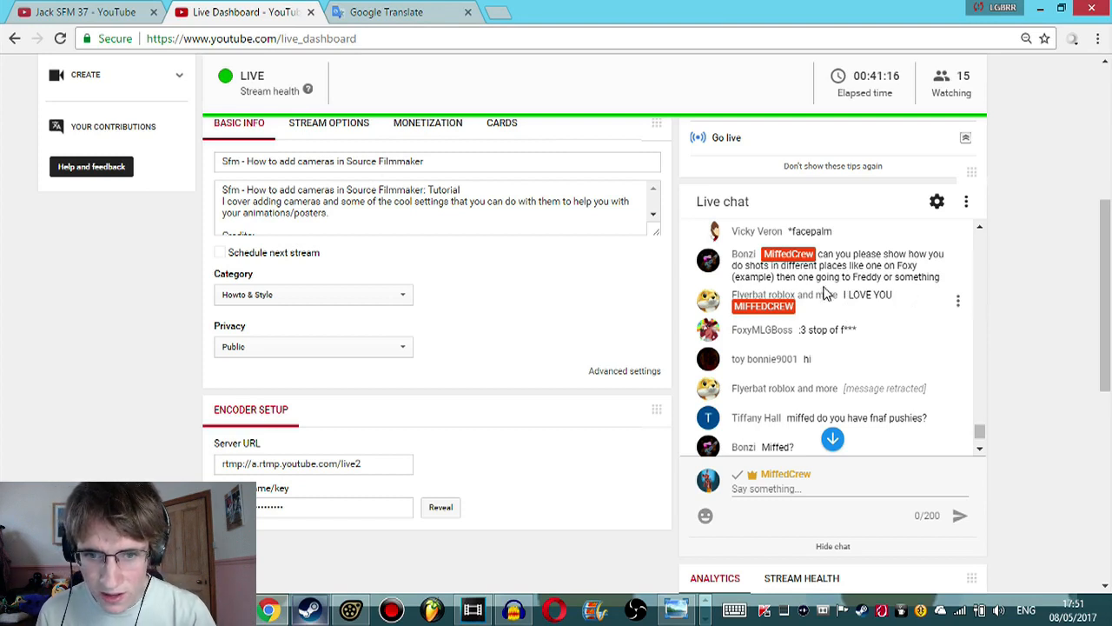
pyautogui.moveTo(946, 281); pyautogui.dragTo(727, 260)
pyautogui.click(926, 293)
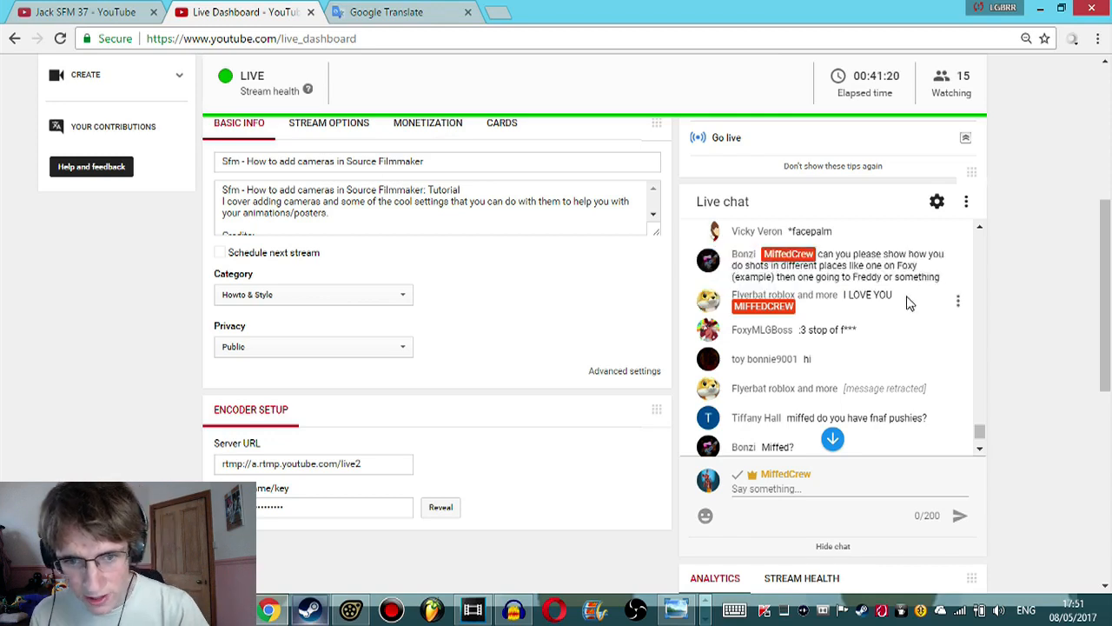
pyautogui.moveTo(909, 301); pyautogui.dragTo(801, 287)
pyautogui.click(896, 308)
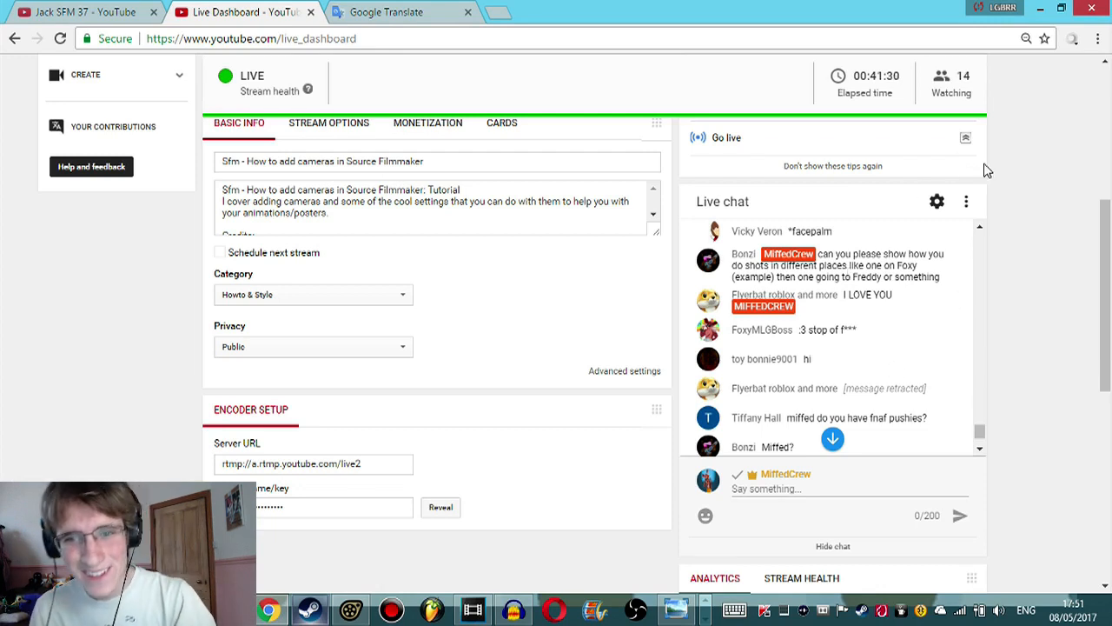
pyautogui.moveTo(847, 311); pyautogui.dragTo(847, 299)
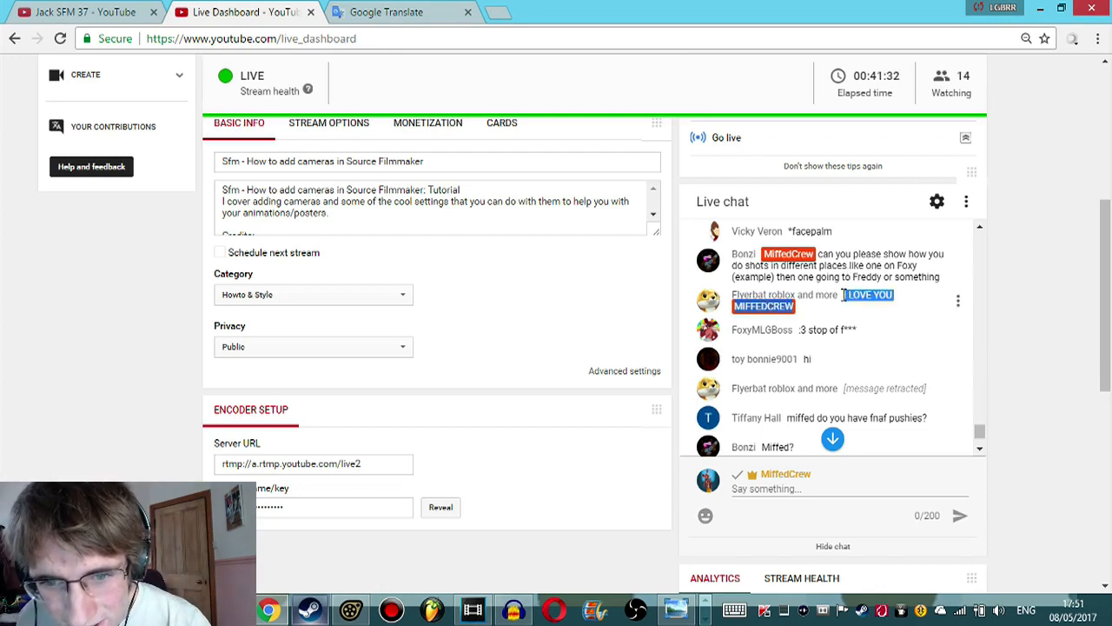
pyautogui.click(843, 308)
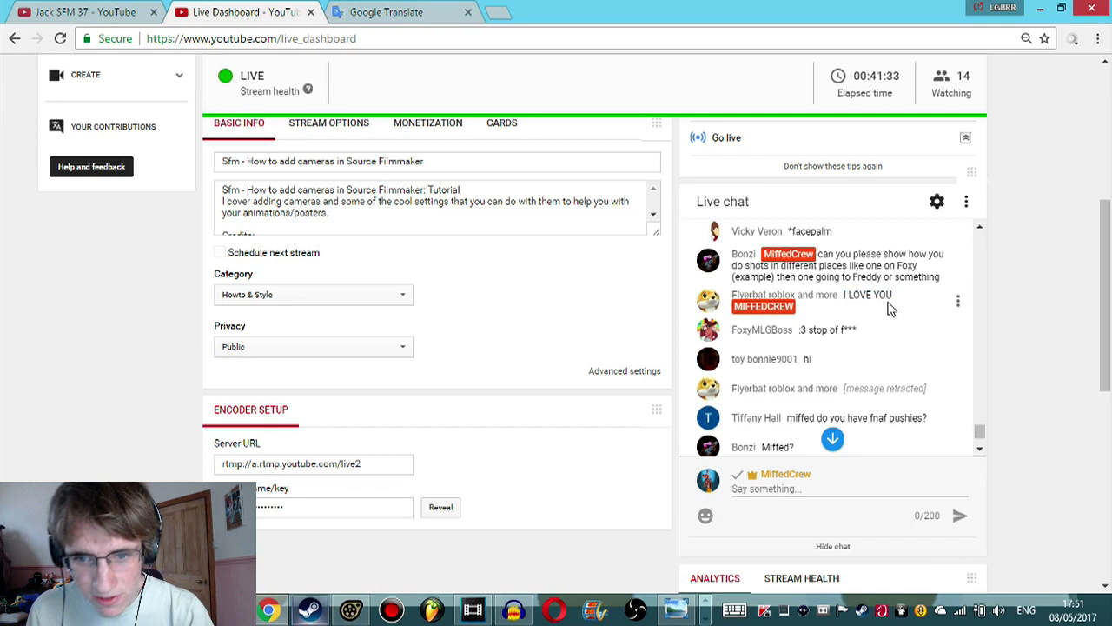
pyautogui.tripleClick(753, 300)
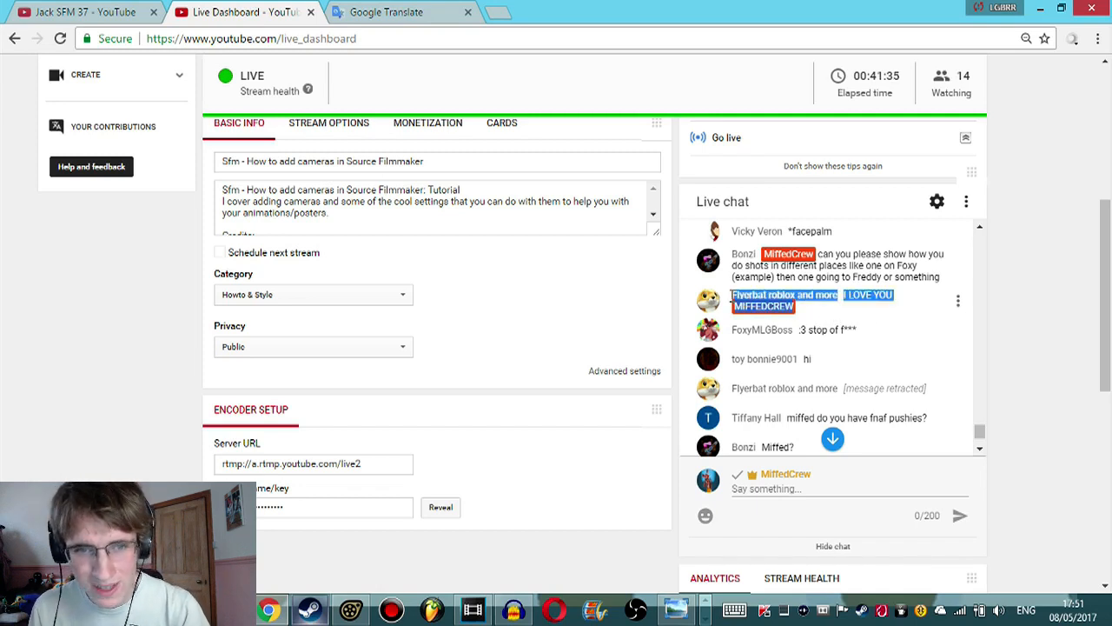
pyautogui.click(806, 324)
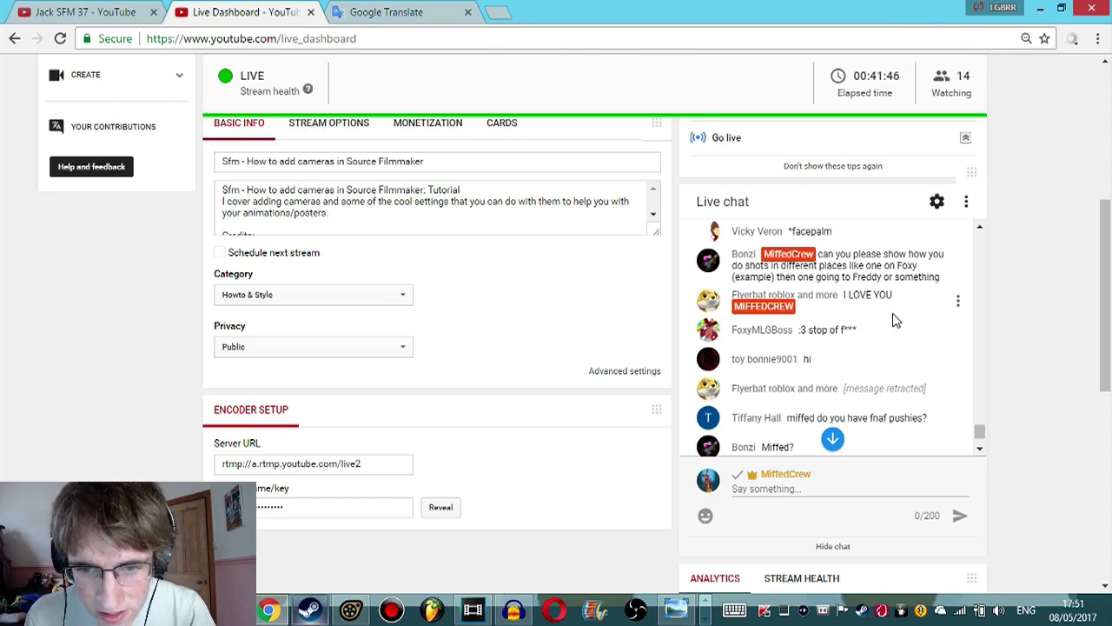
pyautogui.tripleClick(834, 320)
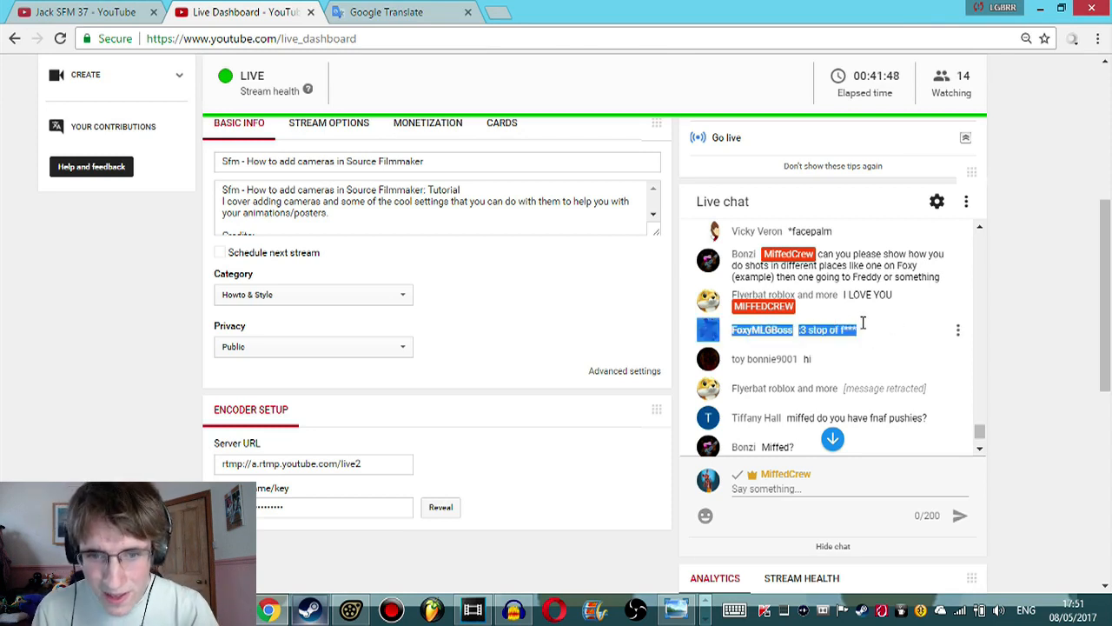
pyautogui.click(819, 323)
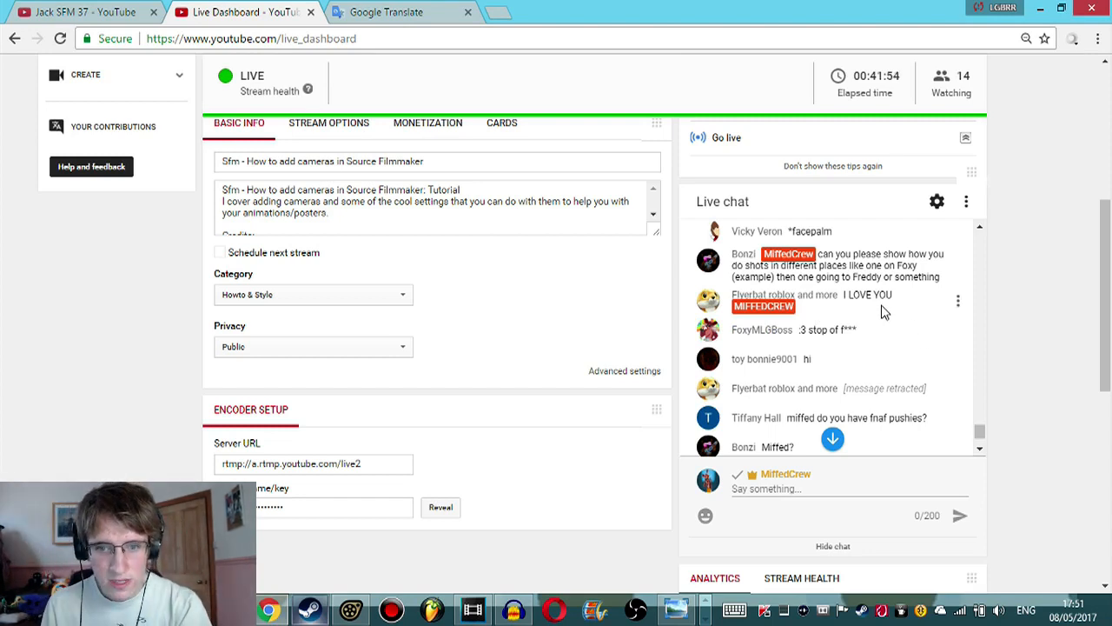
pyautogui.scroll(-1, 882, 312)
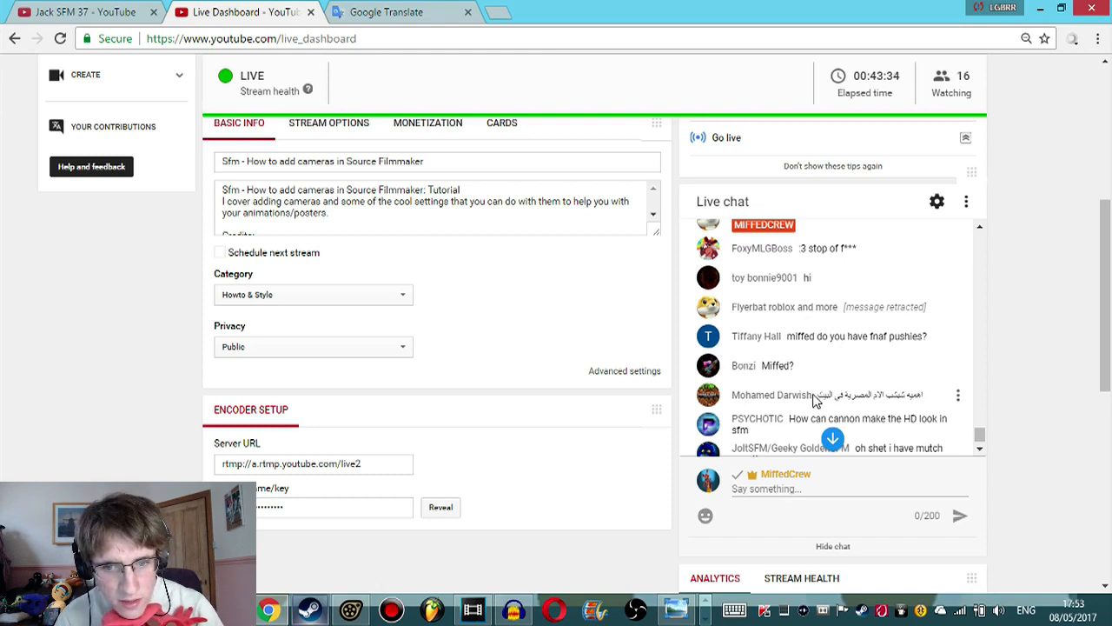
# Step: Copy the Arabic chat message "اهميه شبشب الام المصرية فى البيت" into Google Translate to read it in English
pyautogui.moveTo(817, 400)
pyautogui.mouseDown()
pyautogui.moveTo(895, 401)
pyautogui.moveTo(827, 394)
pyautogui.mouseUp()
pyautogui.click(430, 12)
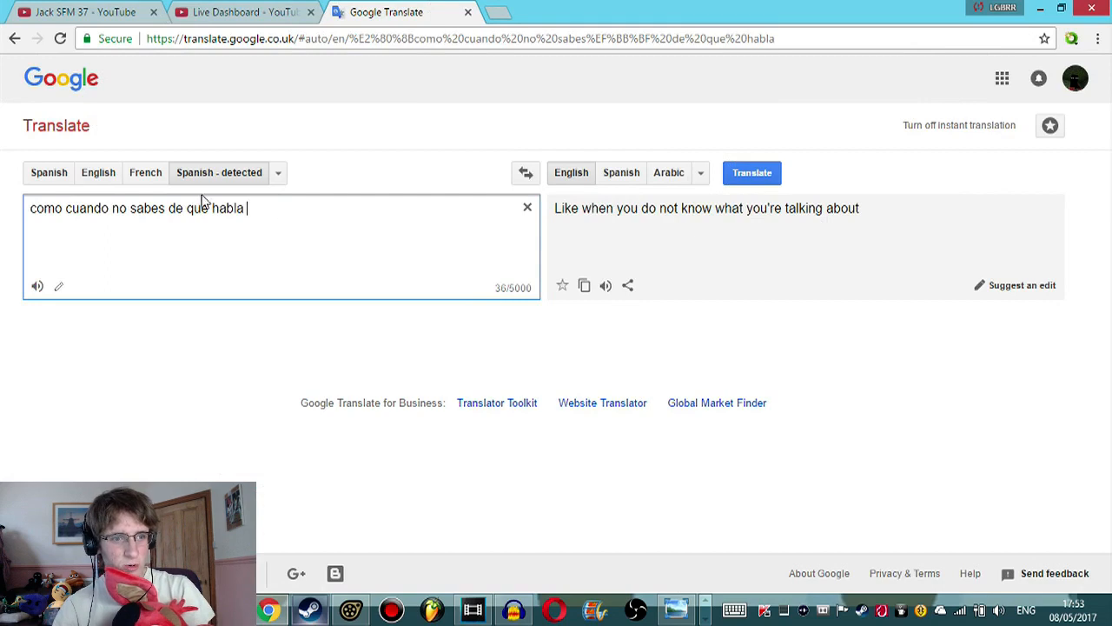
pyautogui.tripleClick(258, 214)
pyautogui.write('اهميه شبشب الام المصرية فى البيت')
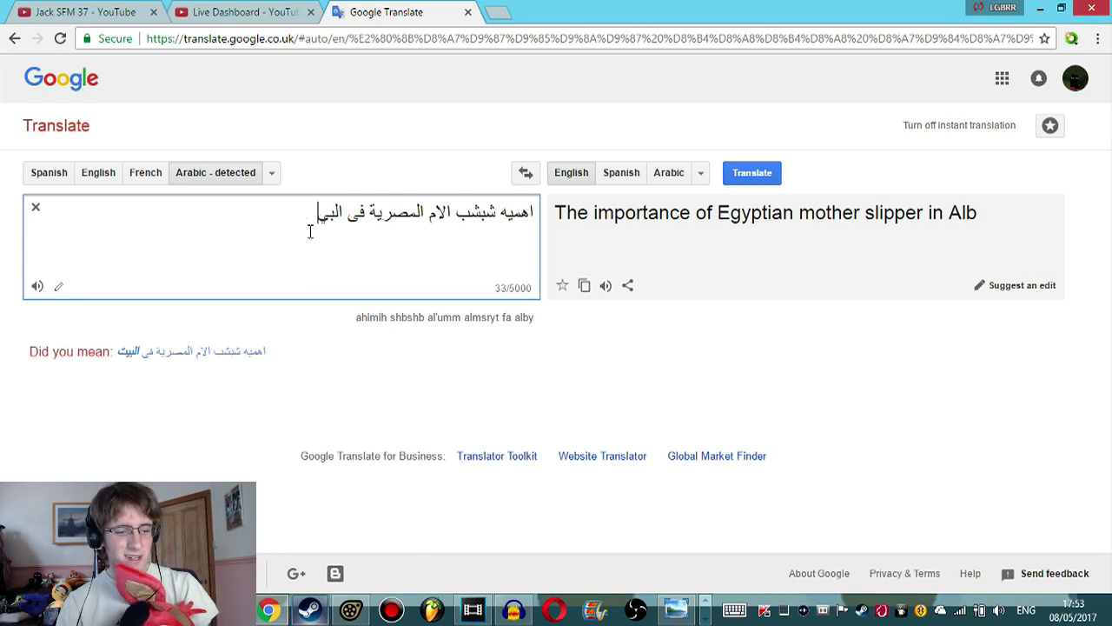
# Step: Restore the Spanish sentence "como cuando no sabes de que habla" as the source text to translate
pyautogui.hotkey('ctrl', 'a')
pyautogui.write('como cuando no sabes de que habla')
pyautogui.hotkey('ctrl', 'a')
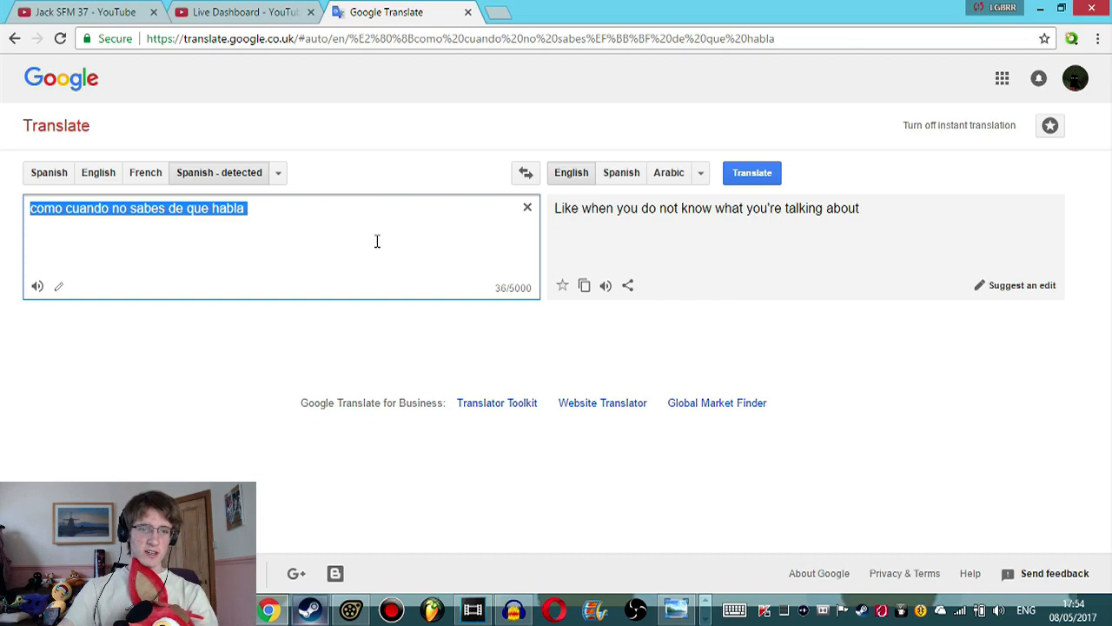
pyautogui.click(368, 217)
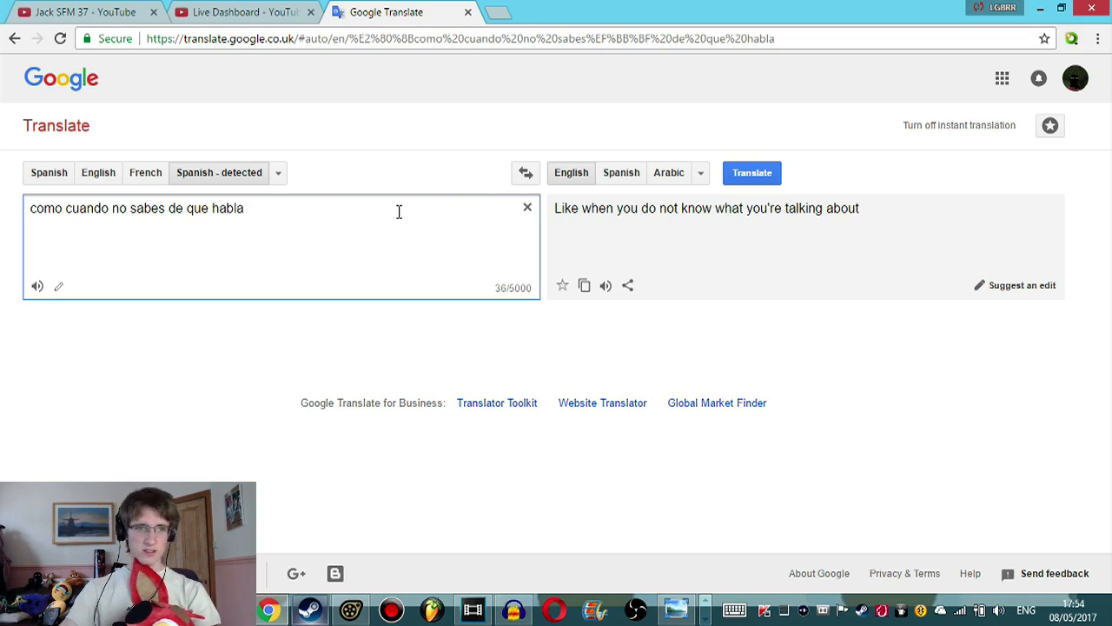
# Step: Go back to the live dashboard and look through the newest chat messages for questions on lighting colour and the HD look
pyautogui.click(257, 11)
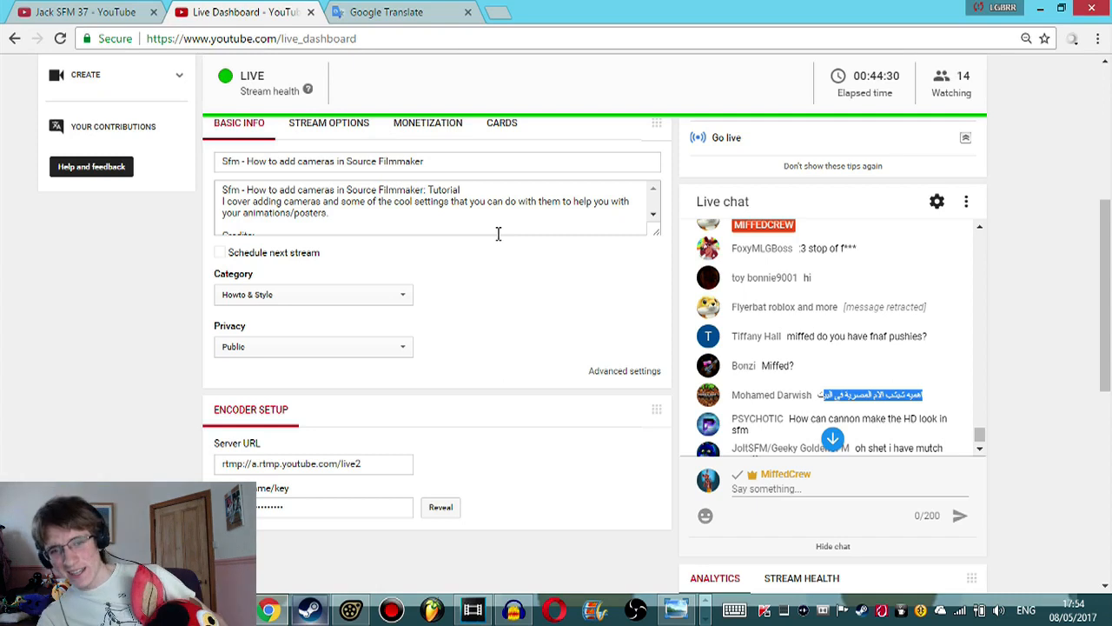
pyautogui.scroll(-5, 930, 291)
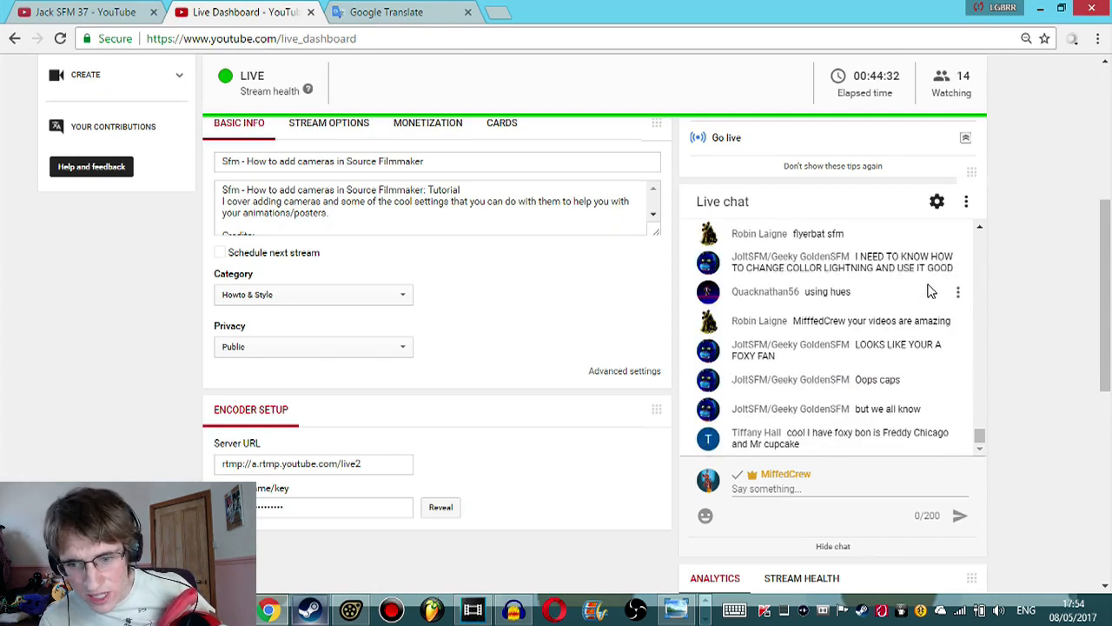
pyautogui.scroll(2, 930, 293)
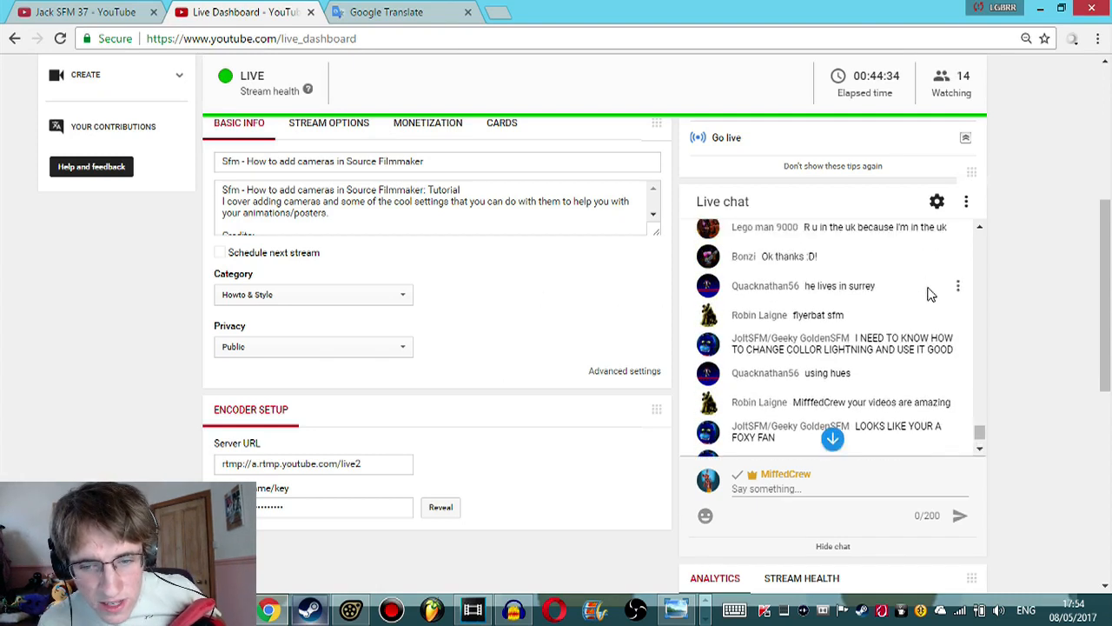
pyautogui.scroll(-3, 930, 300)
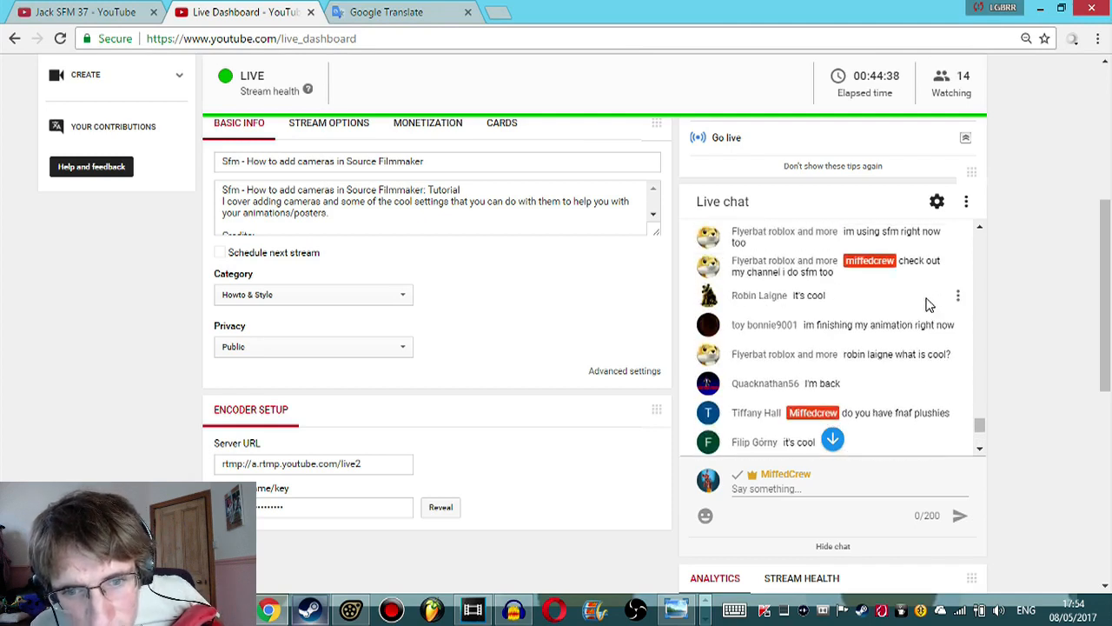
pyautogui.scroll(2, 929, 303)
pyautogui.scroll(1, 928, 303)
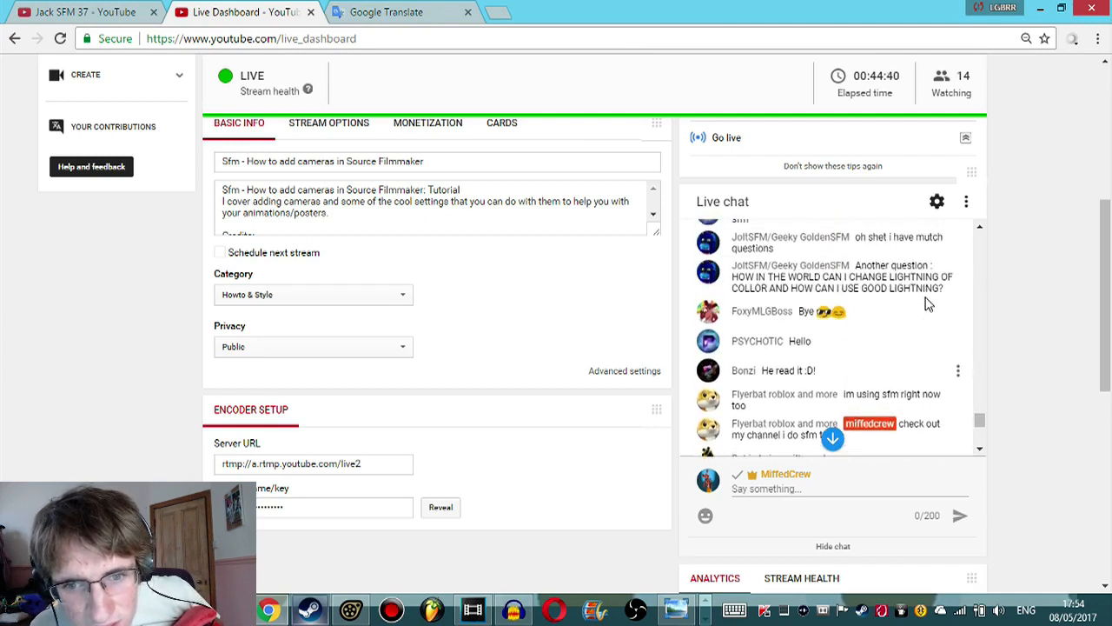
pyautogui.scroll(-3, 928, 303)
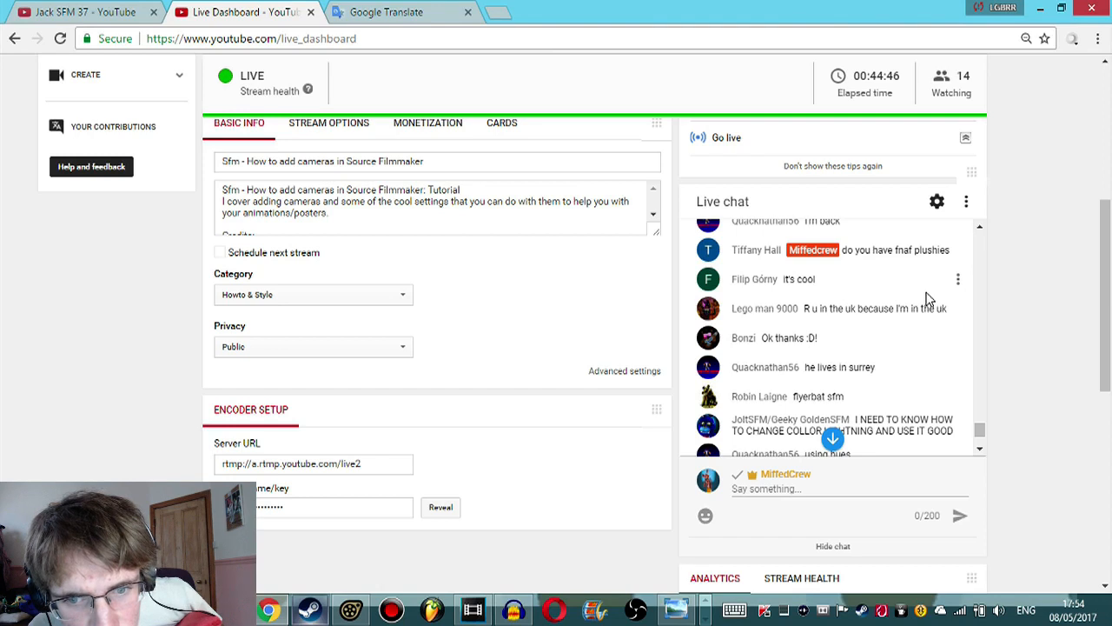
pyautogui.scroll(2, 926, 293)
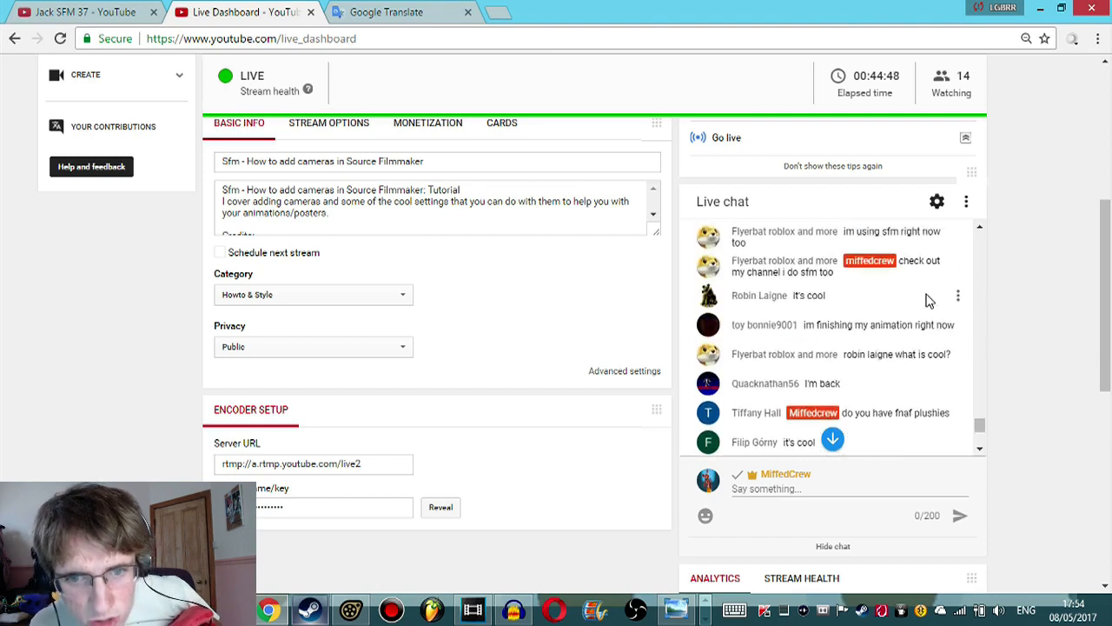
pyautogui.scroll(1, 926, 293)
pyautogui.scroll(2, 925, 294)
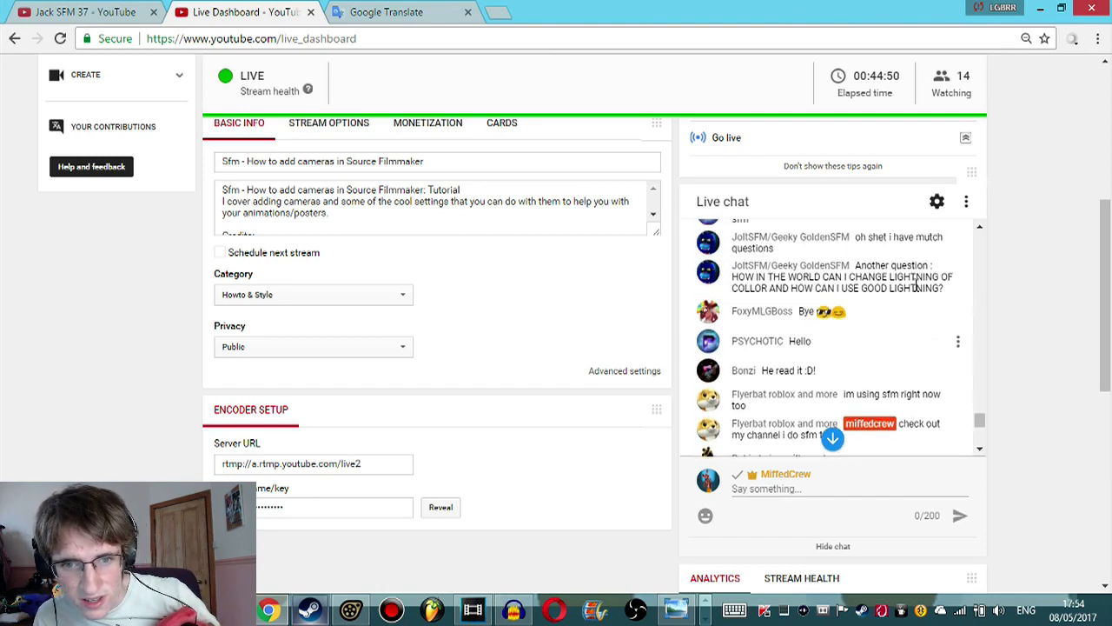
pyautogui.scroll(2, 921, 290)
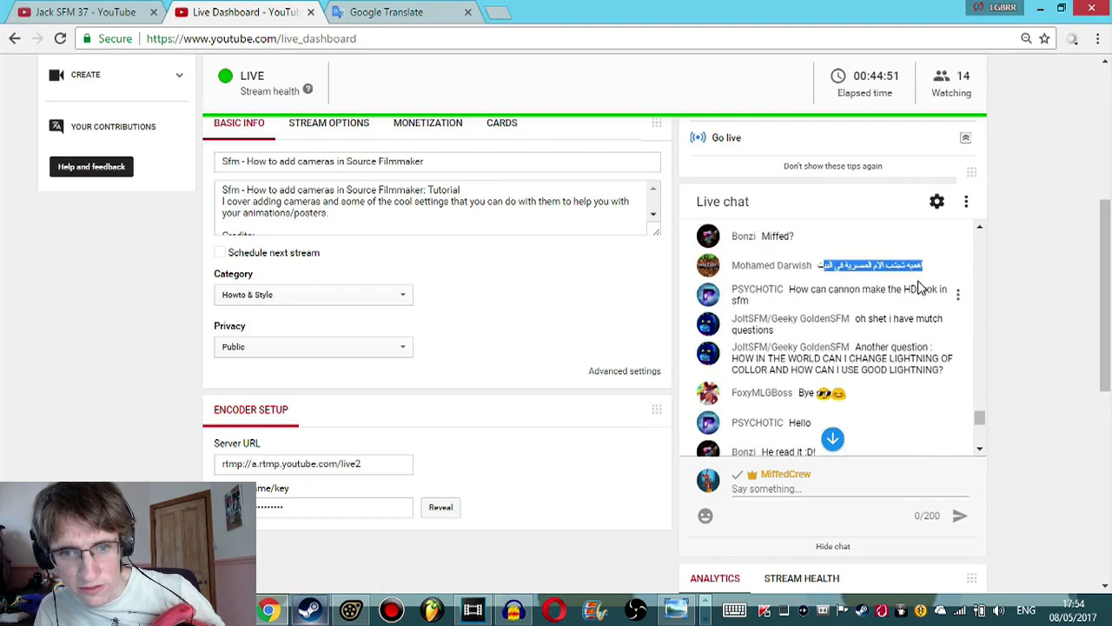
pyautogui.click(834, 287)
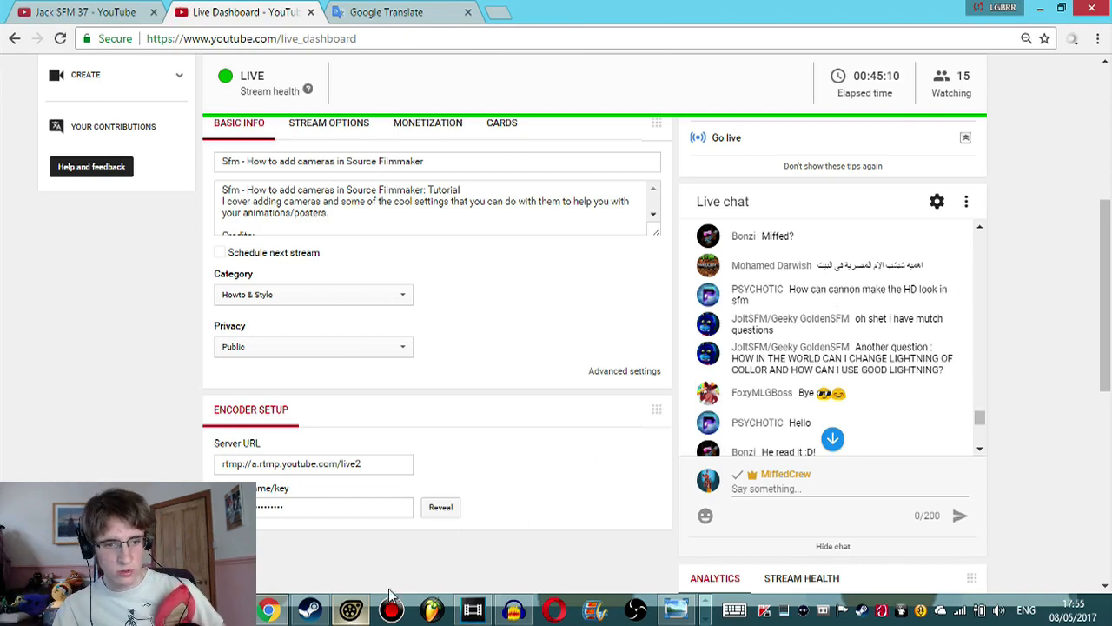
# Step: Switch to Source Filmmaker and open the movie export settings, continuing without saving the session
pyautogui.click(351, 609)
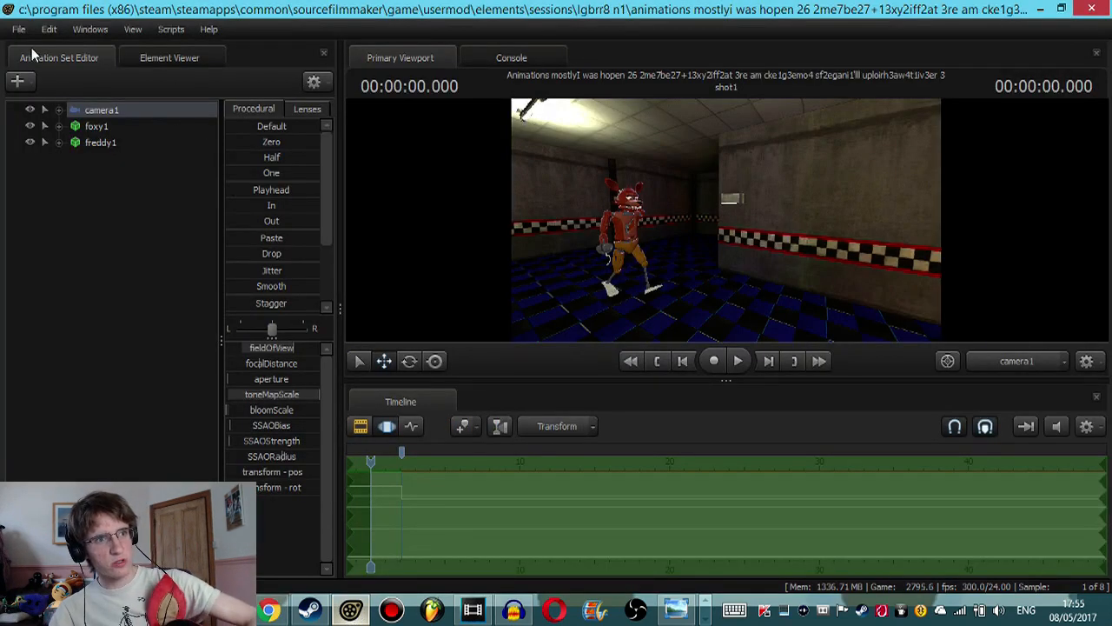
pyautogui.click(15, 29)
pyautogui.click(14, 33)
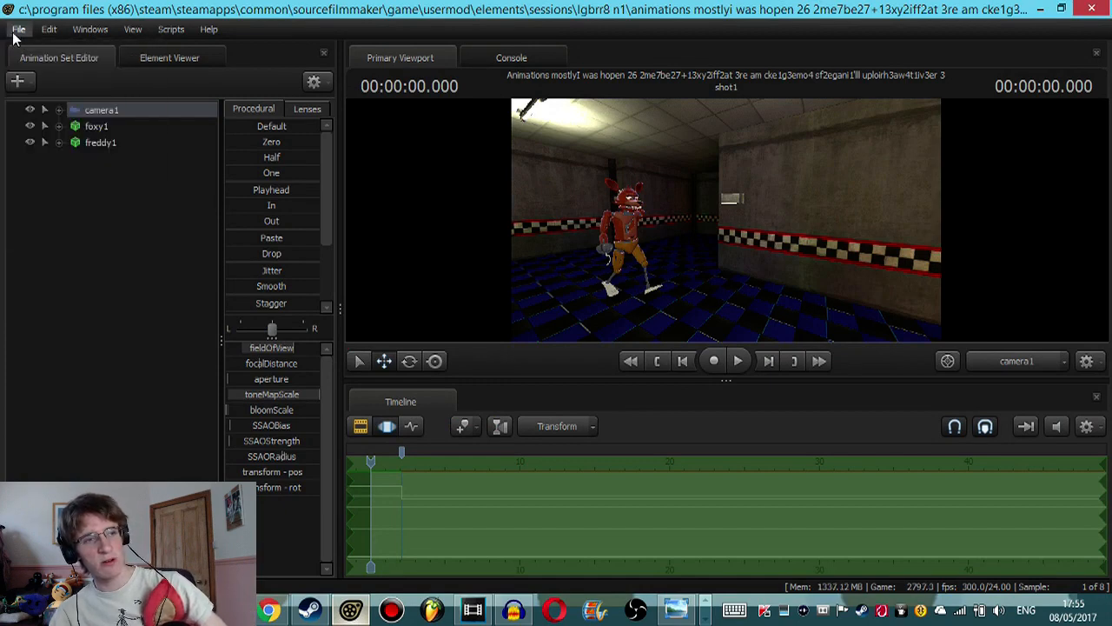
pyautogui.click(26, 31)
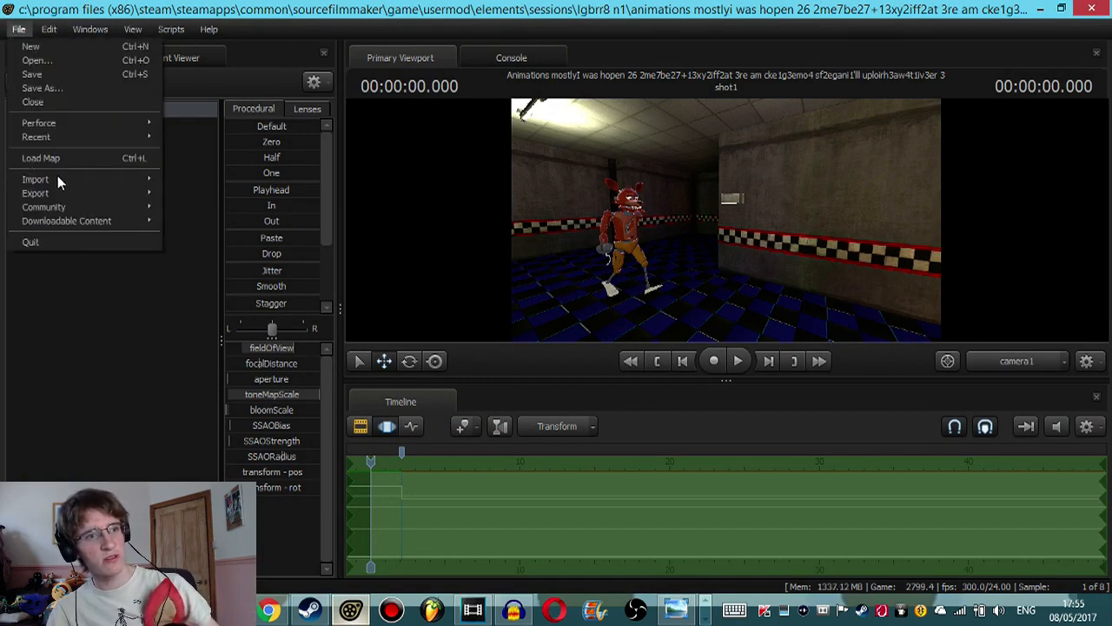
pyautogui.moveTo(76, 194)
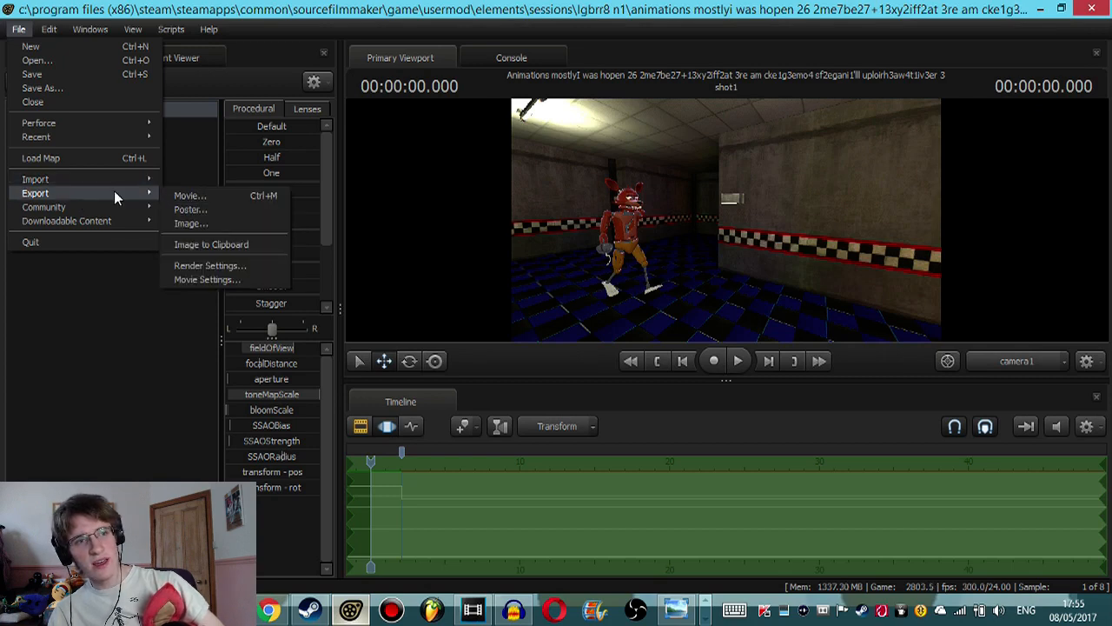
pyautogui.click(182, 191)
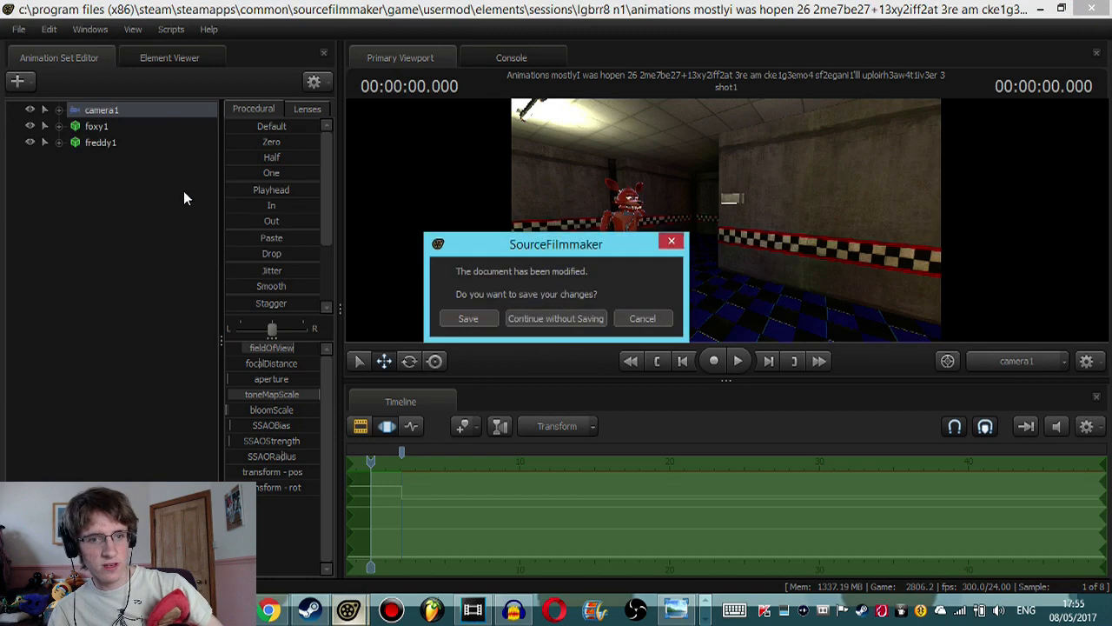
pyautogui.click(544, 318)
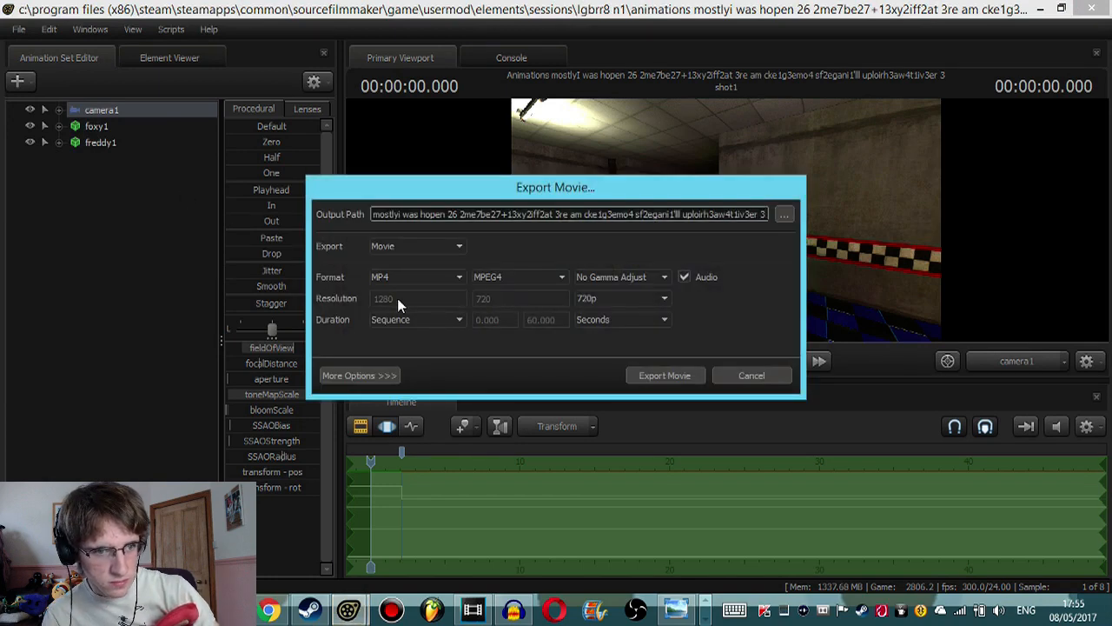
# Step: Check the available resolution presets for the movie export, keep 720p, and close the export settings without exporting
pyautogui.click(649, 302)
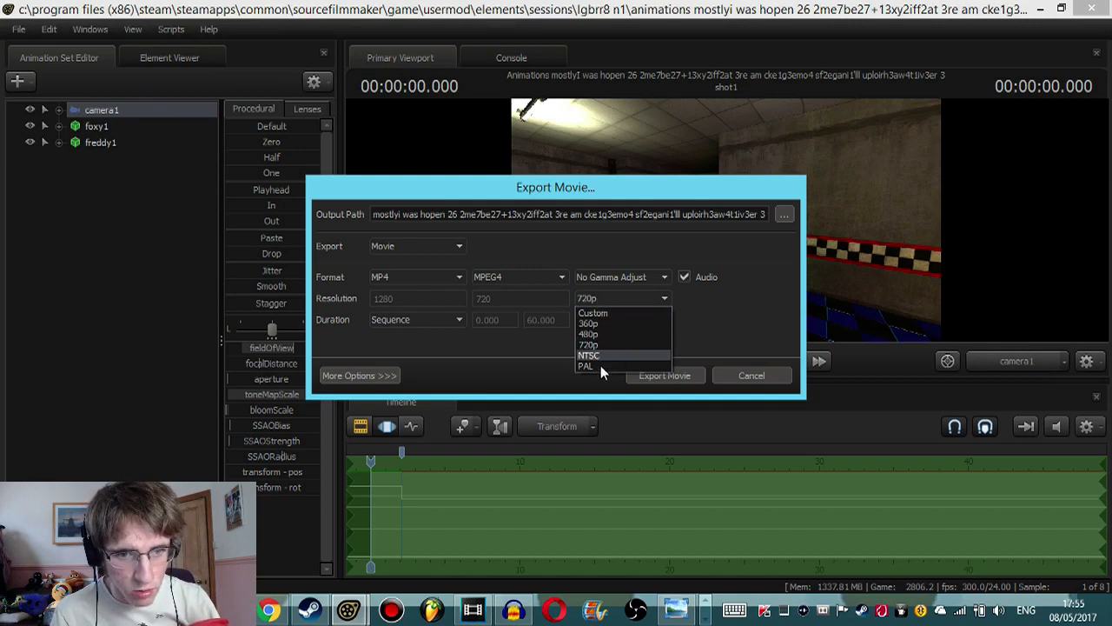
pyautogui.click(605, 298)
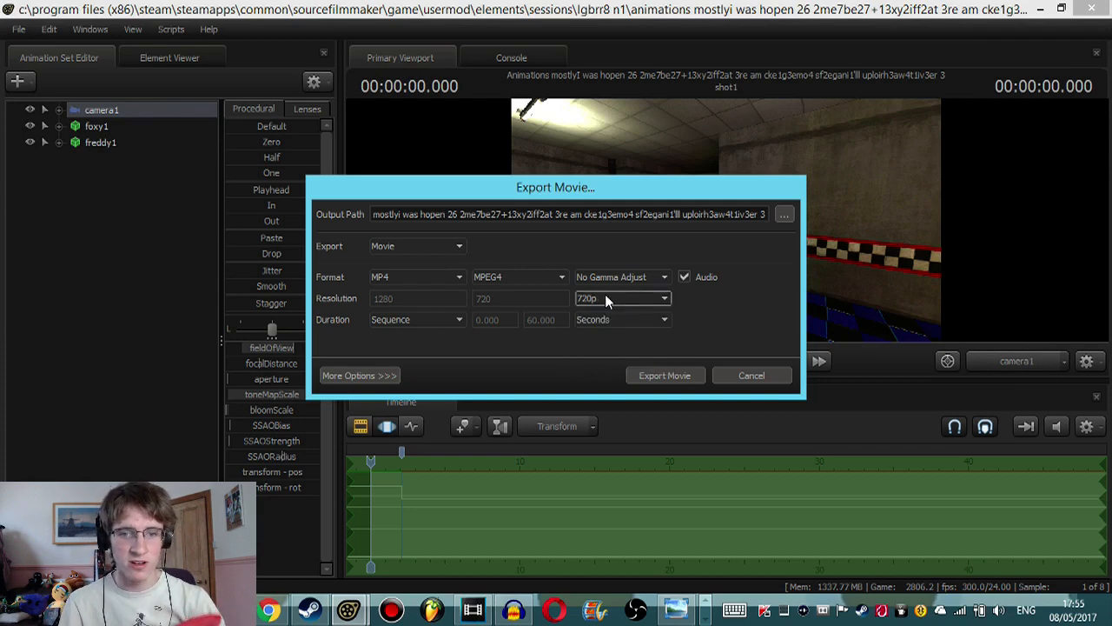
pyautogui.click(743, 376)
# Step: Return to the live dashboard chat in Chrome and highlight the question about changing the lighting colour and using good lighting
pyautogui.click(269, 611)
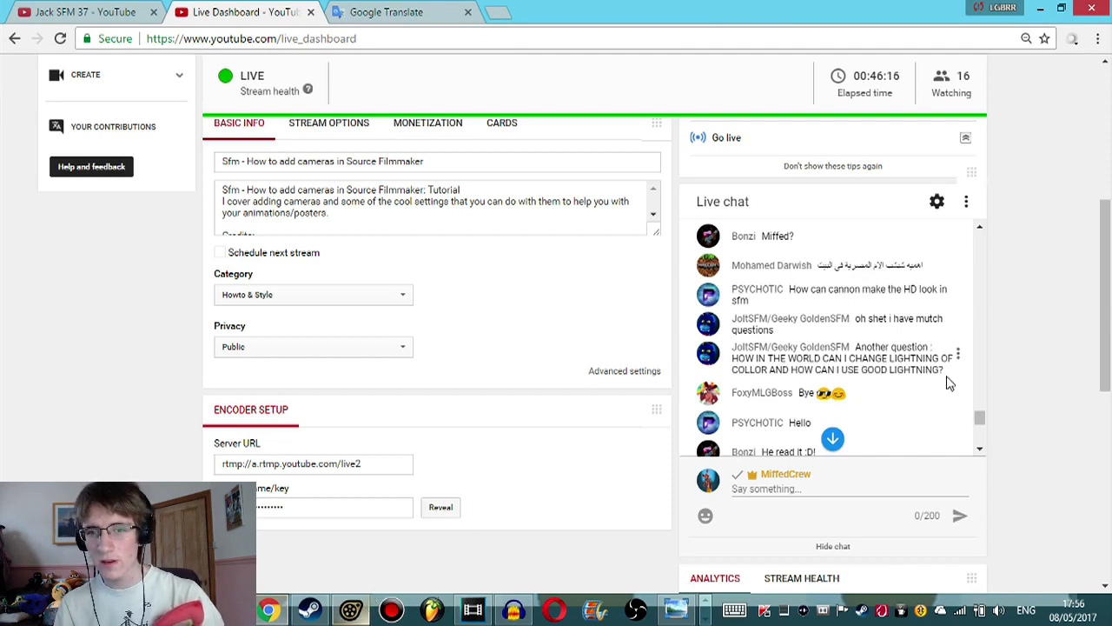
pyautogui.moveTo(949, 383); pyautogui.dragTo(856, 346)
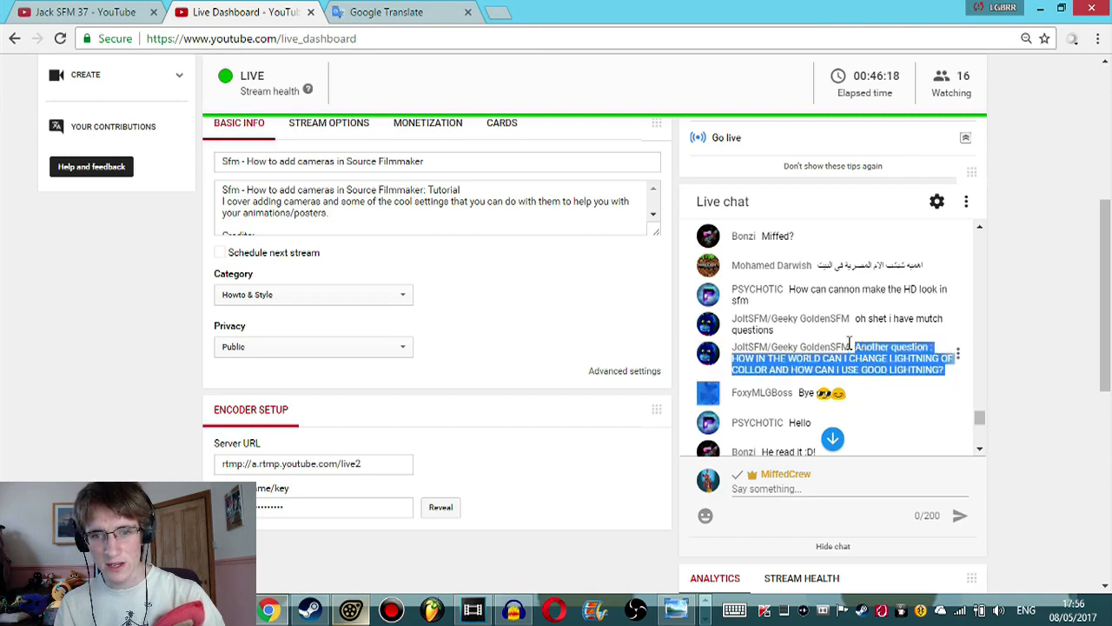
pyautogui.click(852, 346)
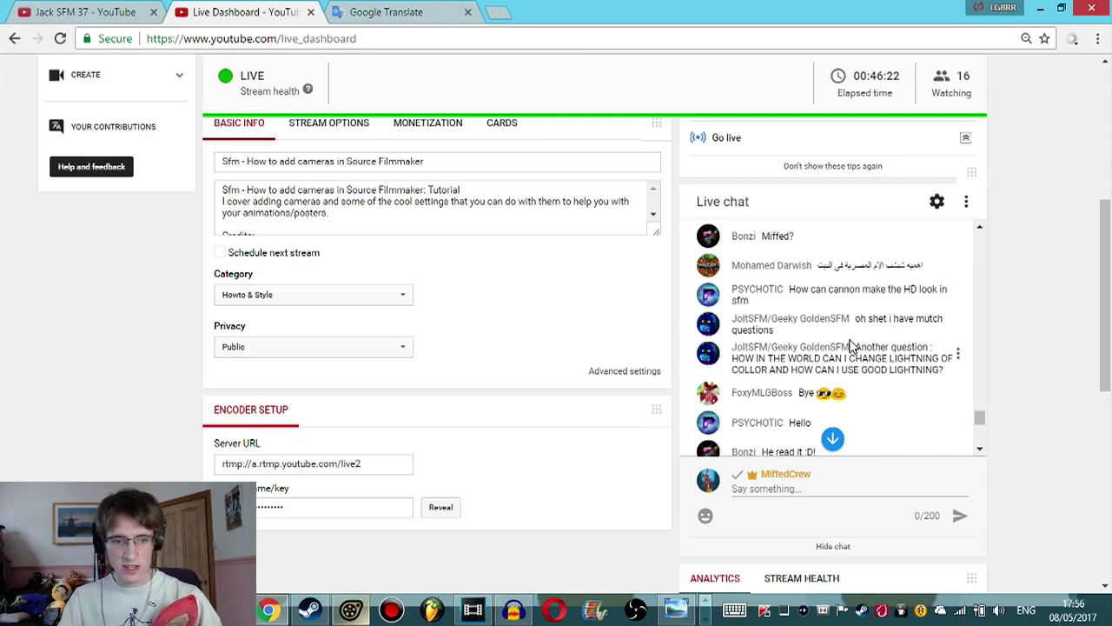
pyautogui.click(352, 610)
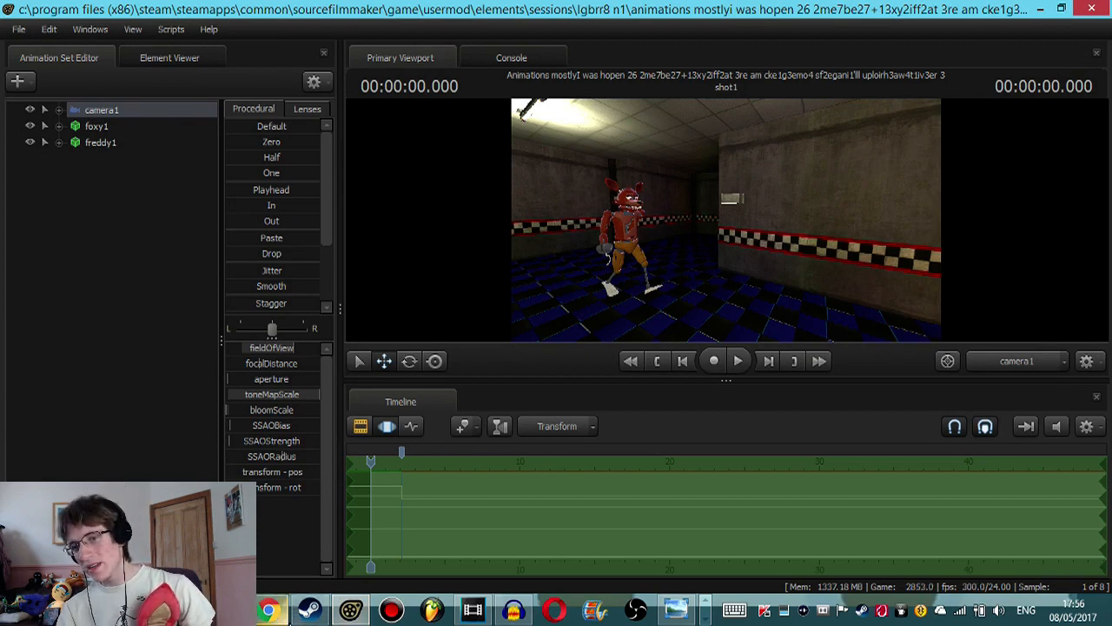
pyautogui.click(269, 612)
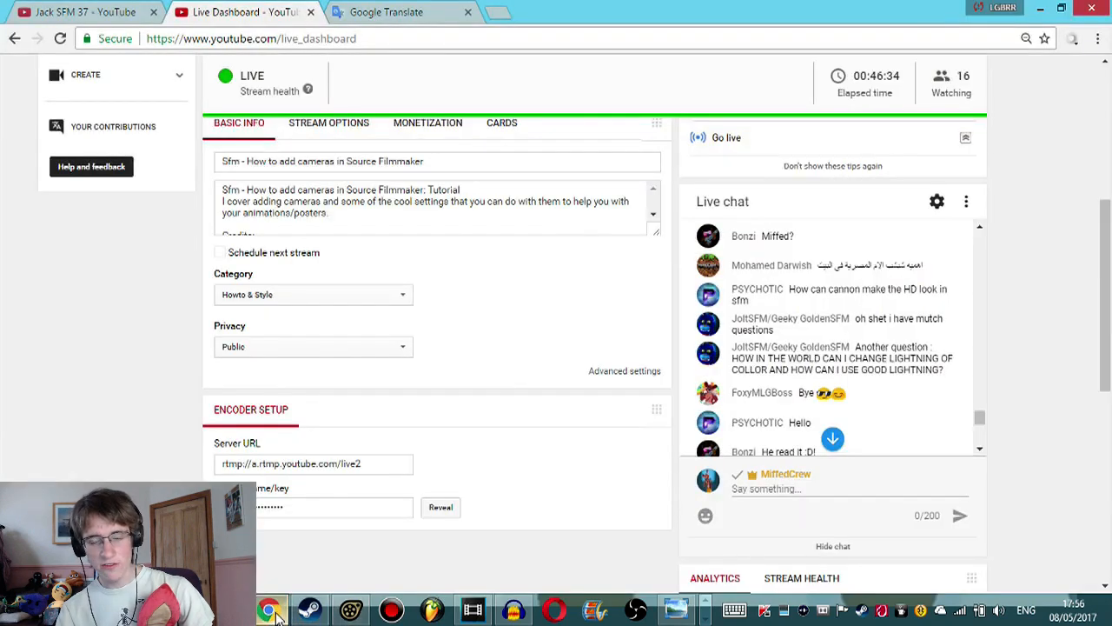
# Step: Switch to Source Filmmaker and create an animation set for a new light in the shot
pyautogui.moveTo(308, 605)
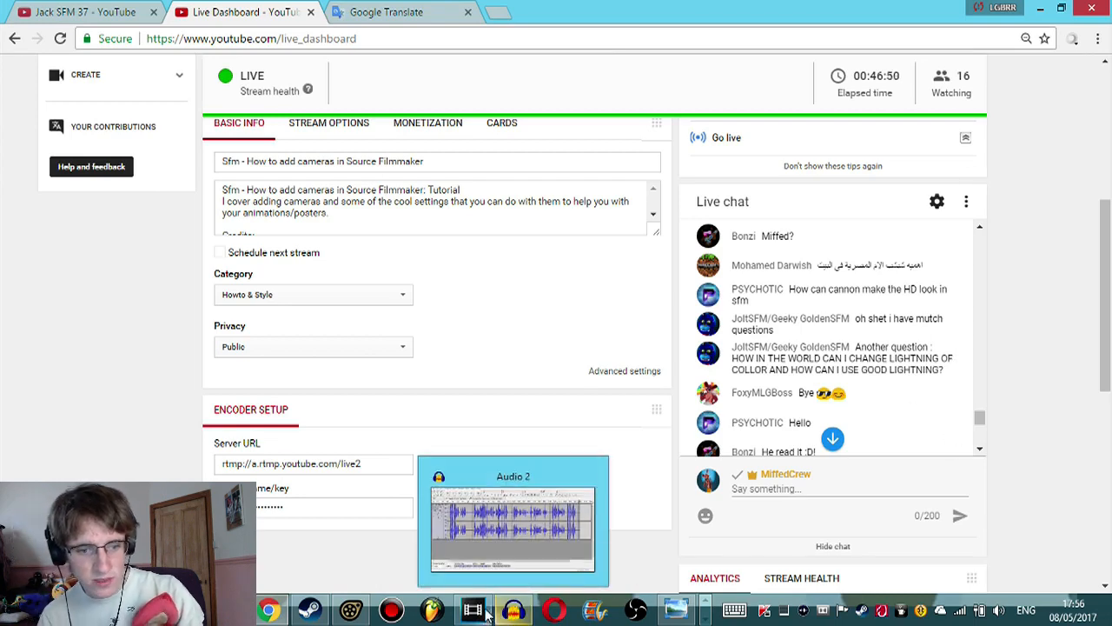
pyautogui.click(353, 610)
pyautogui.click(17, 80)
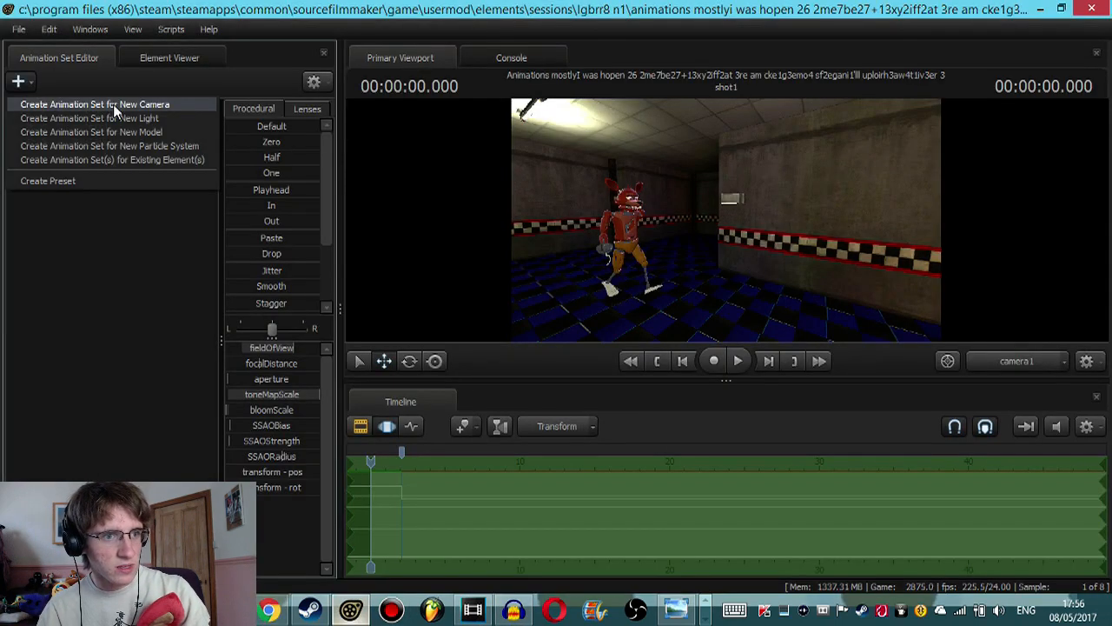
pyautogui.click(111, 114)
pyautogui.click(107, 160)
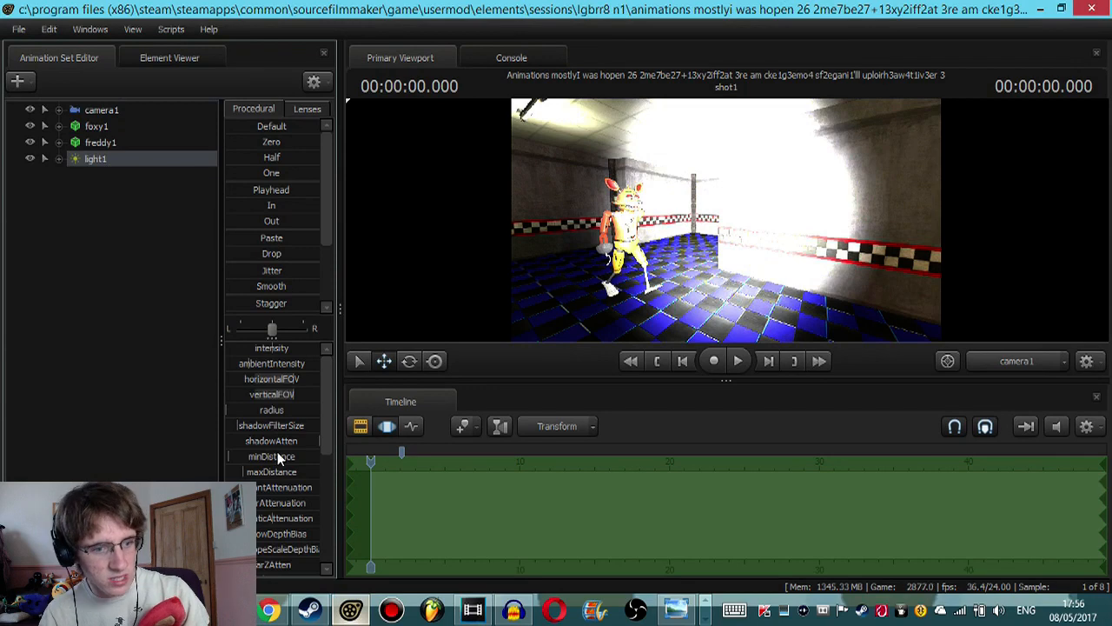
# Step: Reduce the new light's red and blue colour values to tint it green, and delete the light's animation set
pyautogui.scroll(-10, 278, 451)
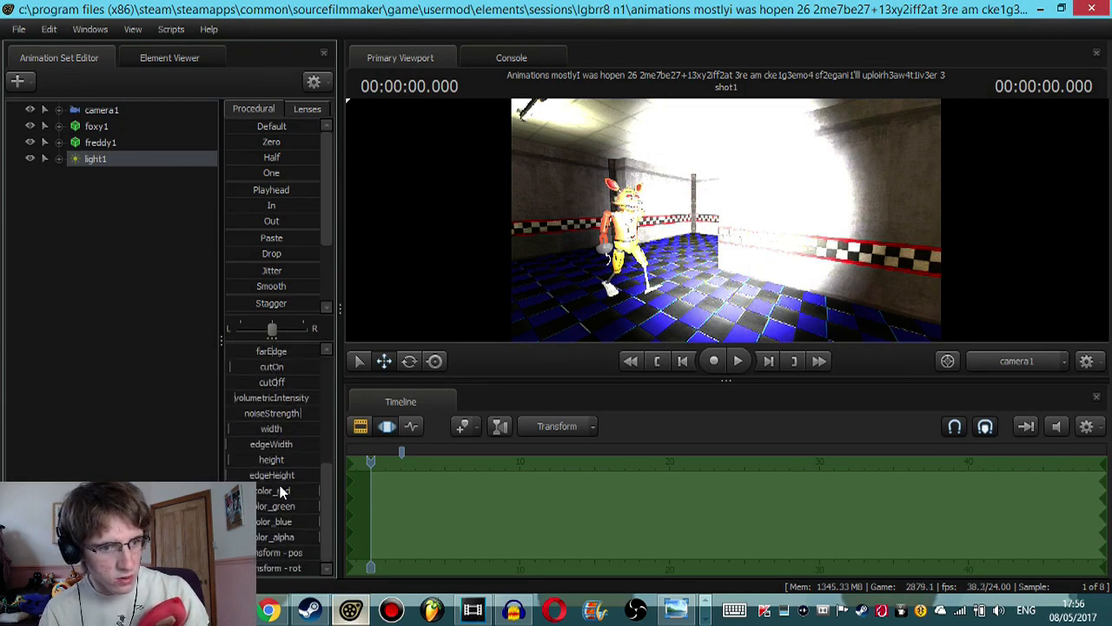
pyautogui.moveTo(275, 494); pyautogui.dragTo(230, 521)
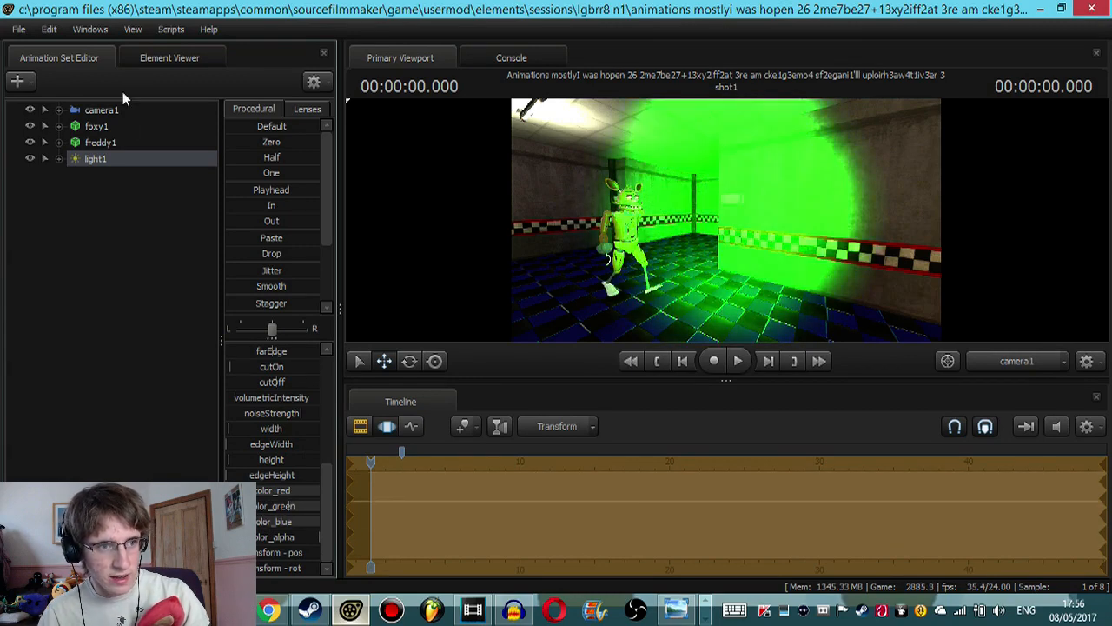
pyautogui.rightClick(134, 160)
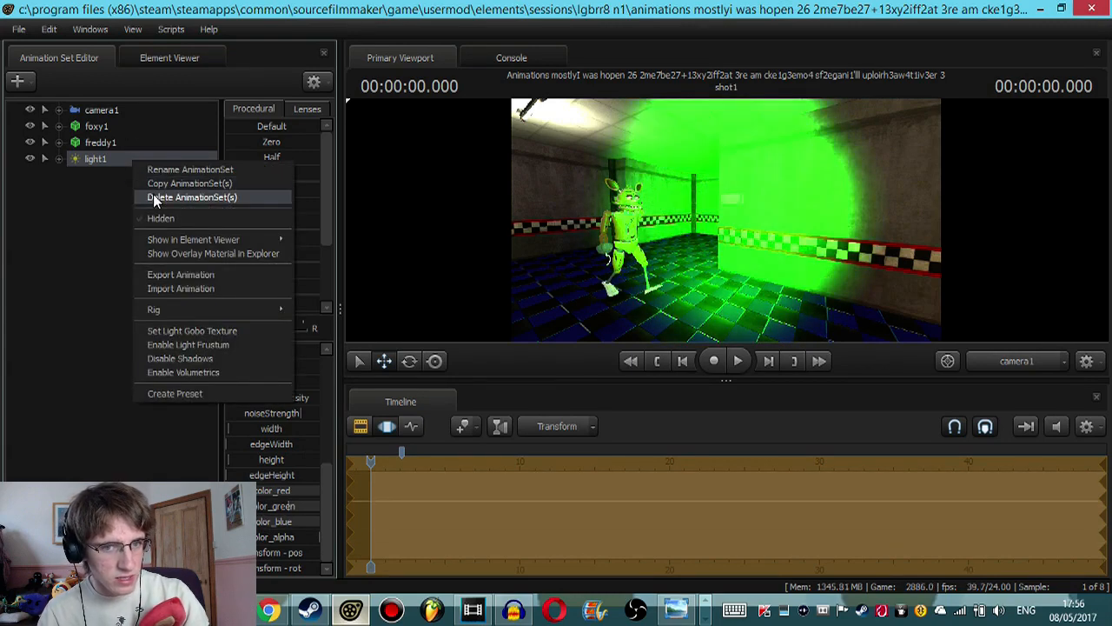
pyautogui.click(191, 197)
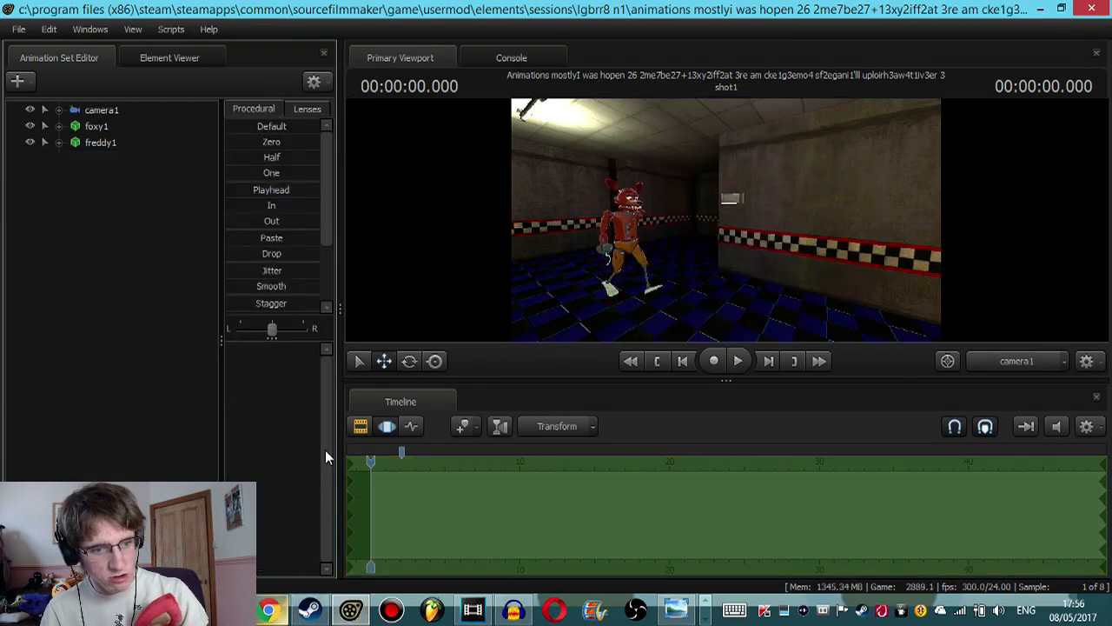
# Step: Return to the live chat in Chrome and read on past the lighting question, highlighting the viewer's "Bye" message
pyautogui.click(268, 609)
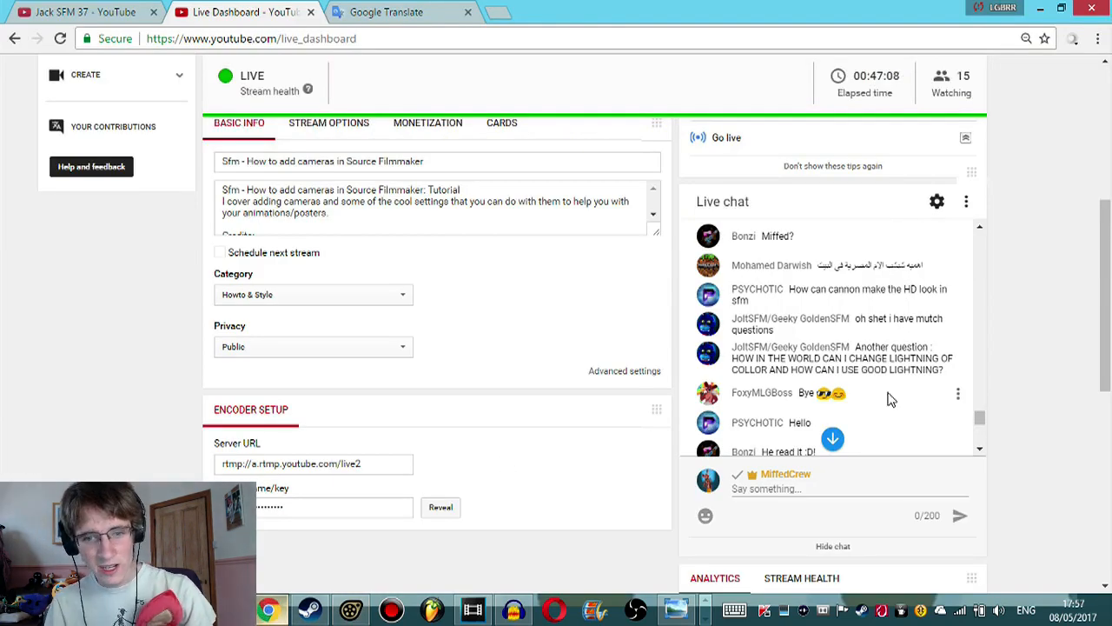
pyautogui.scroll(-1, 886, 391)
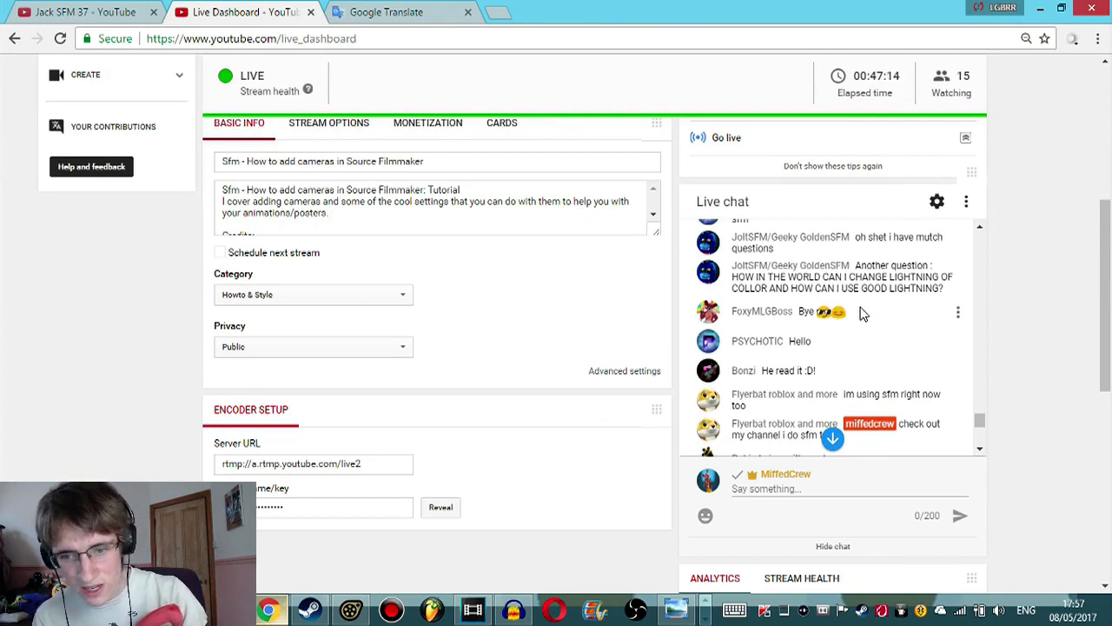
pyautogui.moveTo(860, 311); pyautogui.dragTo(763, 301)
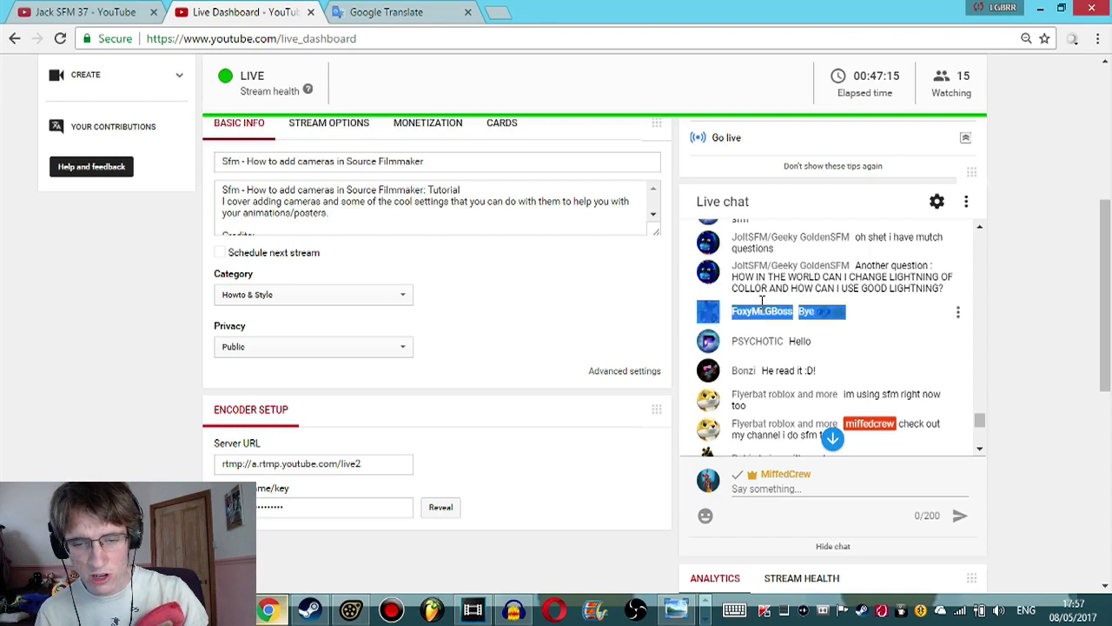
pyautogui.click(888, 315)
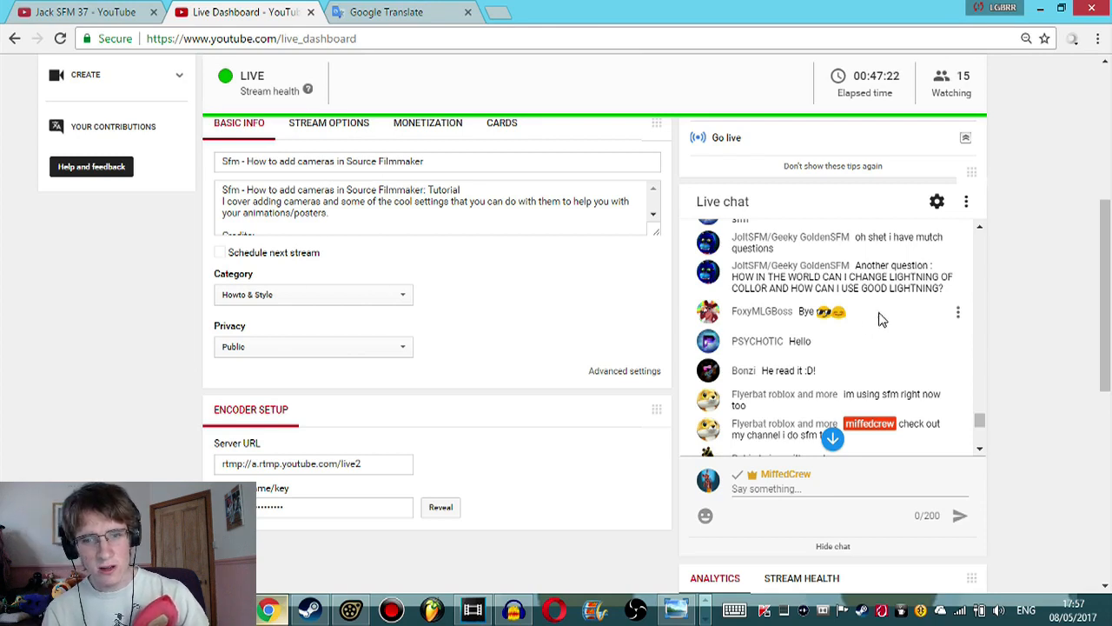
pyautogui.moveTo(878, 318); pyautogui.dragTo(700, 311)
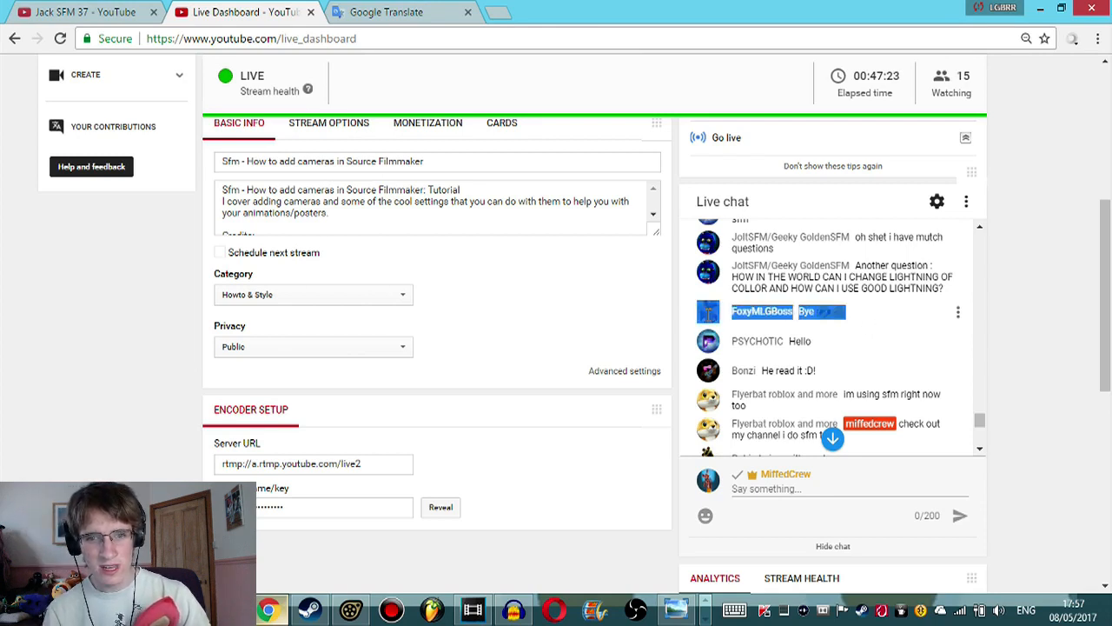
pyautogui.click(885, 316)
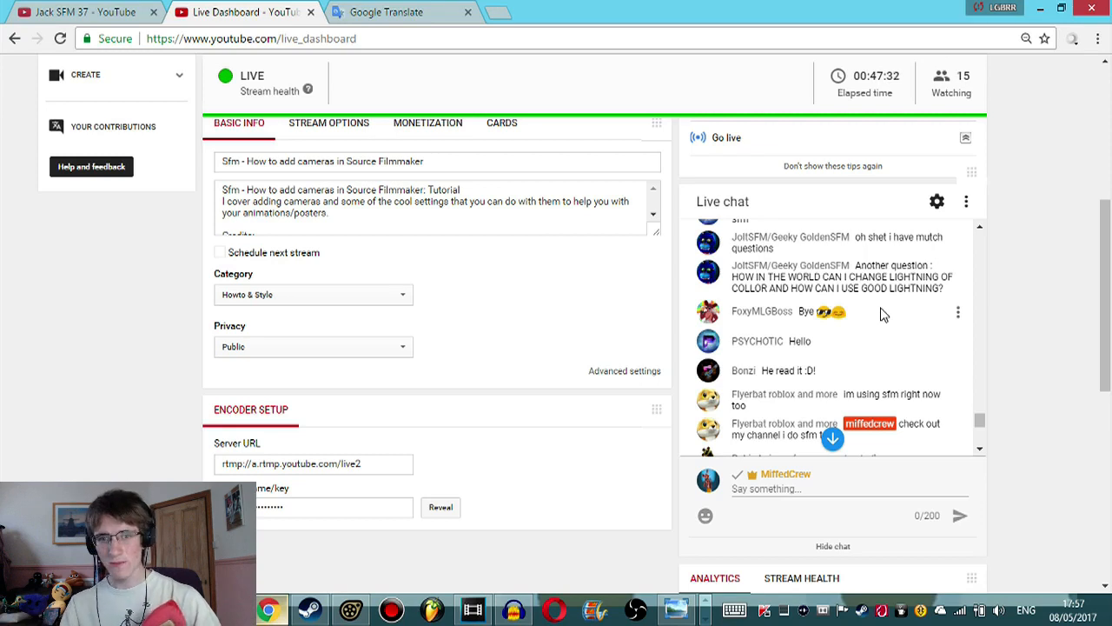
pyautogui.moveTo(852, 315); pyautogui.dragTo(733, 318)
pyautogui.click(883, 320)
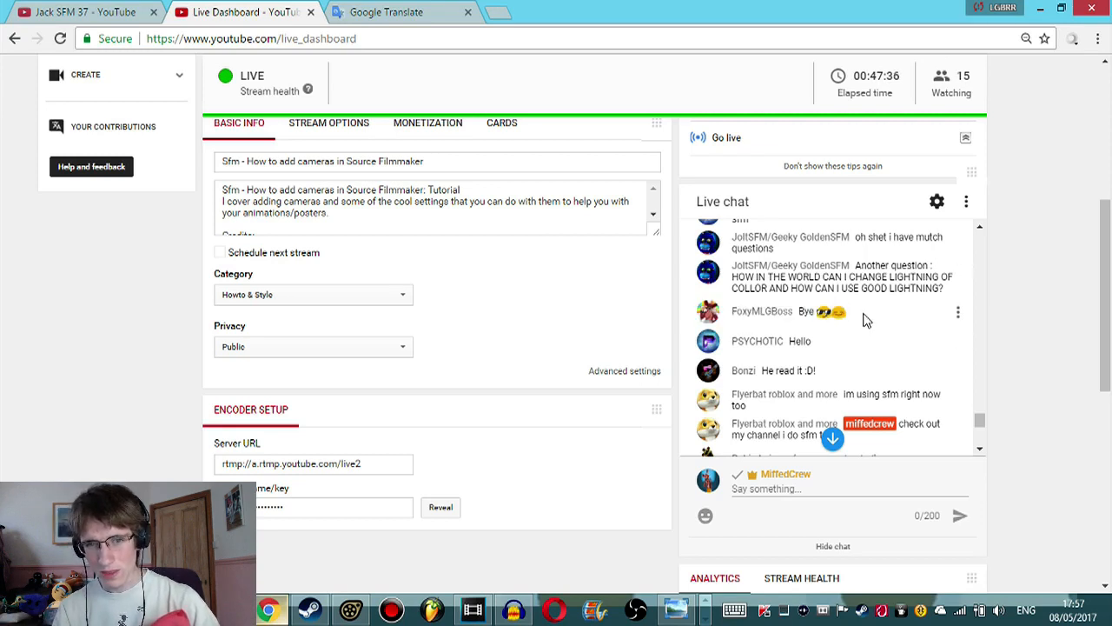
pyautogui.moveTo(873, 324); pyautogui.dragTo(695, 316)
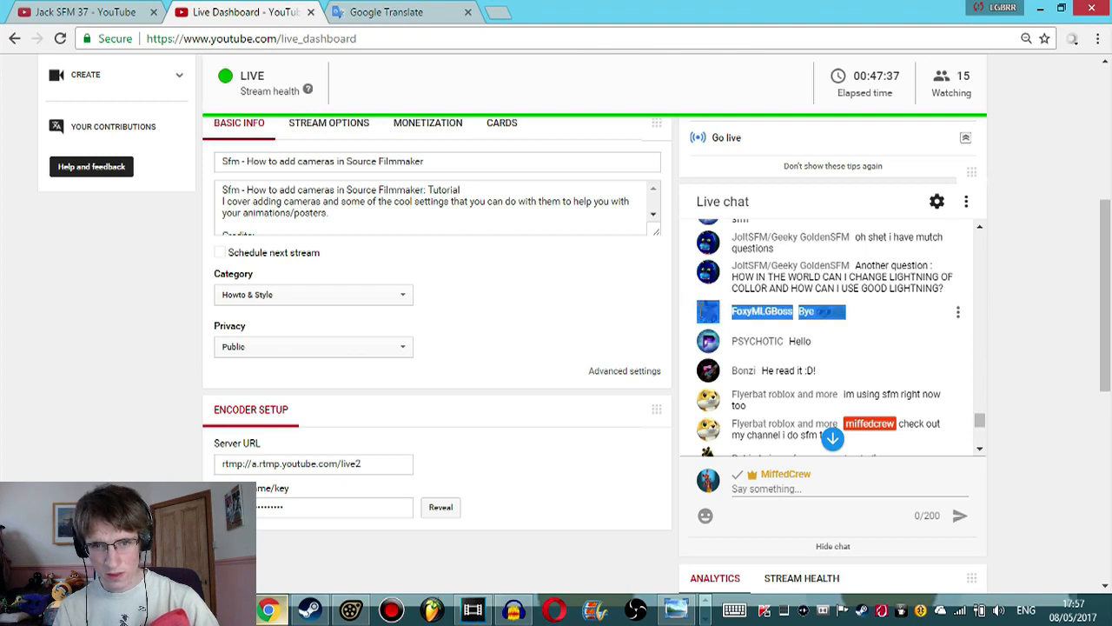
pyautogui.click(878, 323)
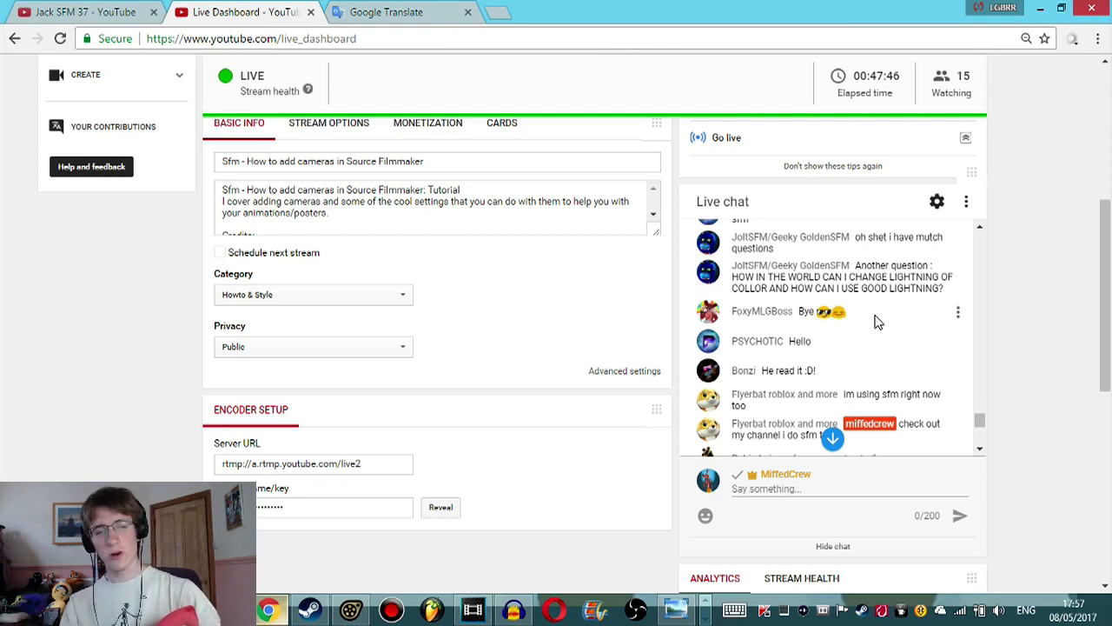
pyautogui.moveTo(874, 323); pyautogui.dragTo(687, 312)
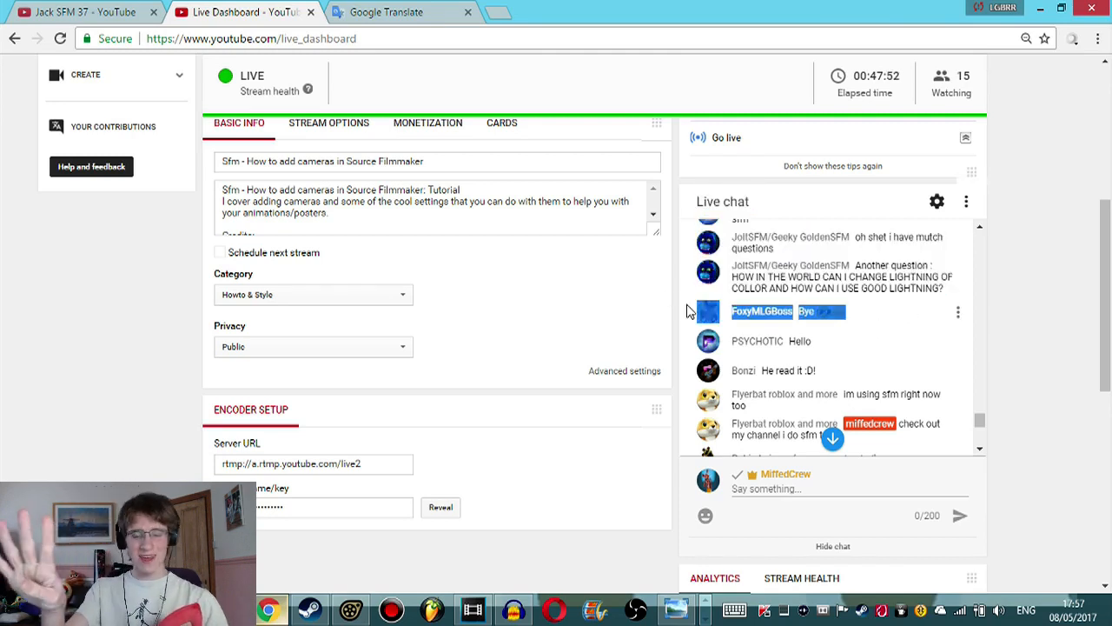
pyautogui.click(886, 336)
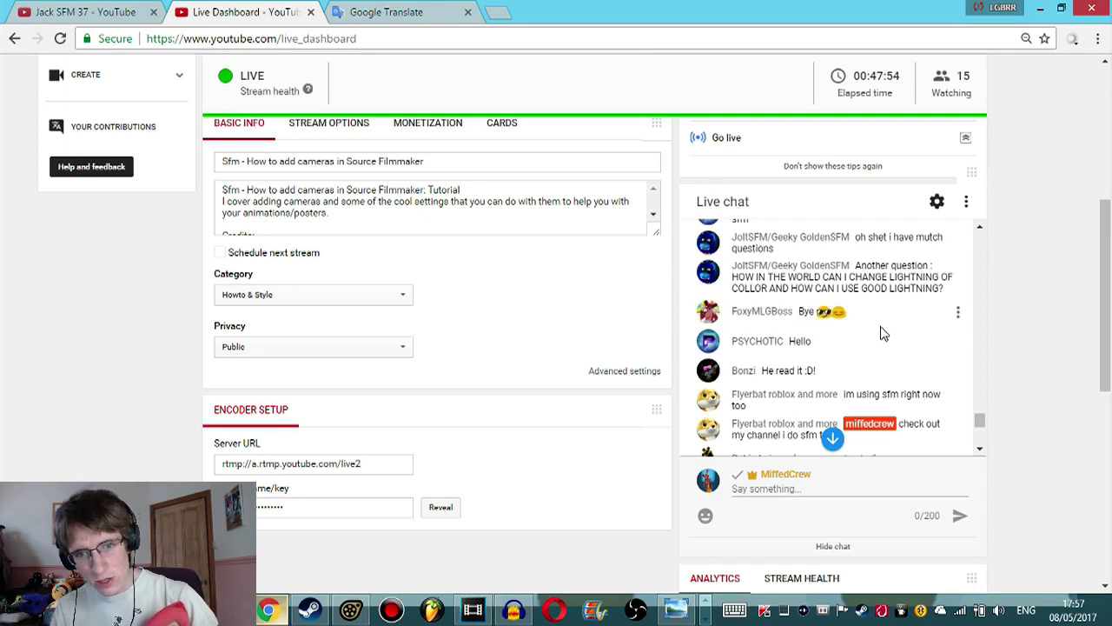
pyautogui.moveTo(873, 320); pyautogui.dragTo(729, 314)
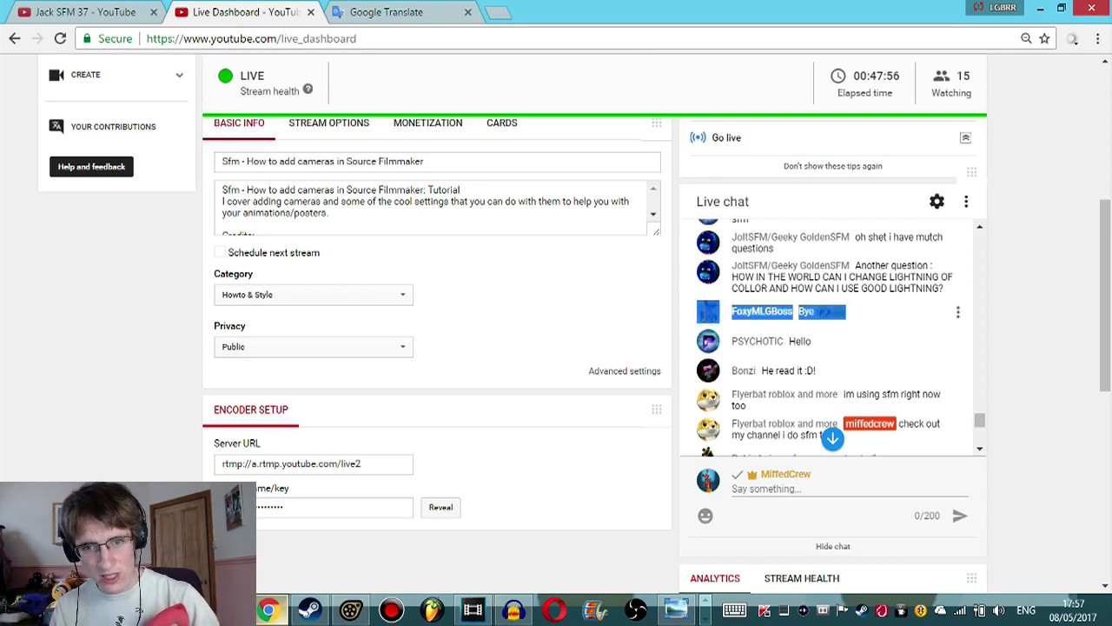
pyautogui.click(904, 321)
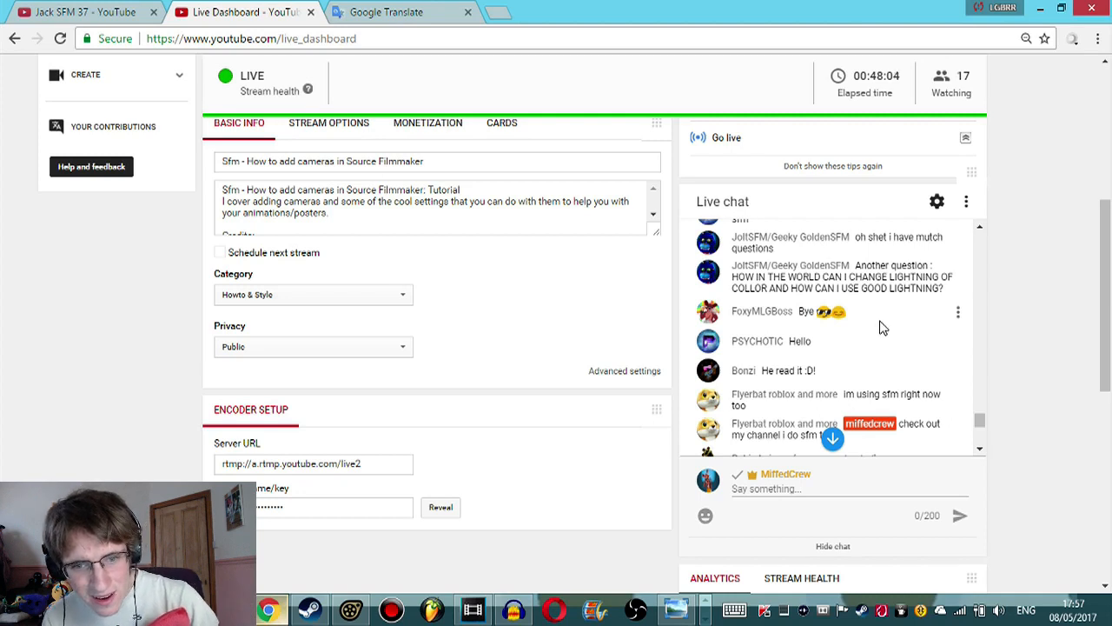
# Step: Read the newer chat messages and highlight the one saying "check out my channel i do sfm too"
pyautogui.scroll(-1, 879, 324)
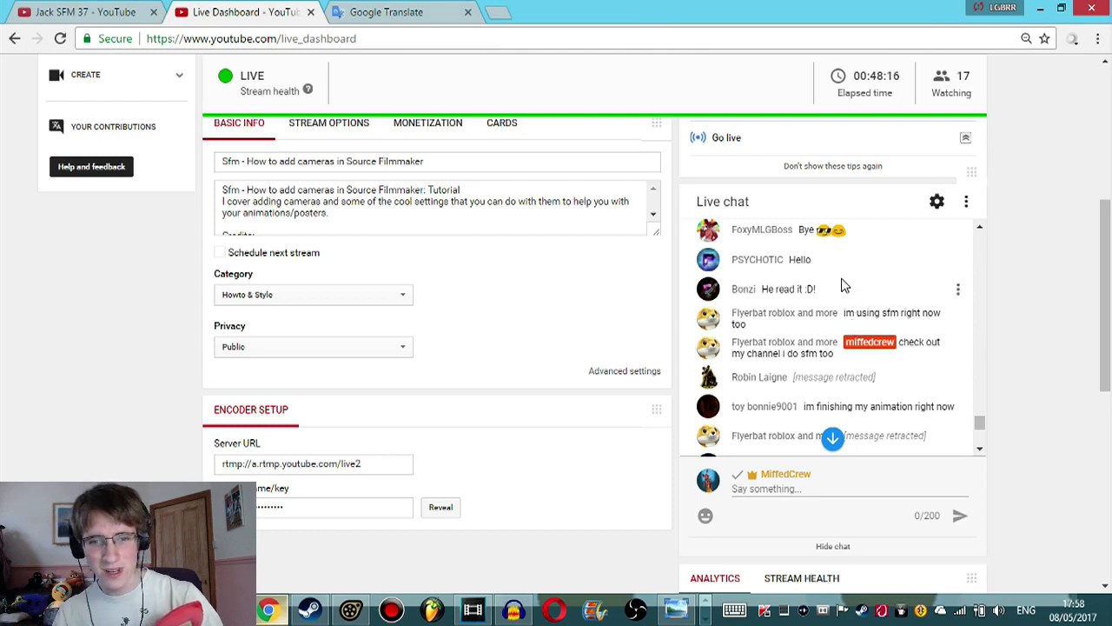
pyautogui.tripleClick(839, 346)
pyautogui.click(841, 360)
pyautogui.moveTo(841, 360); pyautogui.dragTo(858, 343)
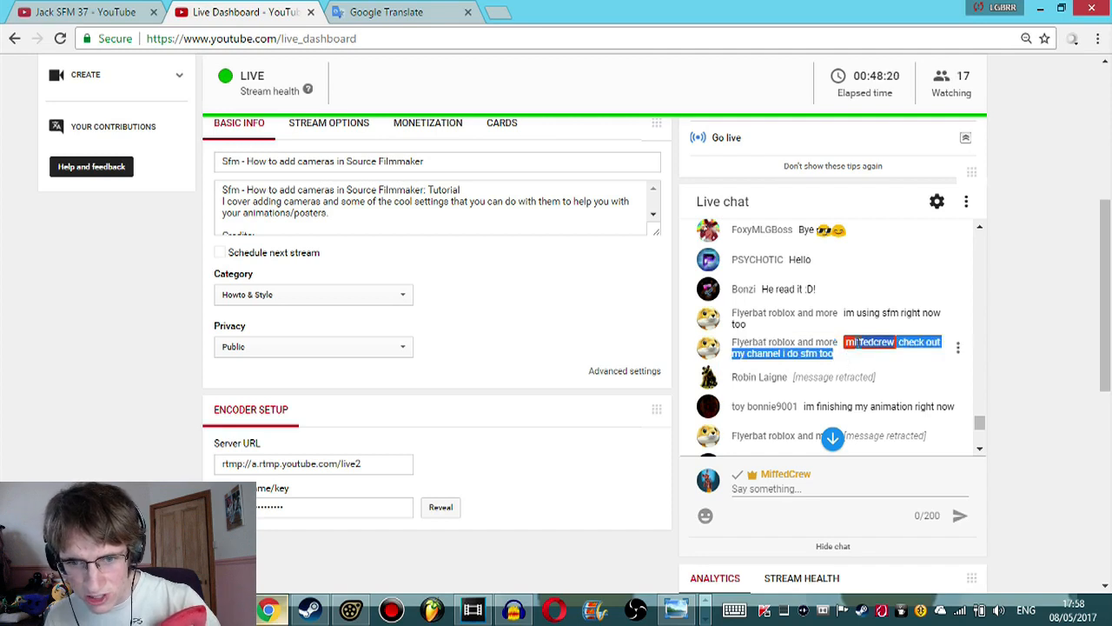
# Step: Clear the message highlight, review the earlier chat messages, and read on to the question about owning FNAF plushies
pyautogui.click(843, 307)
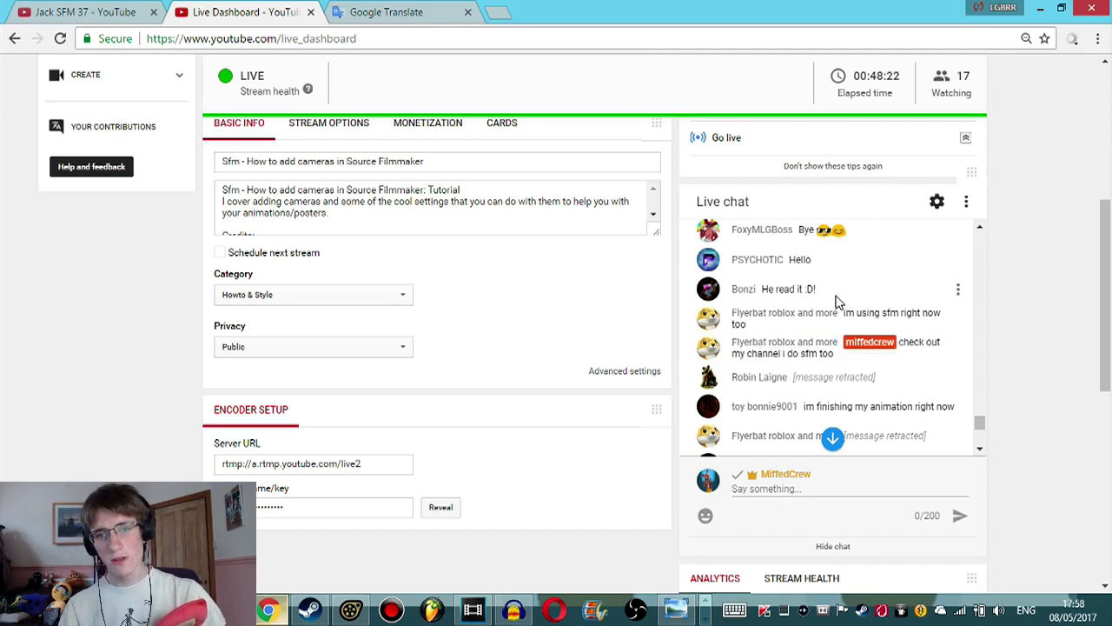
pyautogui.moveTo(830, 295); pyautogui.dragTo(704, 376)
pyautogui.click(919, 392)
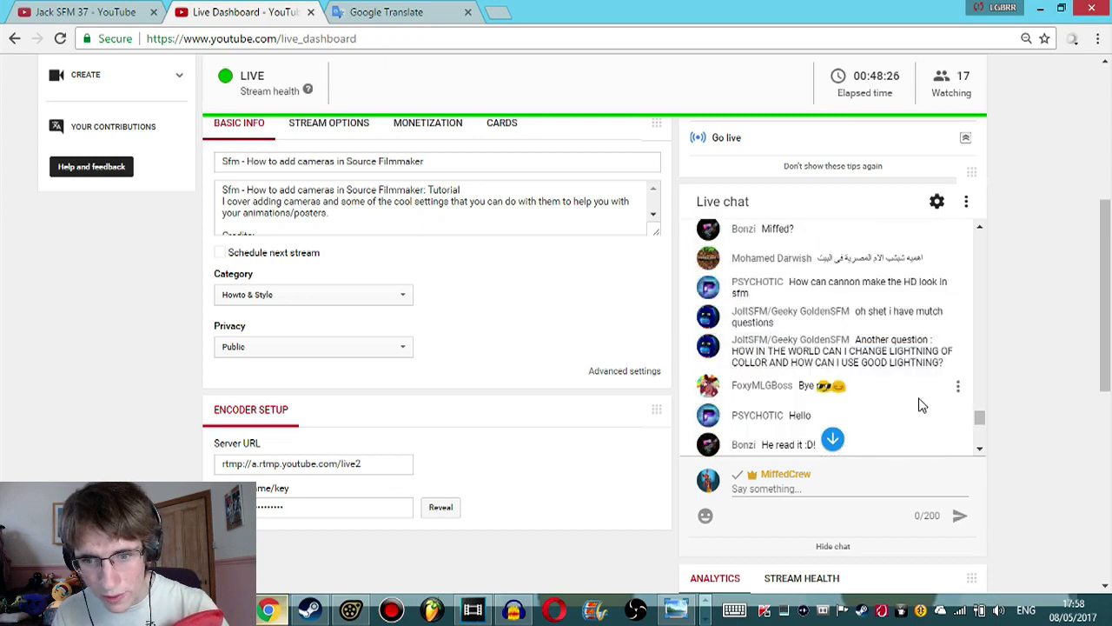
pyautogui.scroll(-3, 921, 383)
pyautogui.scroll(2, 924, 361)
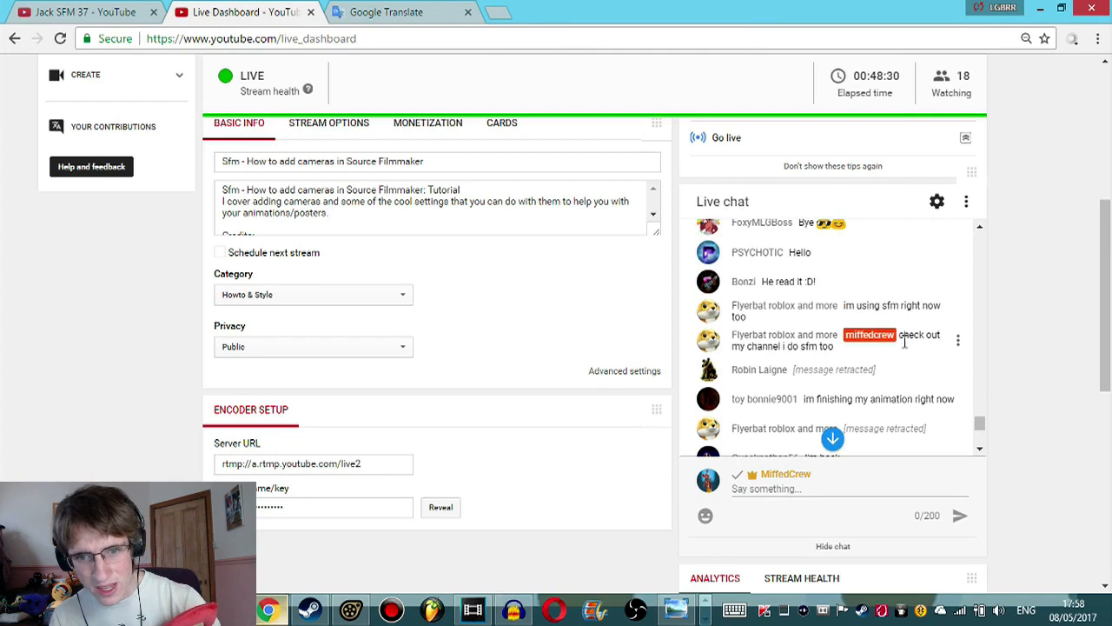
pyautogui.scroll(-1, 886, 369)
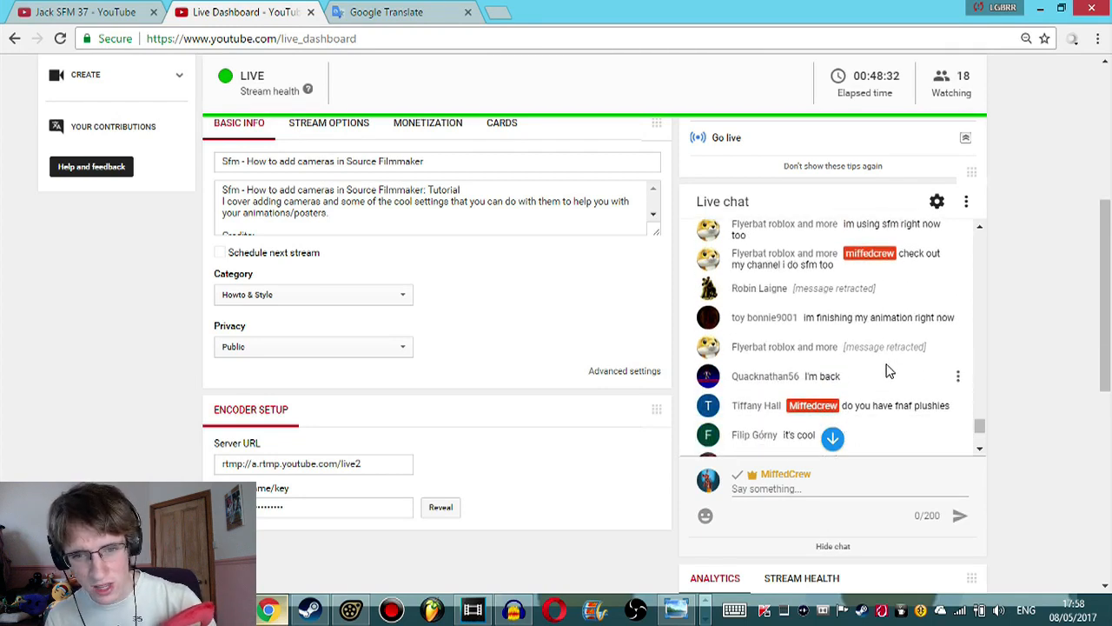
pyautogui.scroll(-1, 888, 361)
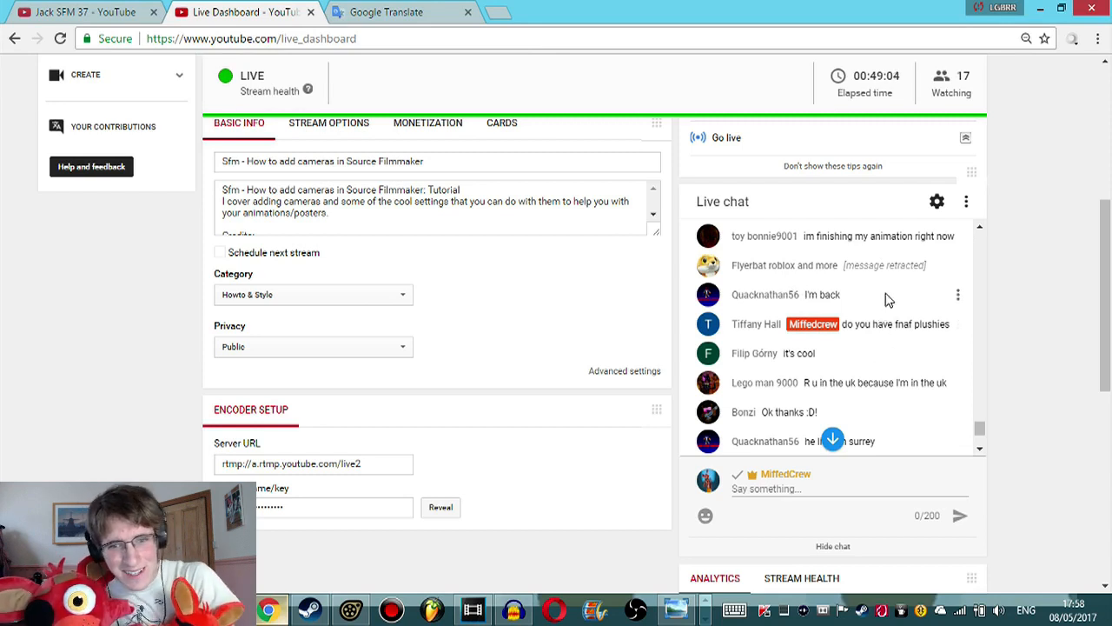
# Step: Read on to the newest live chat messages and mark the viewer's "bye" message
pyautogui.scroll(-2, 888, 300)
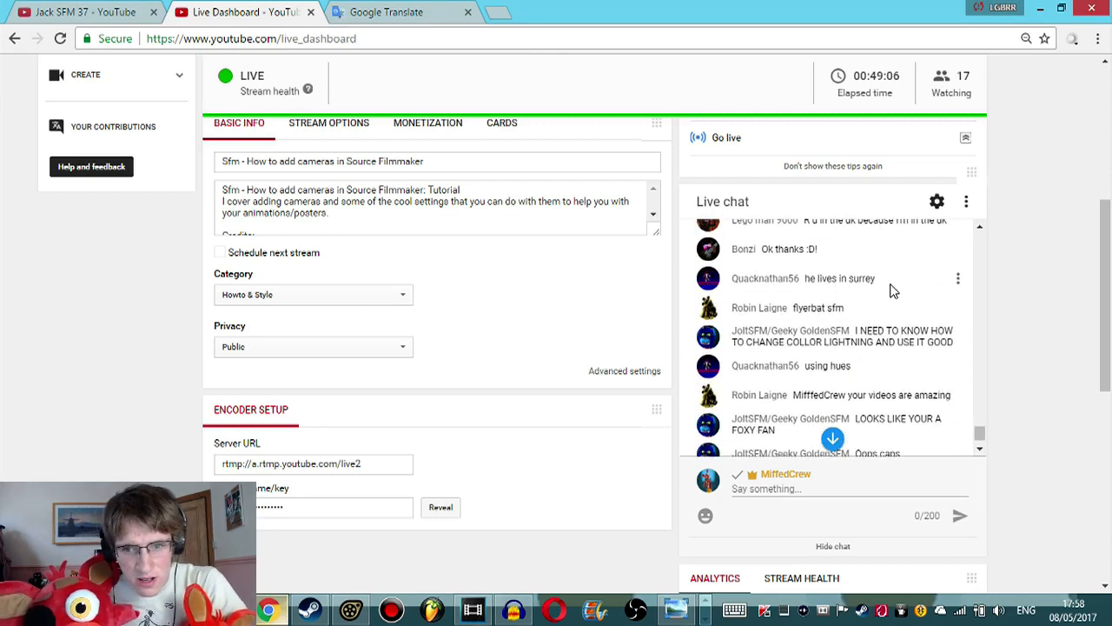
pyautogui.scroll(-3, 891, 291)
pyautogui.scroll(-2, 1075, 310)
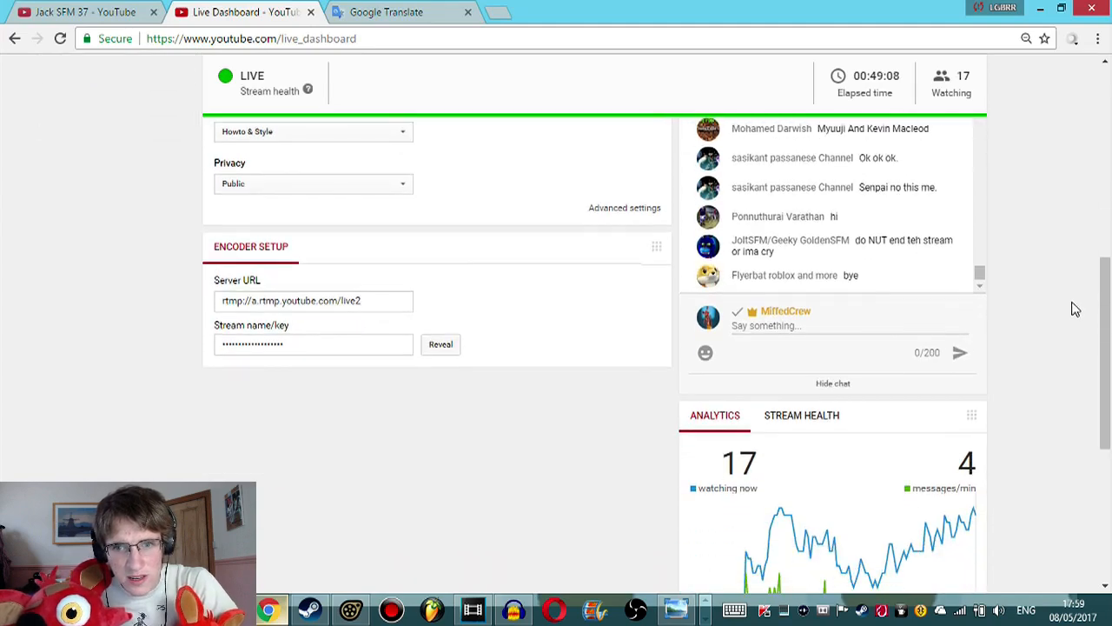
pyautogui.scroll(1, 1074, 308)
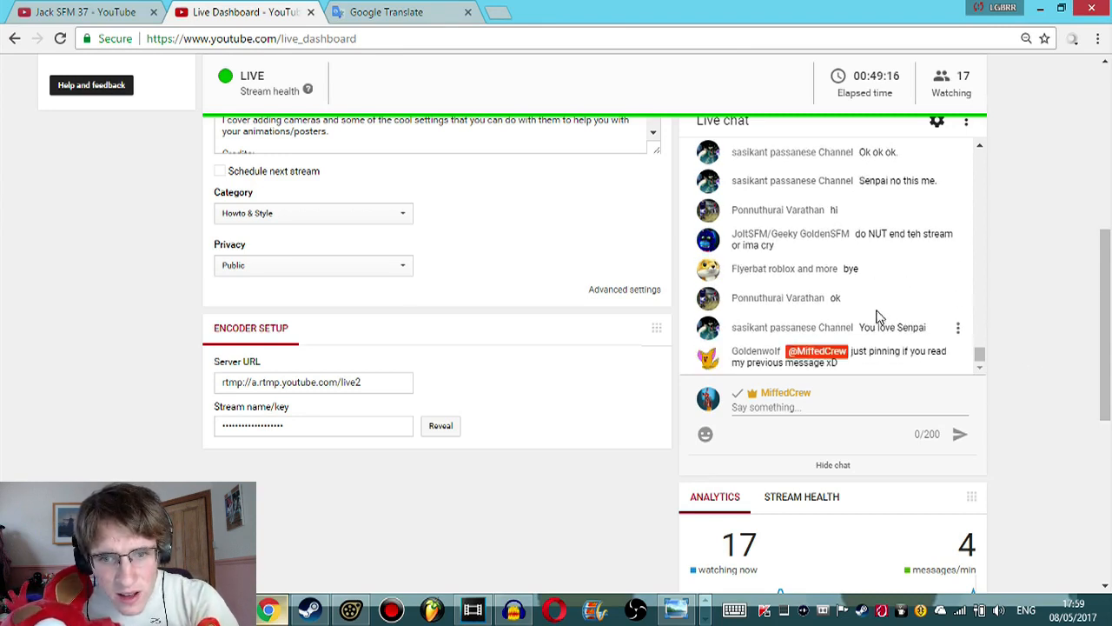
pyautogui.moveTo(869, 268); pyautogui.dragTo(904, 272)
pyautogui.click(904, 272)
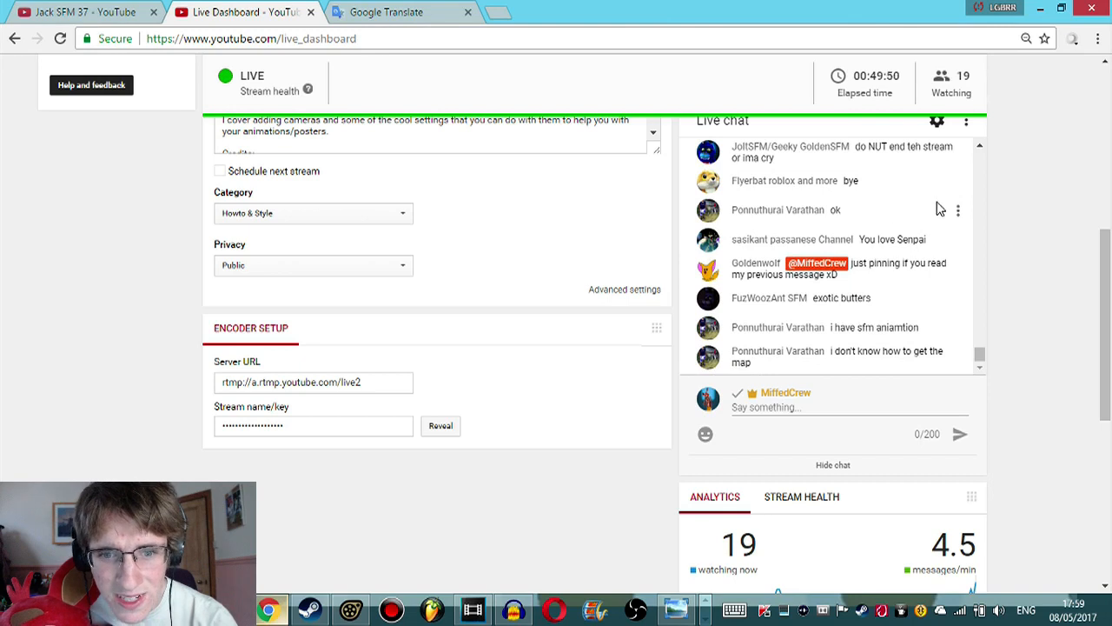
# Step: Go back through the chat to the long greeting from a viewer who mentions school, and highlight it
pyautogui.scroll(5, 938, 208)
pyautogui.scroll(5, 938, 209)
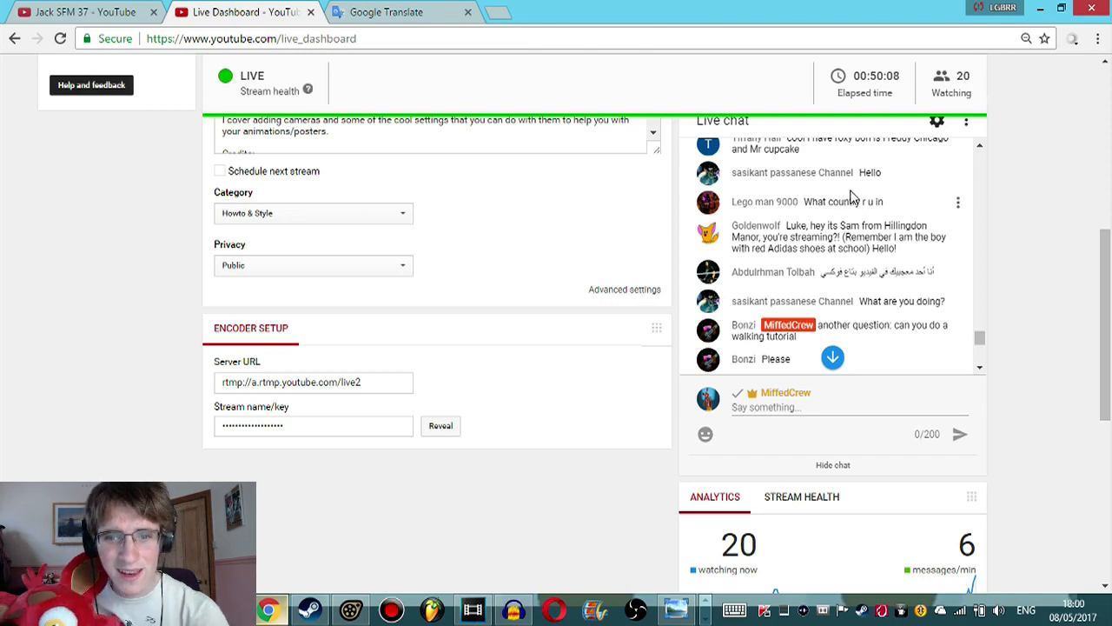
pyautogui.moveTo(915, 252)
pyautogui.mouseDown()
pyautogui.moveTo(898, 224)
pyautogui.moveTo(856, 201)
pyautogui.moveTo(835, 224)
pyautogui.moveTo(804, 202)
pyautogui.moveTo(787, 214)
pyautogui.moveTo(902, 251)
pyautogui.mouseUp()
pyautogui.click(787, 214)
pyautogui.click(902, 251)
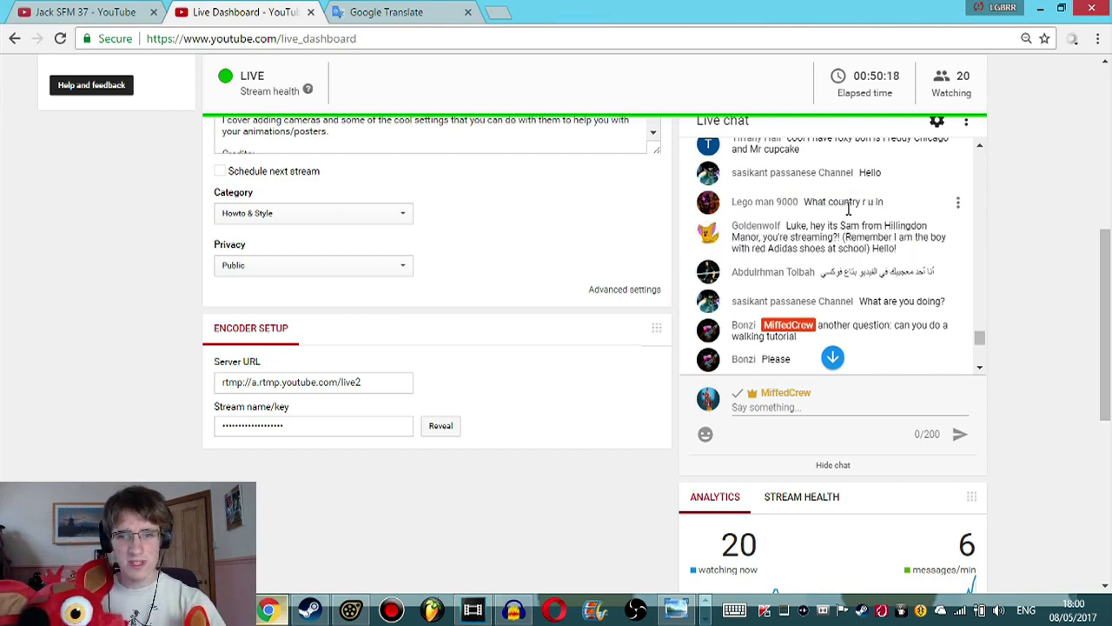
# Step: Find the chat question asking for a walking tutorial and highlight its text
pyautogui.scroll(-1, 872, 218)
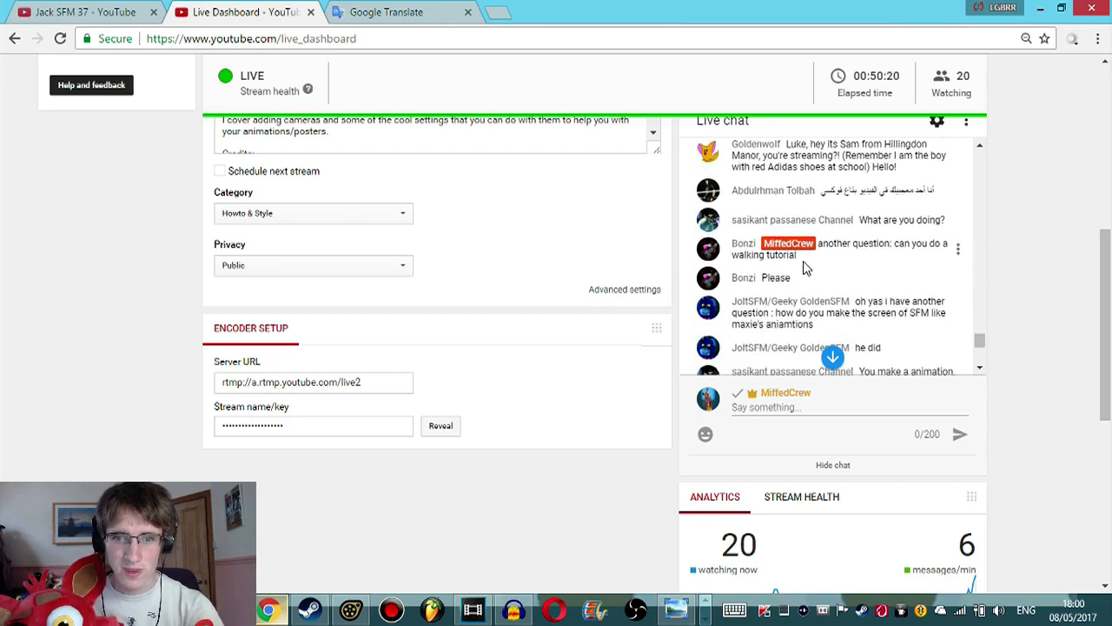
pyautogui.moveTo(808, 270); pyautogui.dragTo(763, 245)
pyautogui.click(765, 241)
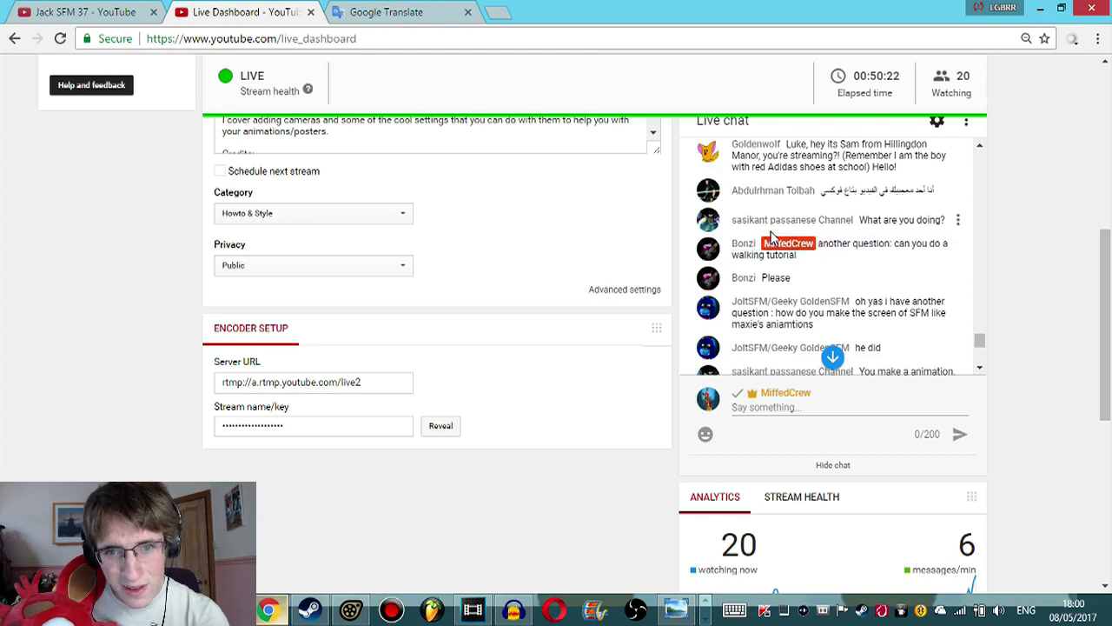
# Step: Return to the school-related greeting and highlight it together with the "What country r u in" message
pyautogui.scroll(2, 806, 193)
pyautogui.scroll(-1, 803, 233)
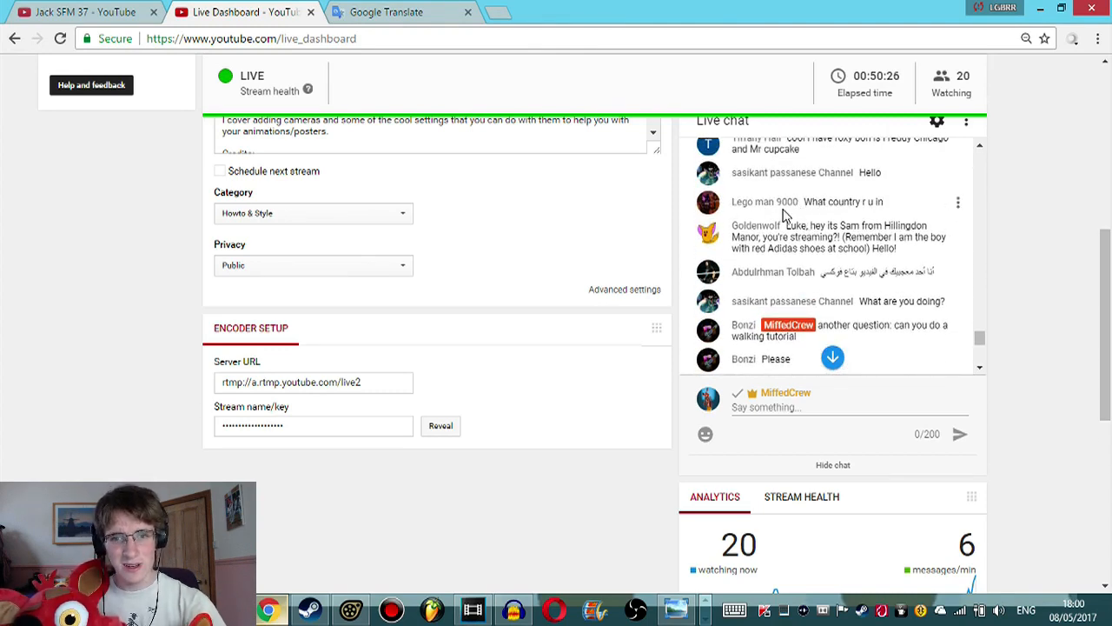
pyautogui.moveTo(783, 202); pyautogui.dragTo(906, 246)
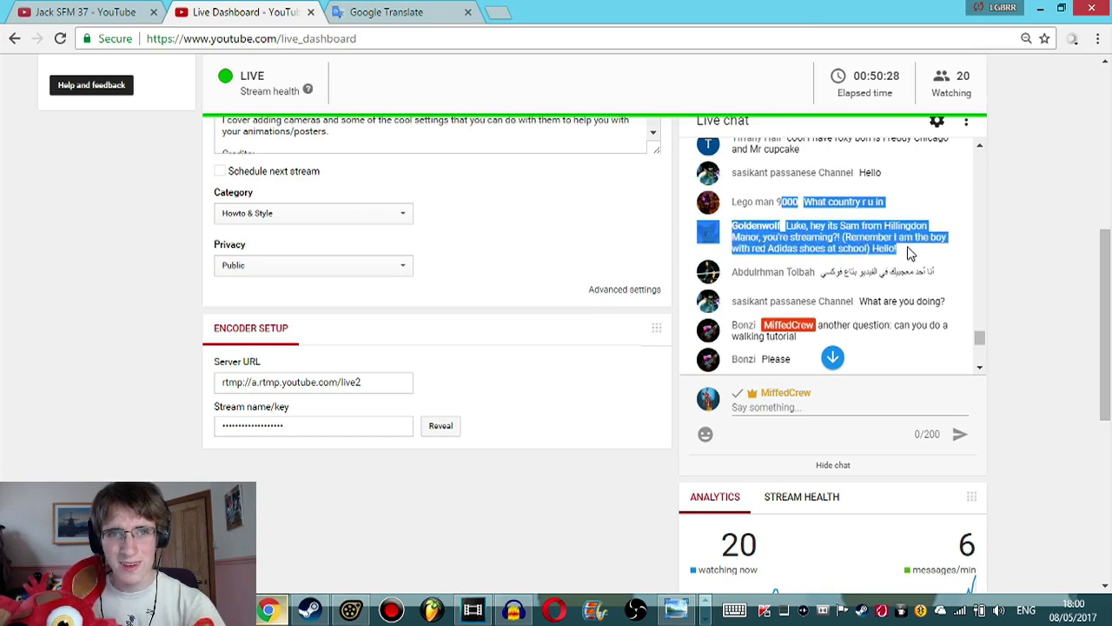
pyautogui.click(902, 245)
# Step: Read the chat down to its newest messages, including the request about getting the map, and mark the "lol" message
pyautogui.scroll(-5, 895, 232)
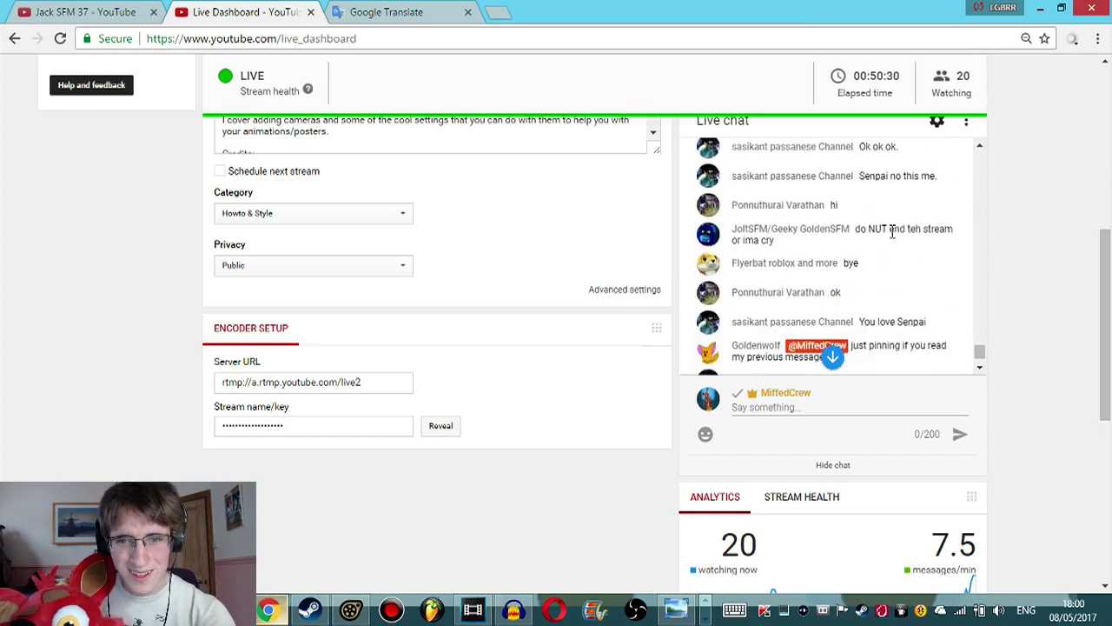
pyautogui.scroll(-2, 902, 227)
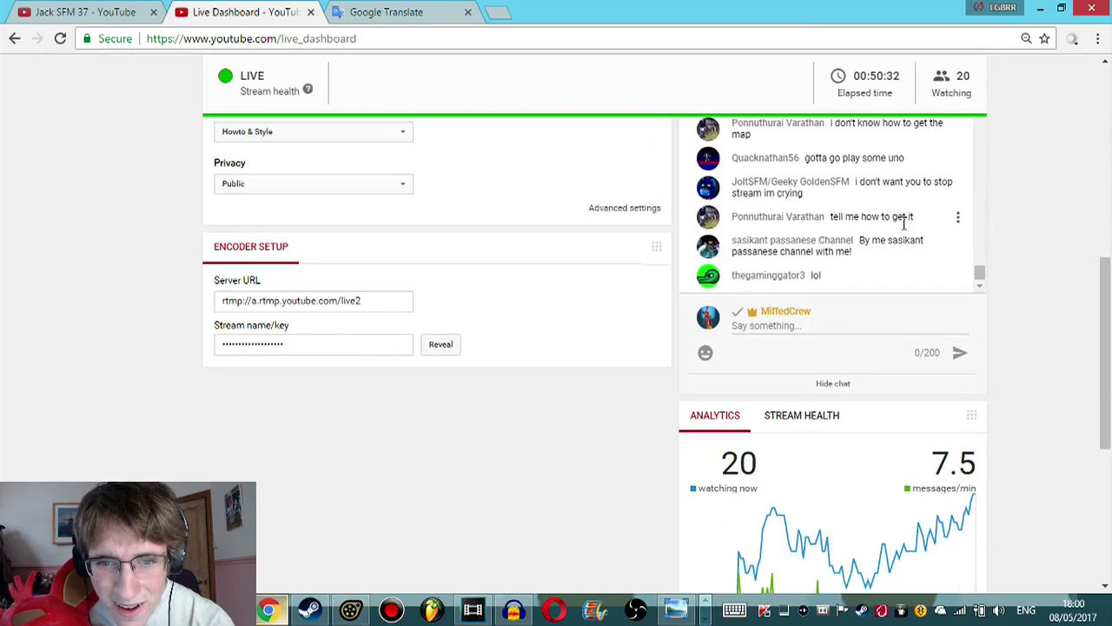
pyautogui.scroll(1, 902, 227)
pyautogui.scroll(1, 1075, 233)
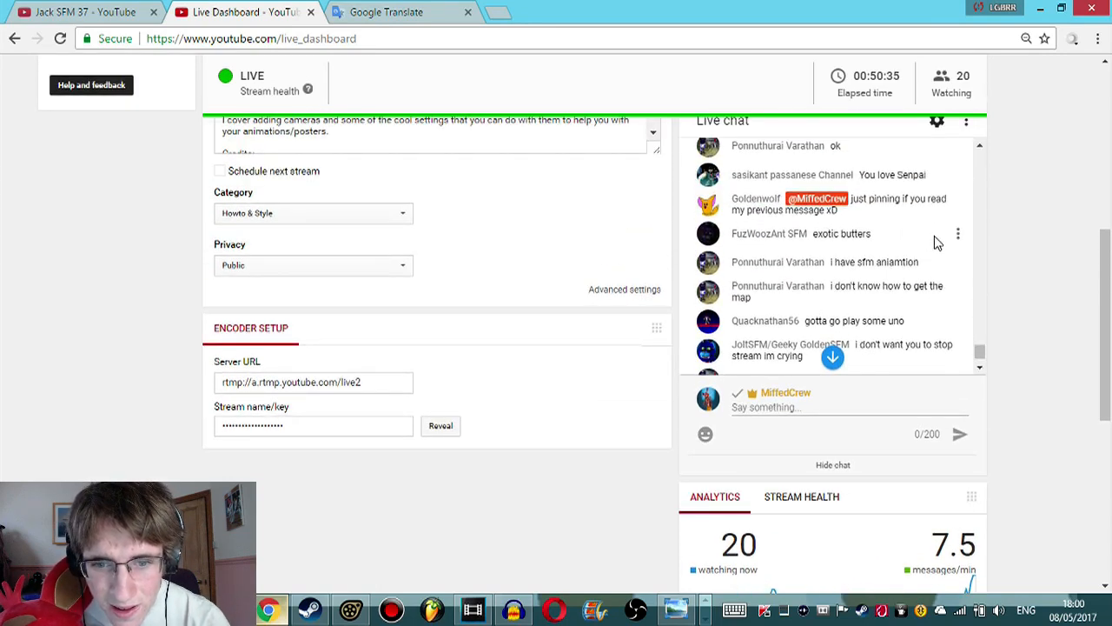
pyautogui.scroll(-3, 934, 242)
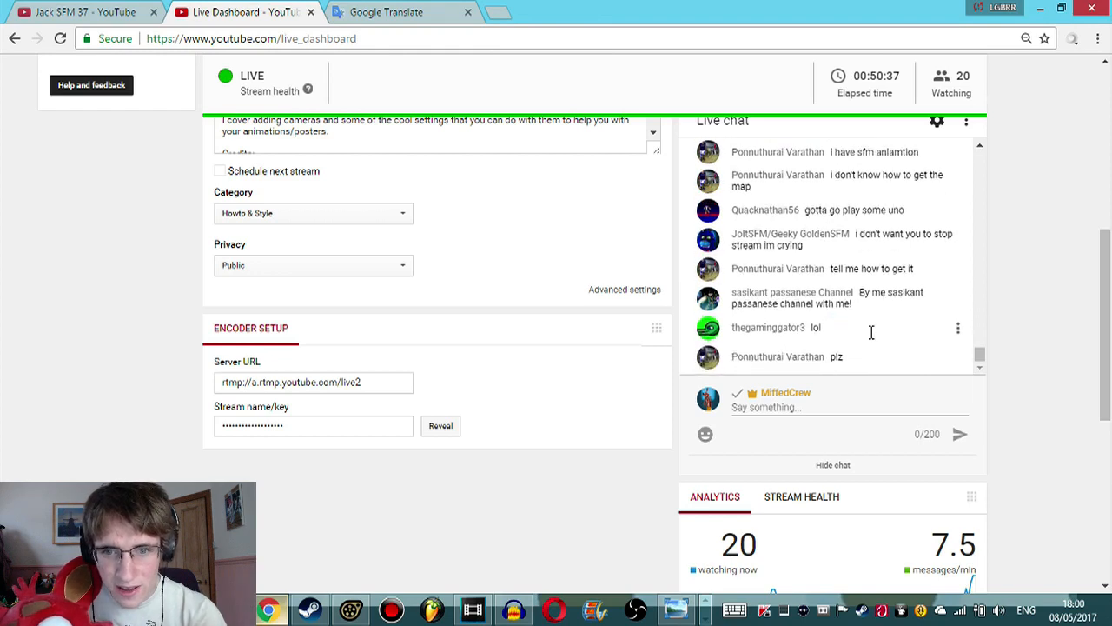
pyautogui.tripleClick(873, 329)
pyautogui.click(873, 329)
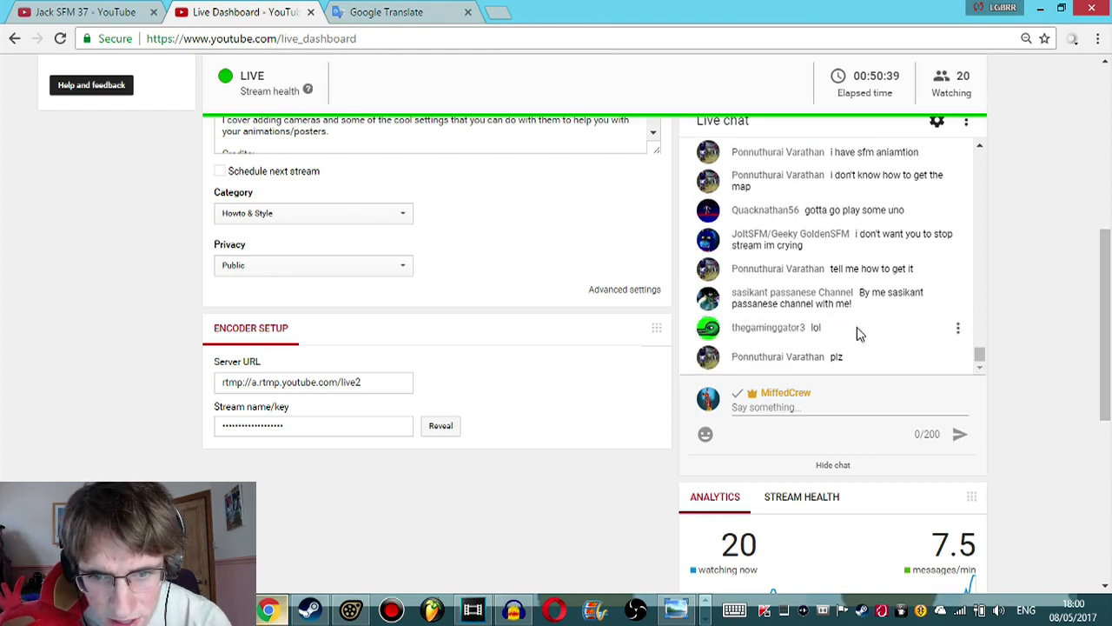